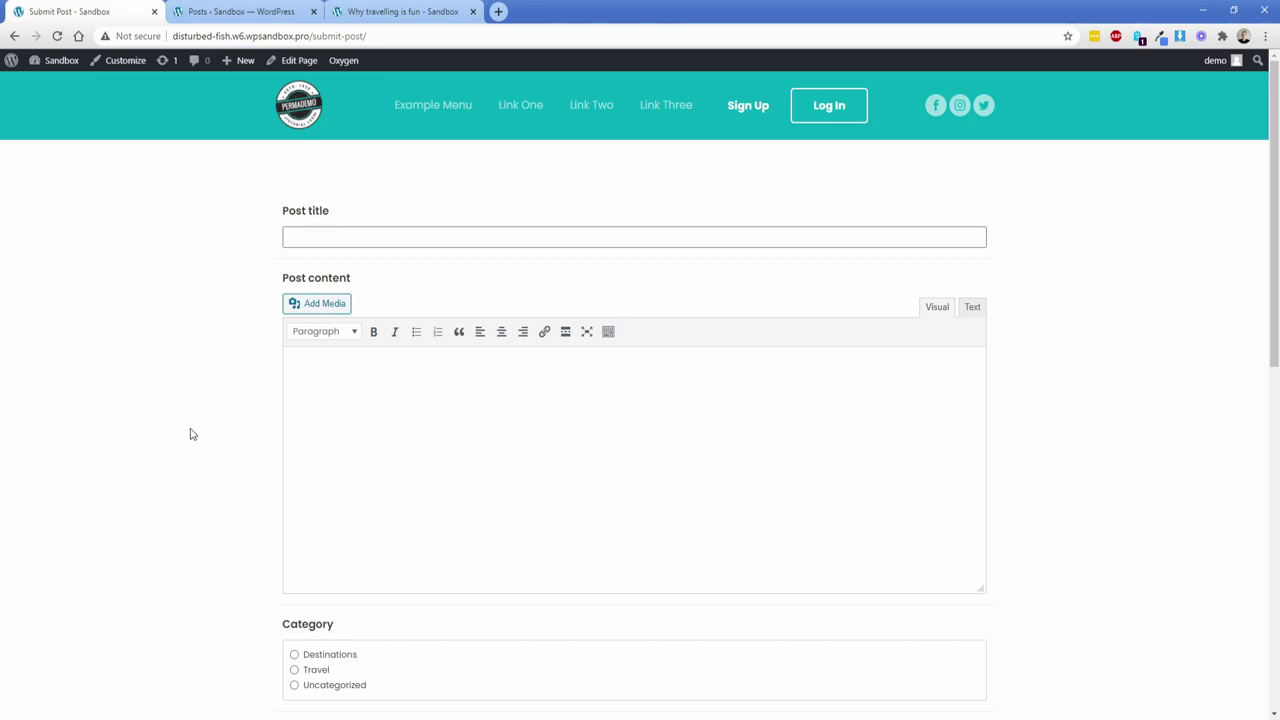
Look through the empty post submission form, from the title and content fields to the category, featured image and gallery
scroll(216, 406, "down", 3)
scroll(219, 407, "down", 3)
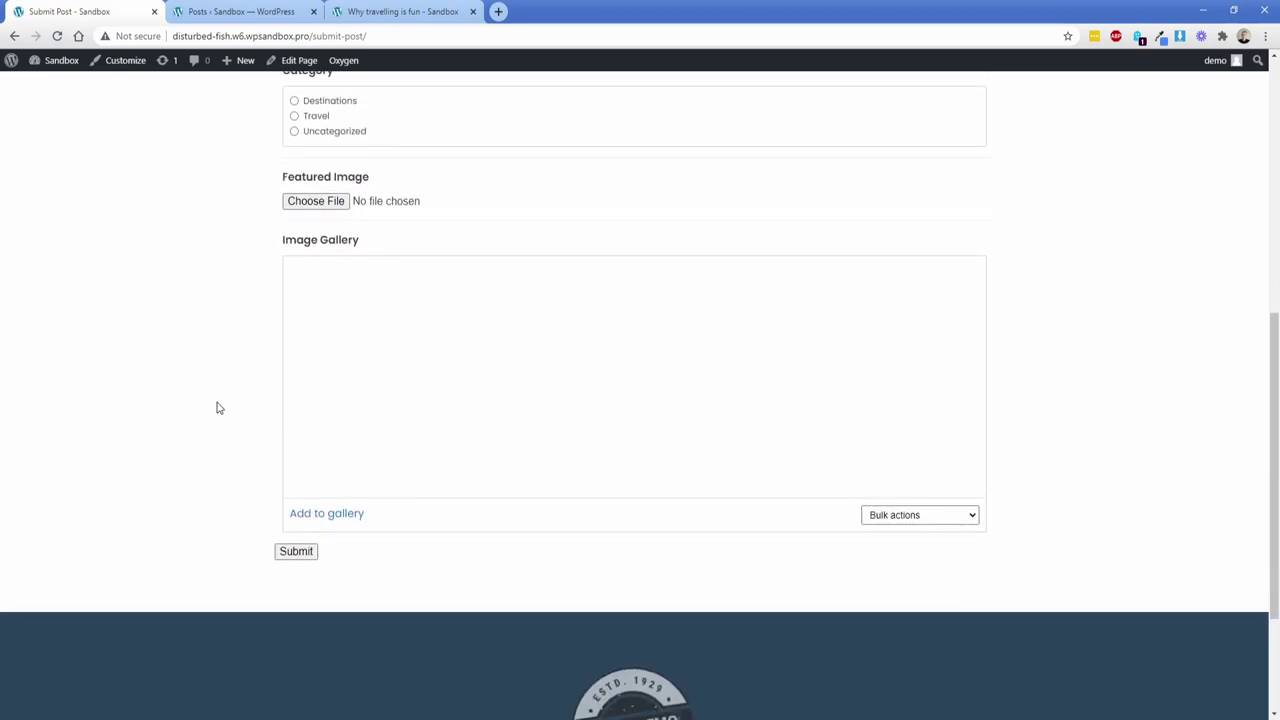
scroll(217, 340, "up", 5)
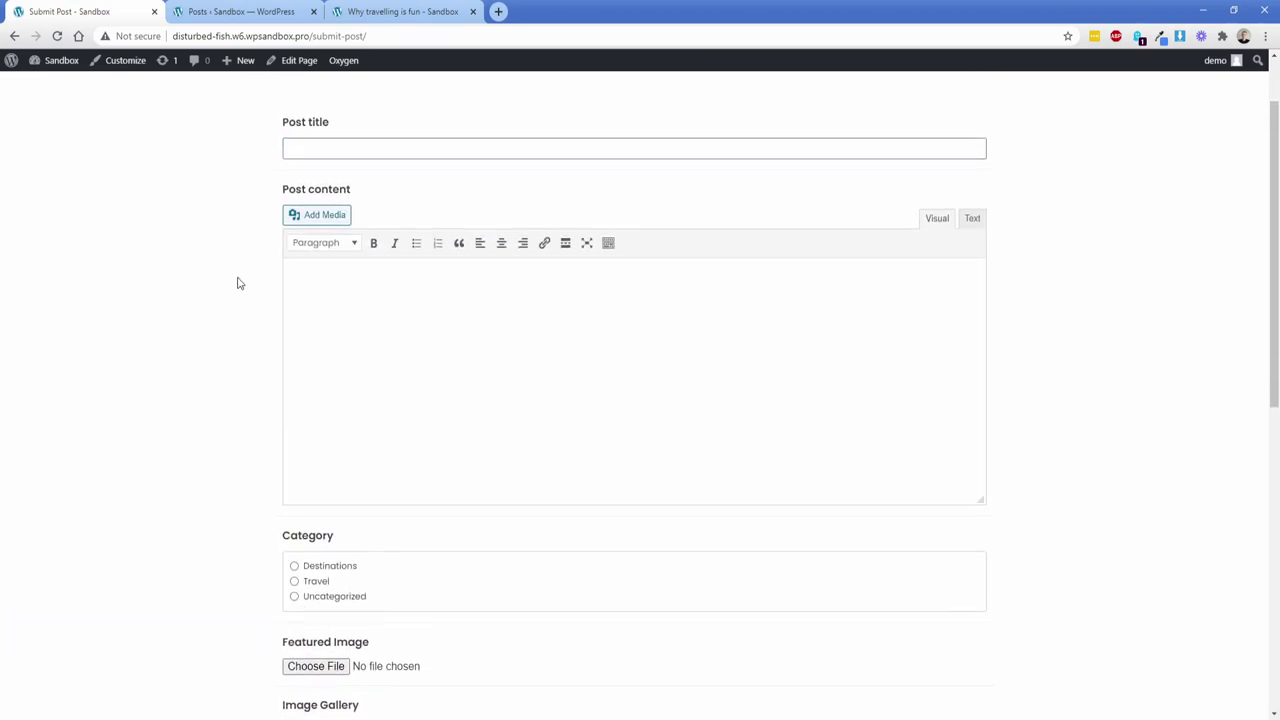
scroll(323, 323, "down", 2)
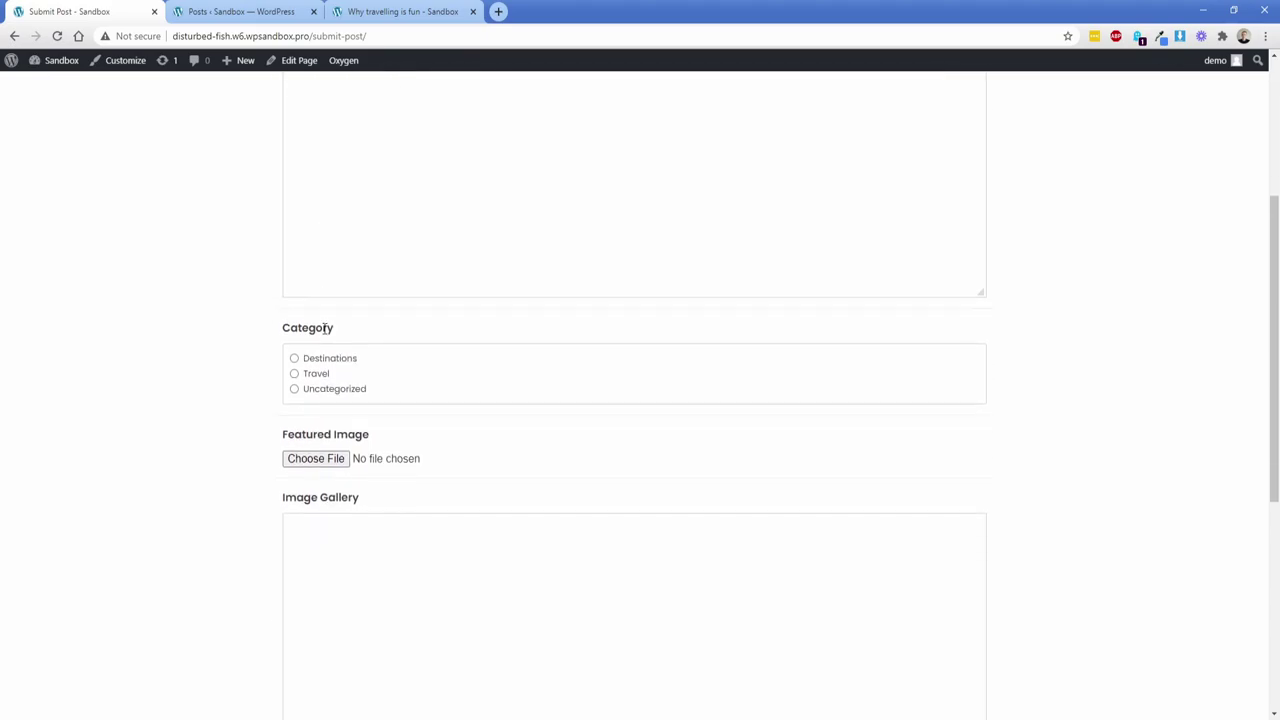
scroll(316, 370, "down", 1)
scroll(314, 403, "down", 1)
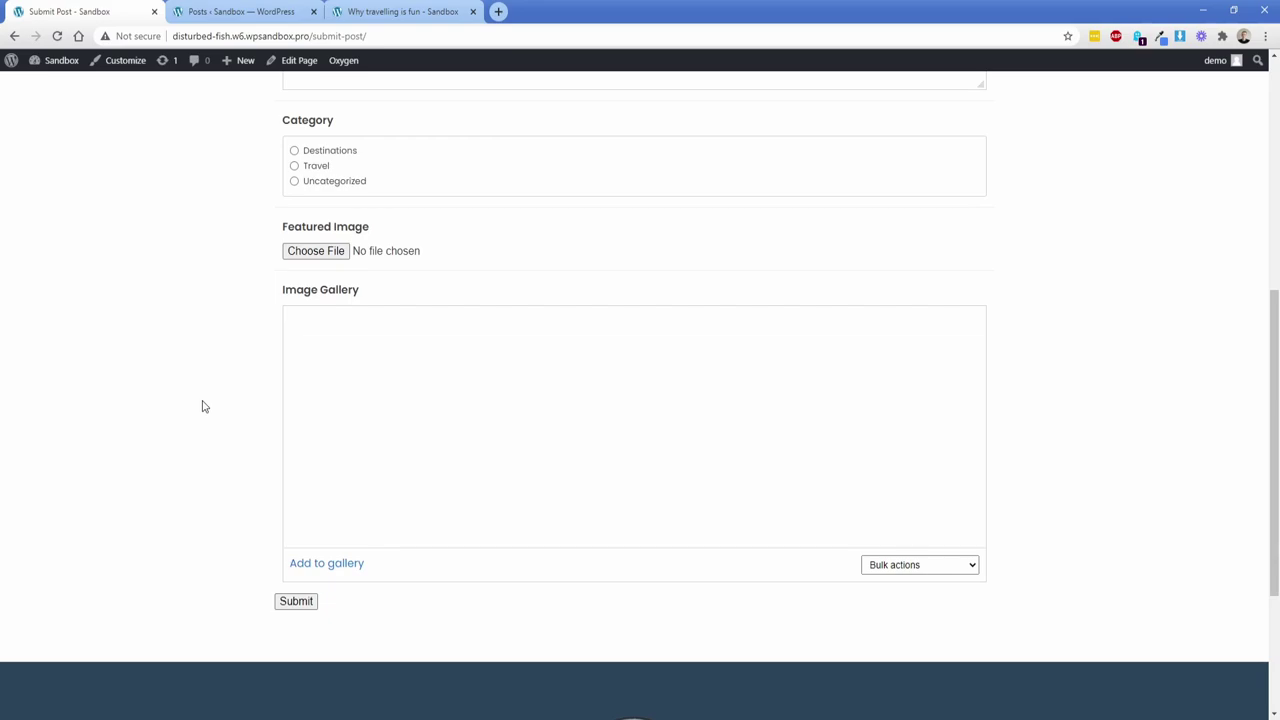
Check the existing posts list, and examine the published "Why travelling is fun" post with its edit form, reloading the page
left_click(241, 12)
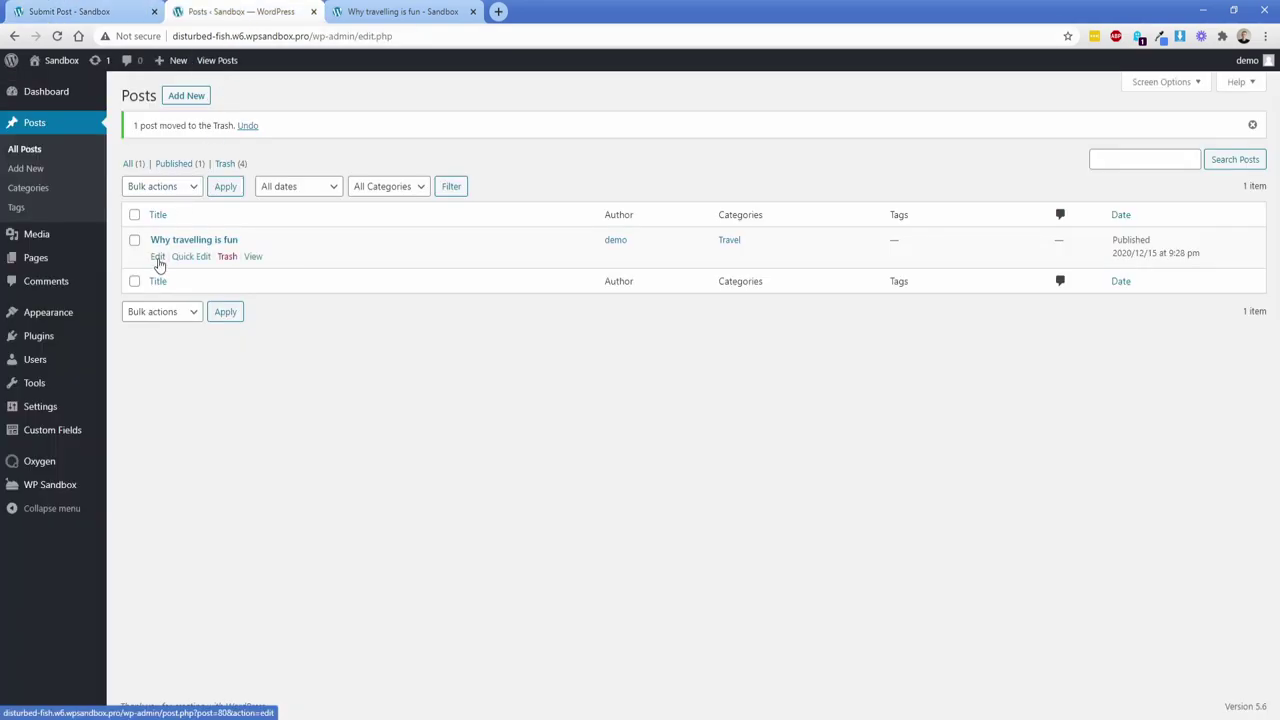
left_click(400, 12)
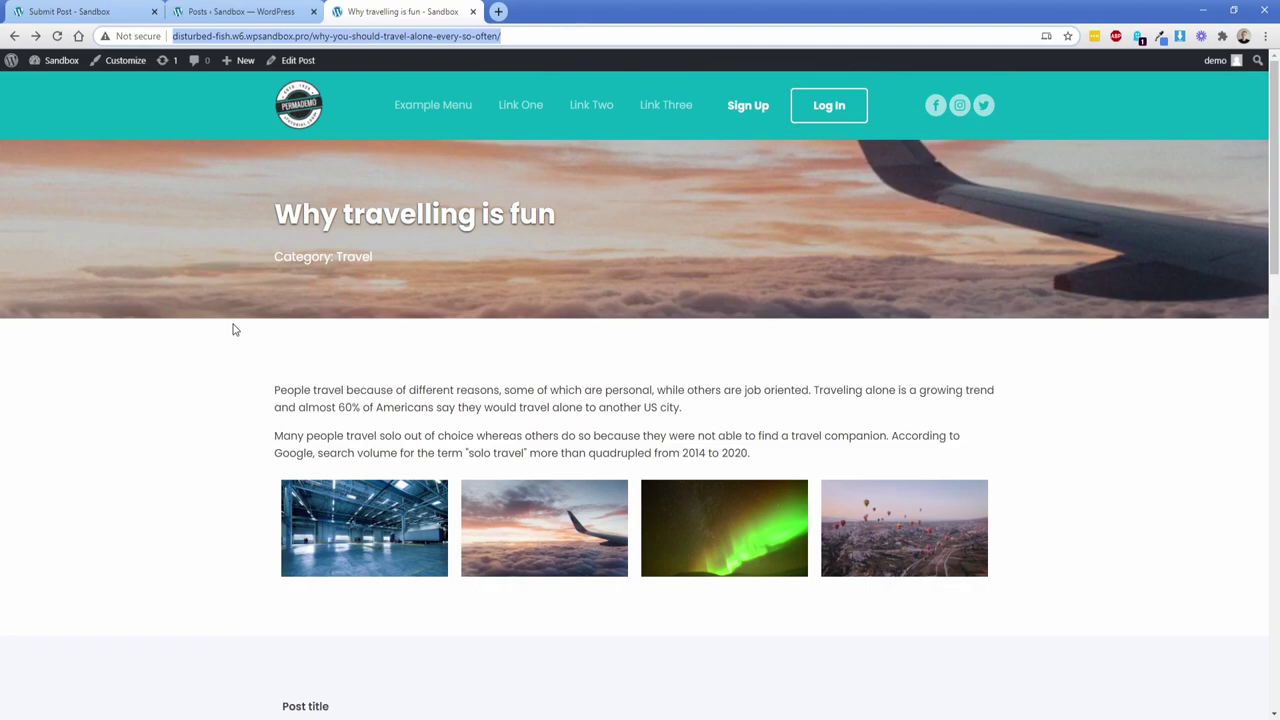
scroll(233, 330, "down", 5)
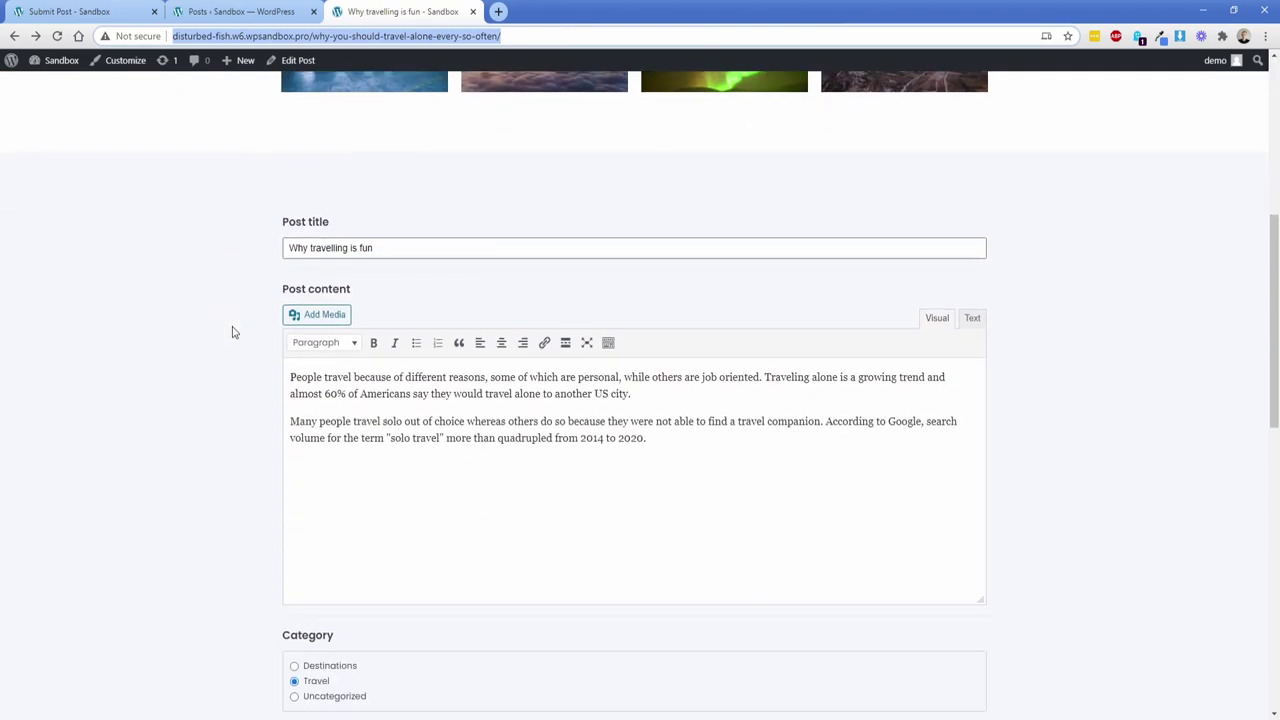
key("Return")
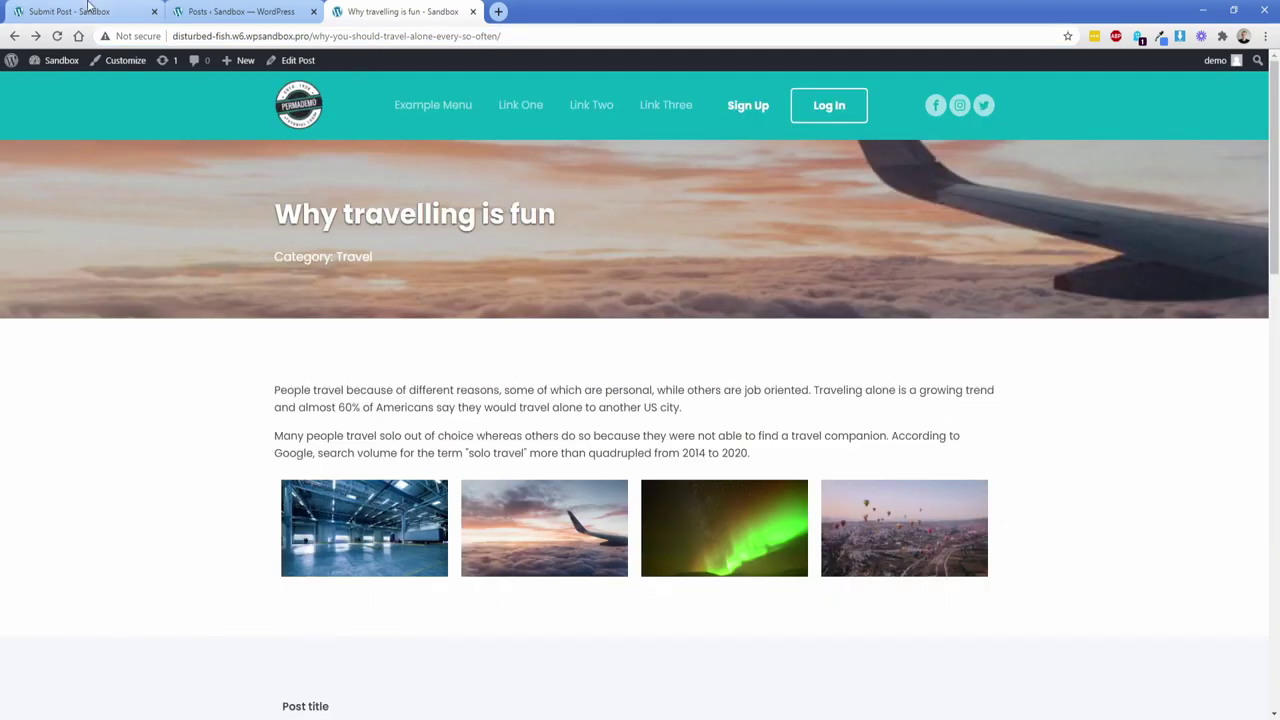
On the Submit Post page, enter the post title "Im submitting this in real time"
key("ctrl+1")
left_click(351, 235)
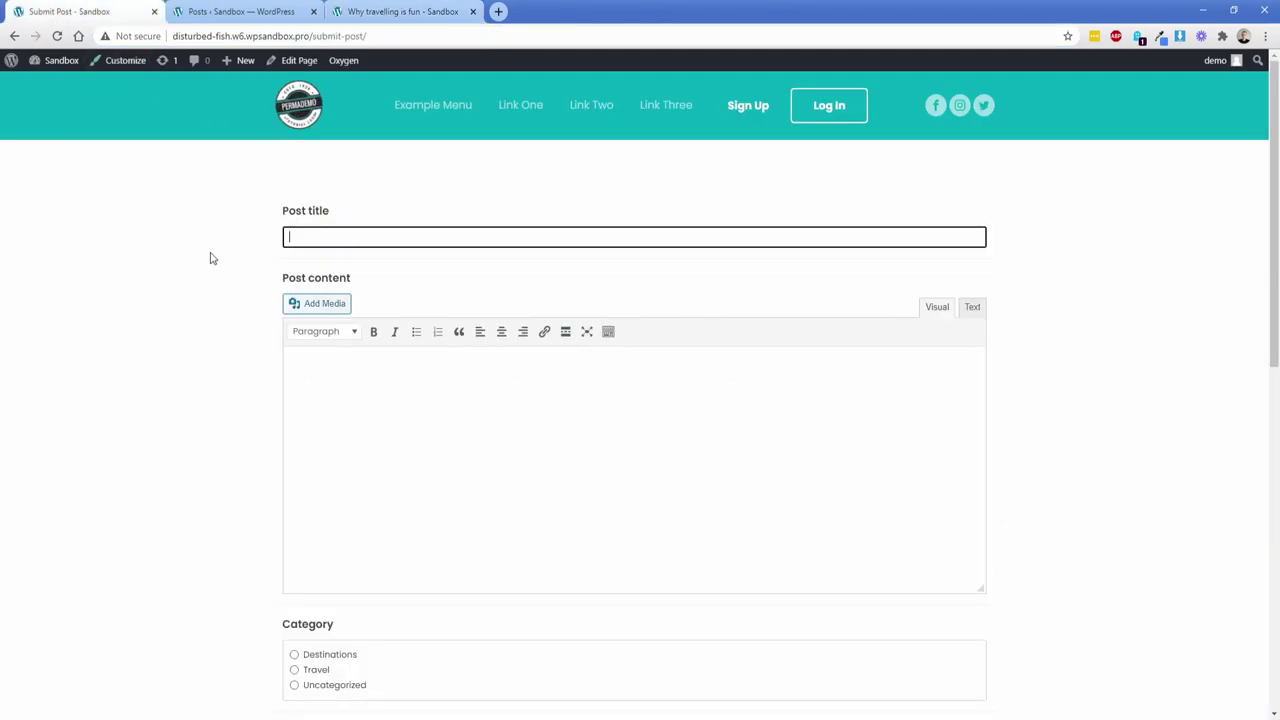
type("Im submitting this in real tim e")
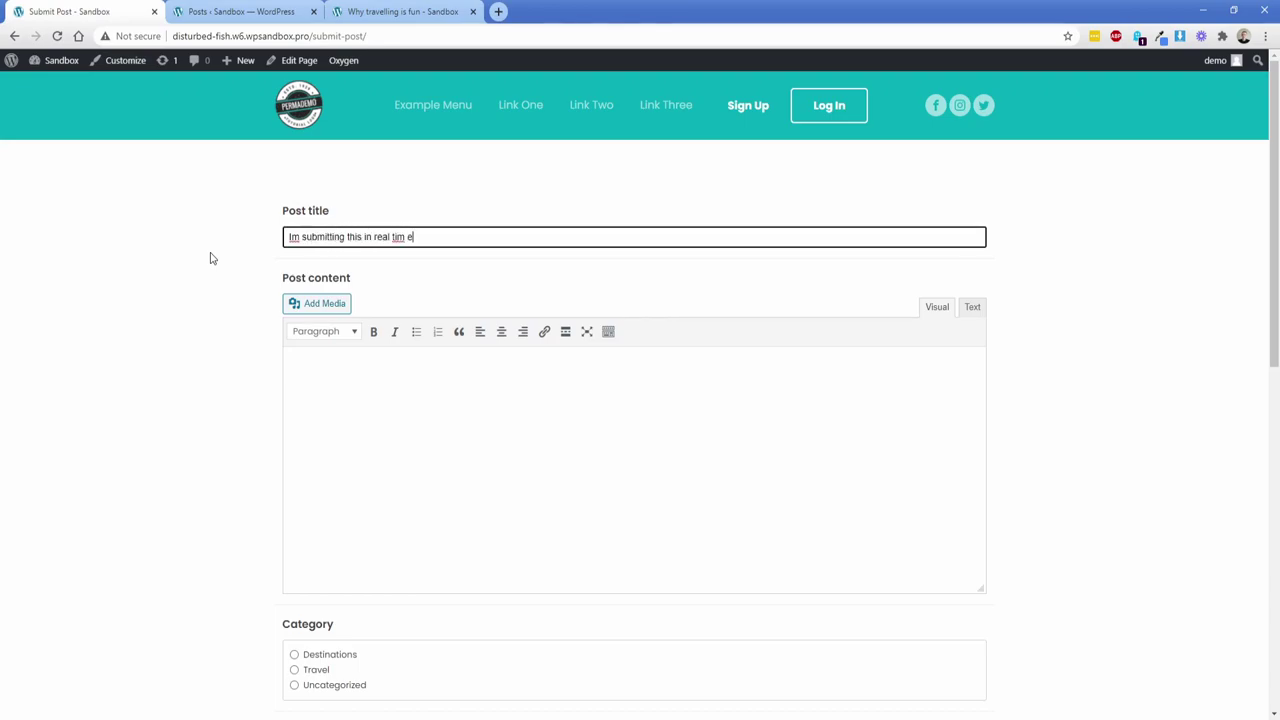
key("Tab")
key("shift+Tab")
key("End")
key("BackSpace")
key("BackSpace")
type("e")
Enter the post content "Lots of great content will go in this box."
key("Tab")
key("Tab")
key("Tab")
key("Tab")
type("Lots ")
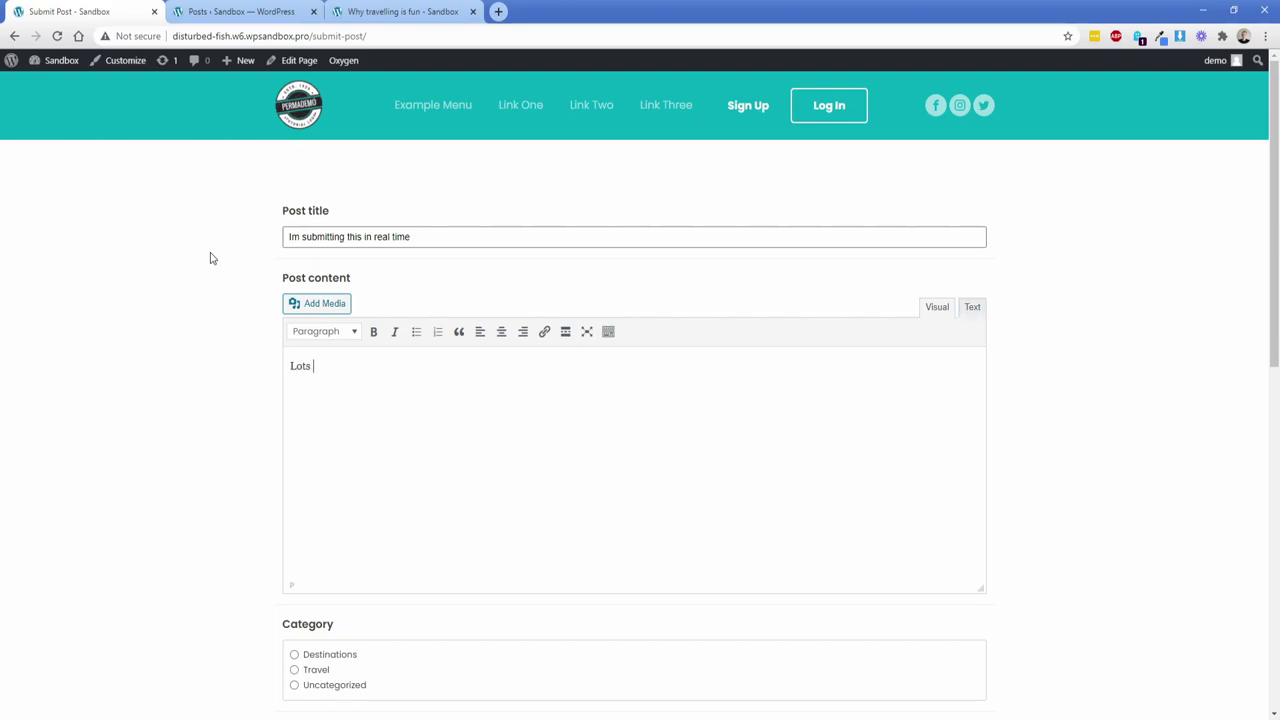
type("of great content will go in this box.")
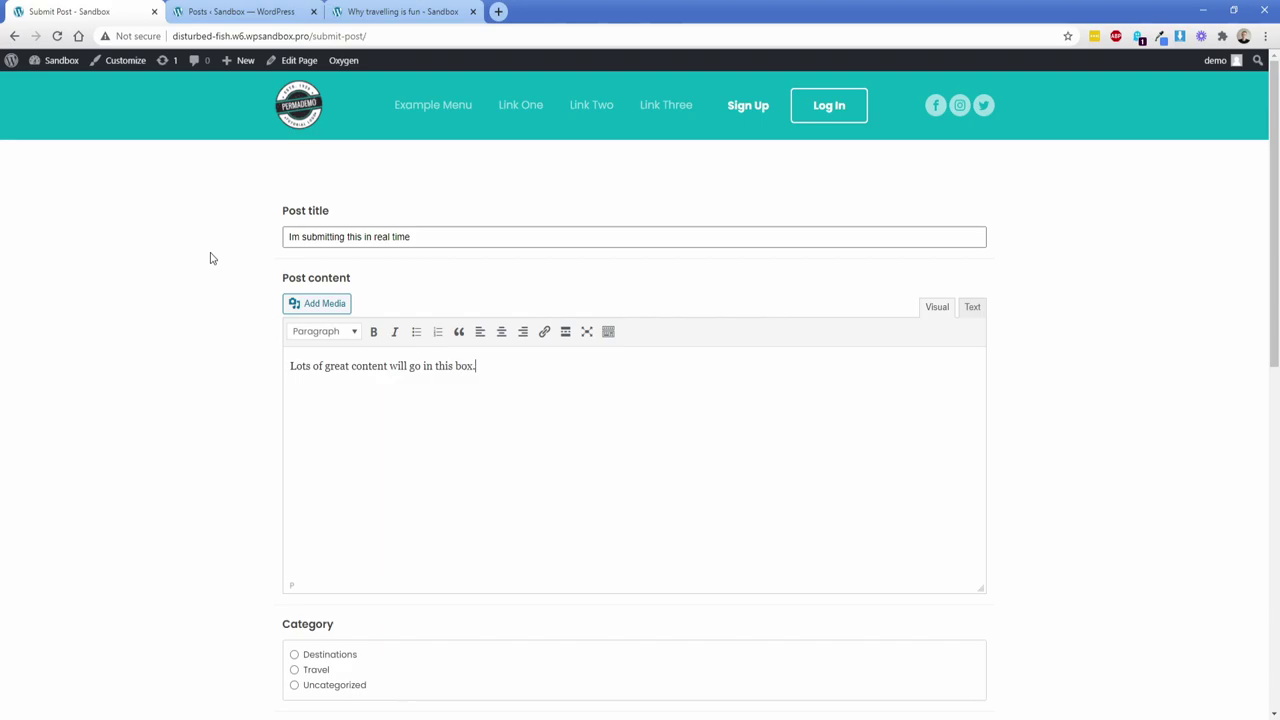
Add a new post category named "Demo" without a parent
scroll(363, 382, "down", 3)
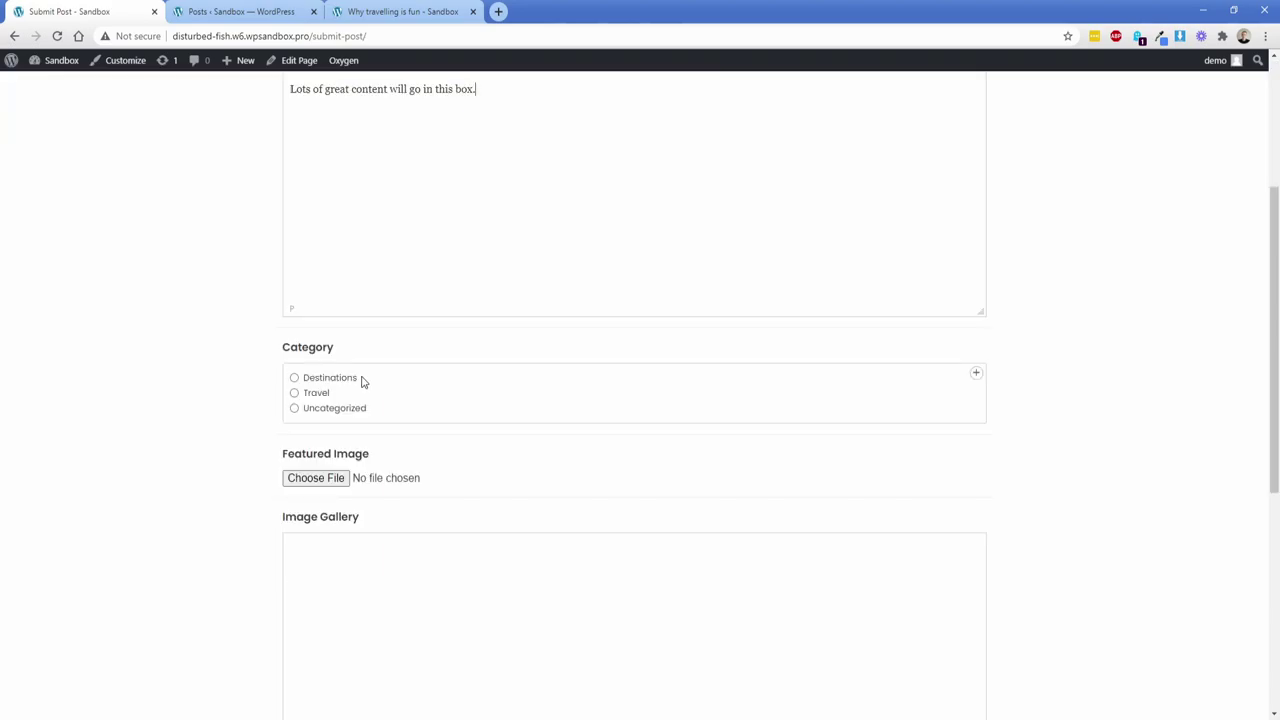
left_click(977, 374)
left_click(597, 372)
type("Demo")
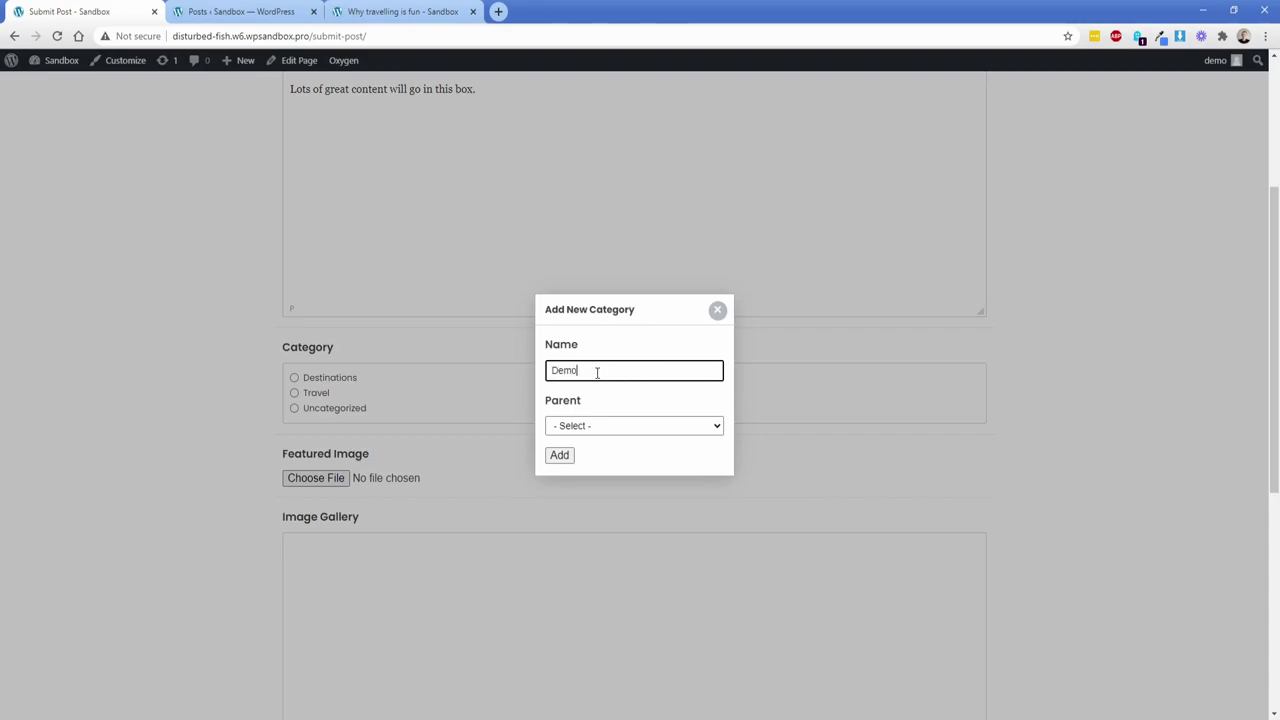
key("Return")
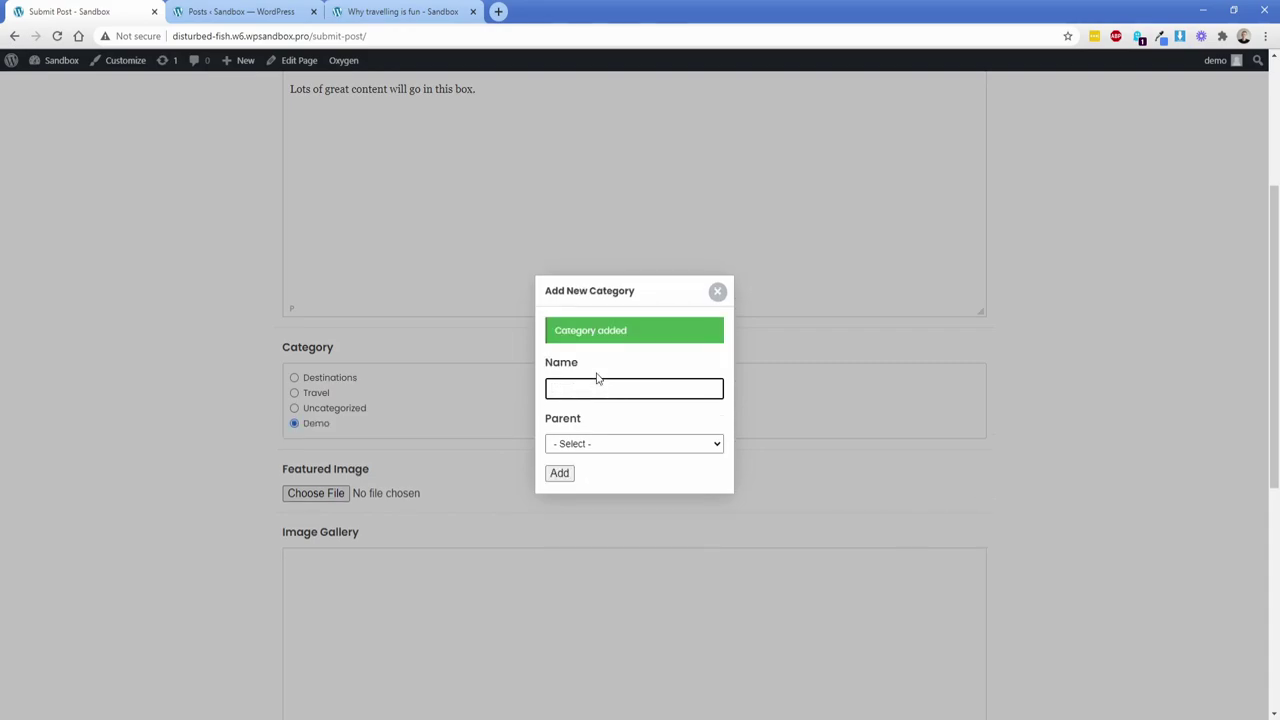
Choose pexels-lex-photography-1109541.jpg as the post's featured image
scroll(297, 491, "down", 2)
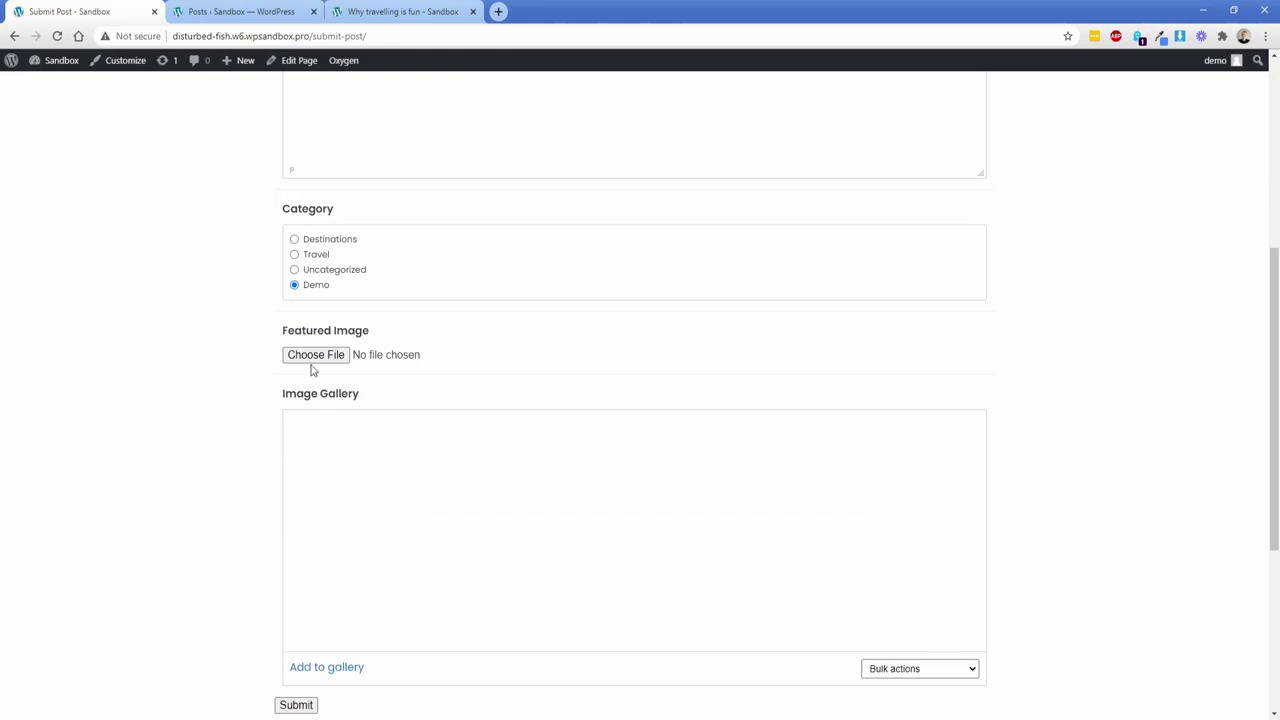
left_click(313, 360)
scroll(200, 316, "down", 1)
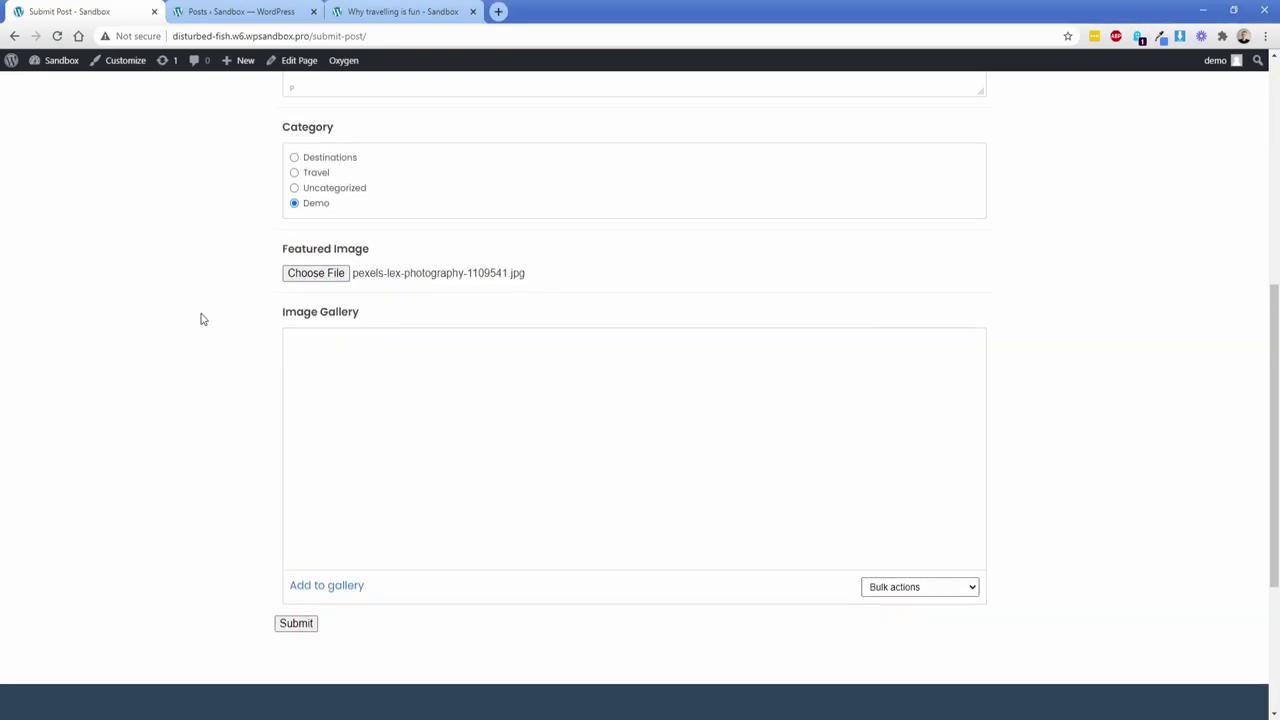
Add five media library images to the gallery: the jar, sunlit crop rows, garden soil, airplane wing beside the balloons, and hot-air balloons
scroll(200, 318, "down", 1)
left_click(329, 459)
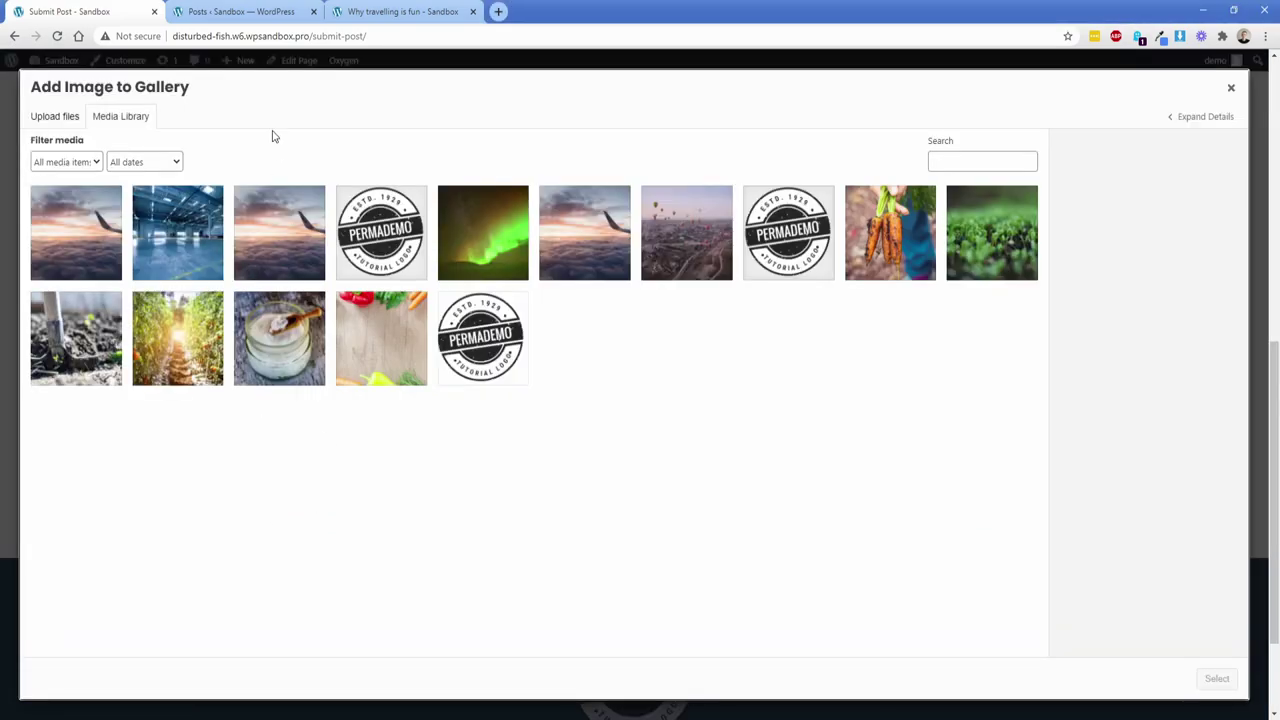
left_click(271, 340)
left_click(176, 336)
left_click(76, 338)
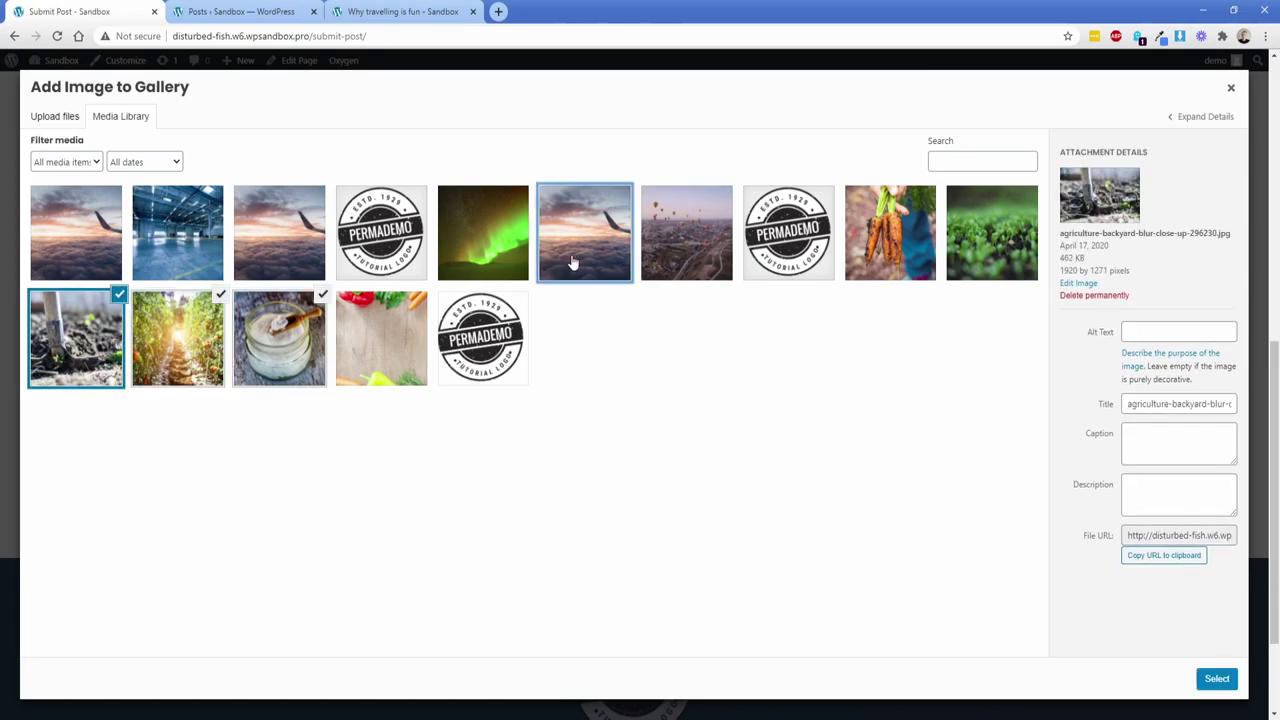
left_click(573, 262)
left_click(682, 272)
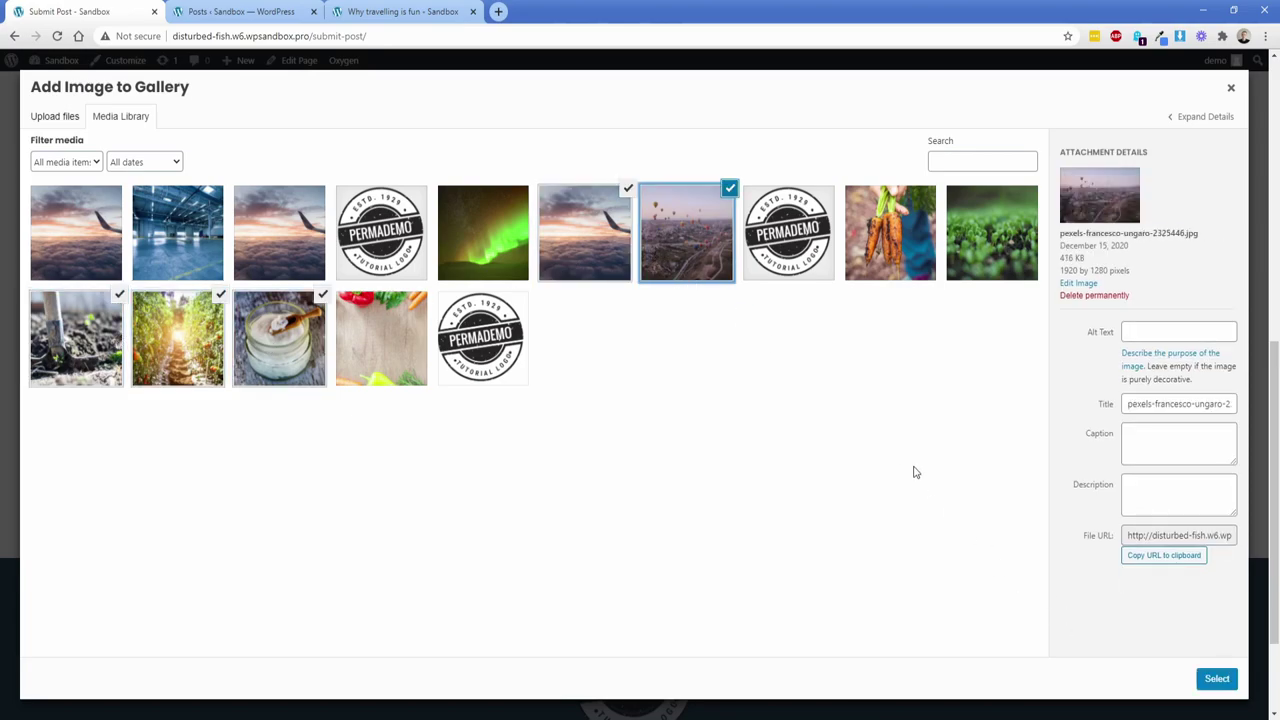
left_click(1217, 679)
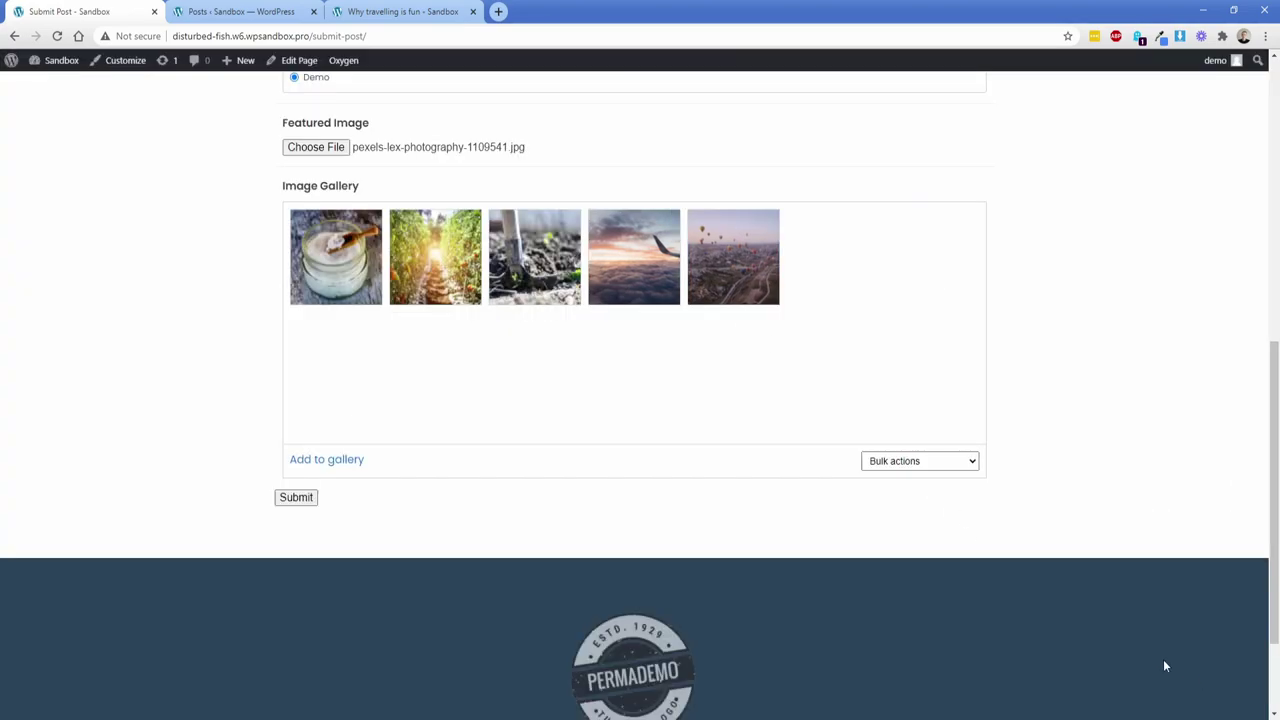
Submit the completed post form and check the response shown on the page
left_click(306, 500)
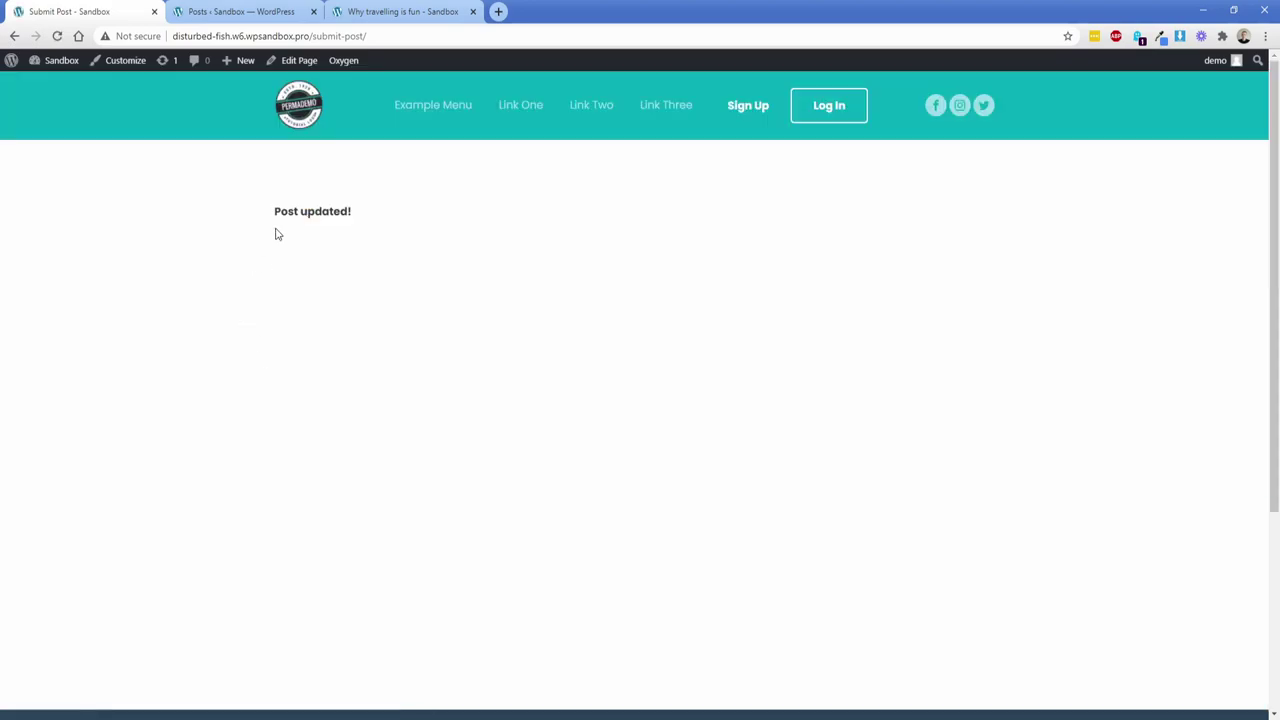
left_click_drag(273, 211, 369, 214)
left_click(370, 218)
Refresh the admin posts list and view the newly submitted "Im submitting this in real time" post
left_click(217, 14)
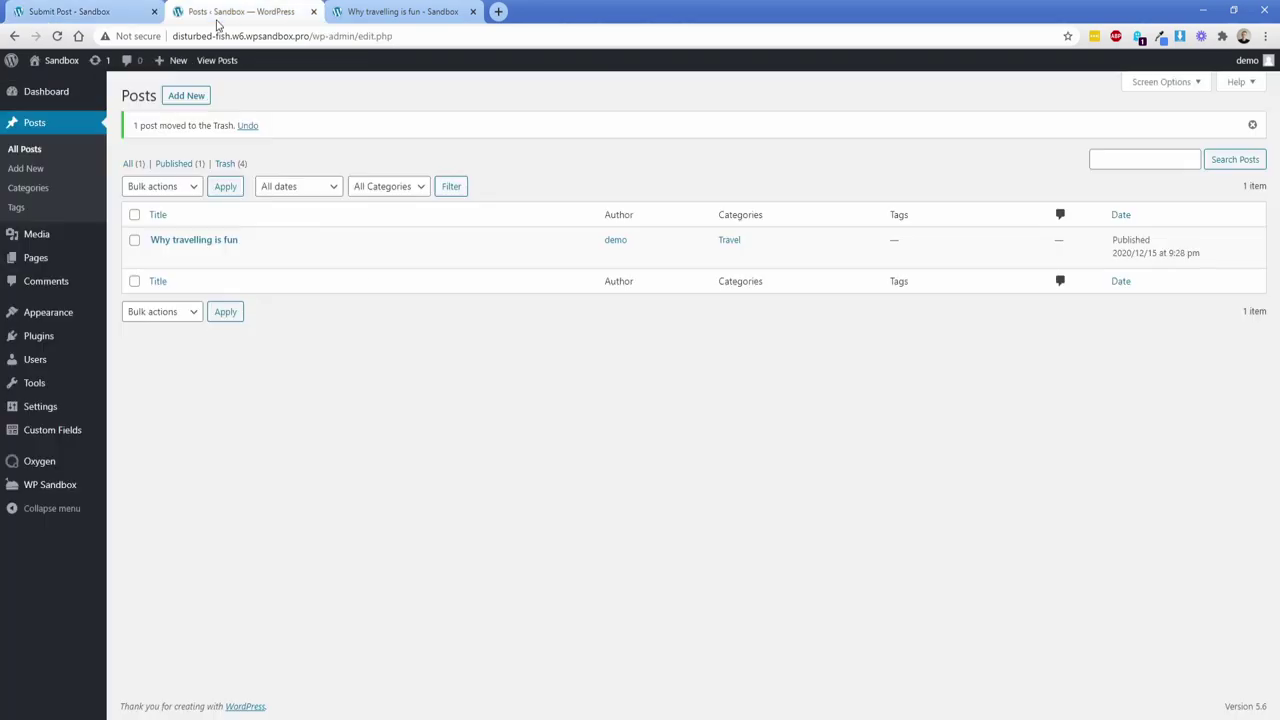
left_click(56, 37)
mouse_move(157, 202)
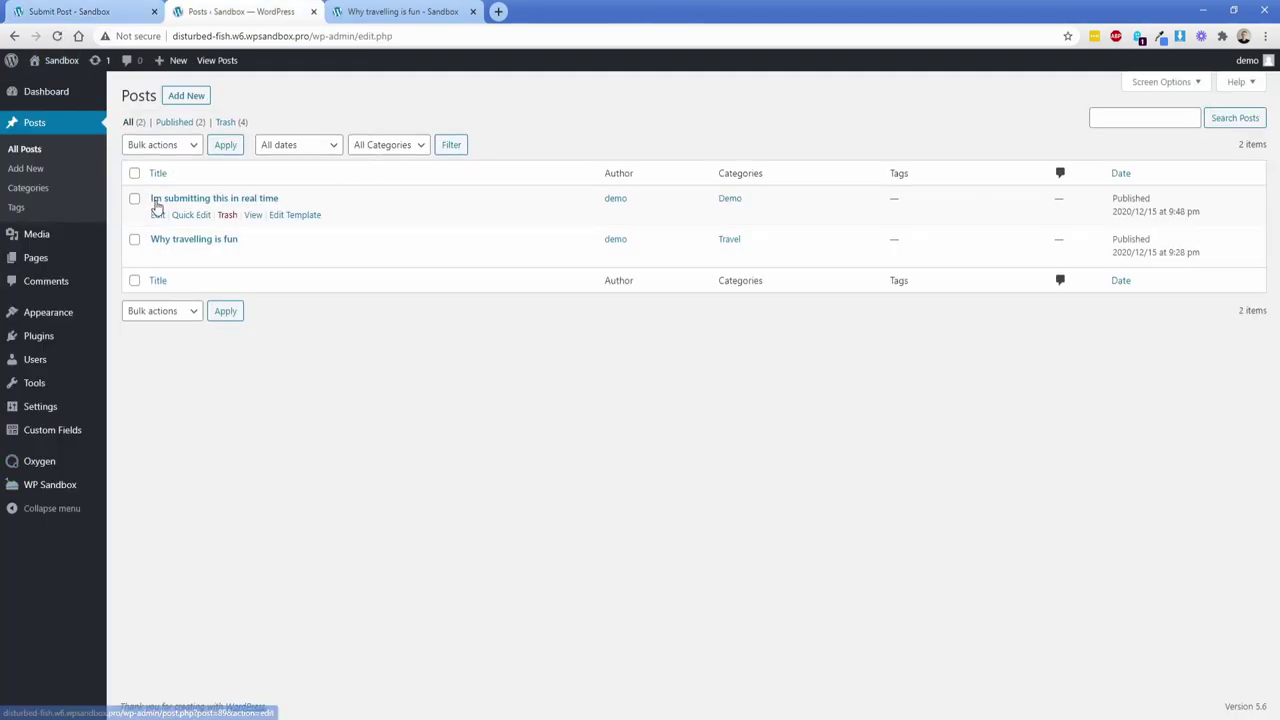
left_click(252, 215)
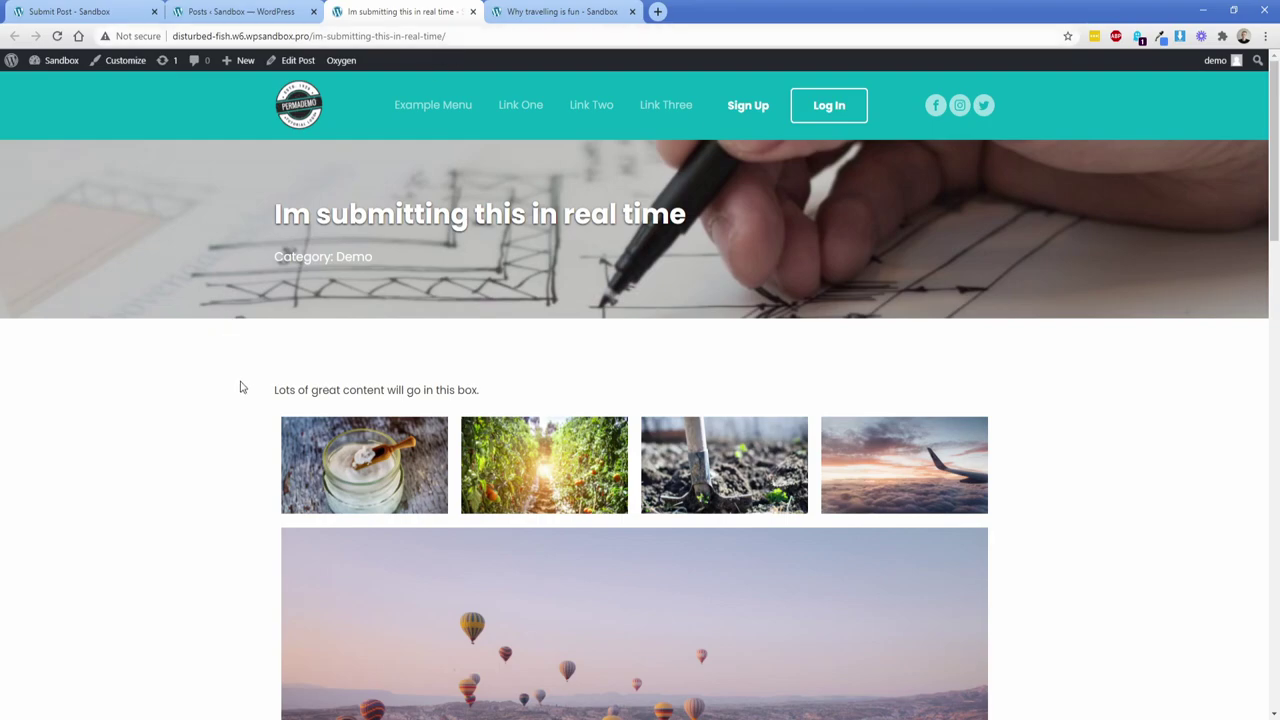
In the post's front-end edit form, change the title to "Changing the title in real time" and the category to Travel
scroll(240, 387, "down", 3)
scroll(240, 388, "down", 6)
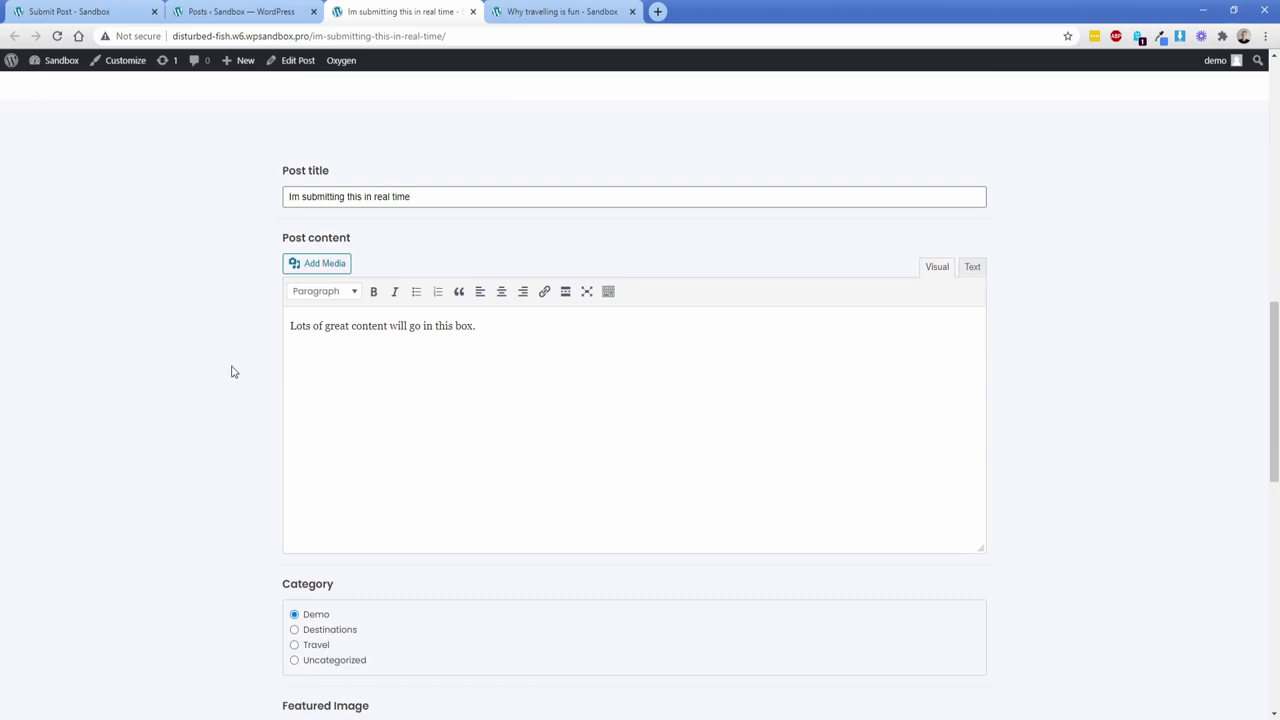
triple_click(384, 198)
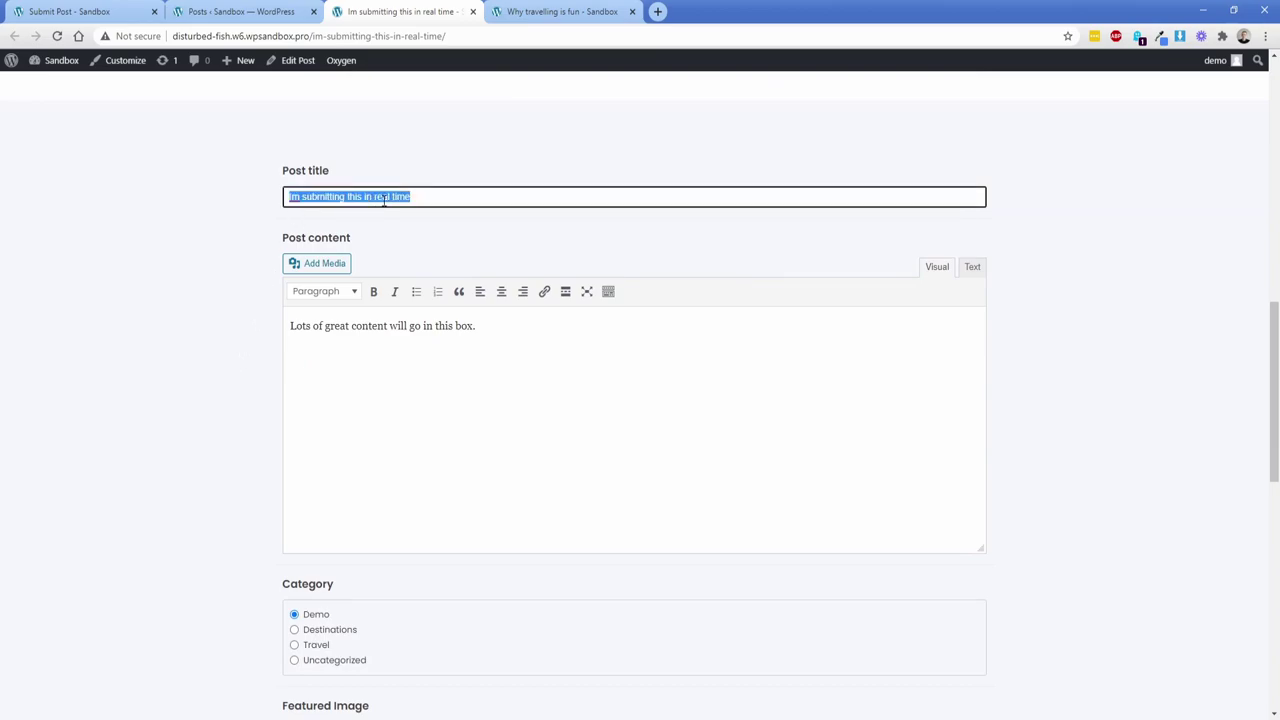
type("Changing the ti")
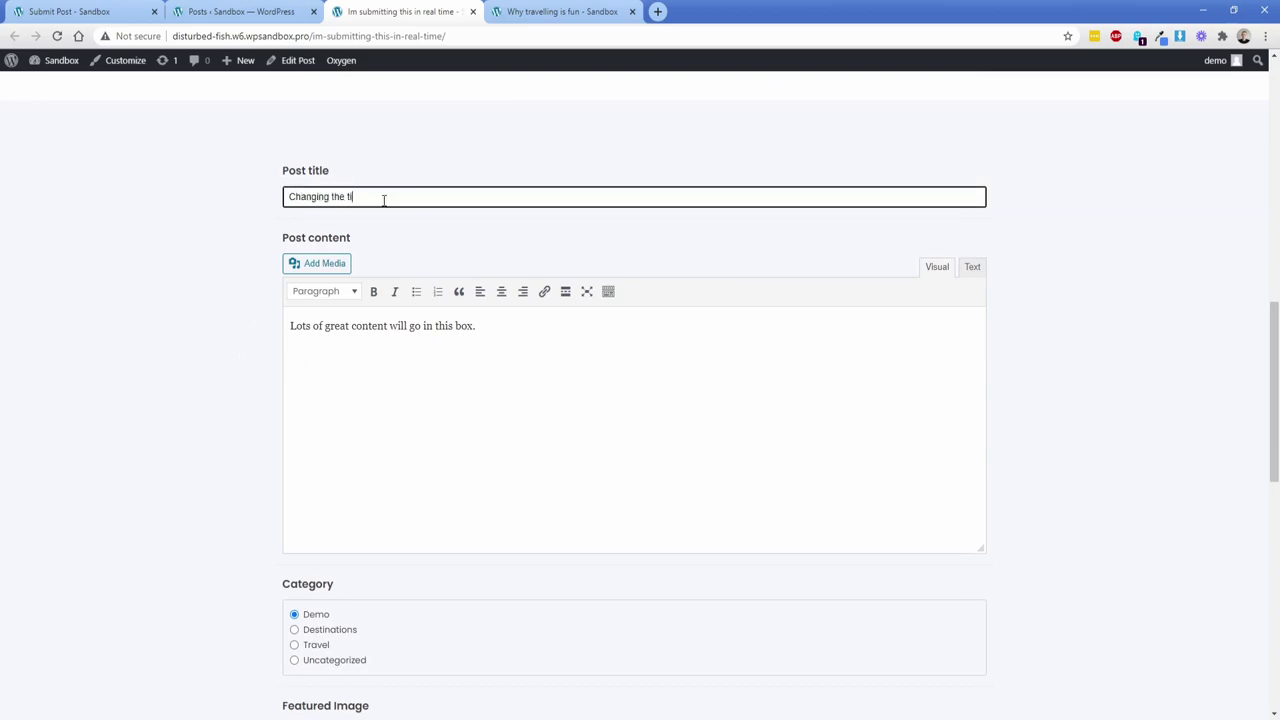
type("tle in real time")
scroll(249, 447, "down", 2)
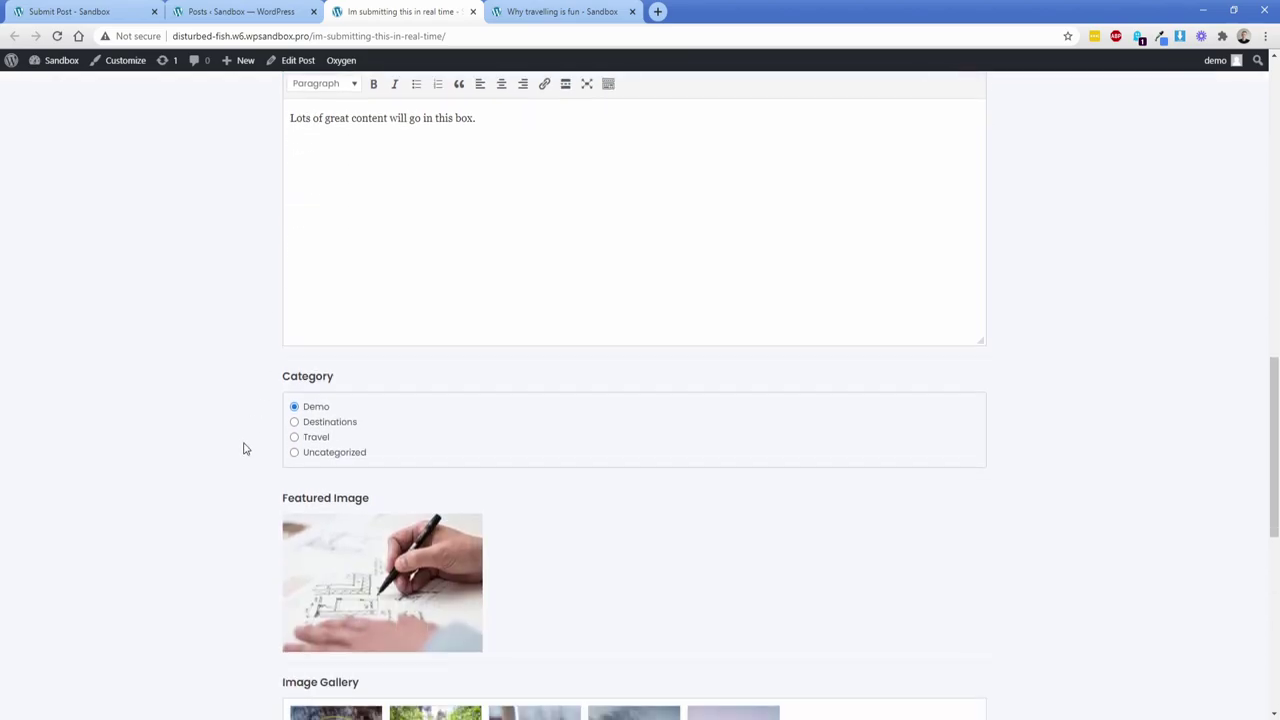
left_click(317, 437)
Remove the airplane wing and hot-air balloon images from the post's image gallery
scroll(246, 460, "down", 3)
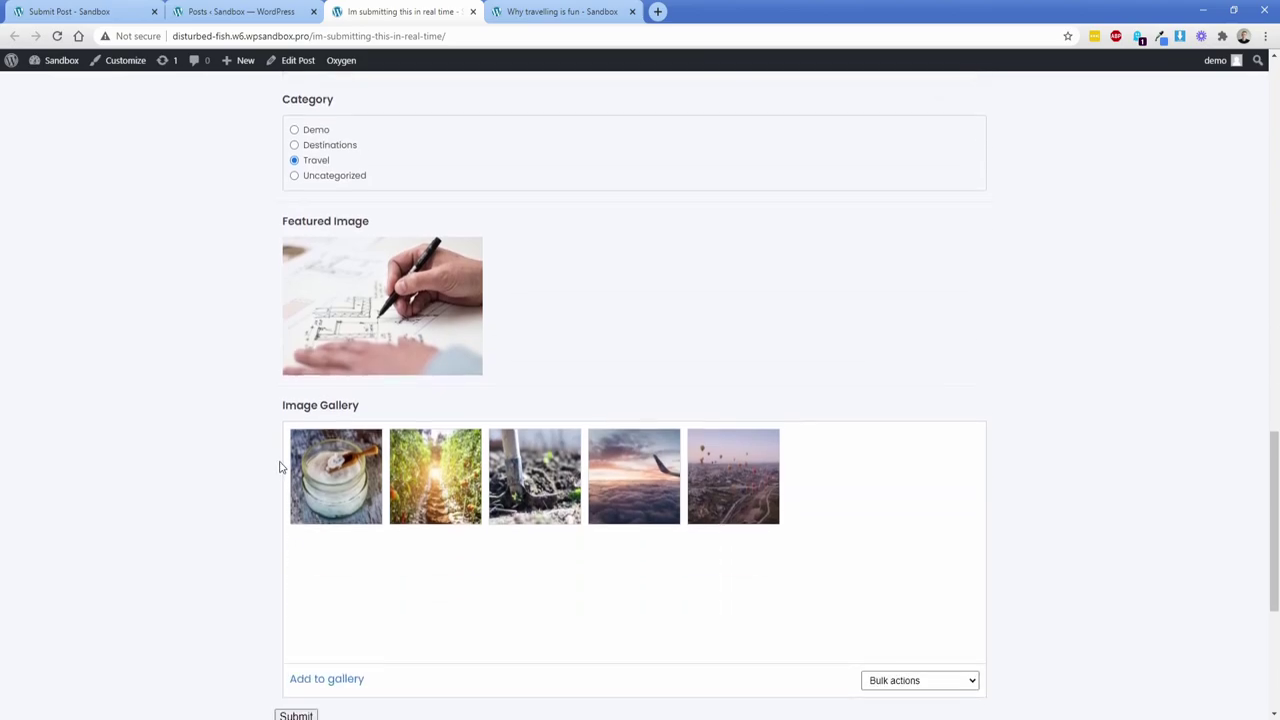
left_click(676, 440)
left_click(676, 440)
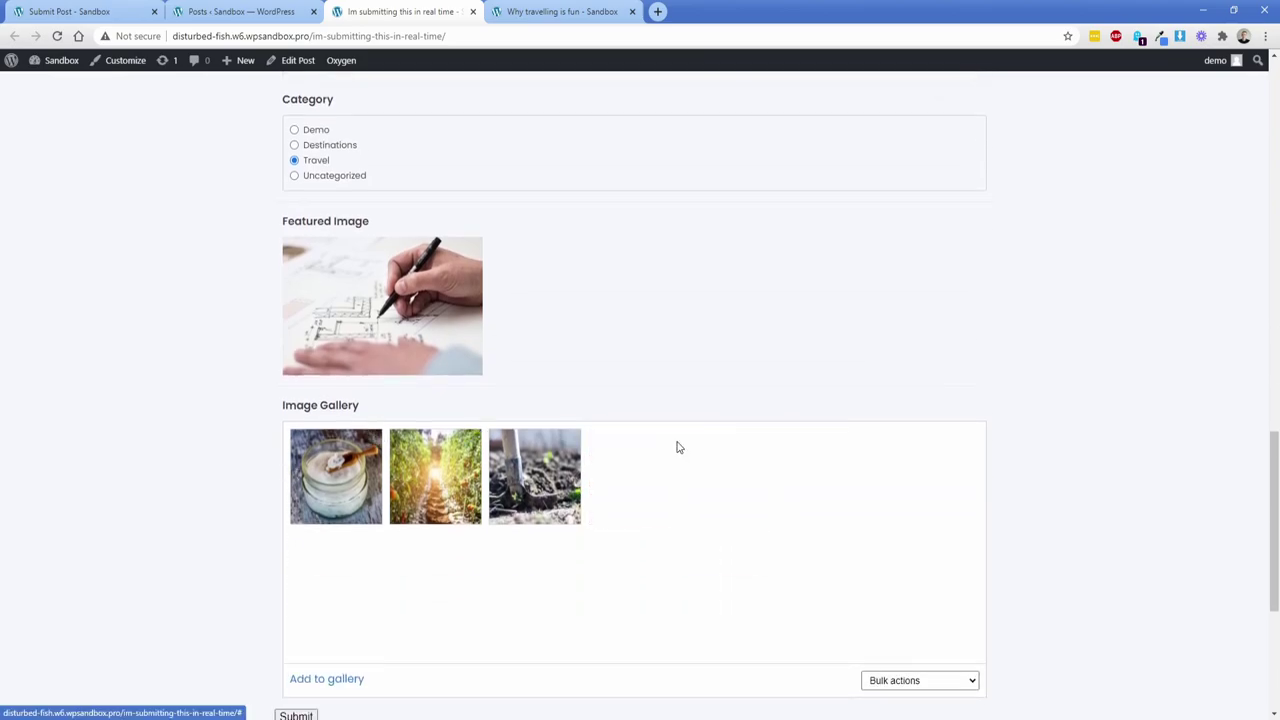
scroll(200, 477, "down", 2)
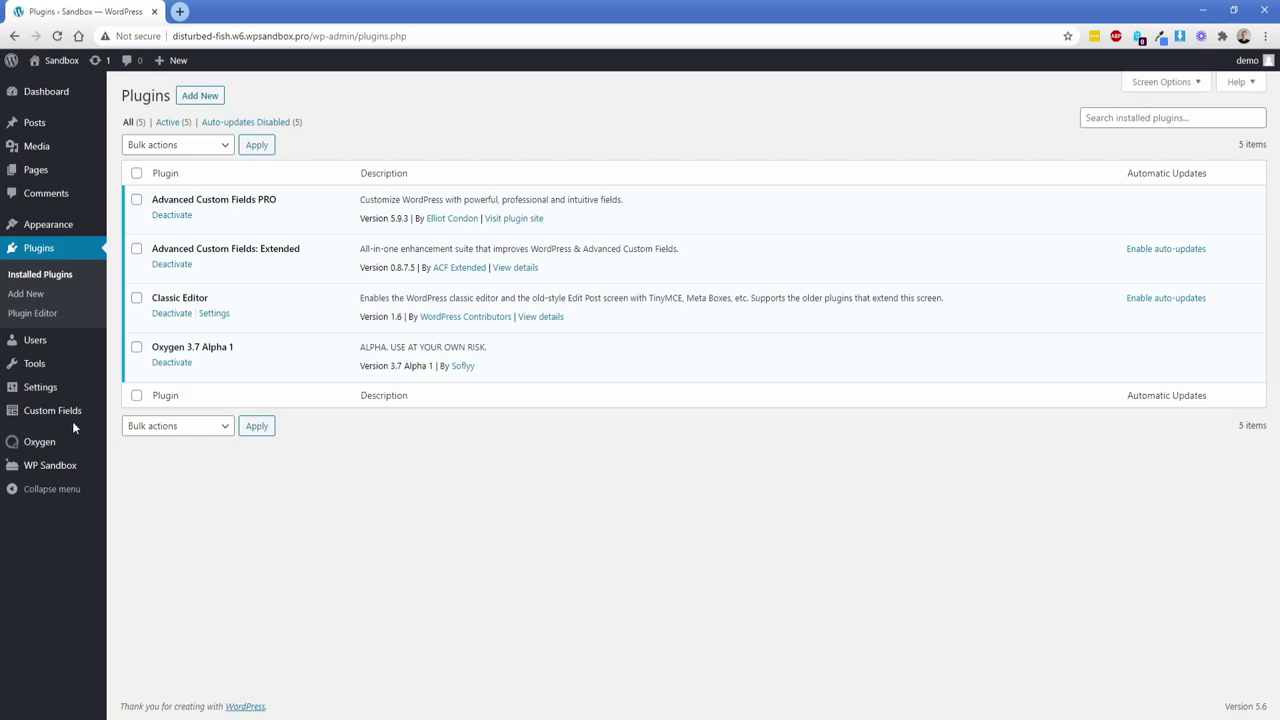
Start a new custom field group and check the post type choices in its location rule
mouse_move(72, 421)
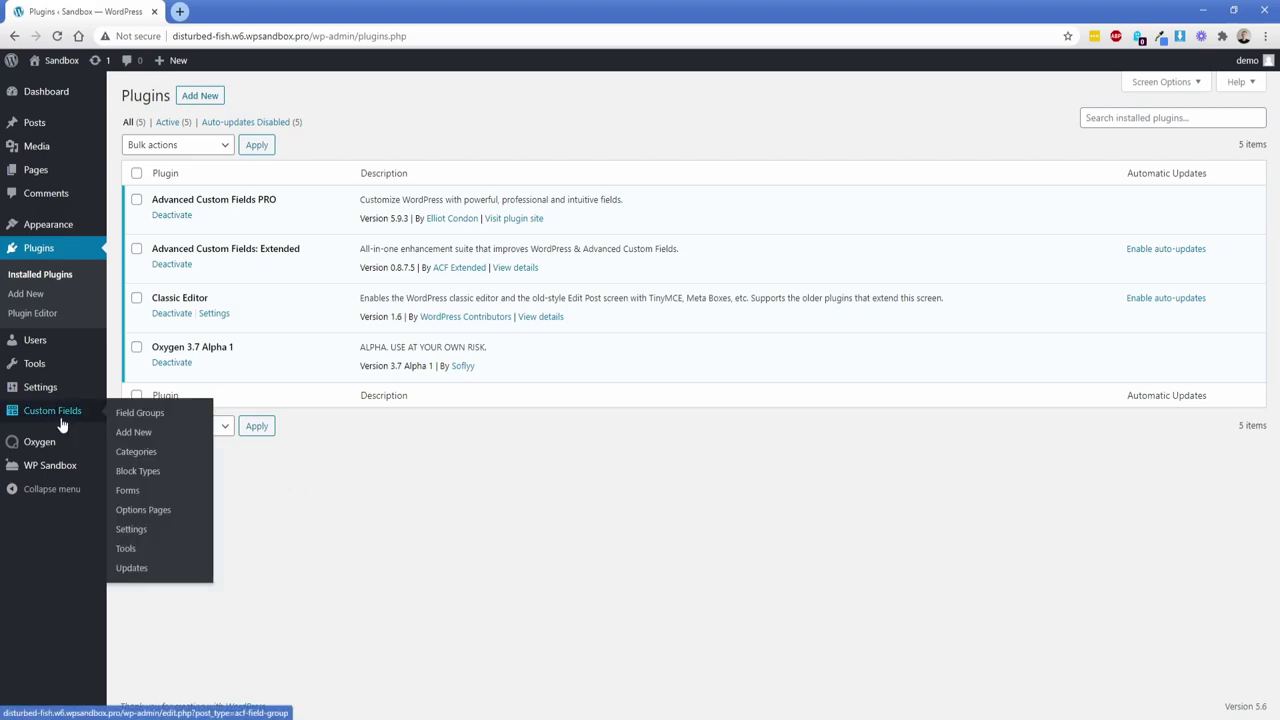
left_click(143, 430)
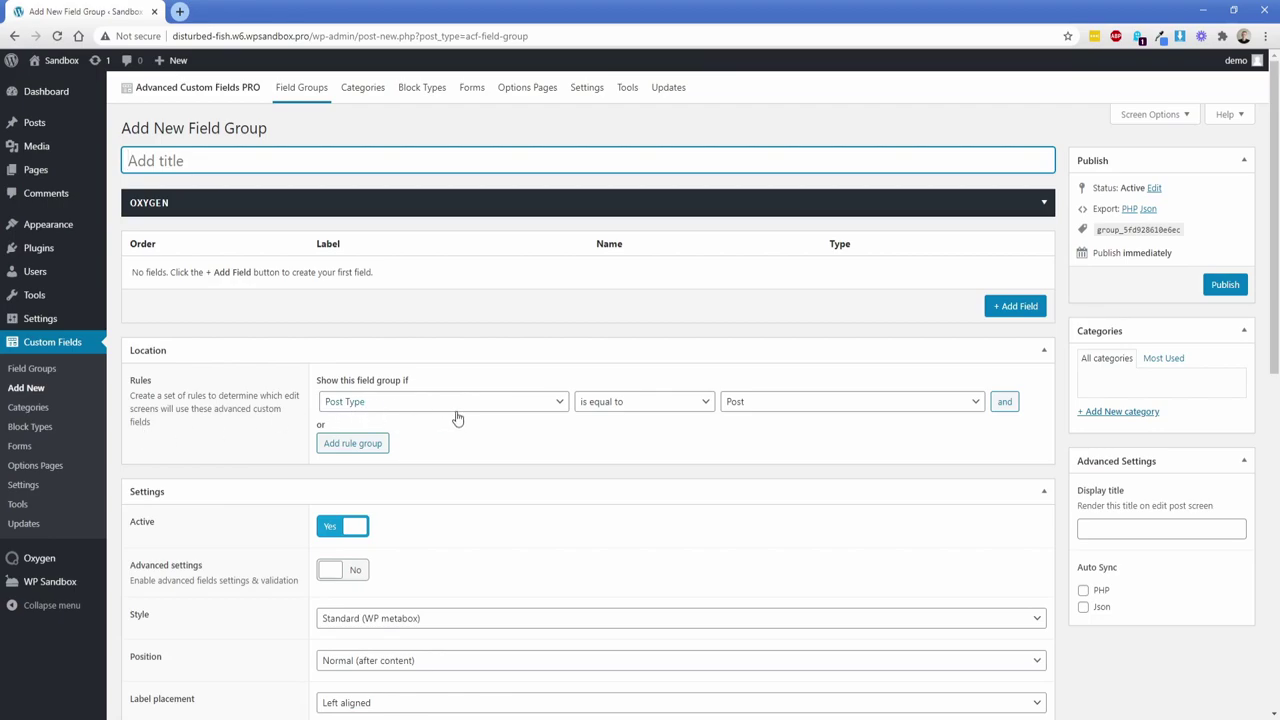
left_click(763, 414)
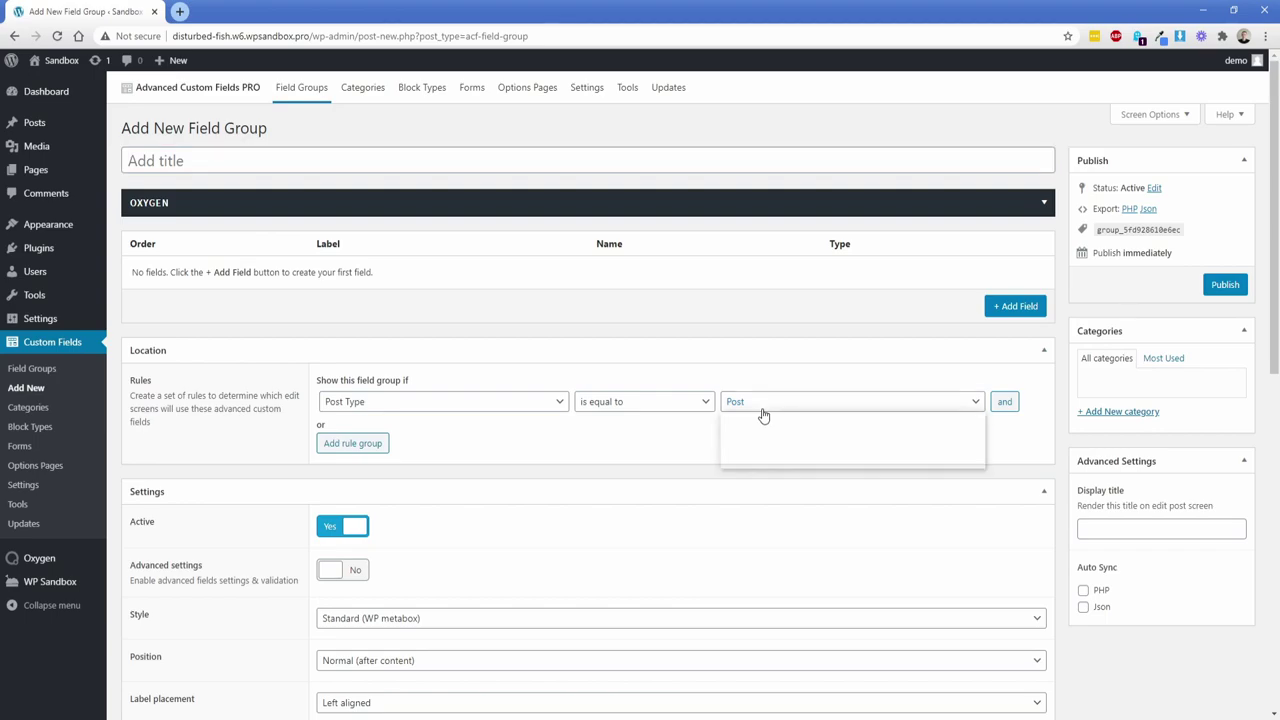
left_click(763, 413)
left_click(763, 411)
left_click(763, 410)
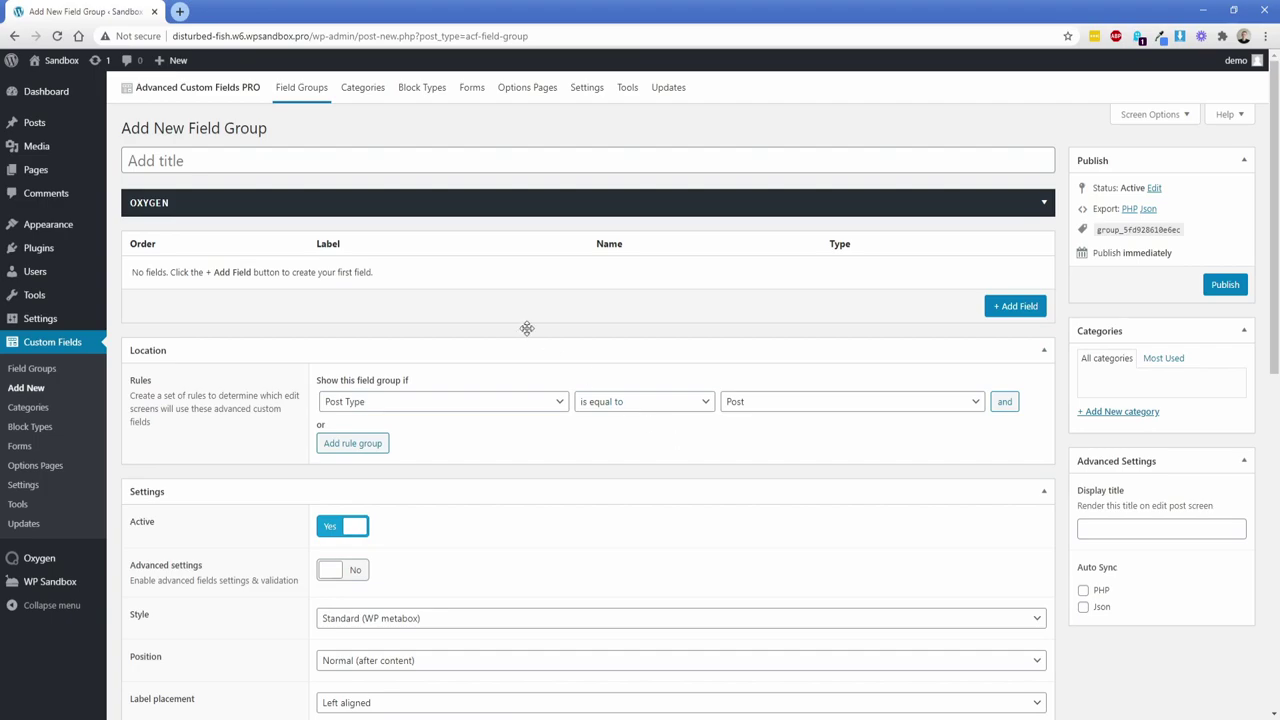
Title the field group "Blog post details"
left_click(297, 166)
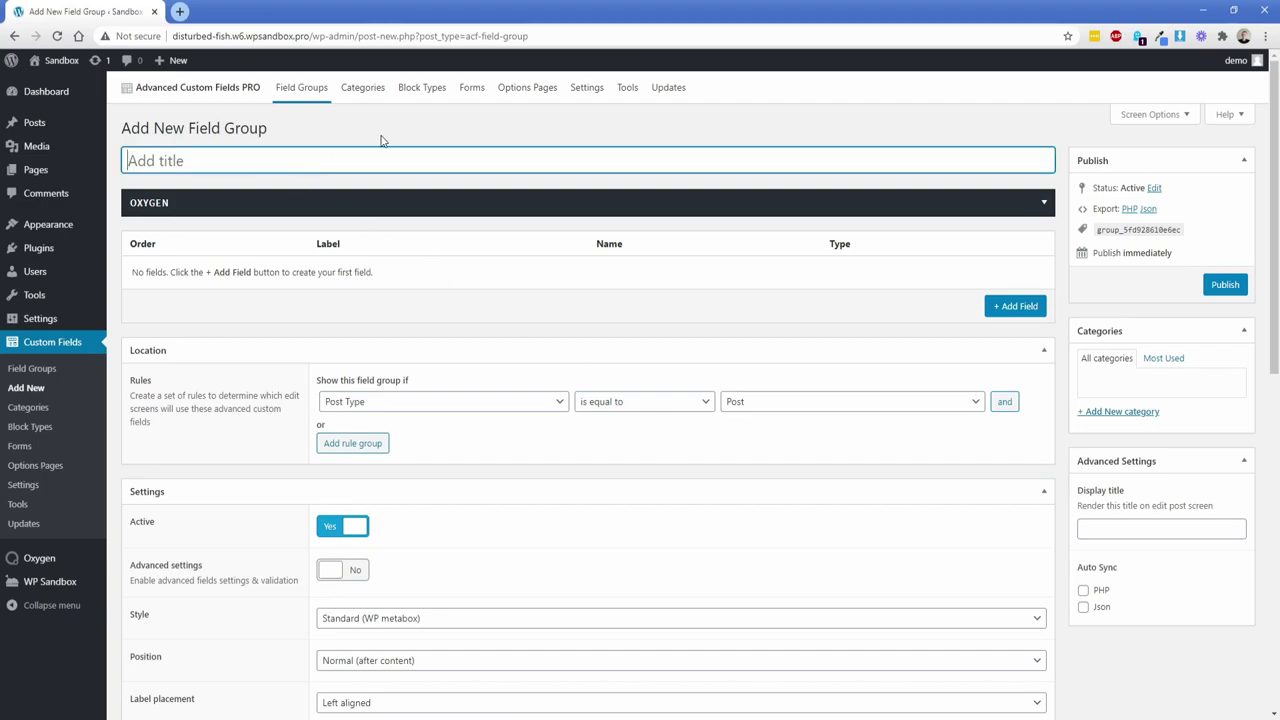
type("Blog post details")
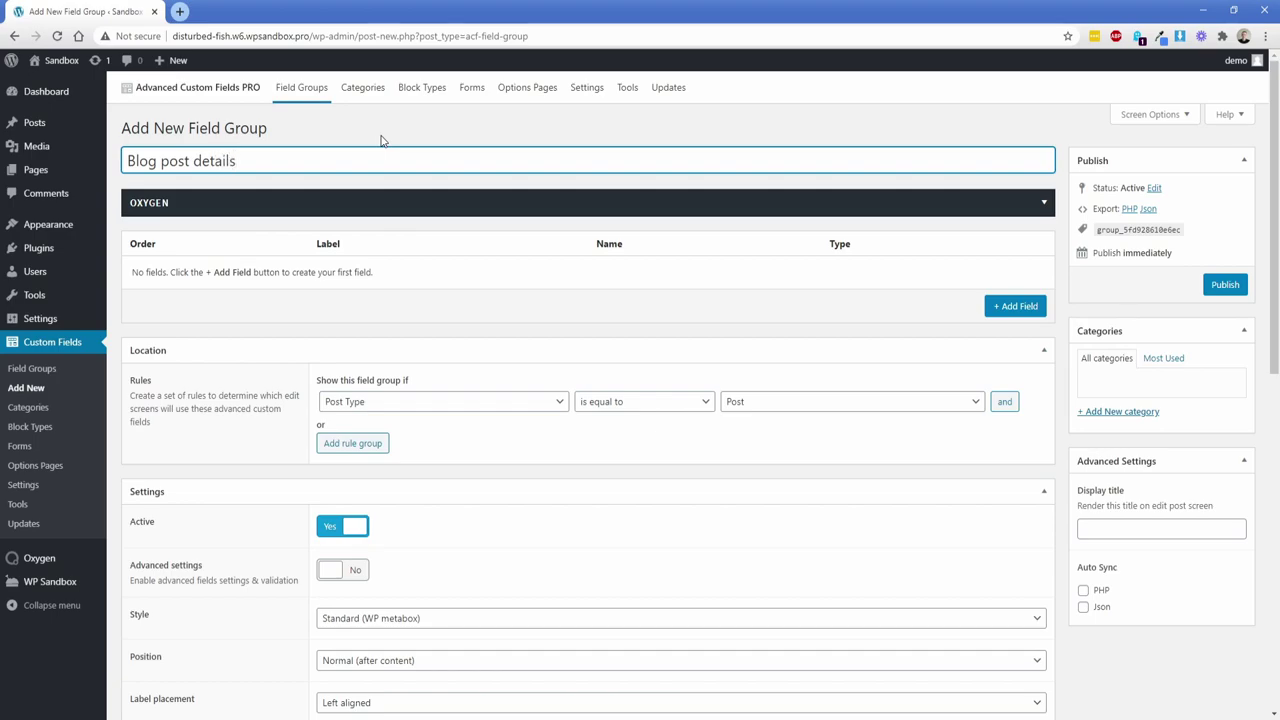
left_click_drag(234, 160, 125, 166)
left_click(302, 170)
Add a first text field to the group with the label "Post title" and the name post_title
left_click(1014, 305)
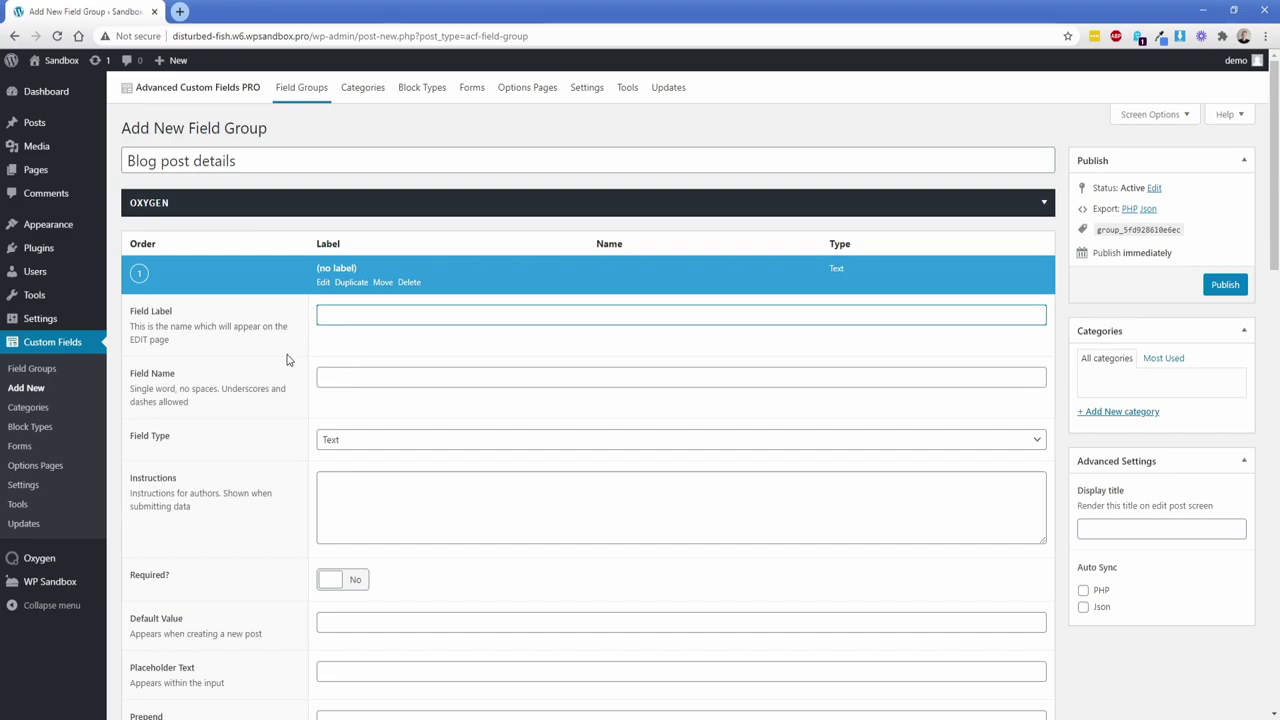
type("Post title")
key("Tab")
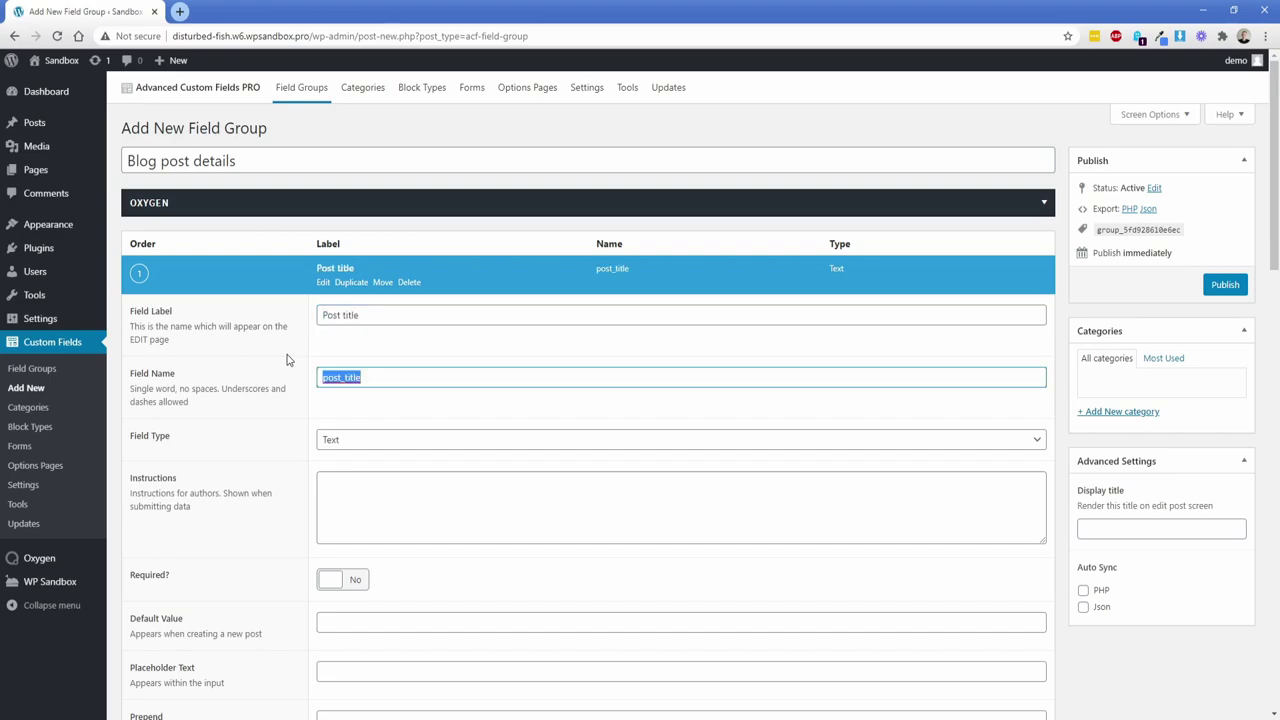
Add a second field labelled "Post content" and set its field type to Wysiwyg Editor
scroll(280, 495, "down", 2)
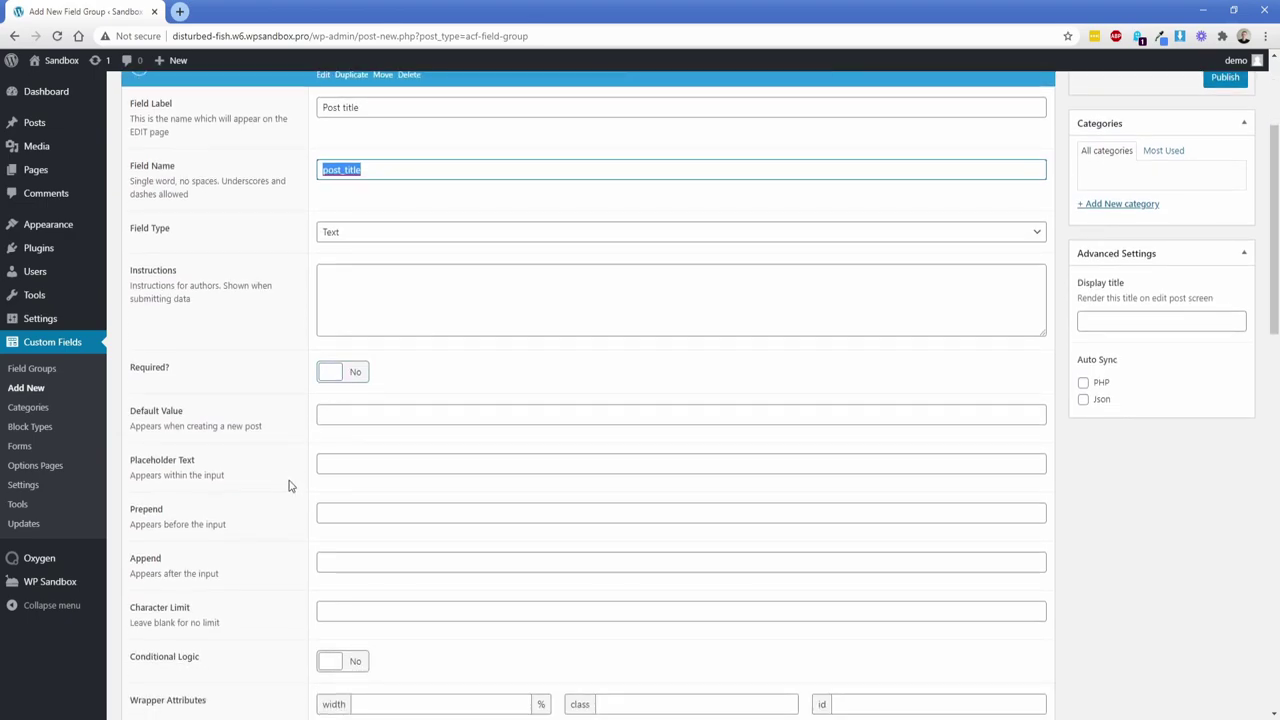
scroll(286, 486, "down", 2)
left_click(1015, 577)
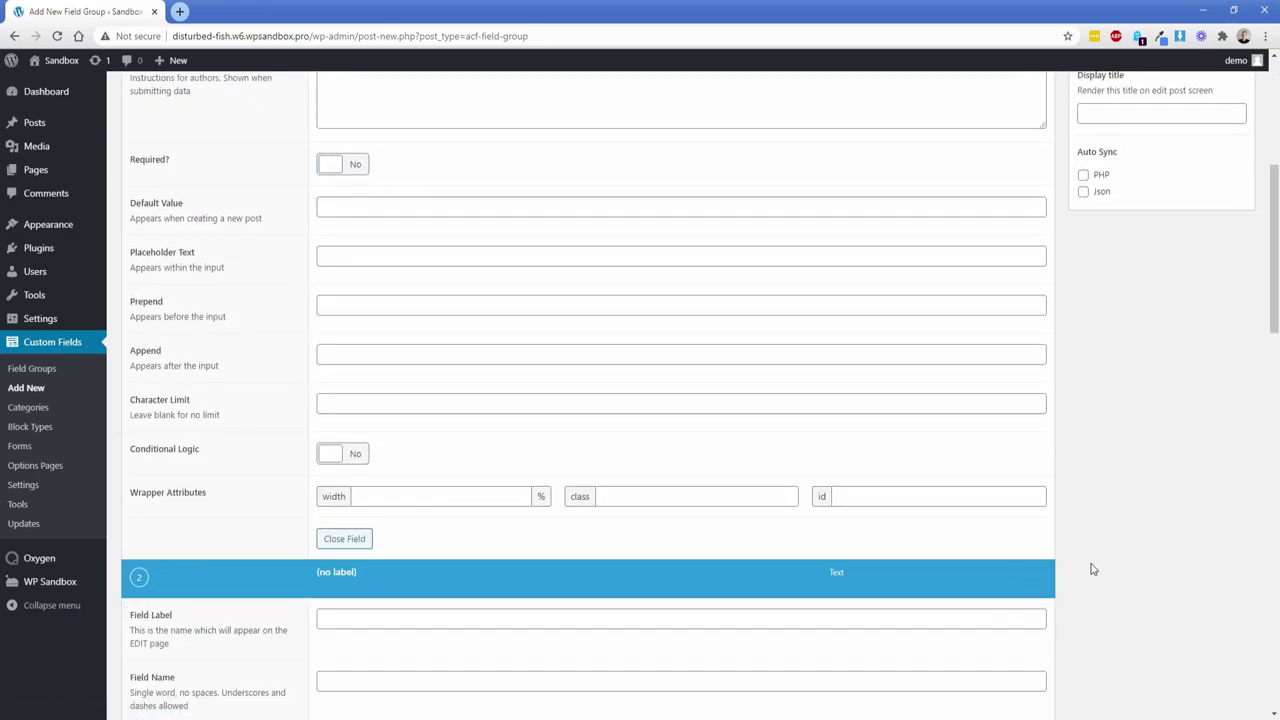
type("Post content")
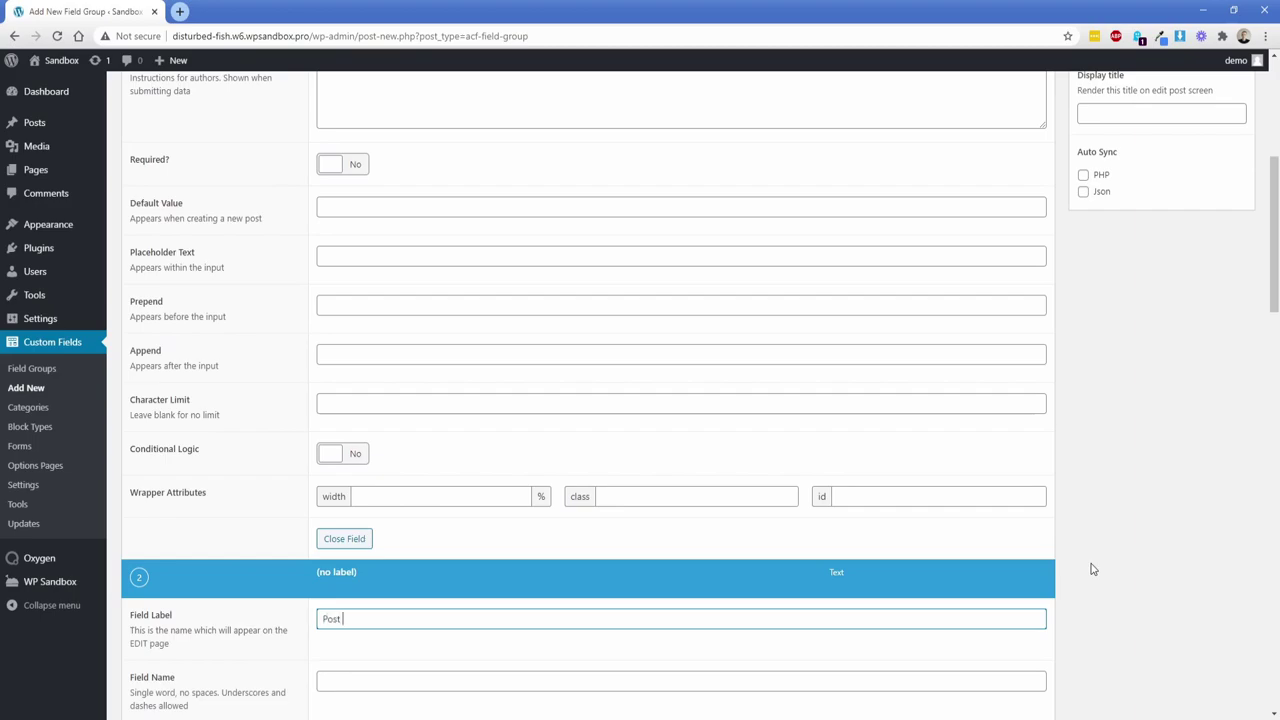
key("Tab")
key("Tab")
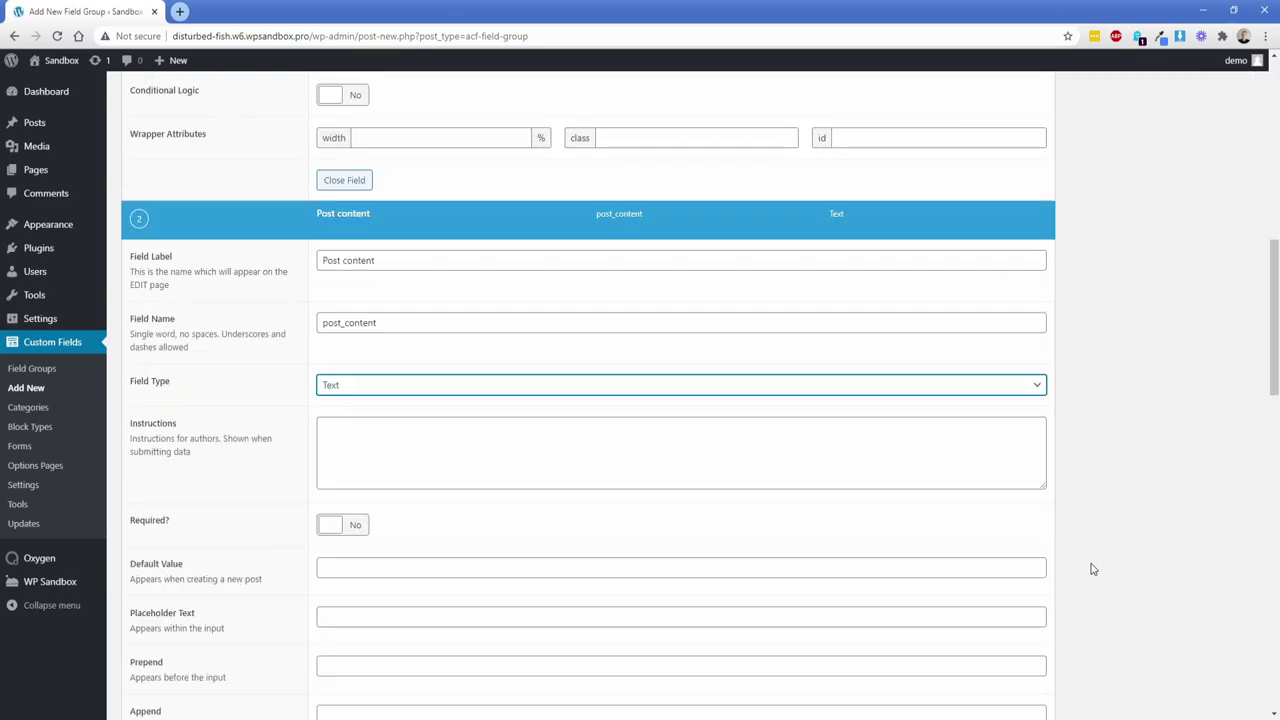
key("w")
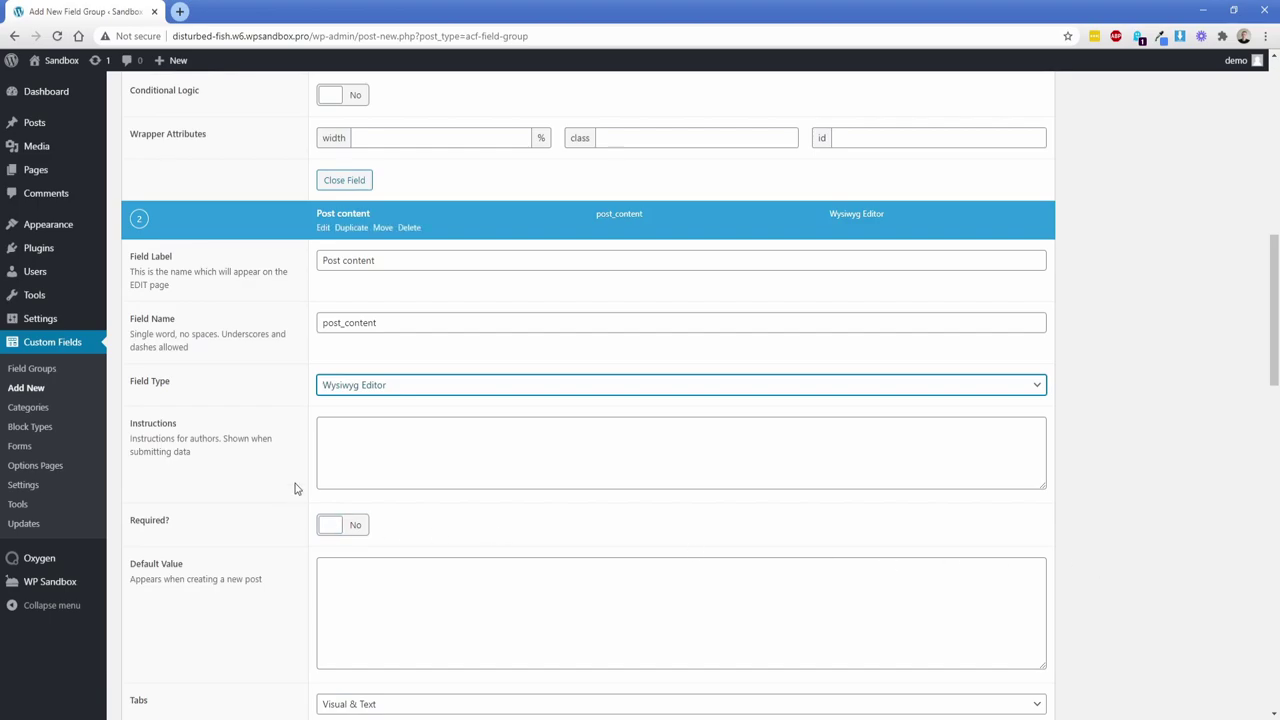
Review the Tabs and Toolbar options of the Post content field
scroll(295, 488, "down", 3)
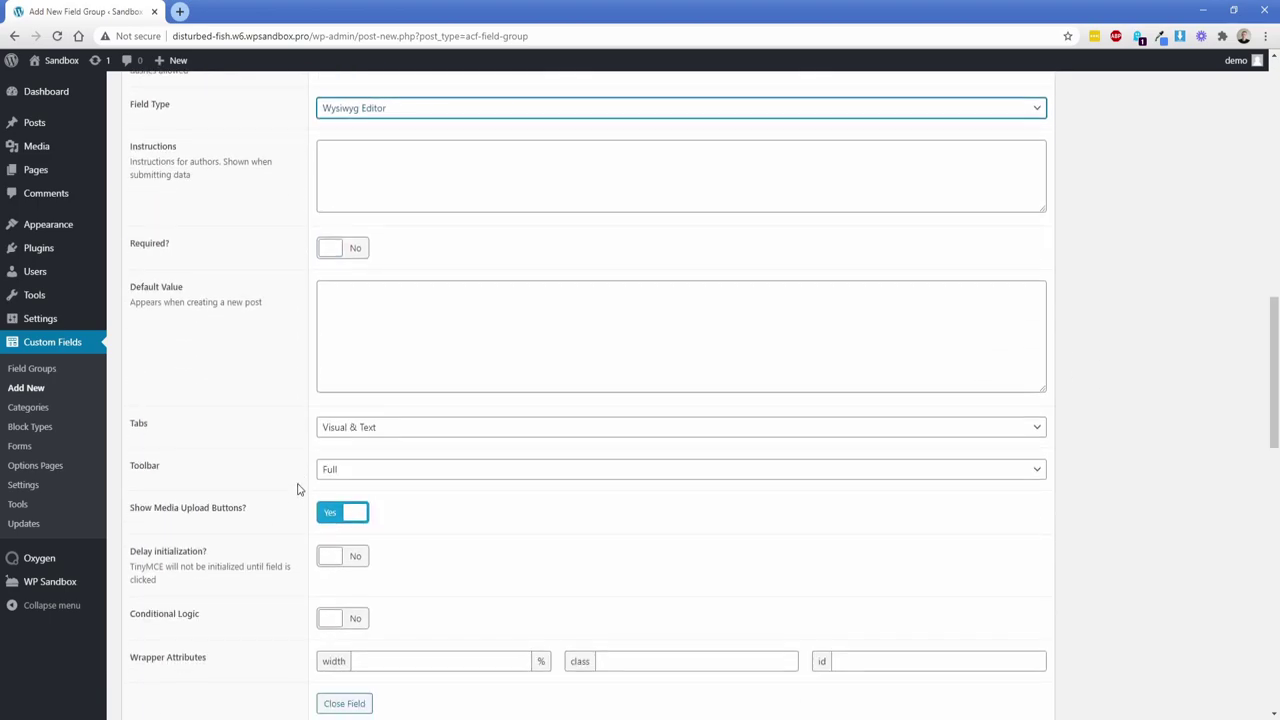
left_click(377, 434)
left_click(381, 433)
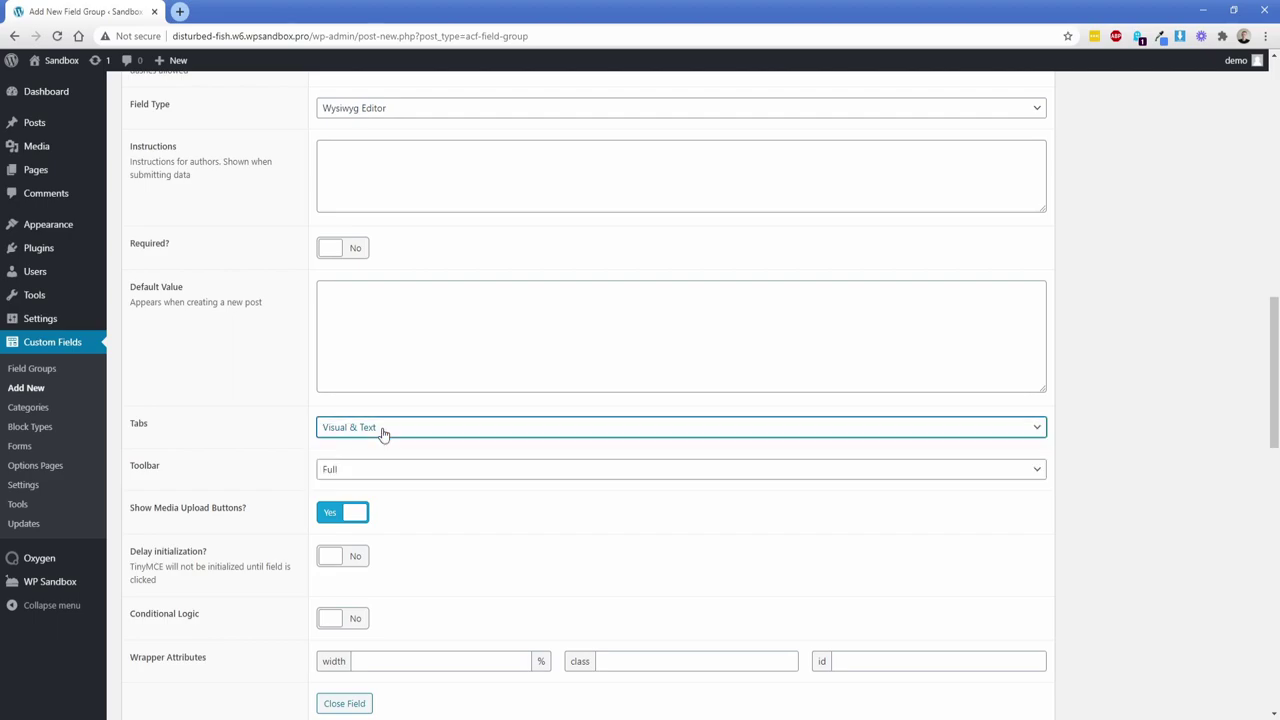
left_click(380, 469)
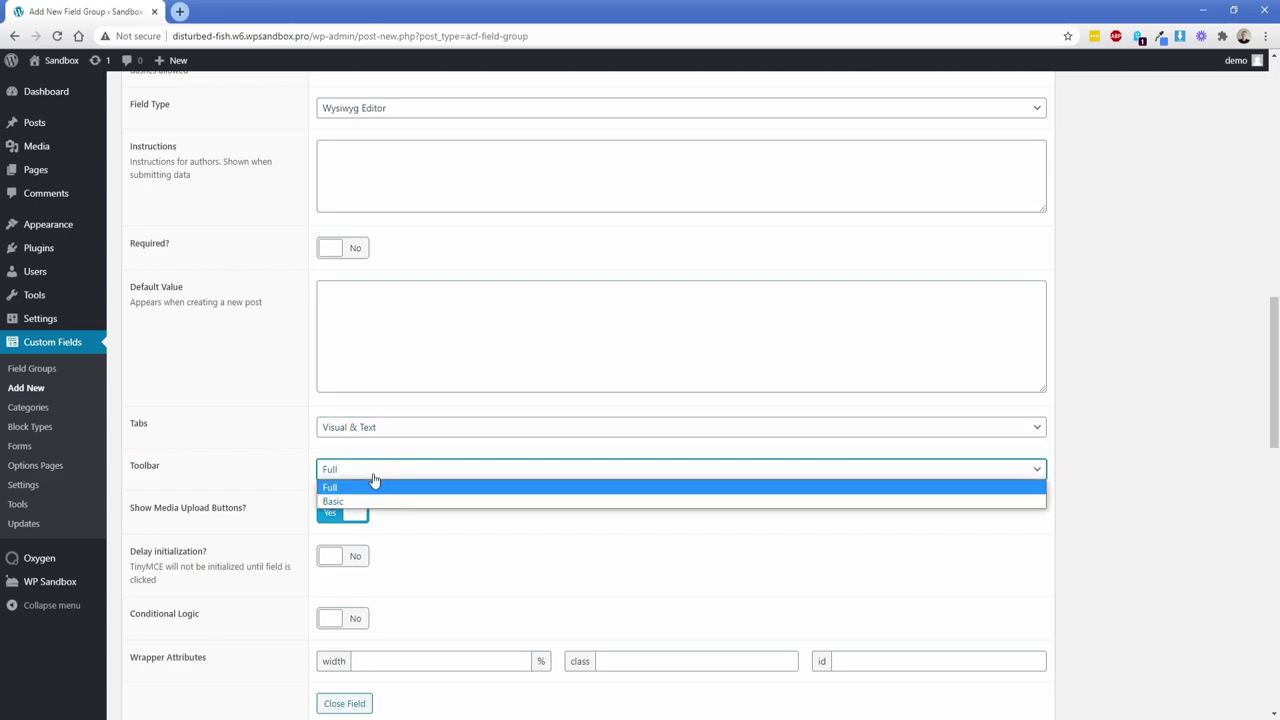
left_click(290, 469)
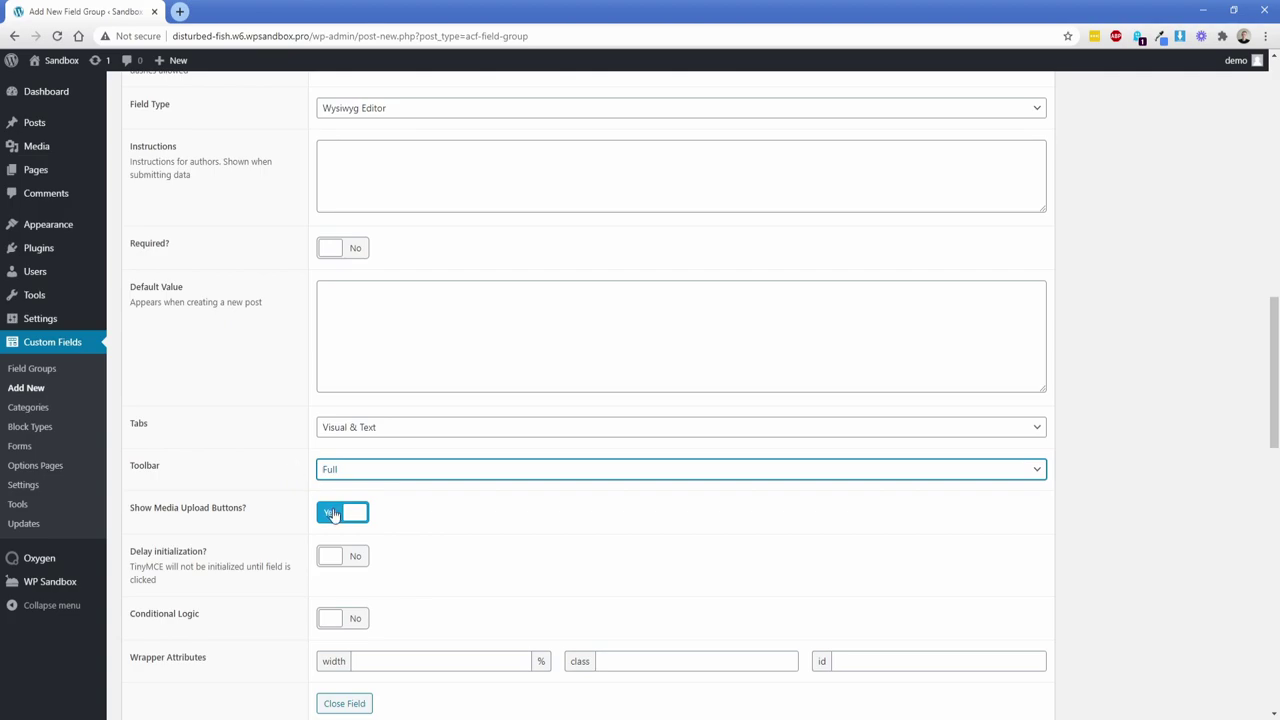
Add a third field labelled "Featured Image" with the name image and set its field type to Image
scroll(290, 508, "down", 1)
scroll(290, 508, "down", 3)
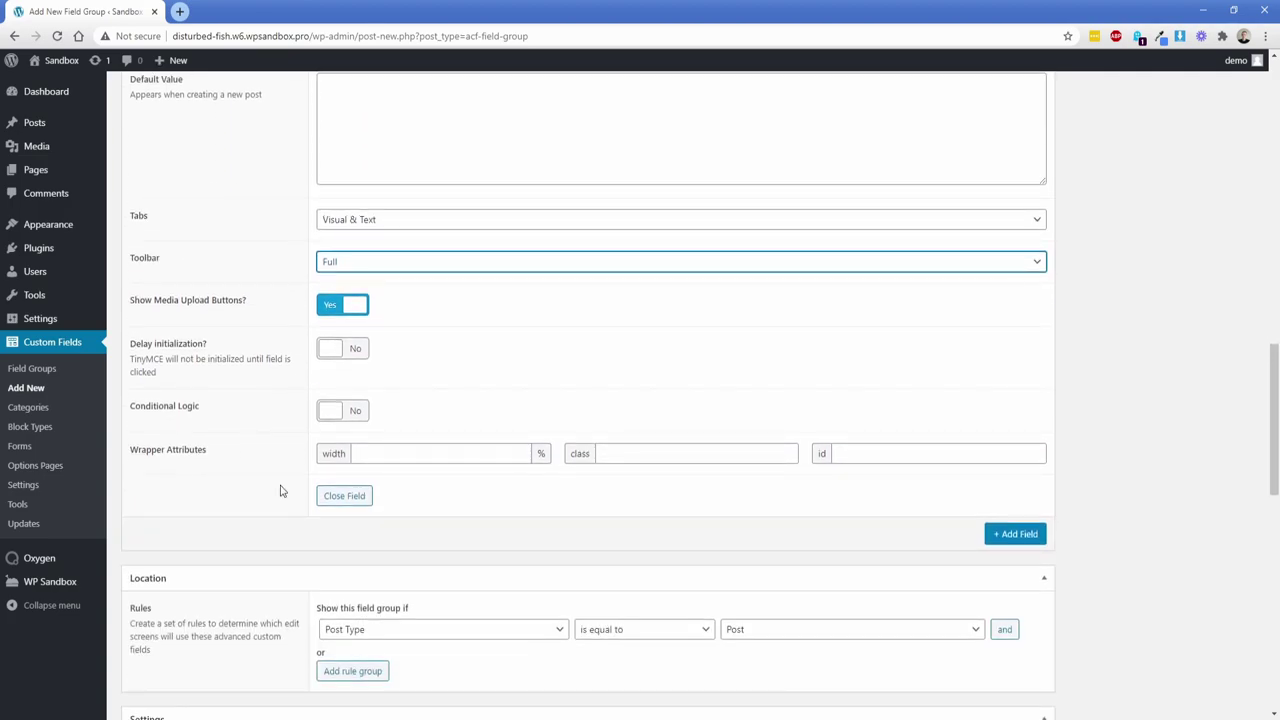
left_click(1003, 534)
type("Image")
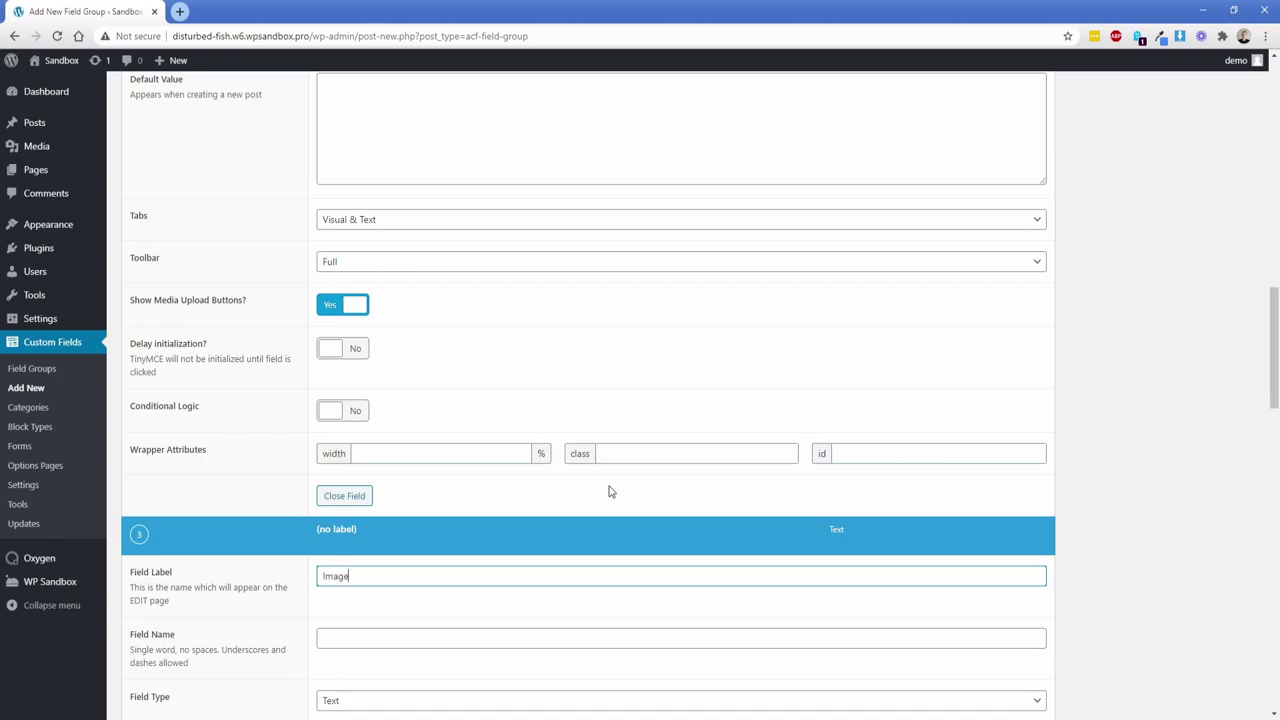
key("Tab")
key("shift+Tab")
key("Home")
type("Featured")
scroll(590, 485, "down", 3)
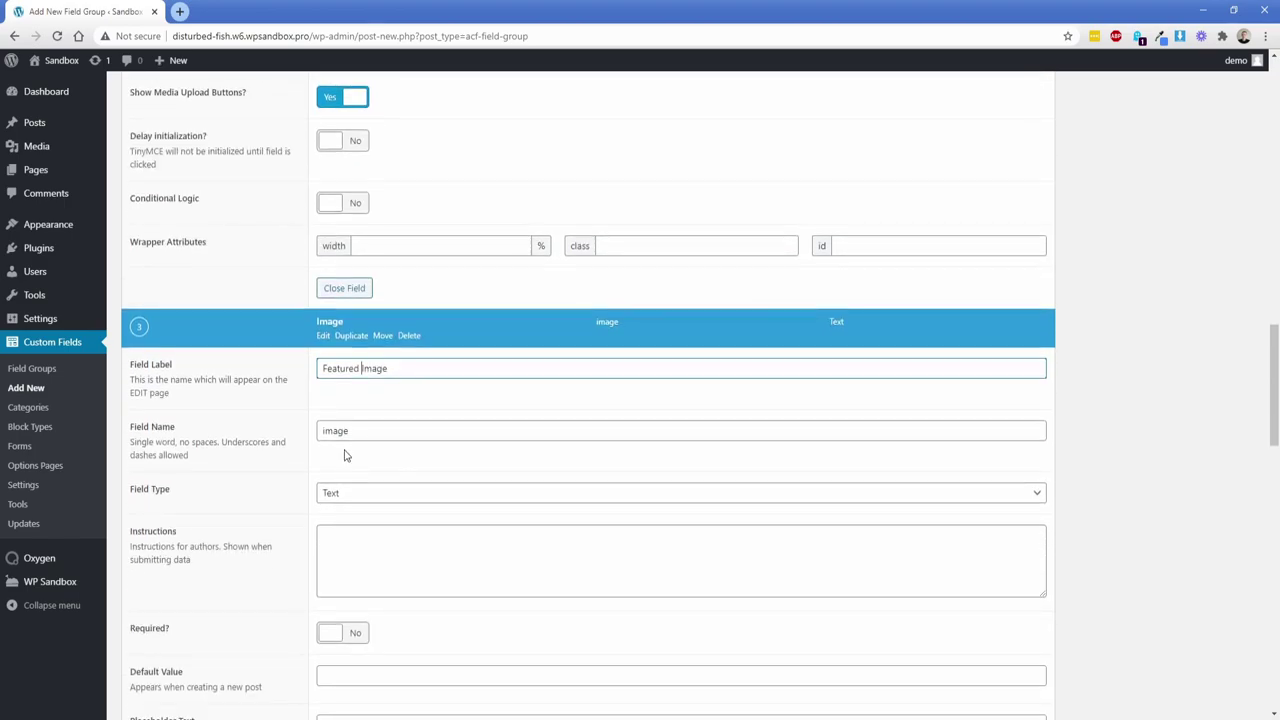
left_click(353, 436)
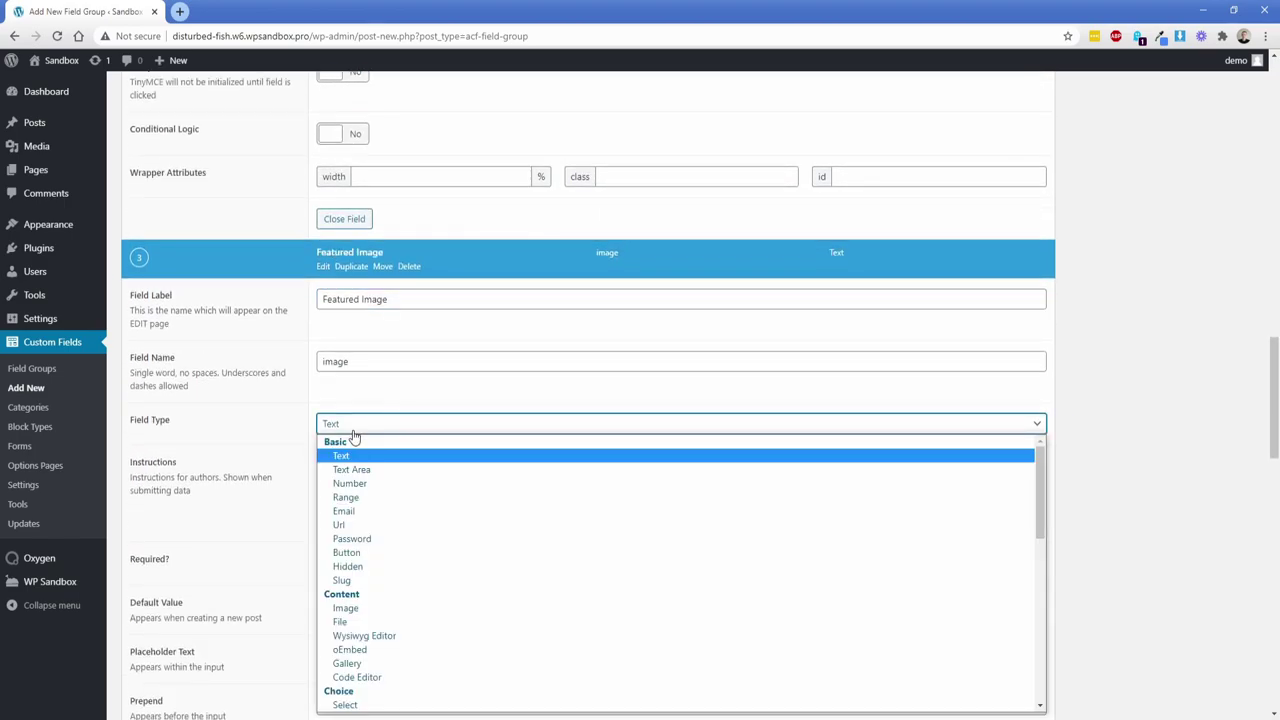
left_click(370, 608)
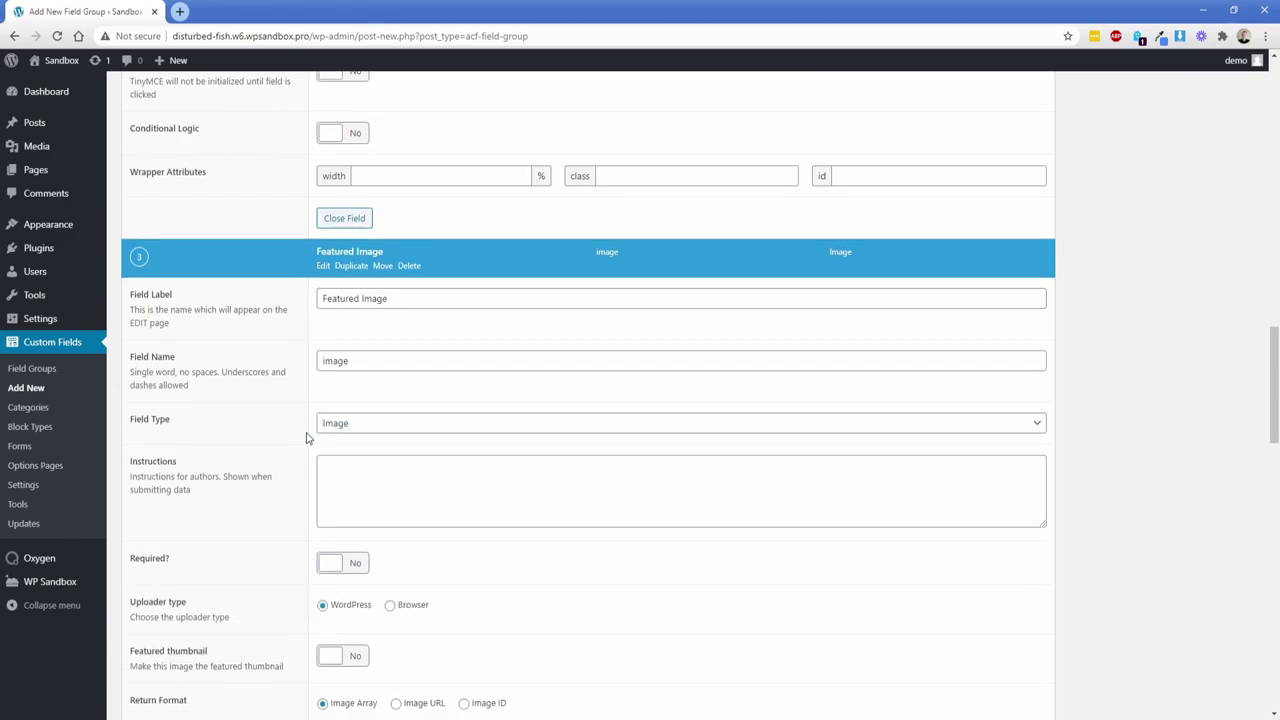
Set the Featured Image field's uploader type to Browser and make the image the featured thumbnail
scroll(307, 437, "down", 3)
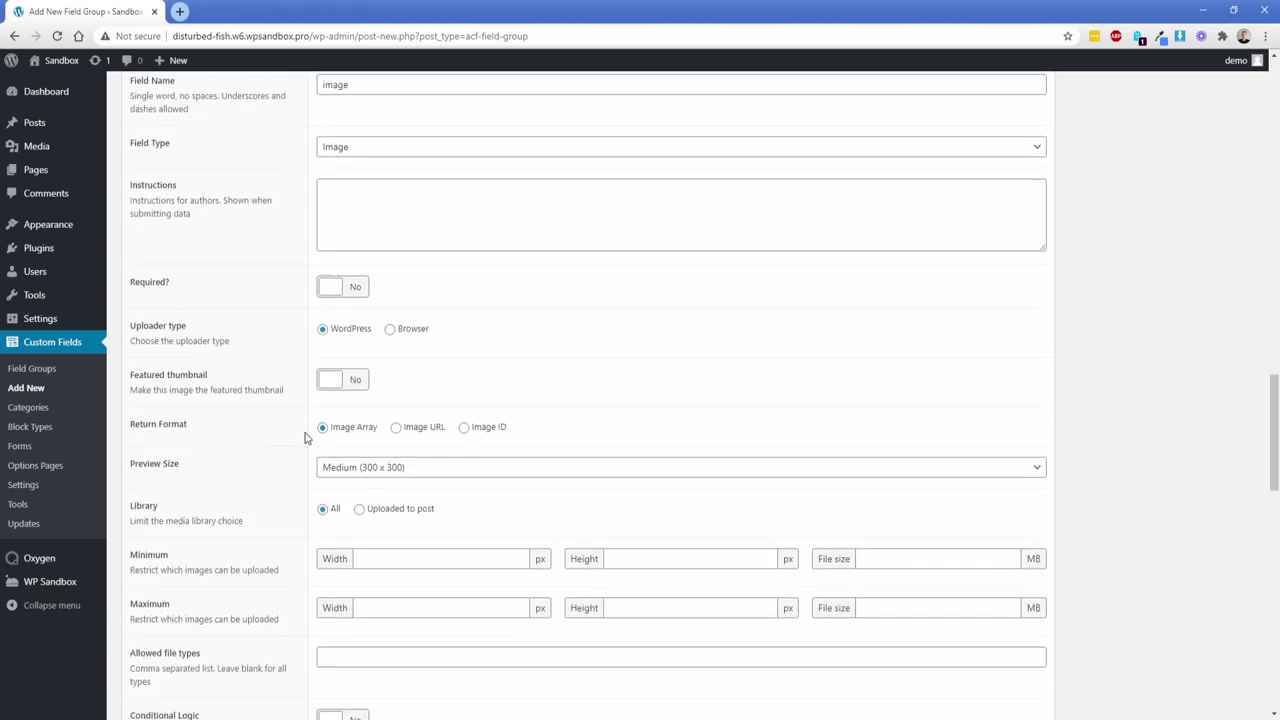
left_click(390, 331)
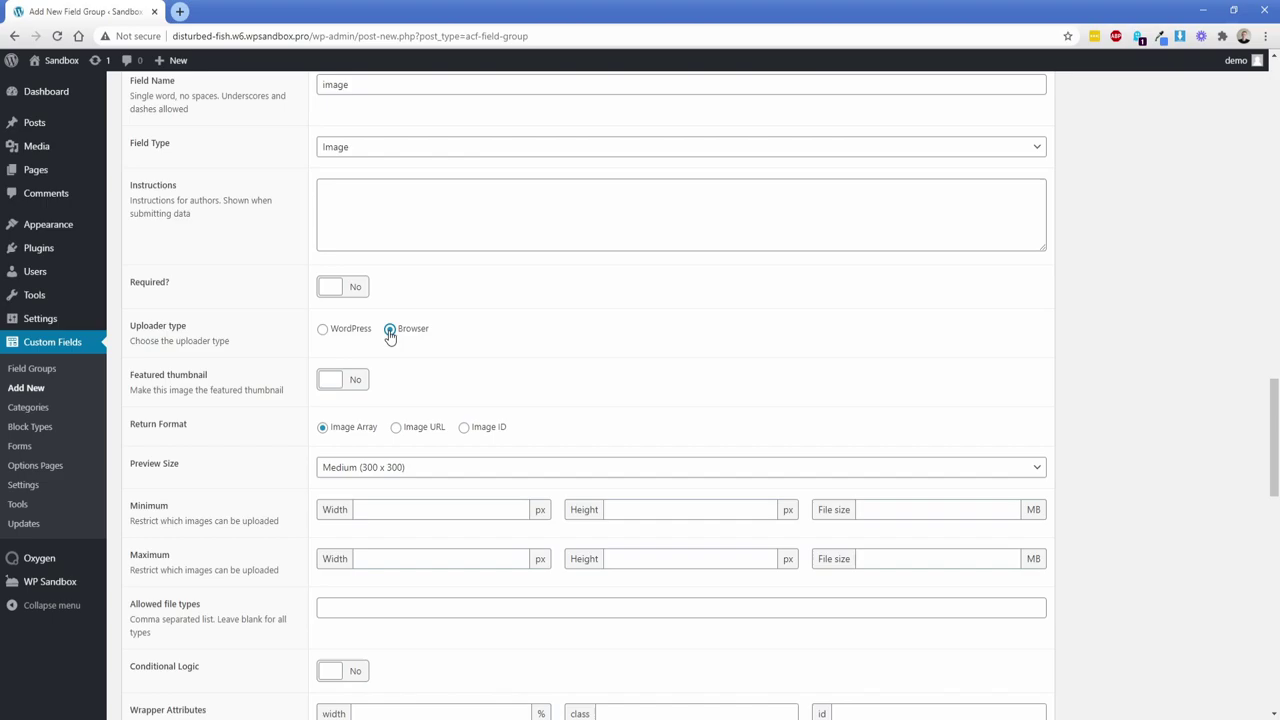
left_click(351, 382)
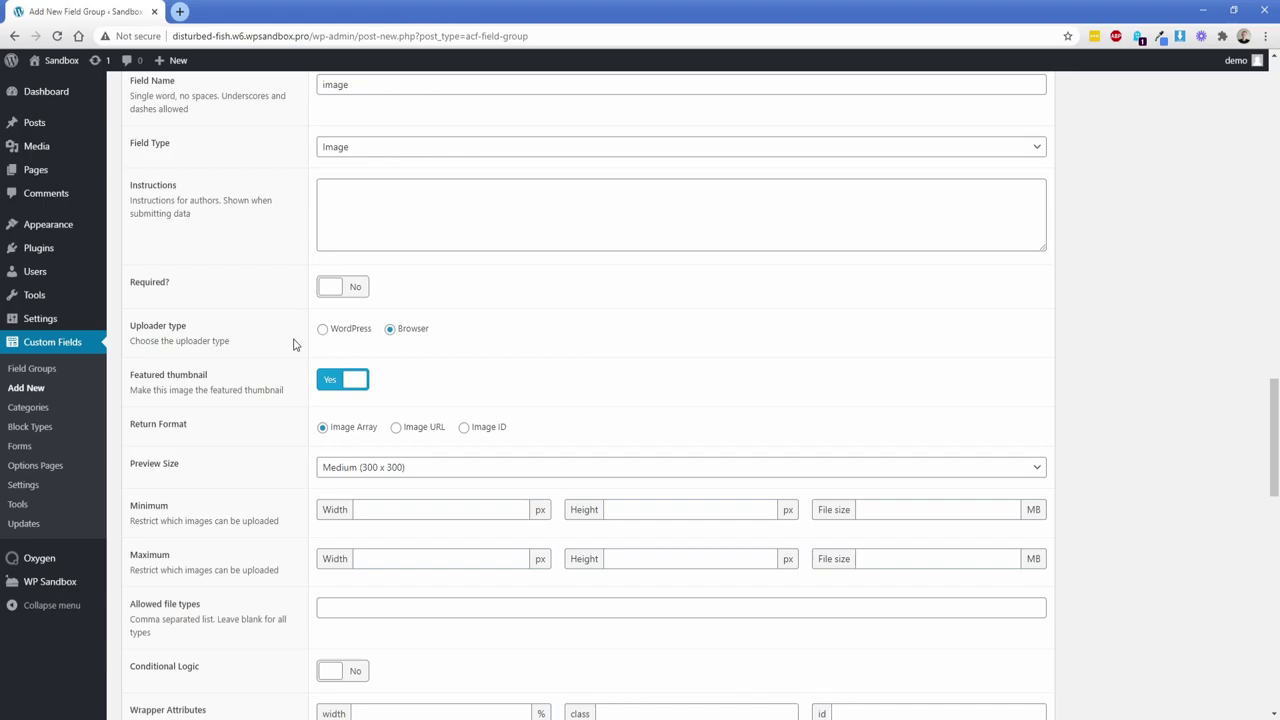
scroll(293, 344, "down", 2)
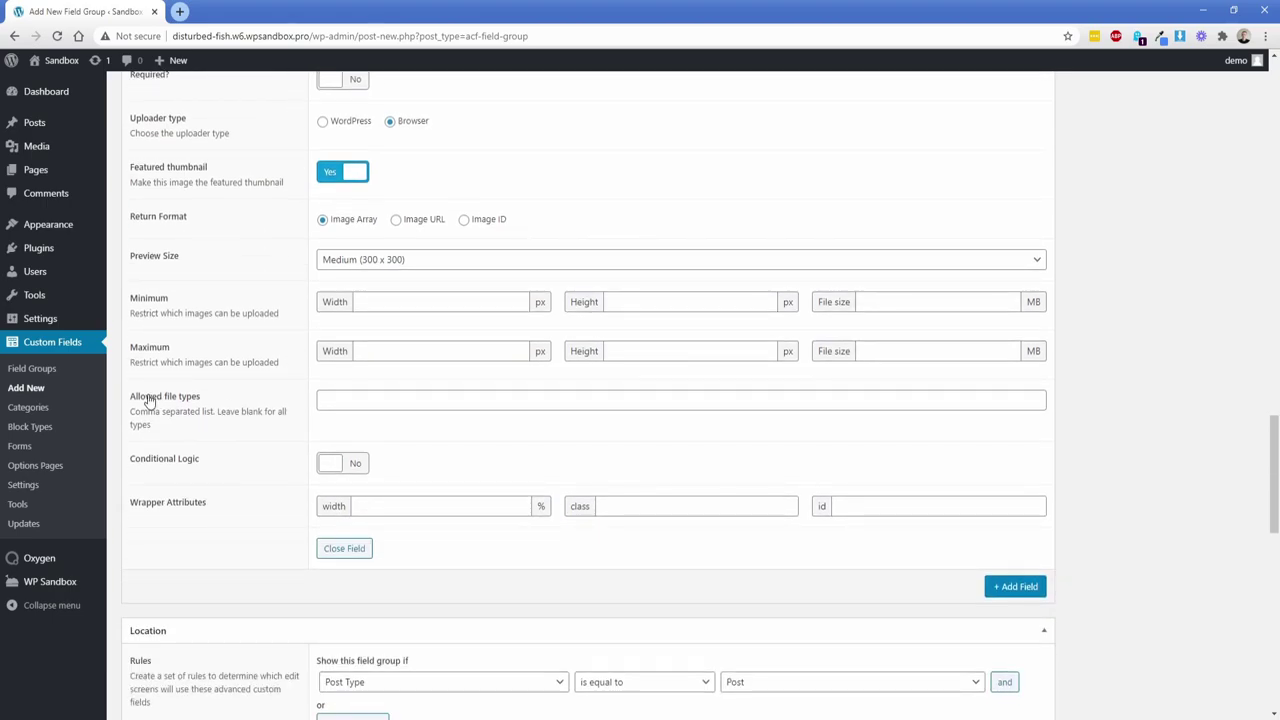
left_click(367, 401)
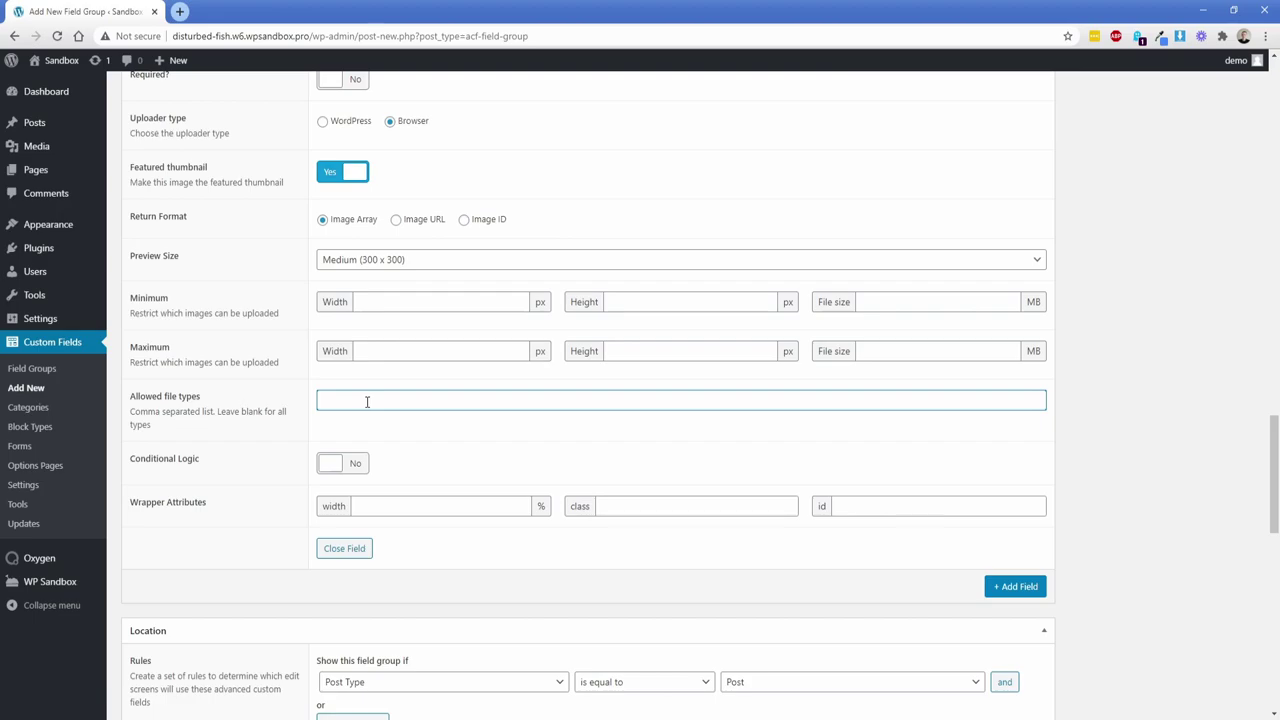
Add a fourth field labelled "Image Gallery" and set its field type to Gallery
scroll(500, 390, "down", 2)
left_click(1003, 377)
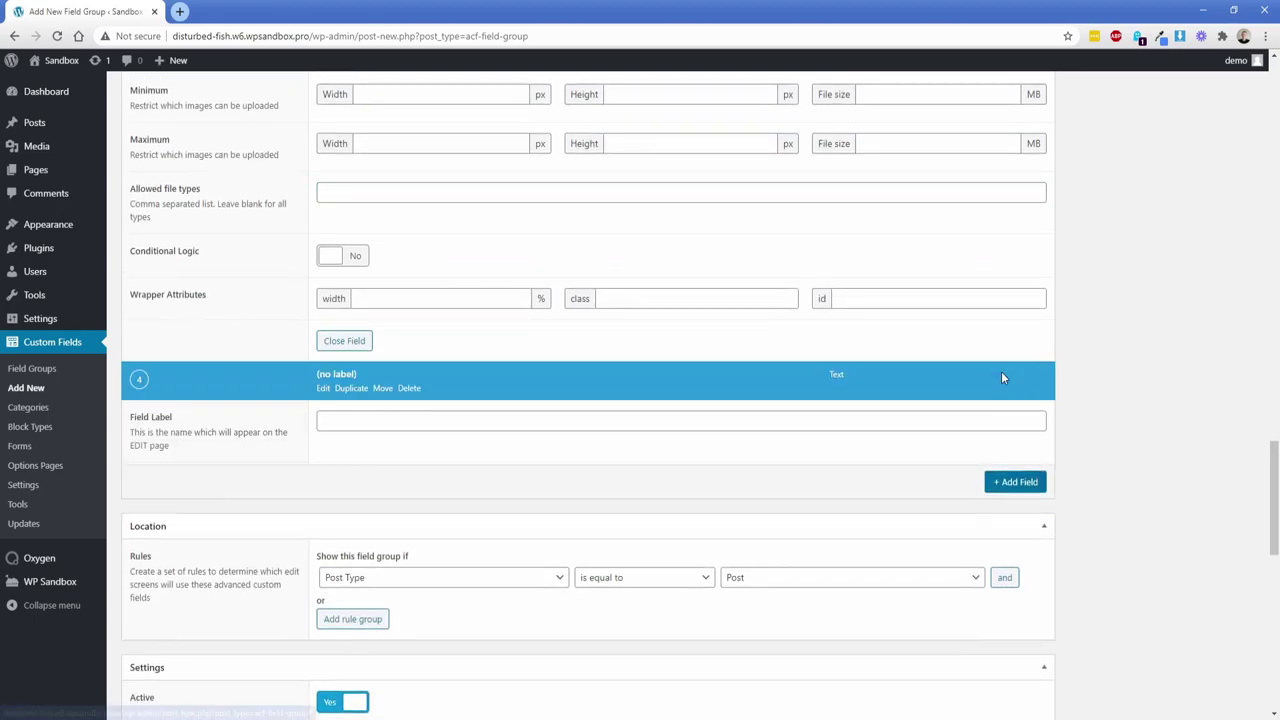
type("Image Gallery")
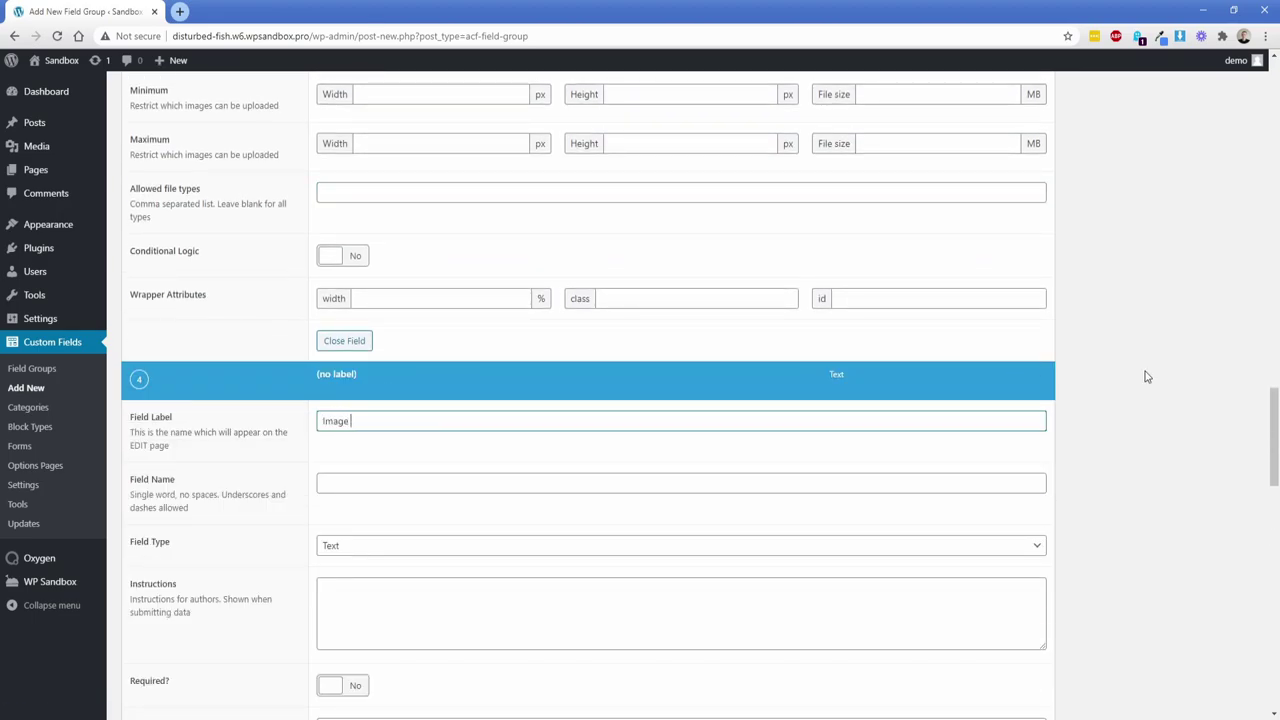
key("Tab")
key("Tab")
key("g")
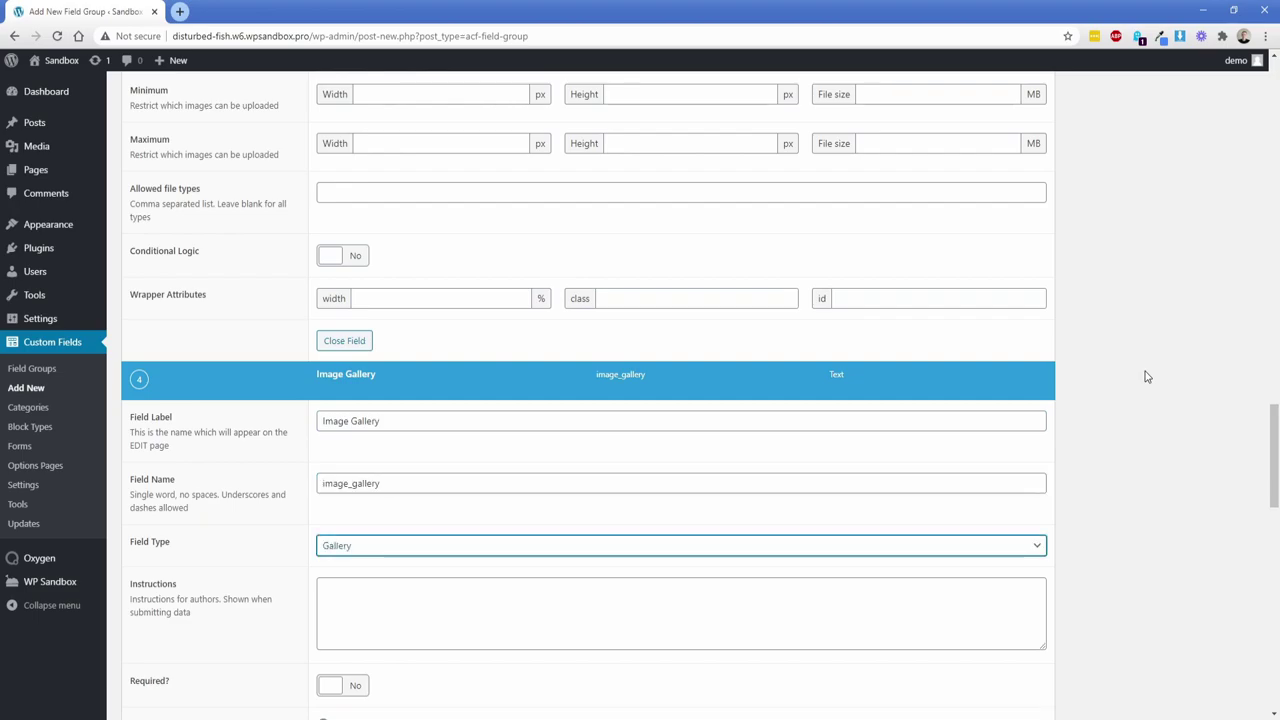
Add a fifth field labelled "Category" and set its field type to Taxonomy
scroll(400, 490, "down", 3)
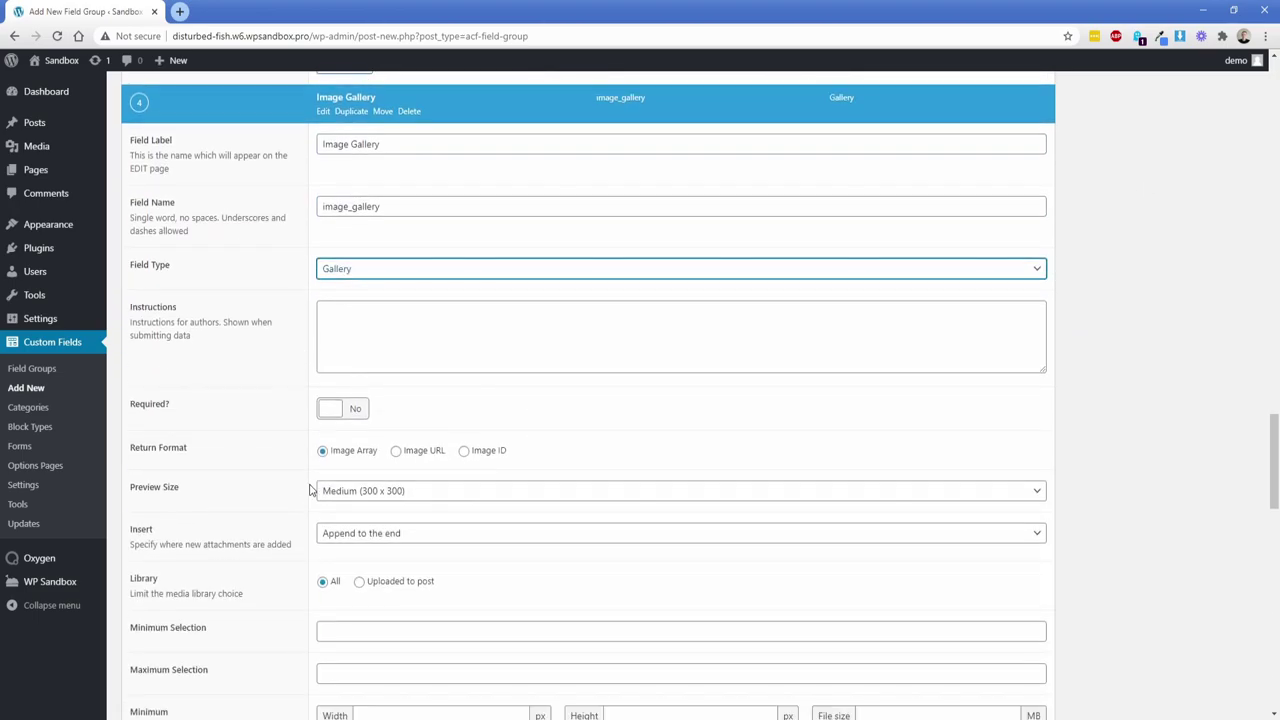
scroll(290, 450, "down", 1)
left_click(292, 431)
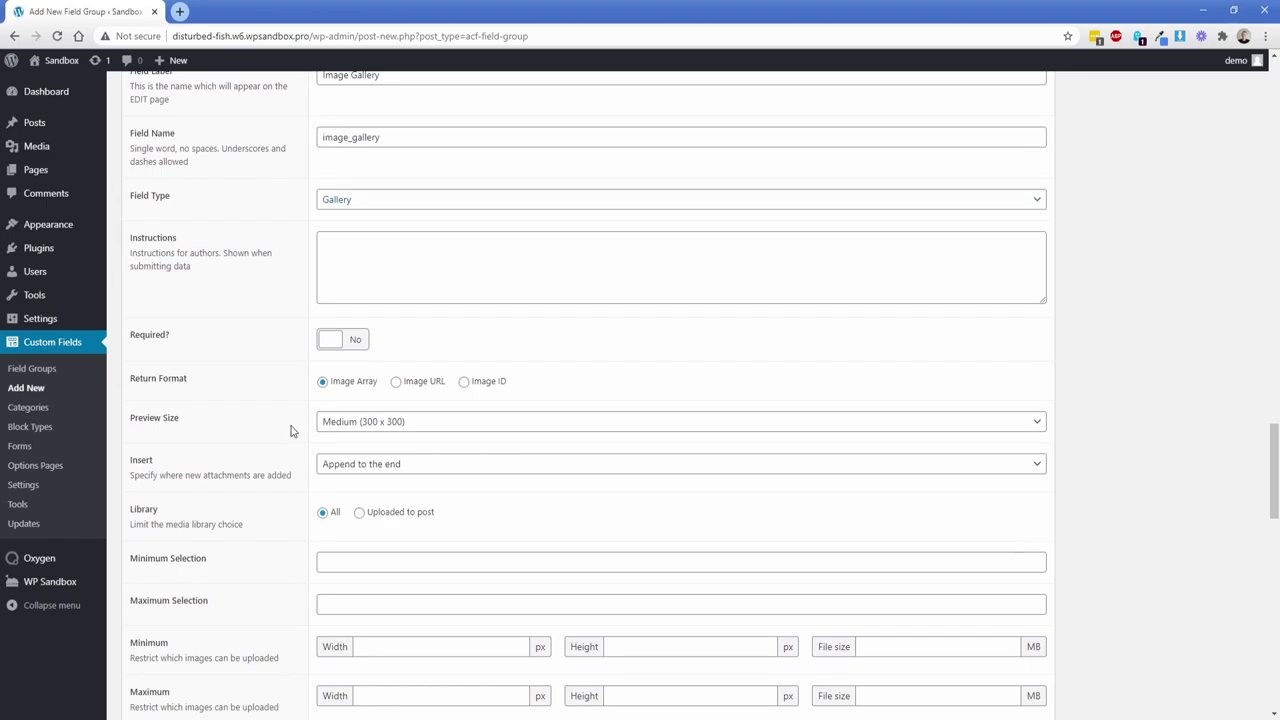
scroll(300, 420, "down", 5)
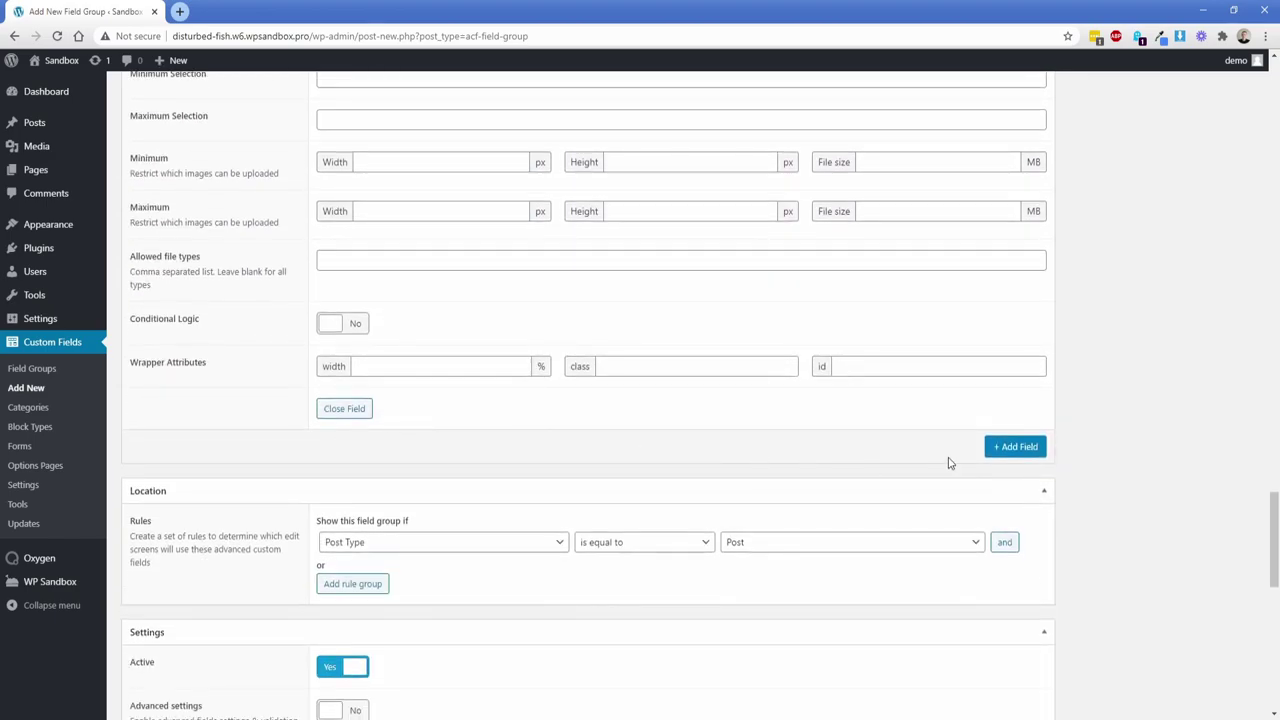
left_click(1015, 449)
type("Category")
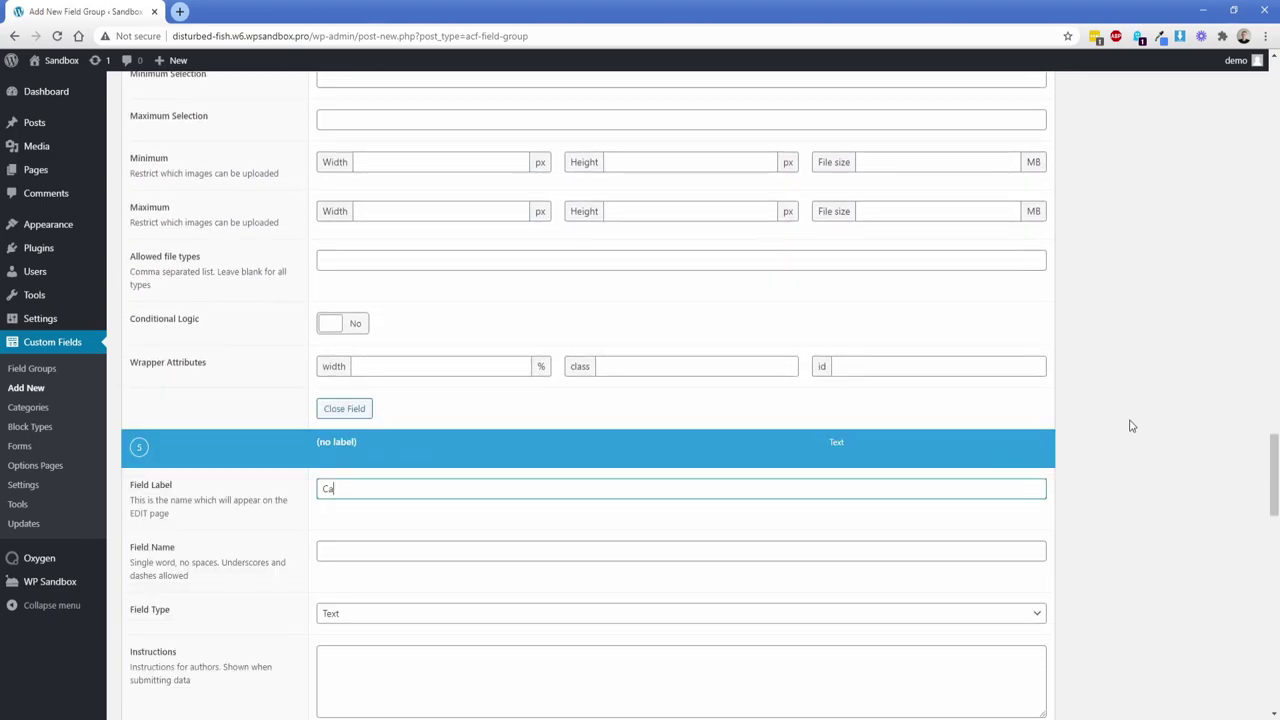
key("Tab")
key("Tab")
type("ta")
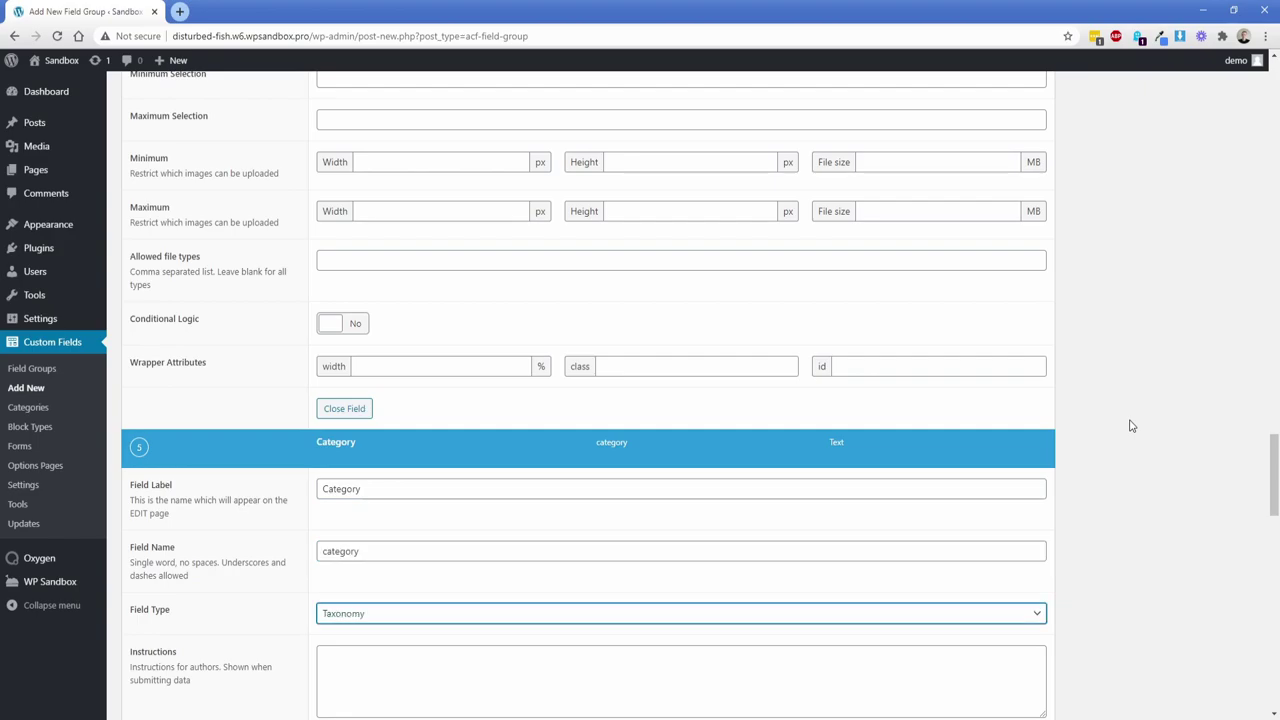
Keep the Category field's taxonomy as Category and set its appearance to Radio Buttons
scroll(343, 375, "down", 2)
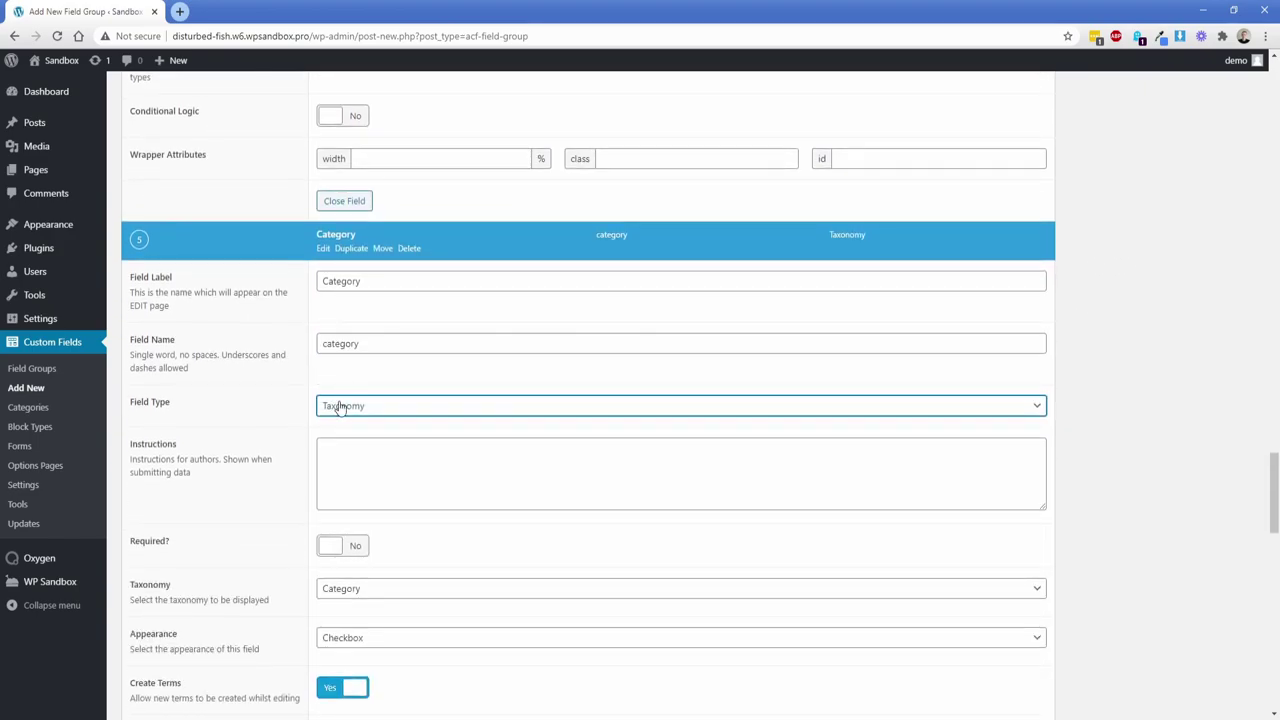
left_click(295, 418)
scroll(295, 418, "down", 2)
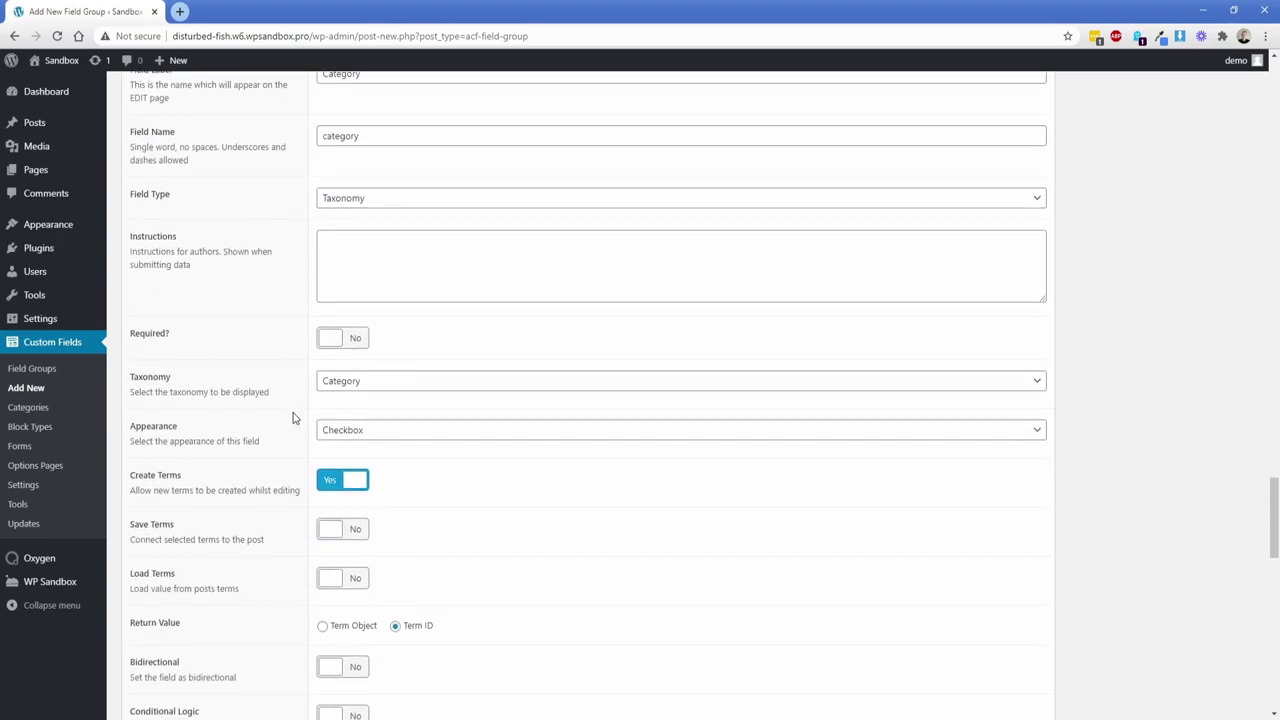
left_click(360, 381)
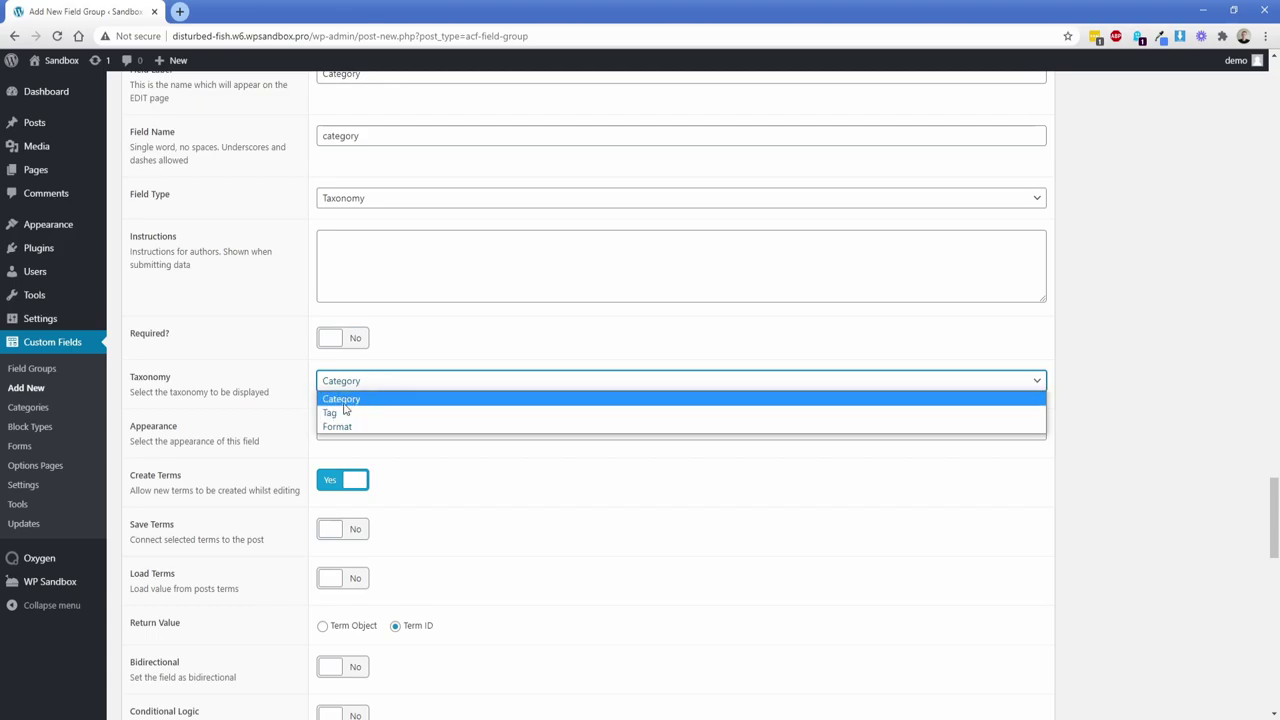
left_click(295, 364)
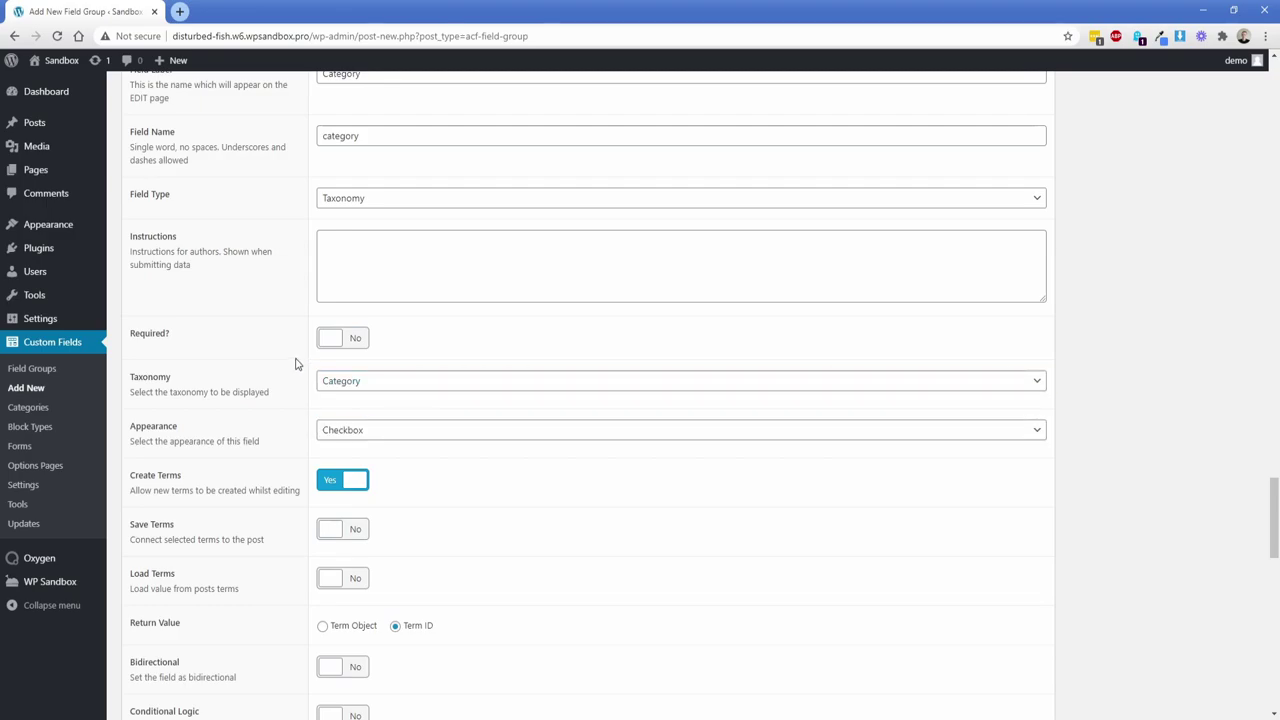
left_click(352, 430)
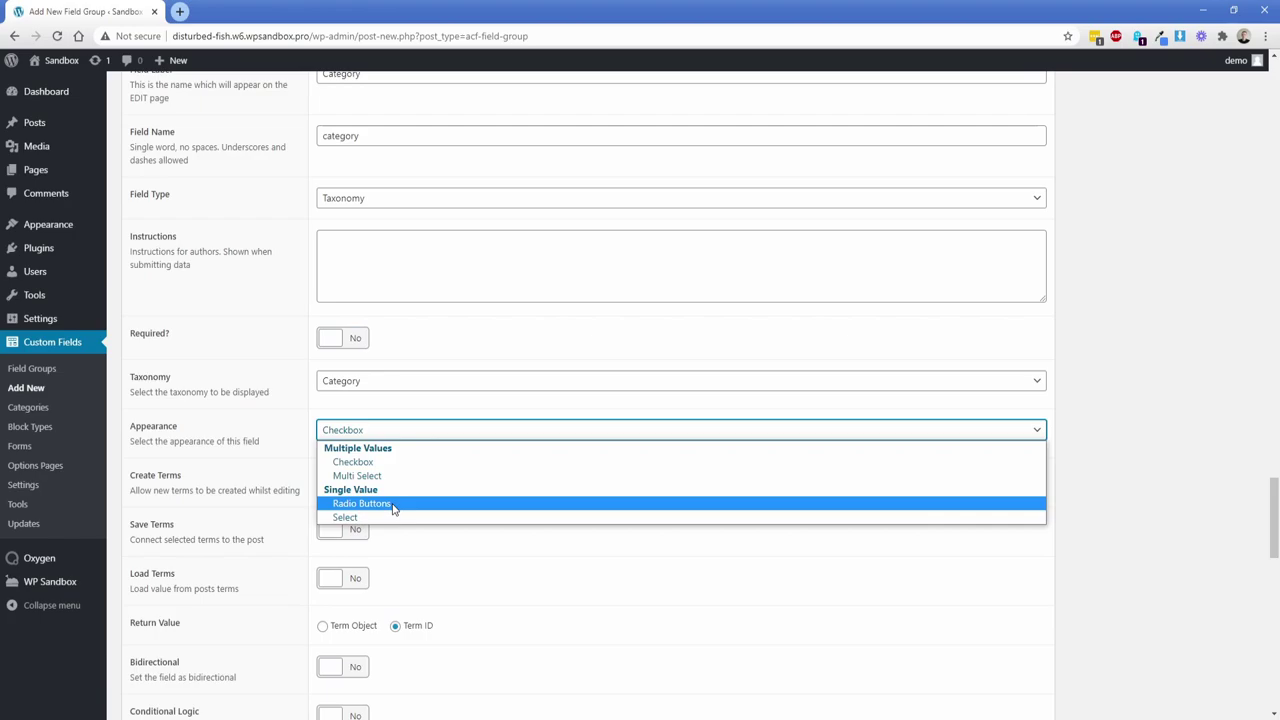
left_click(362, 503)
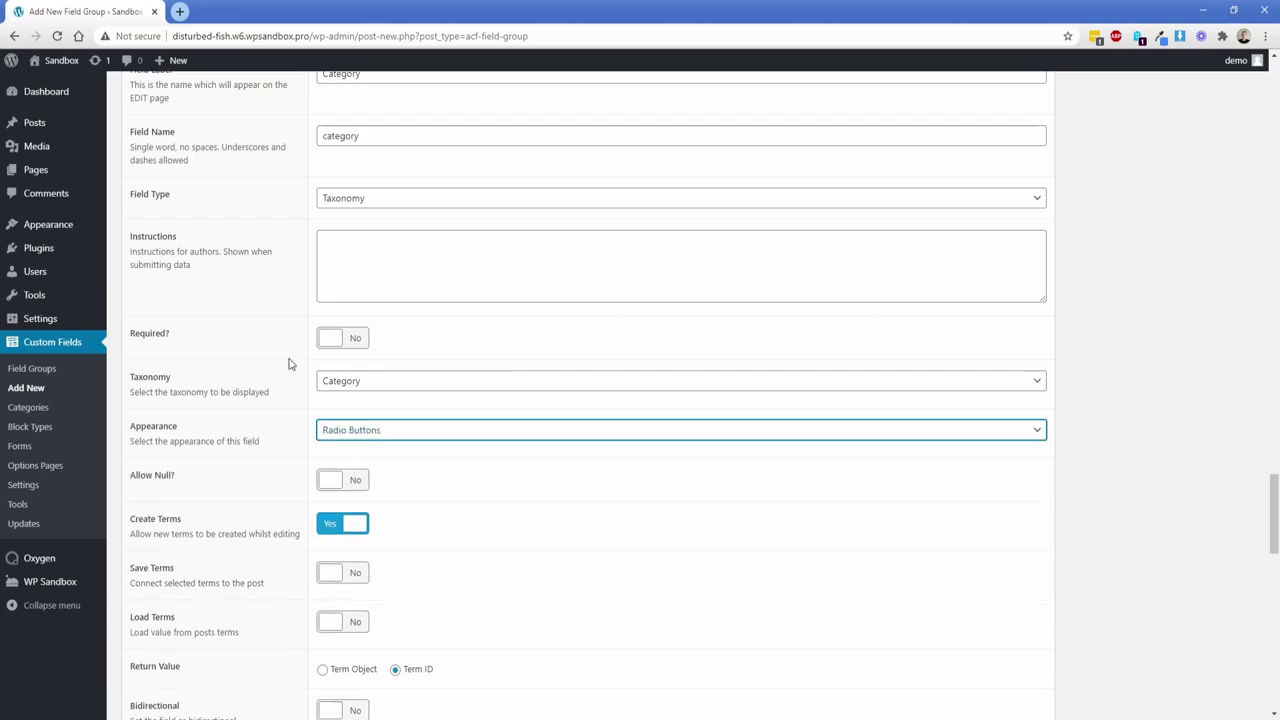
Turn on Save Terms for the Category field and publish the "Blog post details" field group
scroll(289, 364, "down", 2)
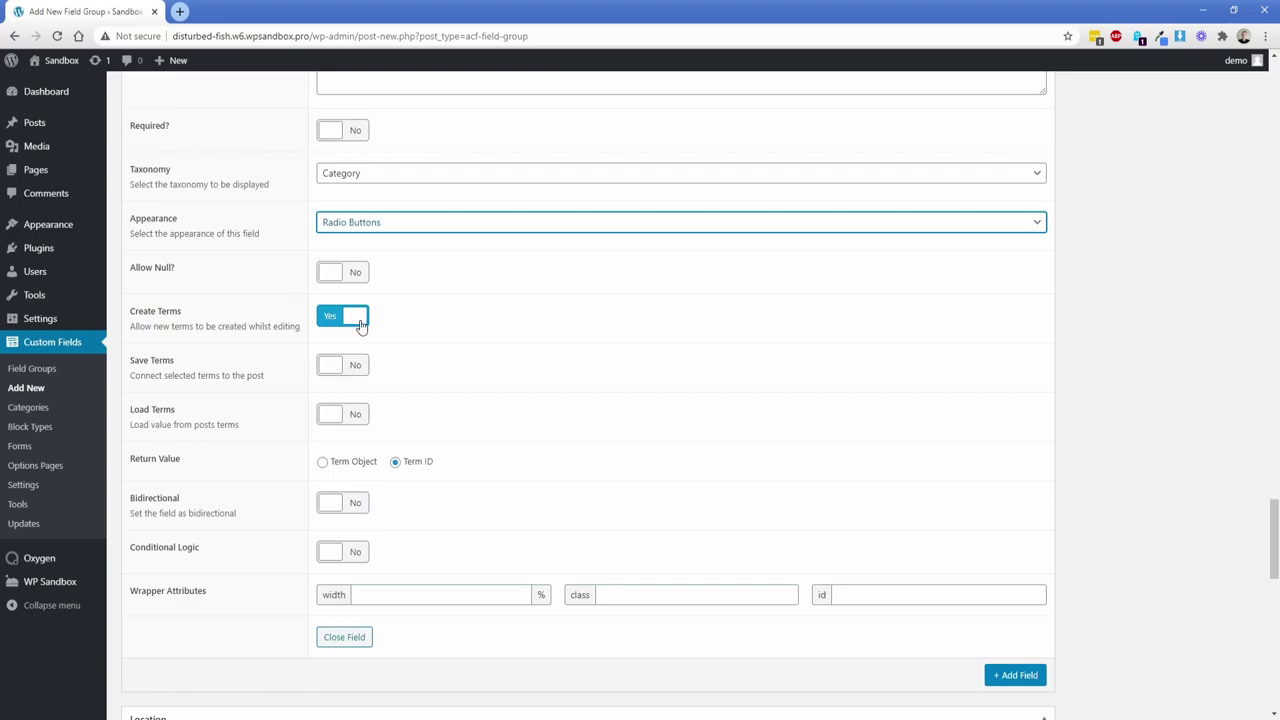
left_click(352, 365)
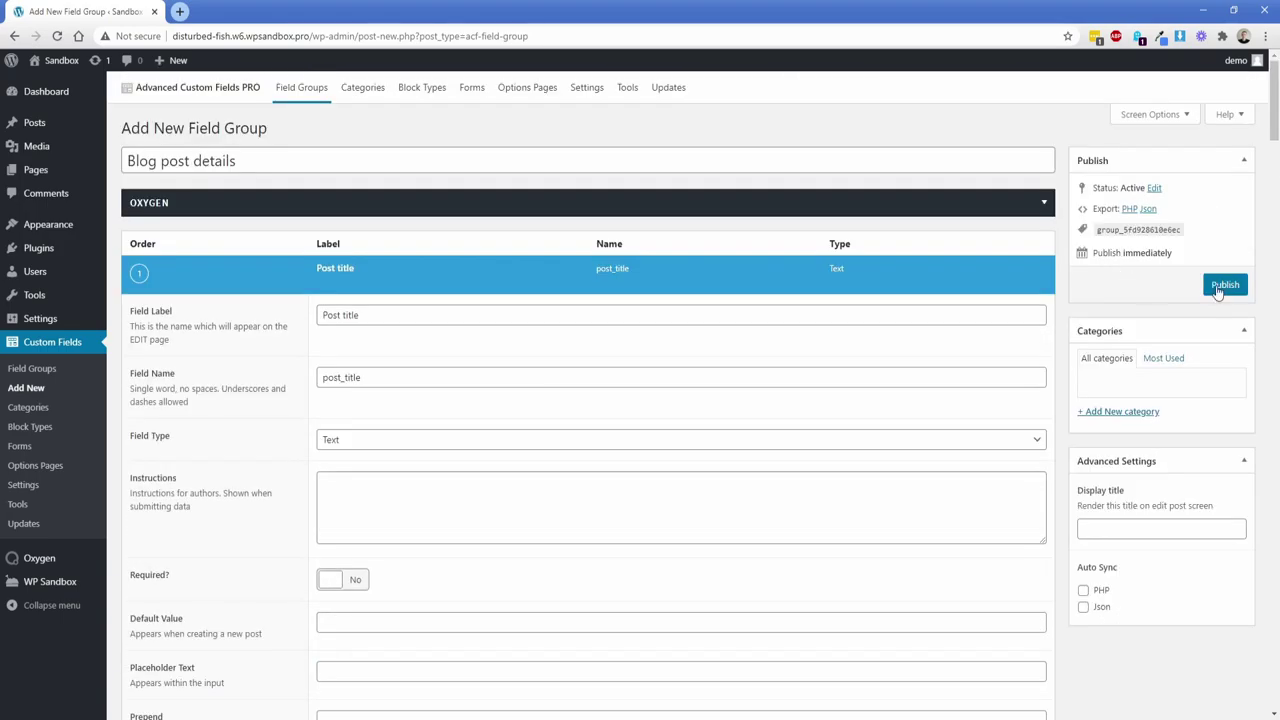
left_click(1222, 286)
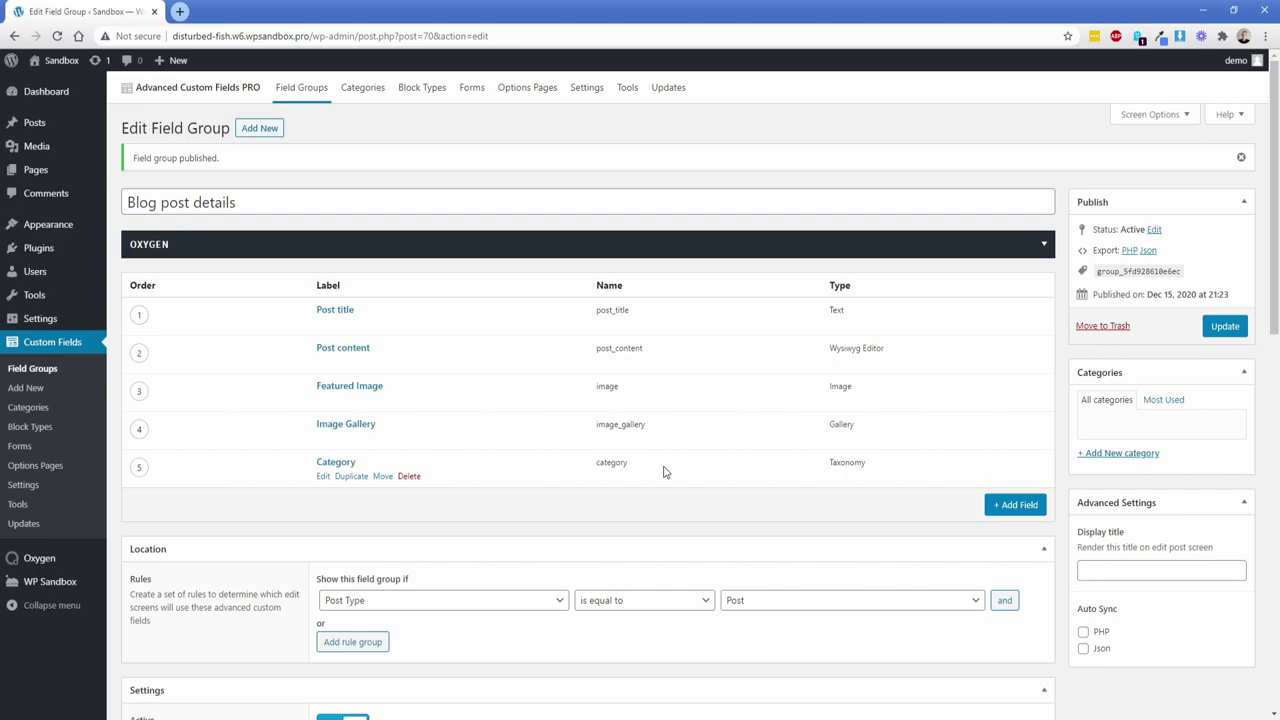
Create a new ACF form titled "Submit New Post" with the form name submit-new-post
left_click(21, 449)
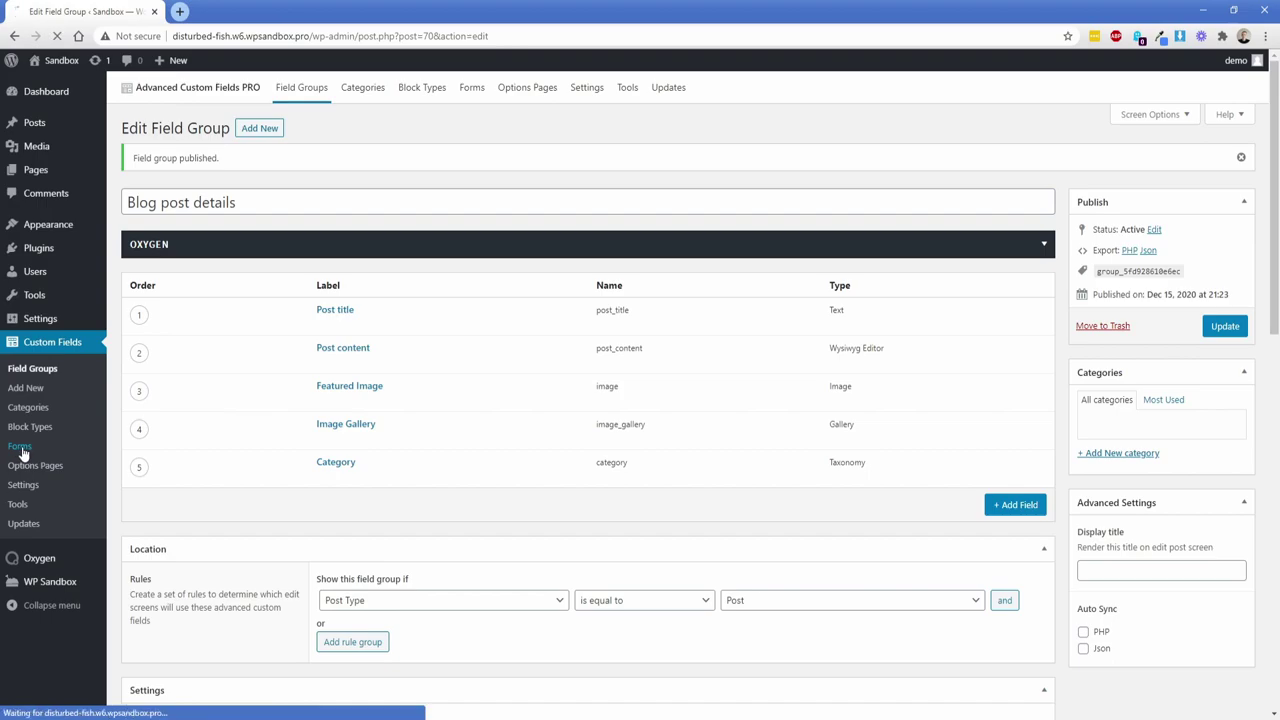
left_click(181, 130)
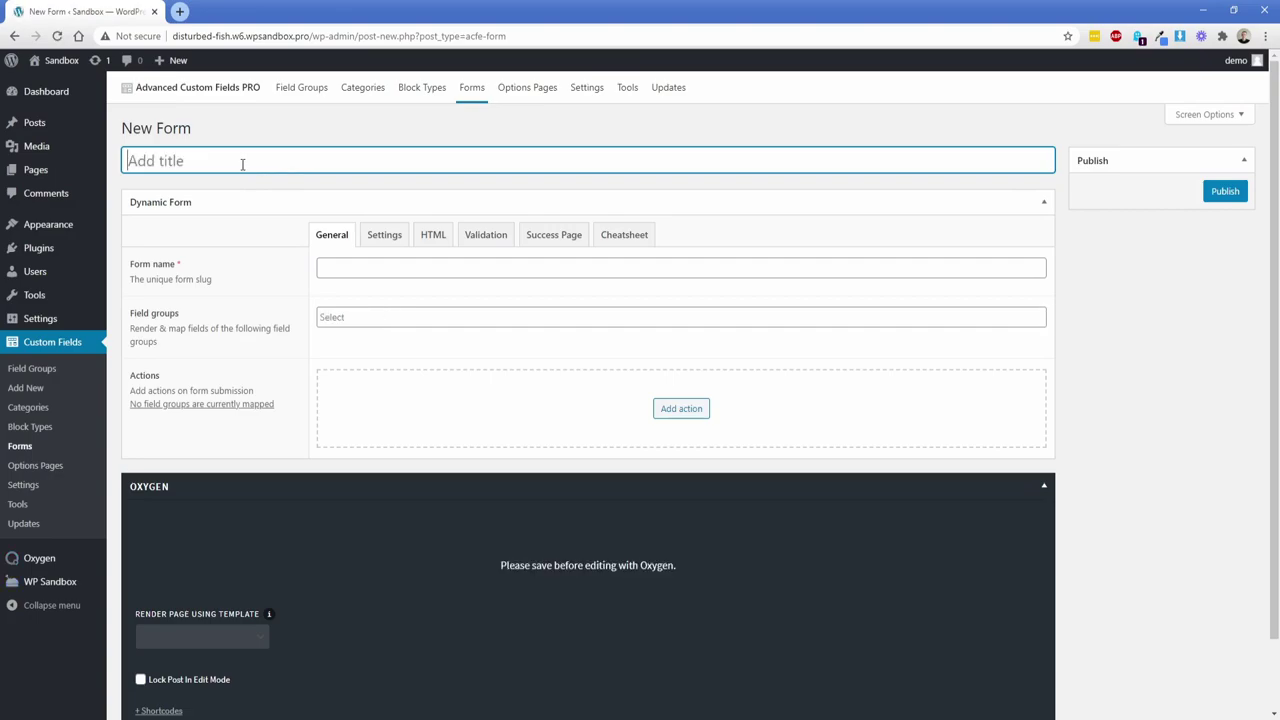
type("Submit New Post")
key("ctrl+a")
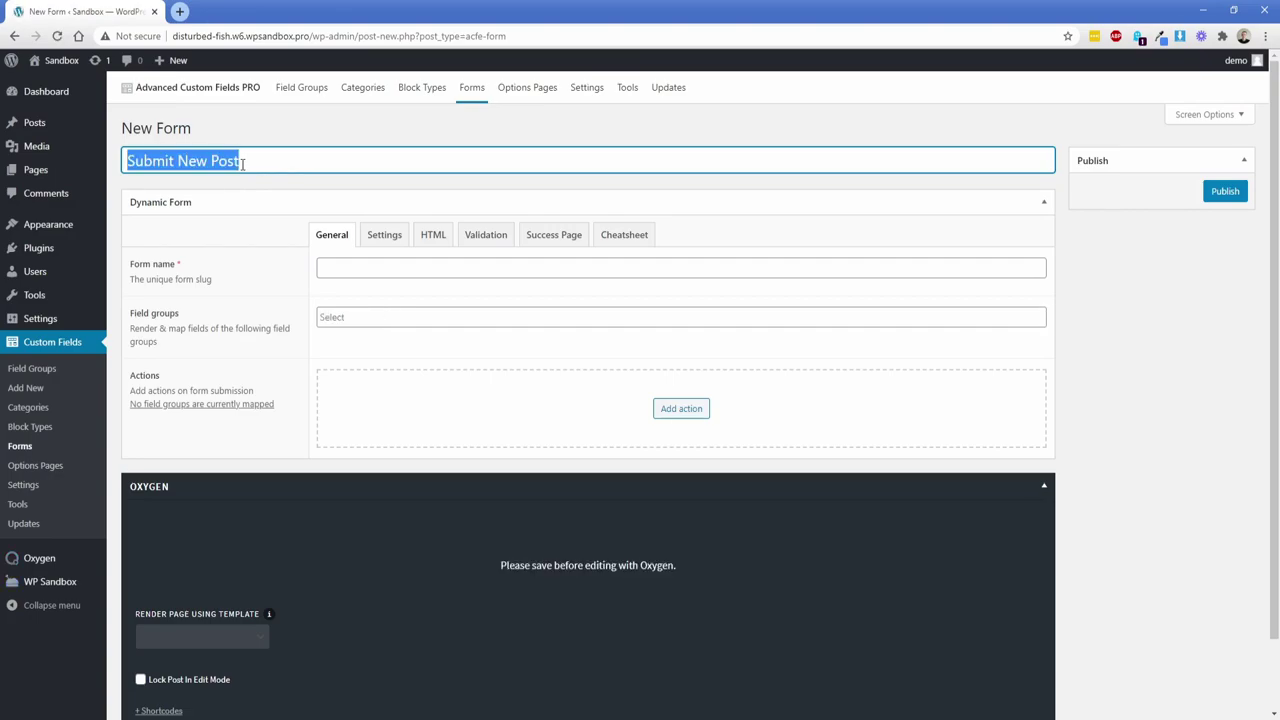
left_click(320, 268)
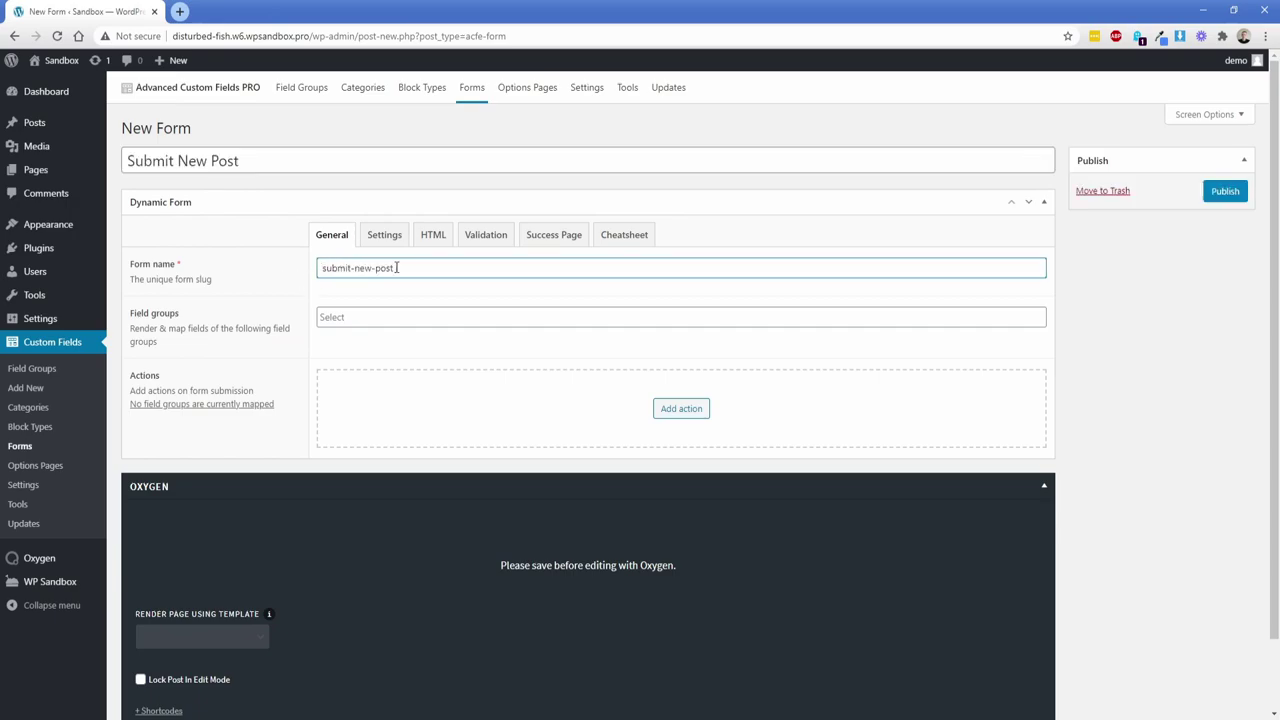
left_click(289, 299)
Assign the "Blog post details" field group to the form and publish the form
left_click(368, 320)
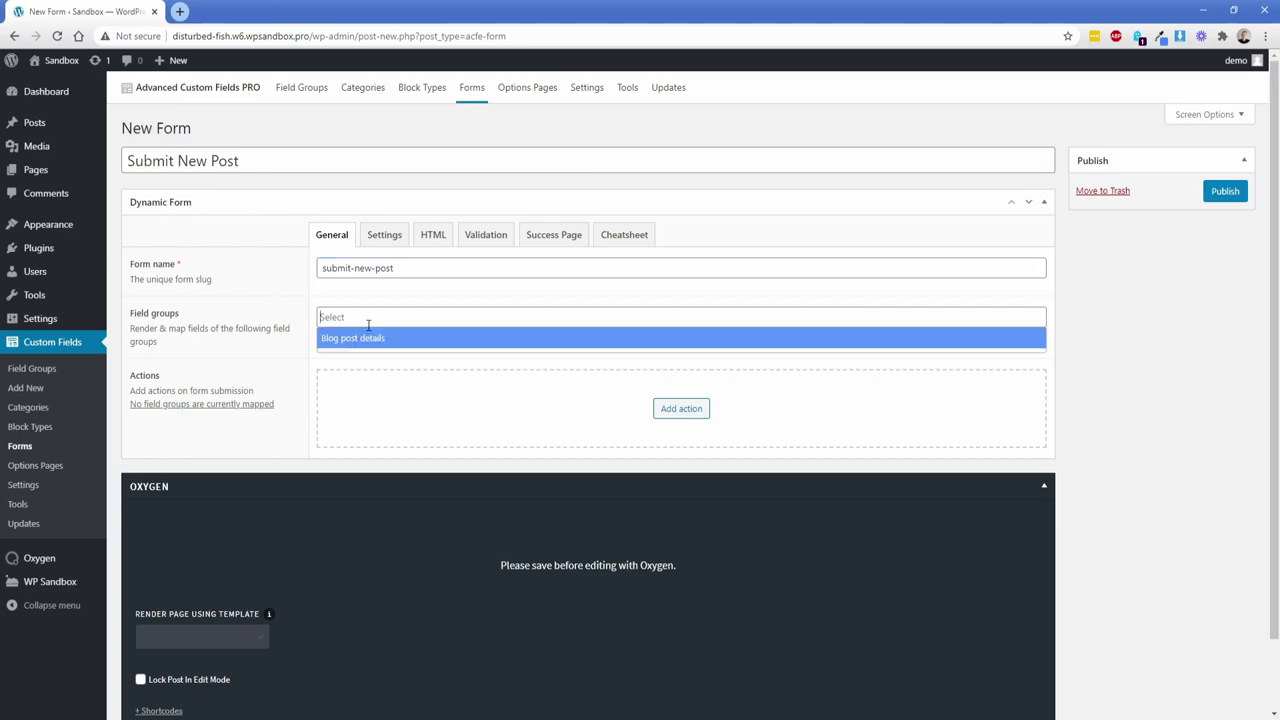
left_click(366, 339)
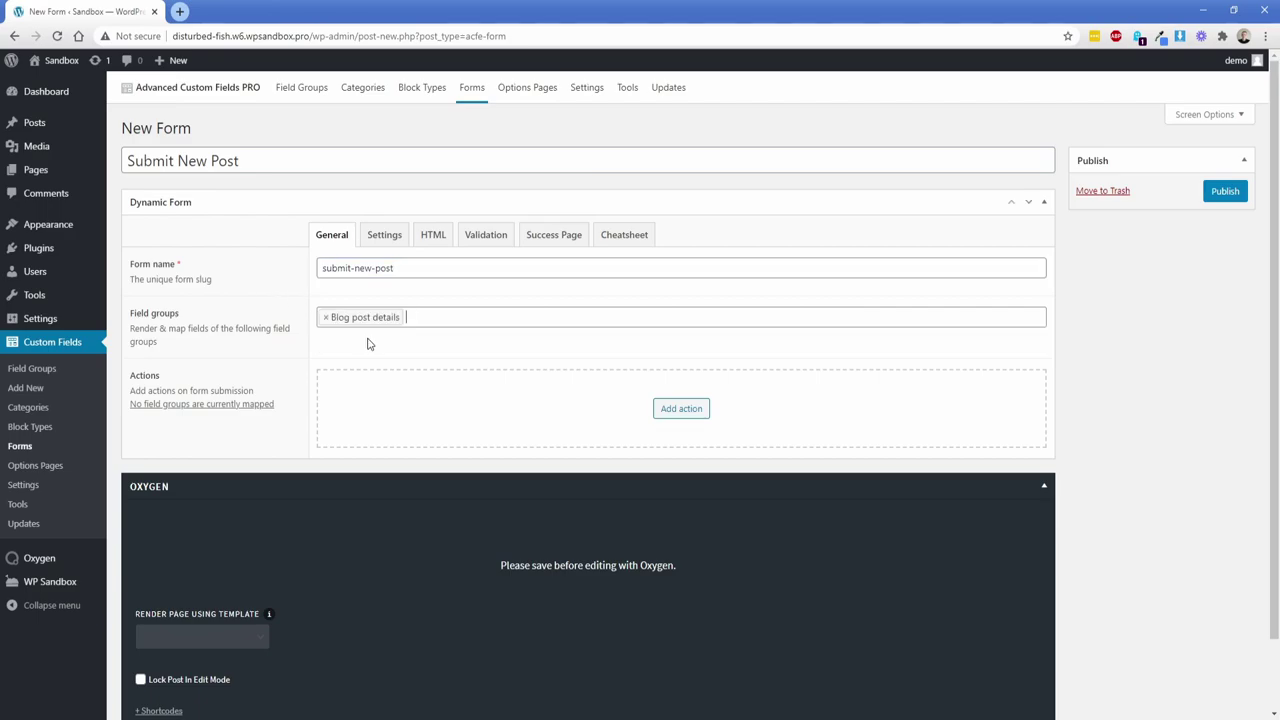
left_click(1228, 194)
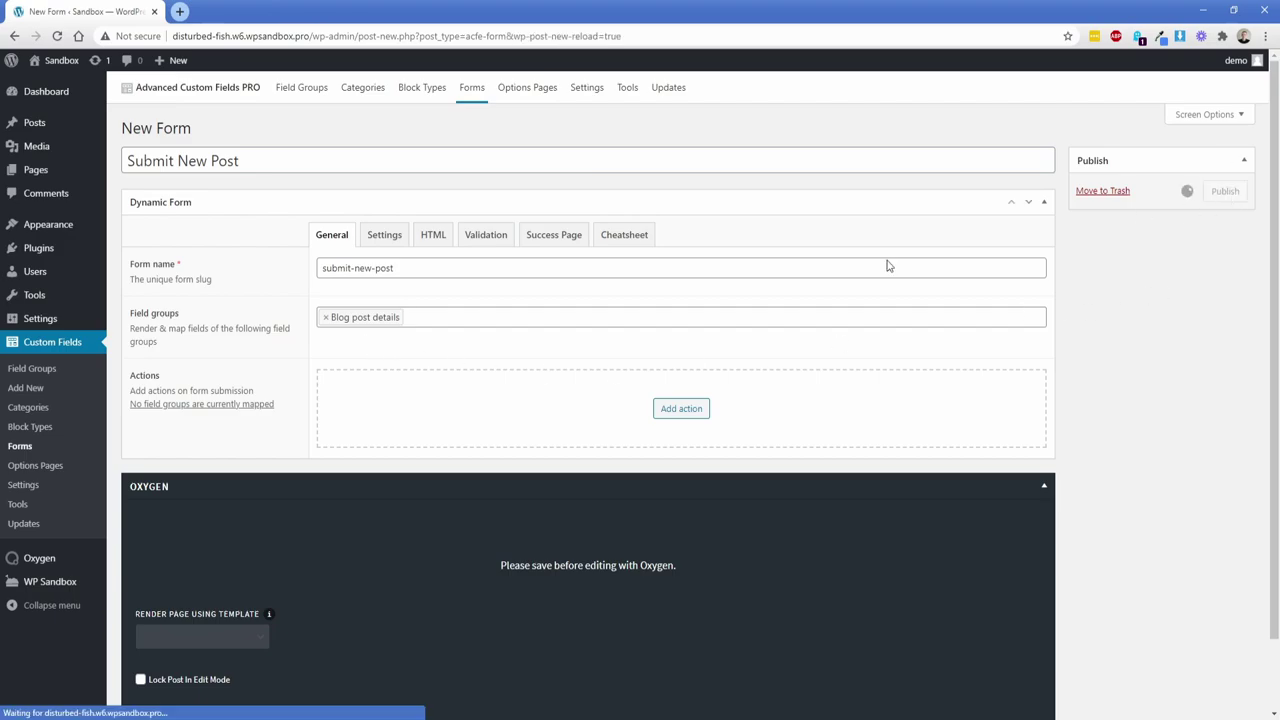
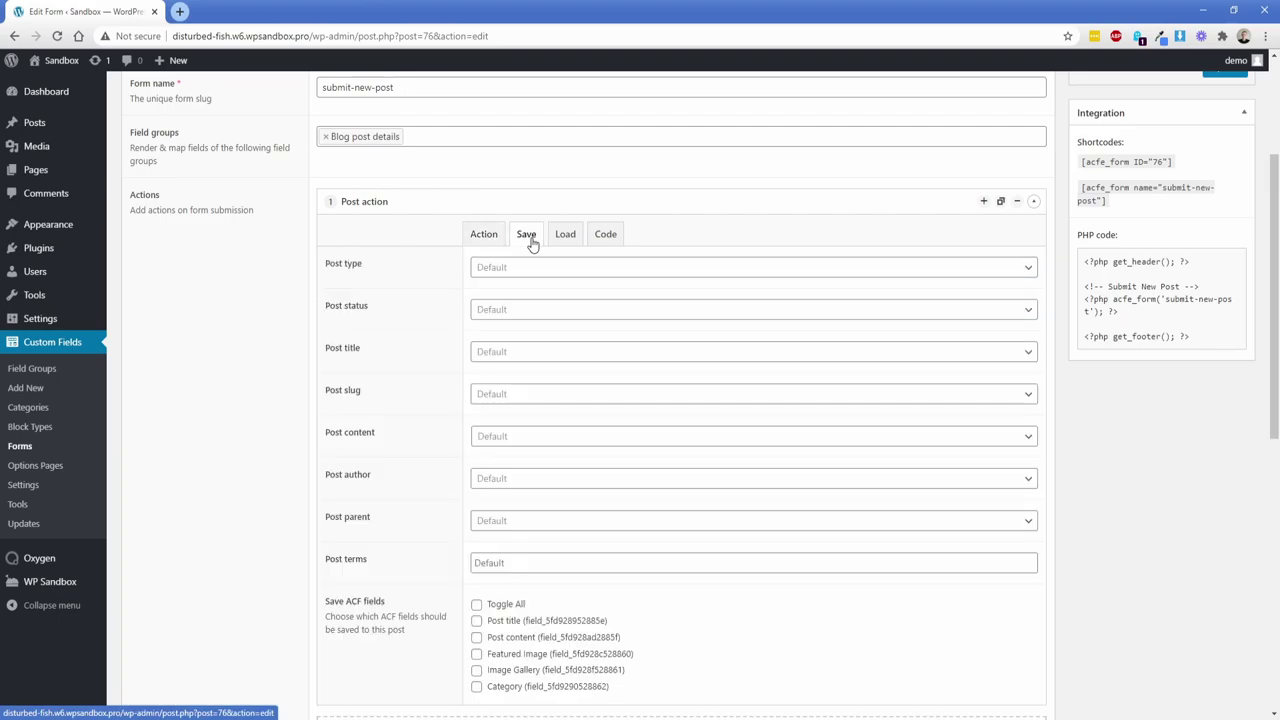
In the post action's save settings, set the post type to Post and the post status to Published
left_click(521, 272)
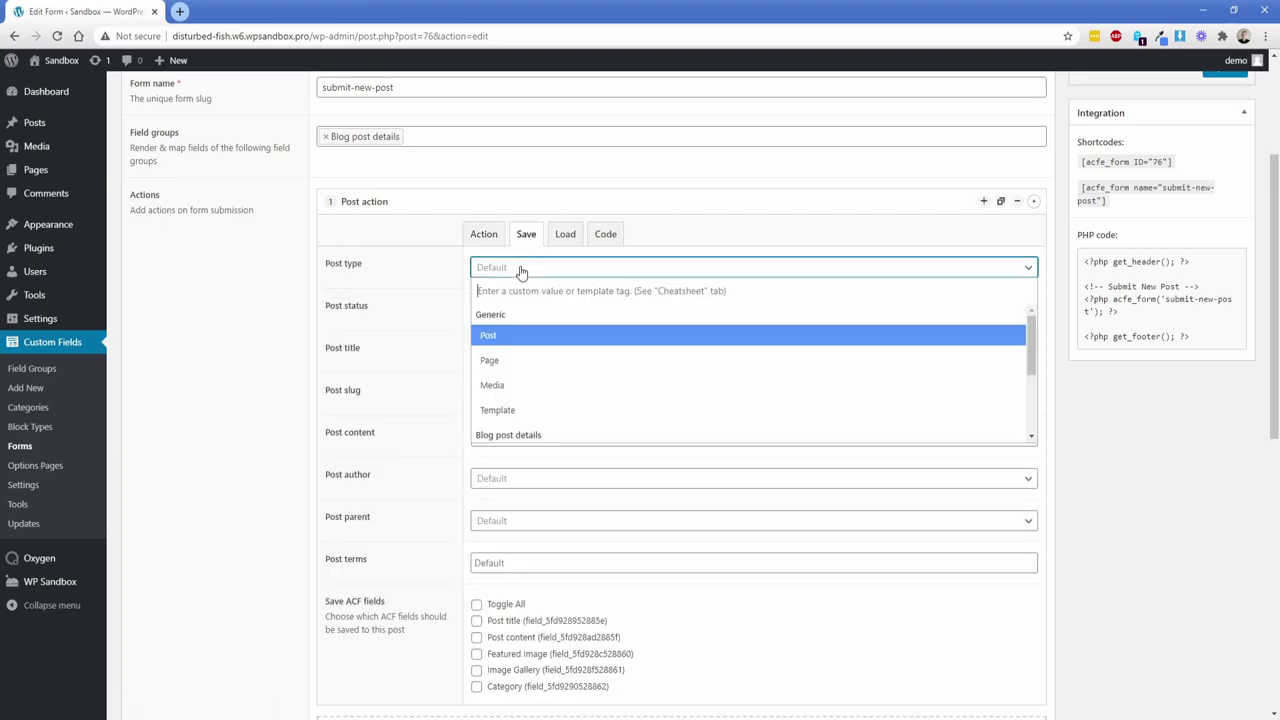
left_click(503, 342)
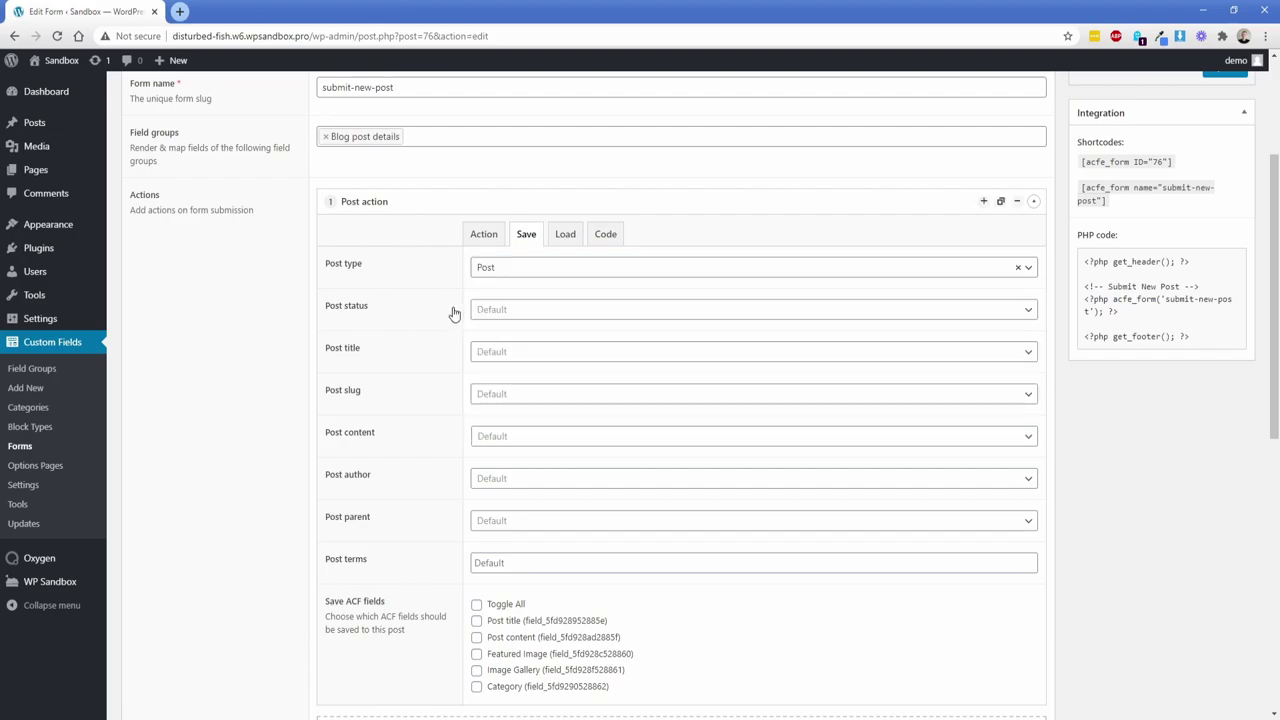
left_click(509, 310)
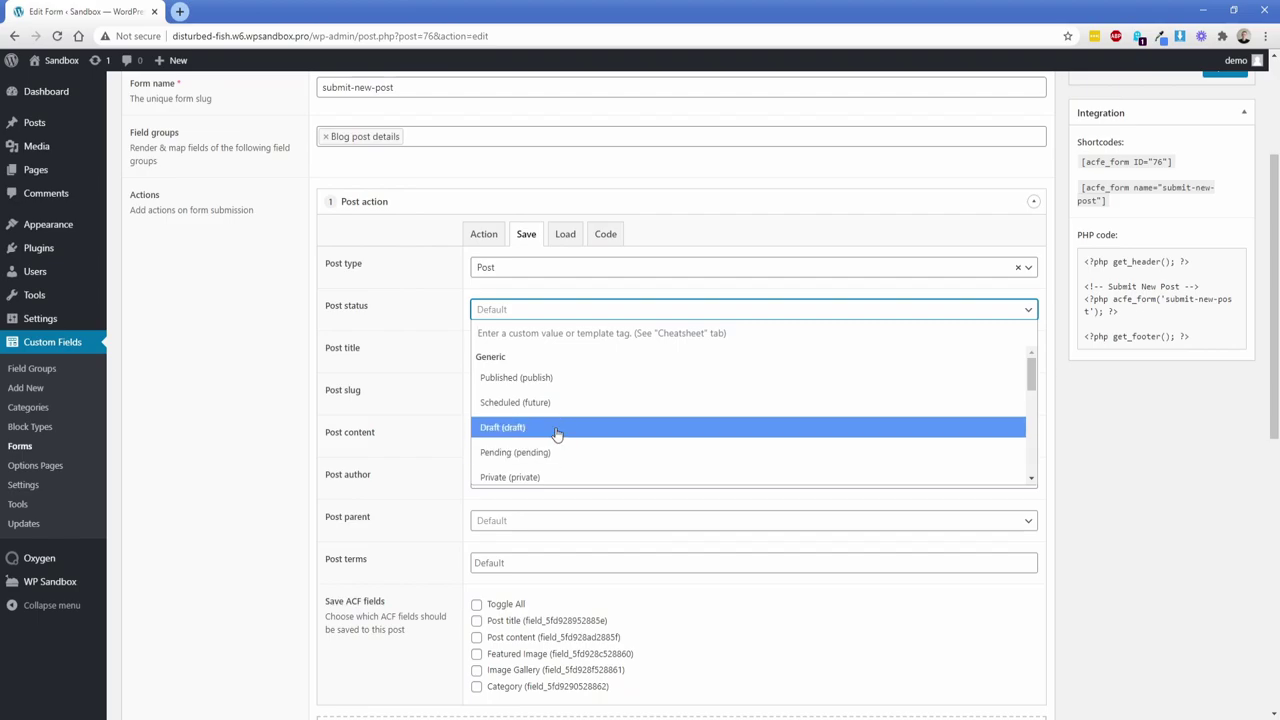
left_click(553, 380)
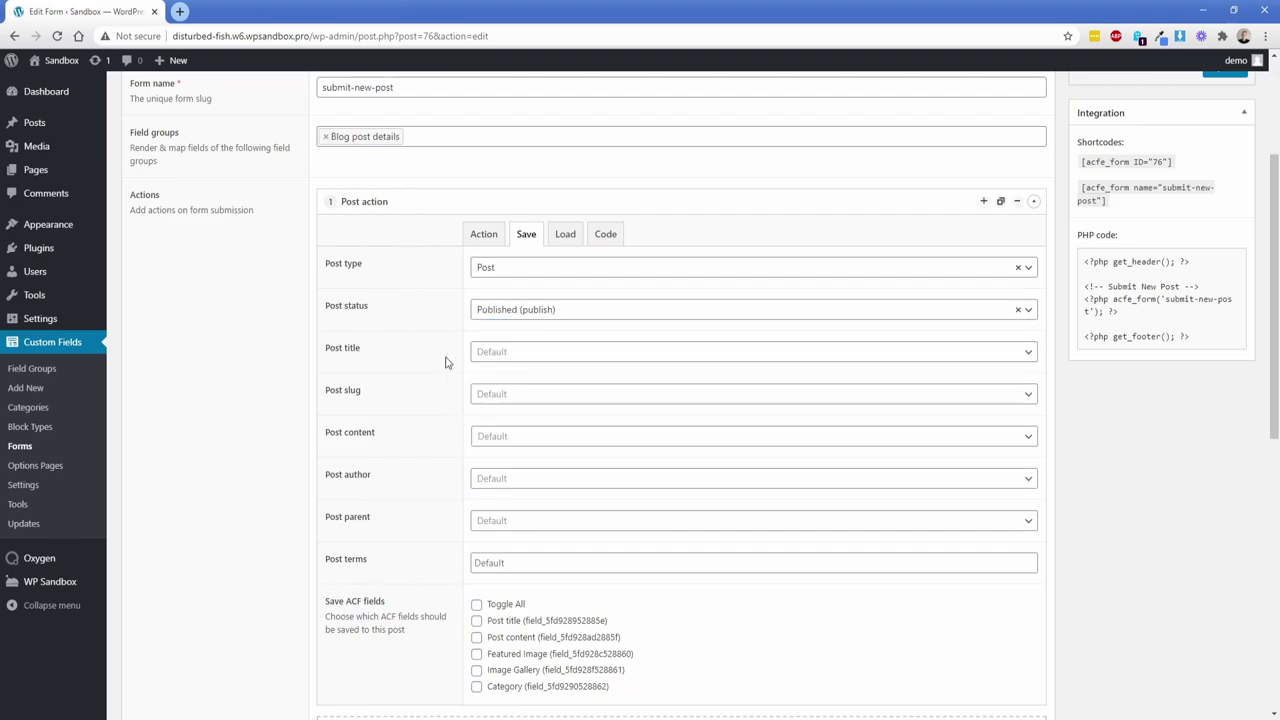
Map the saved post title to the Post title field and the post content to the Post content field
left_click(511, 356)
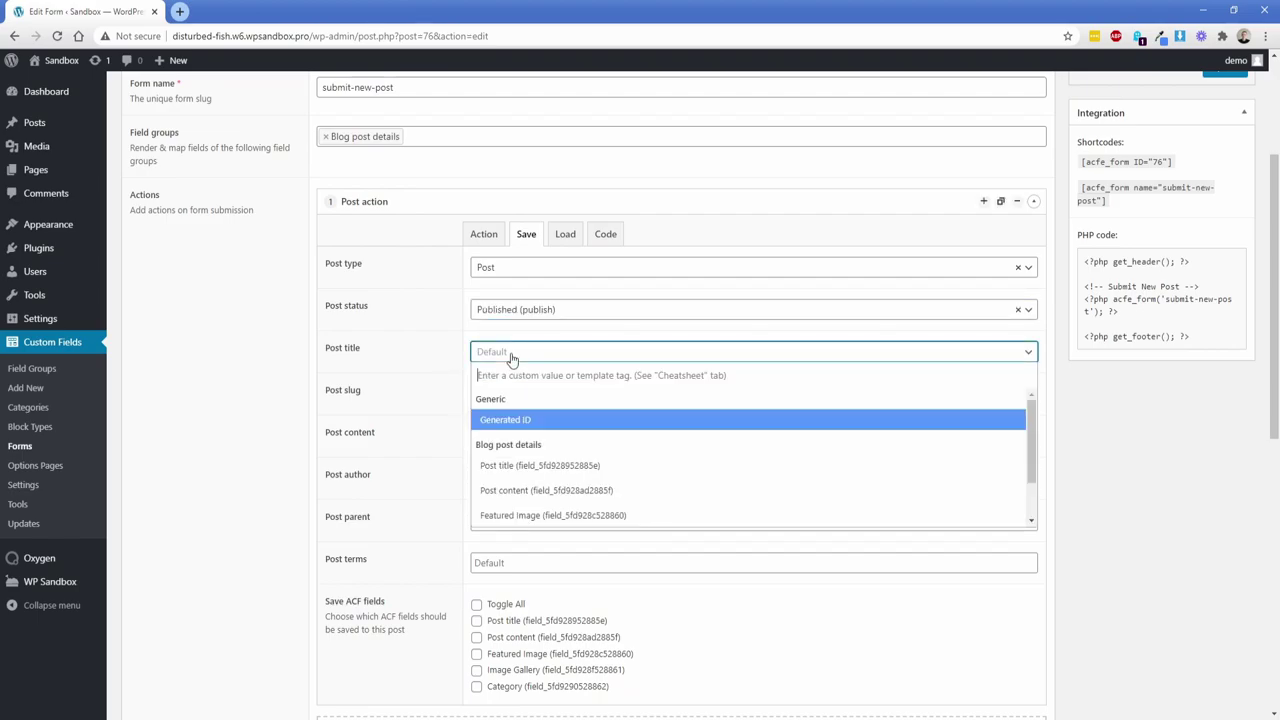
left_click(522, 470)
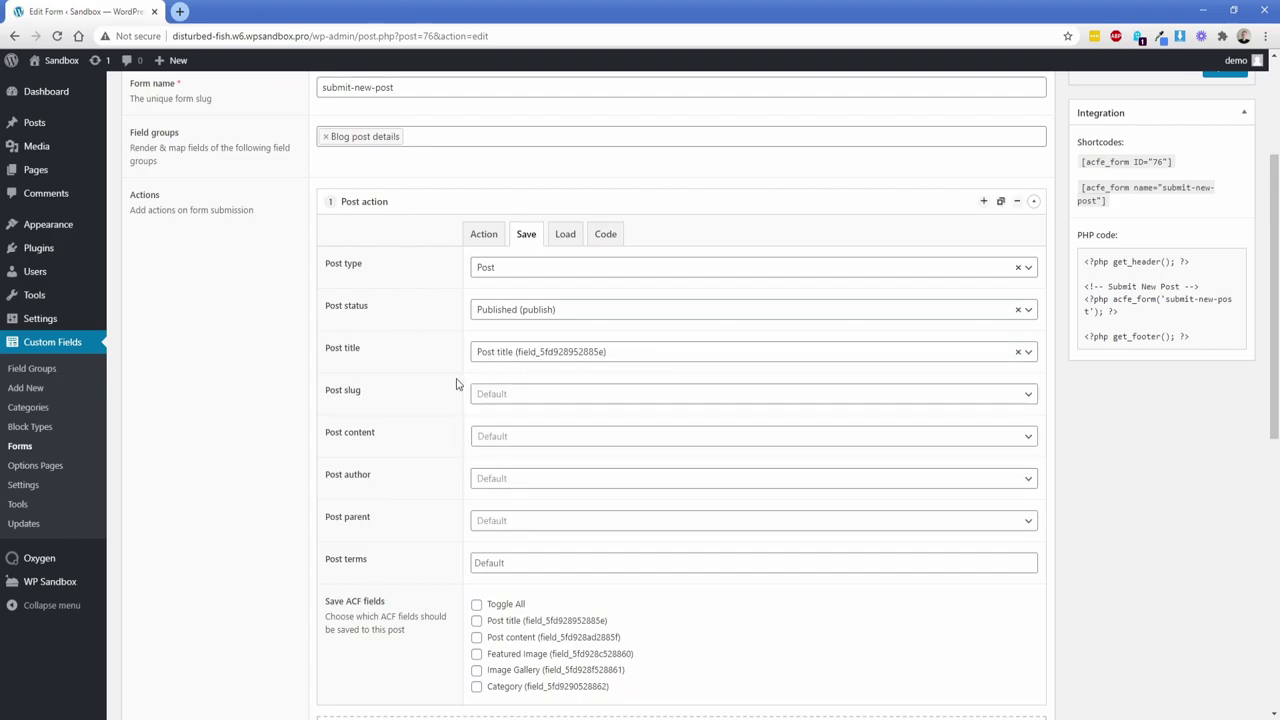
scroll(290, 260, "up", 2)
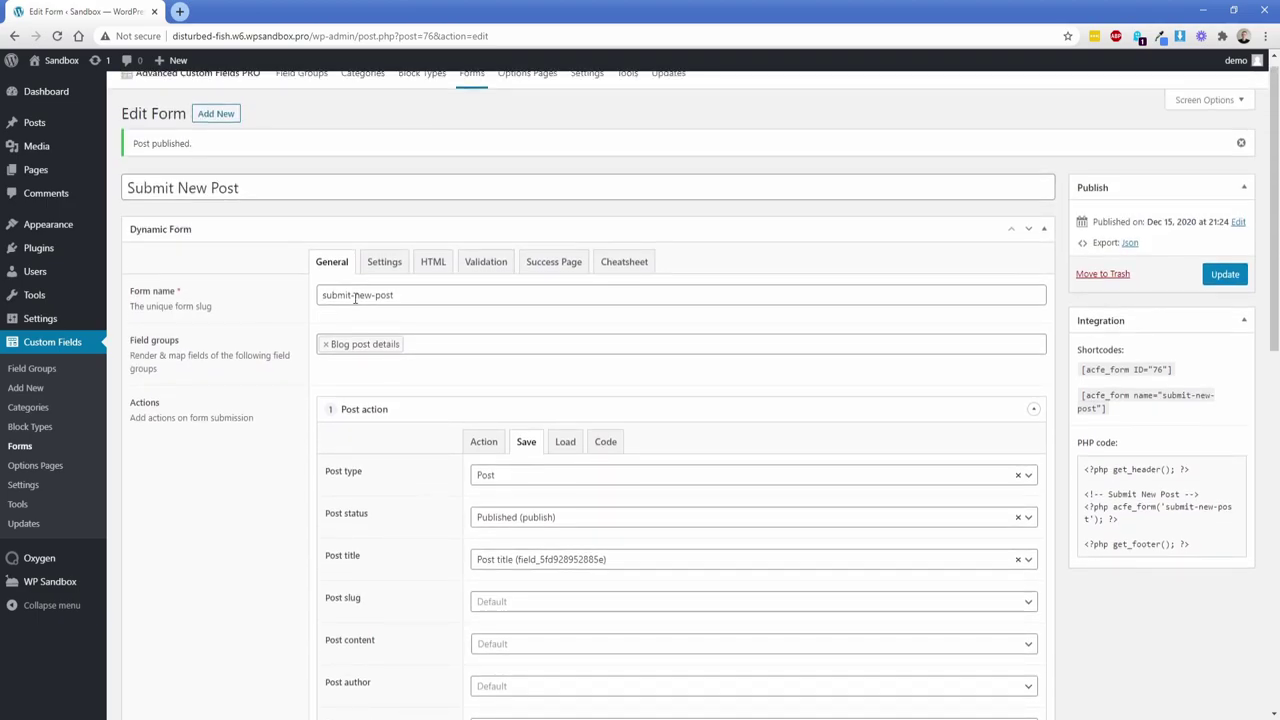
scroll(457, 443, "down", 3)
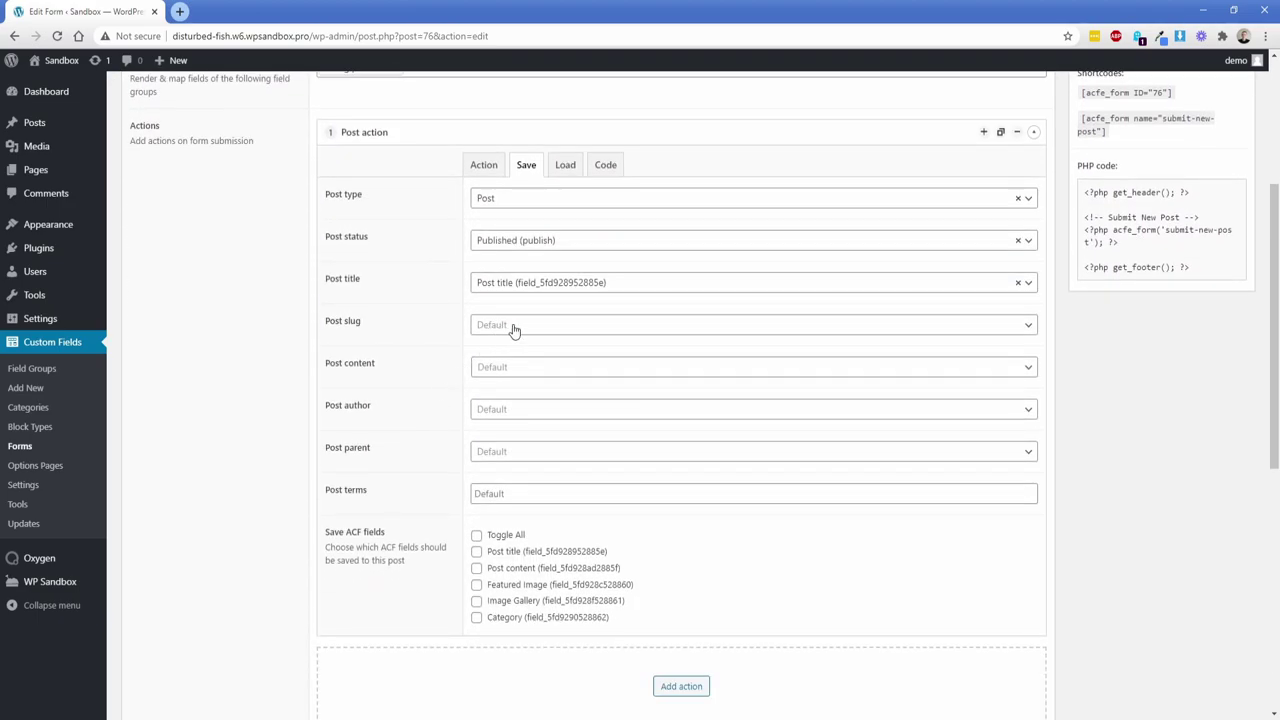
left_click(508, 370)
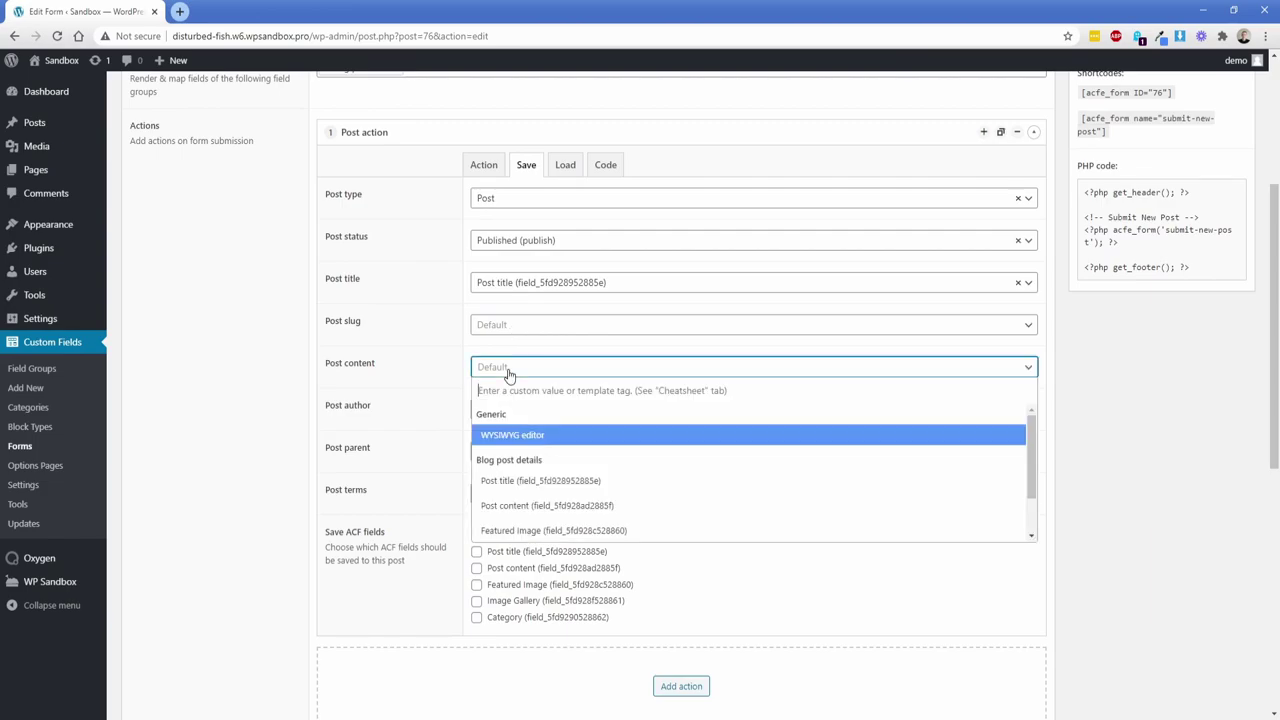
left_click(506, 507)
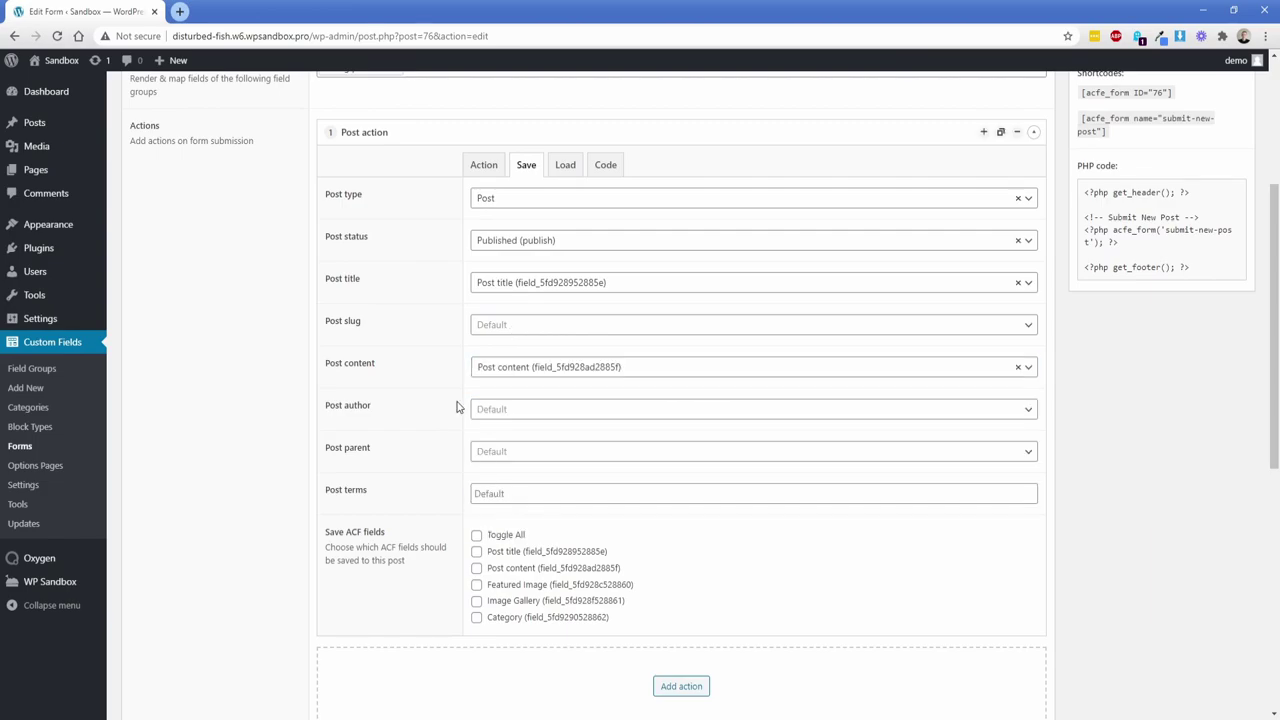
Leave the post parent at its default and map the post terms to the Category field
scroll(420, 380, "down", 1)
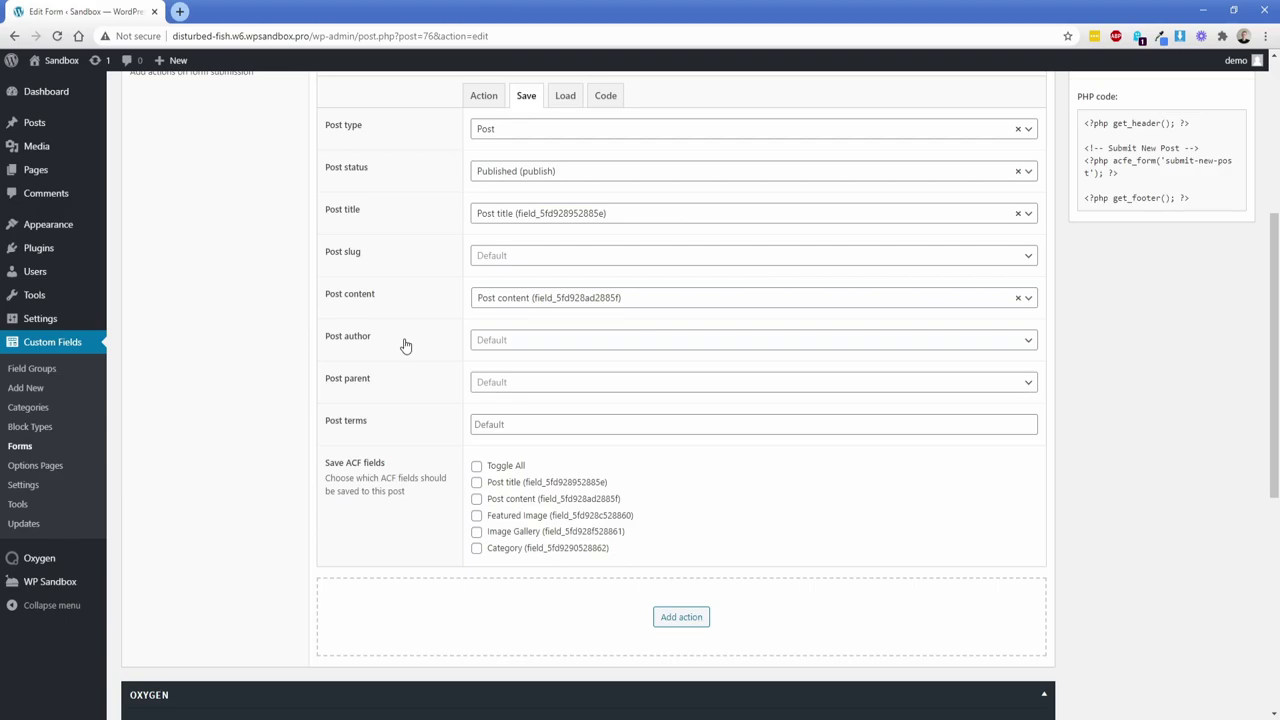
left_click(489, 385)
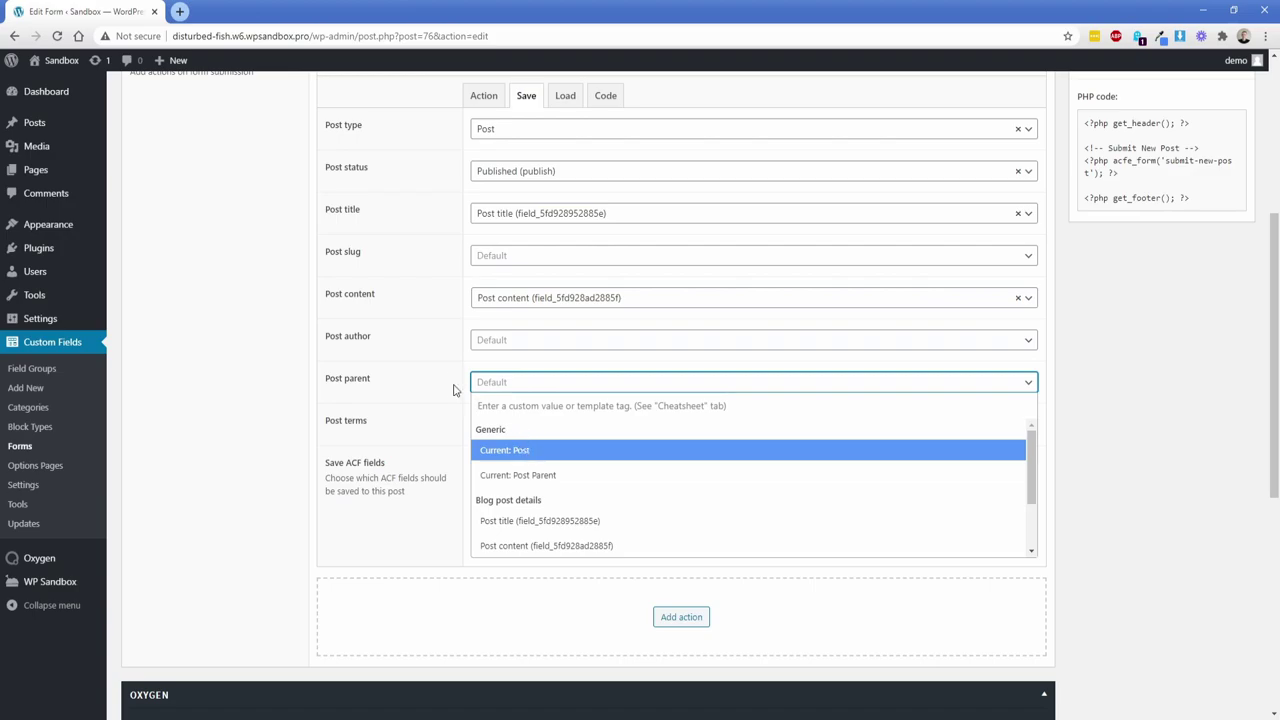
left_click(451, 386)
left_click(516, 425)
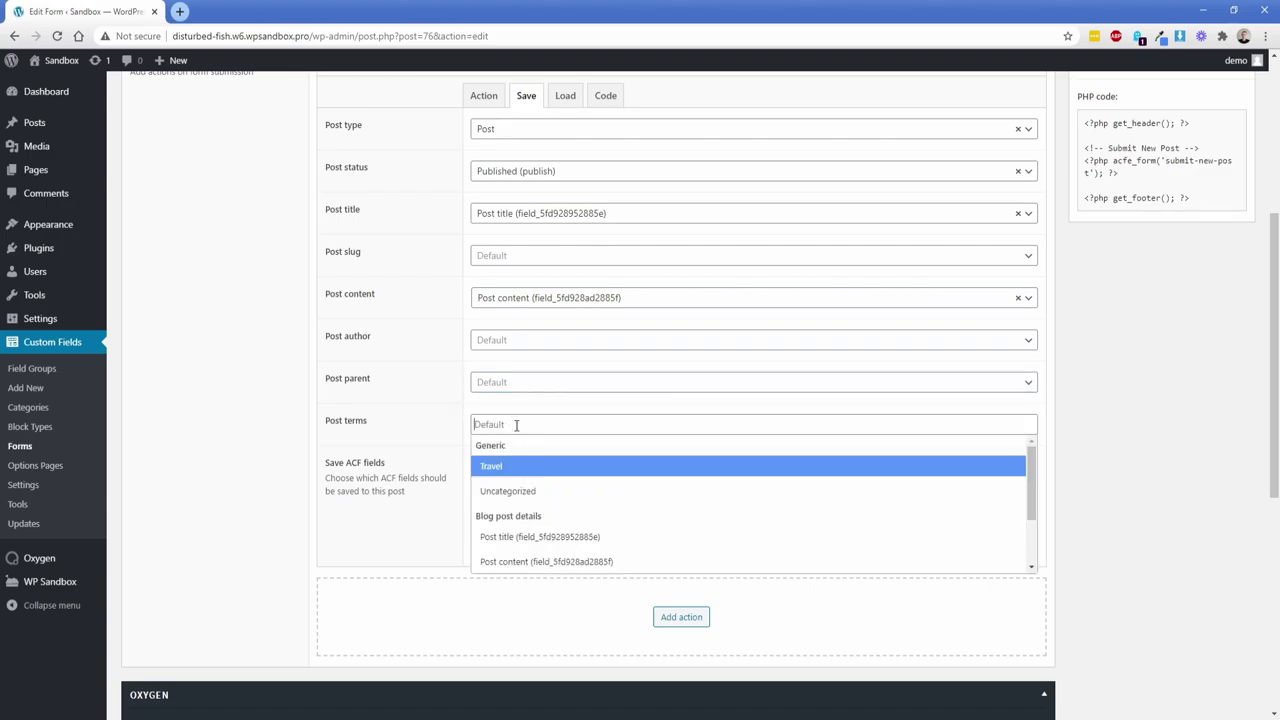
scroll(522, 480, "down", 3)
left_click(523, 563)
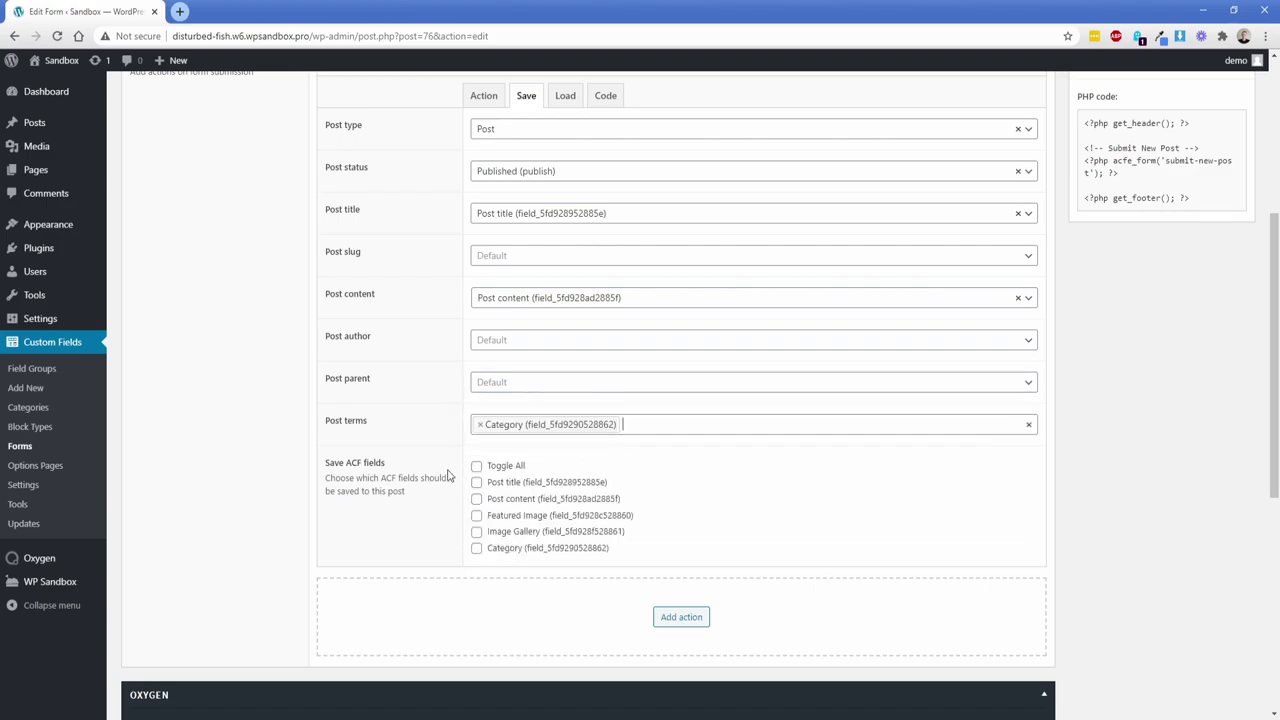
Select all ACF fields for saving to the post and update the form
left_click(499, 468)
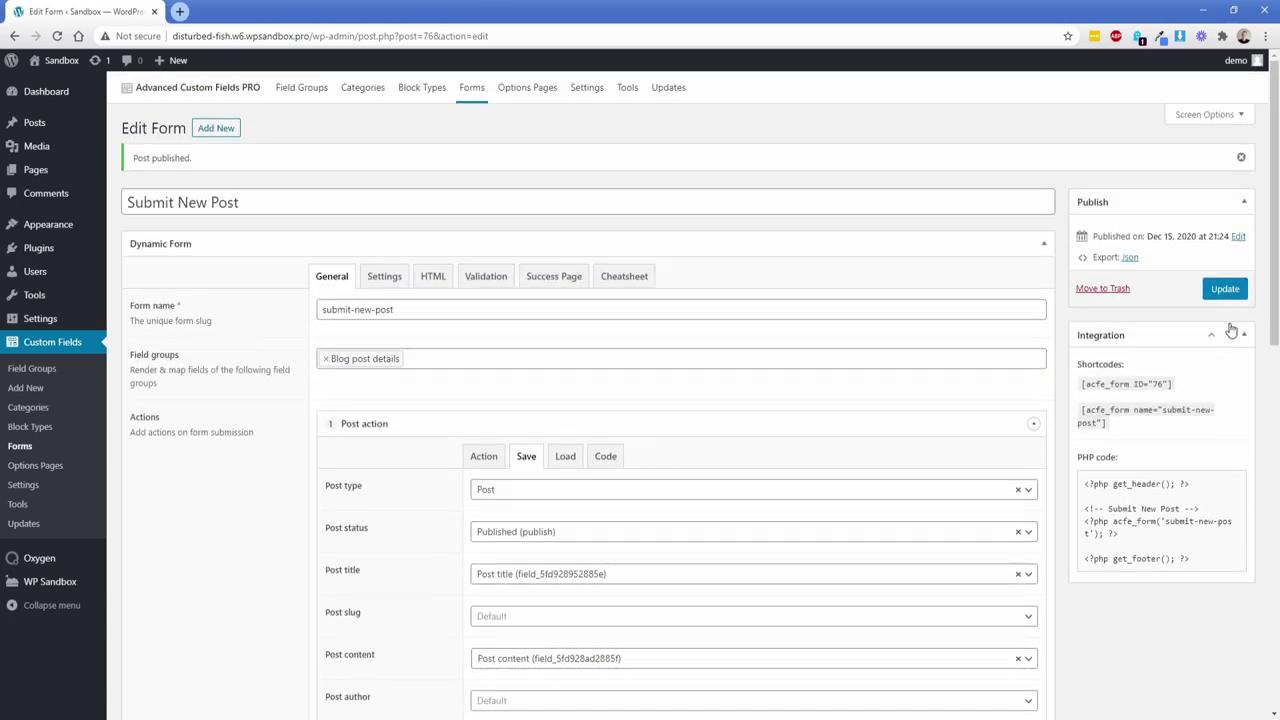
left_click(1222, 289)
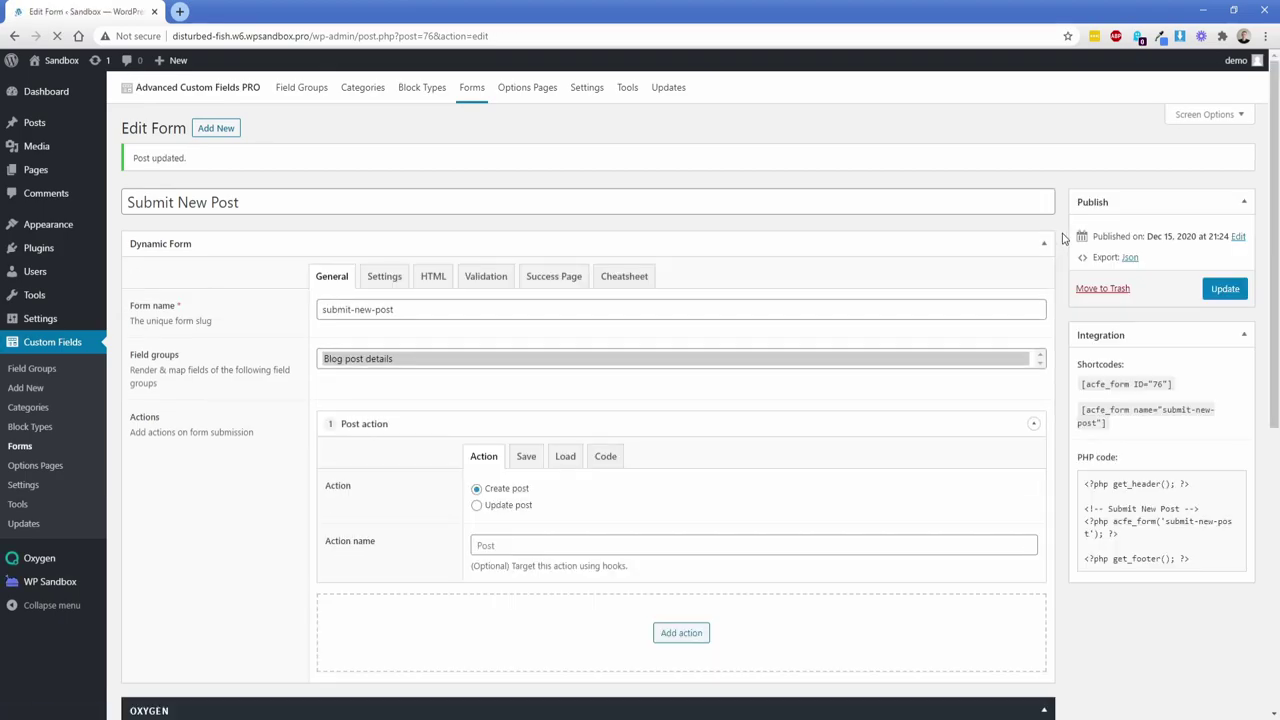
Copy the form's ID-based shortcode [acfe_form ID="76"] from its integration details
left_click(1130, 384)
right_click(1122, 392)
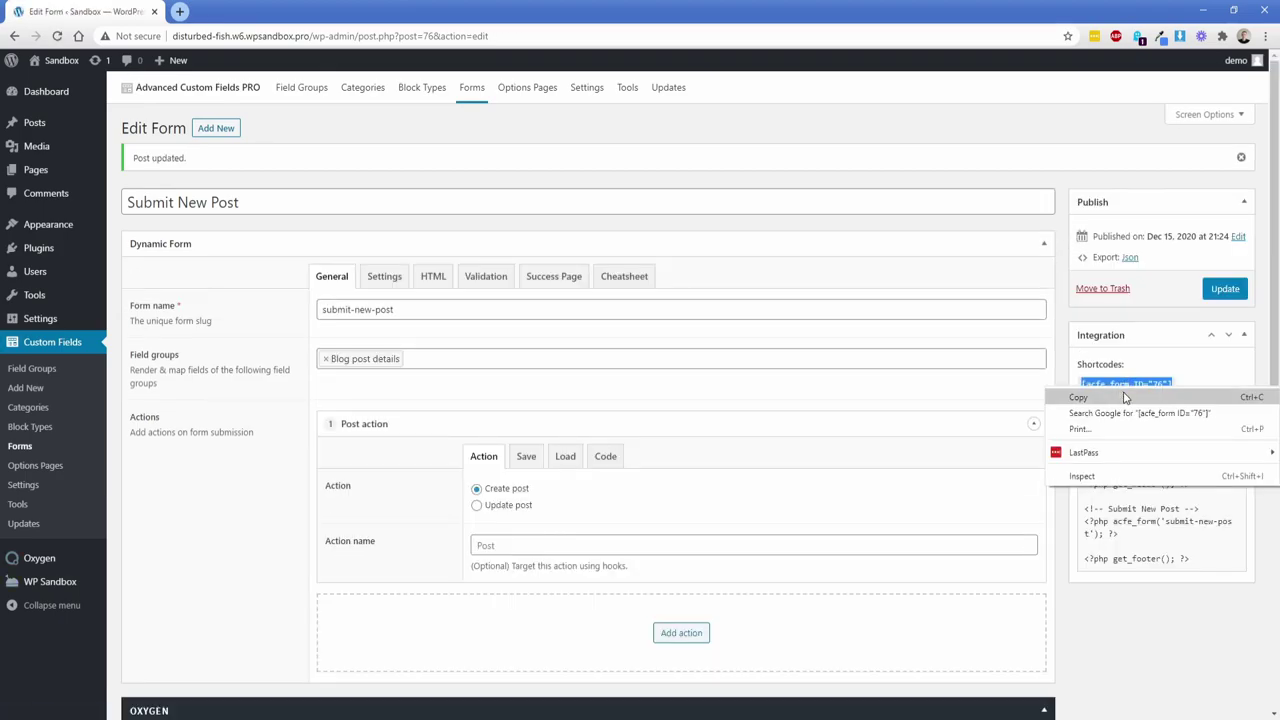
left_click(1130, 398)
mouse_move(45, 177)
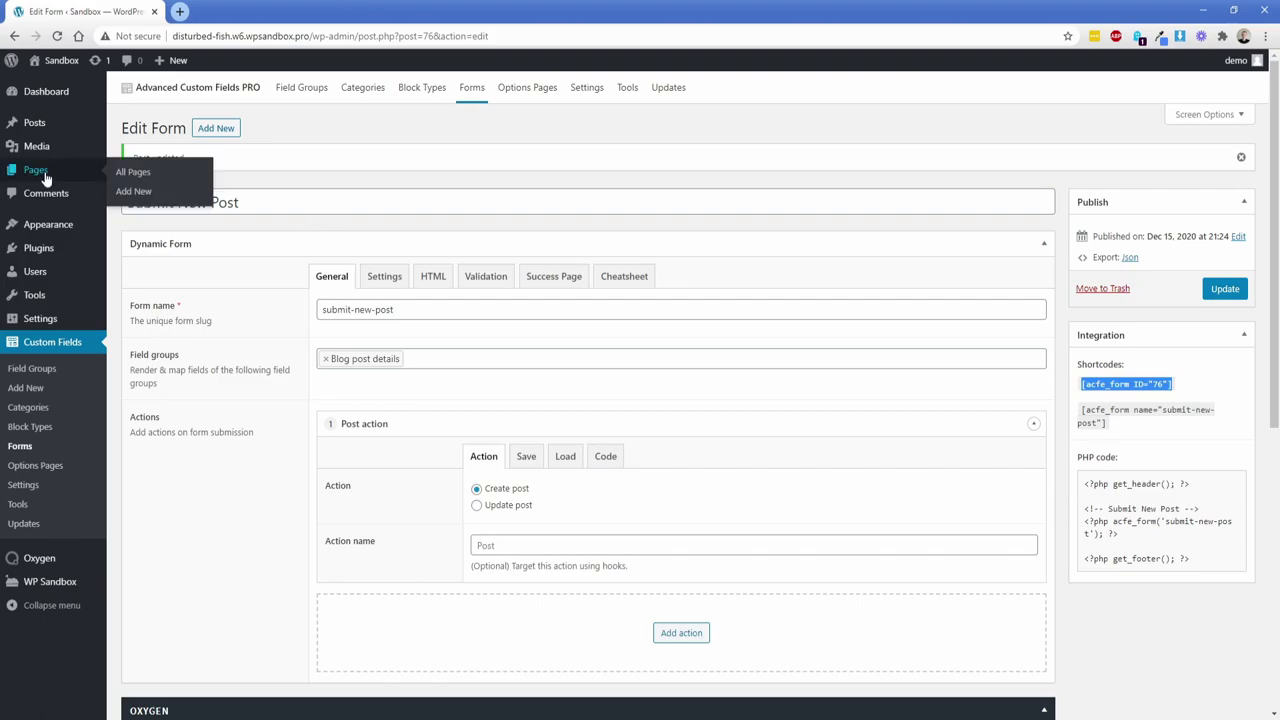
Create a new page titled "Submit Post" in a separate browser tab and publish it
middle_click(133, 191)
left_click(243, 13)
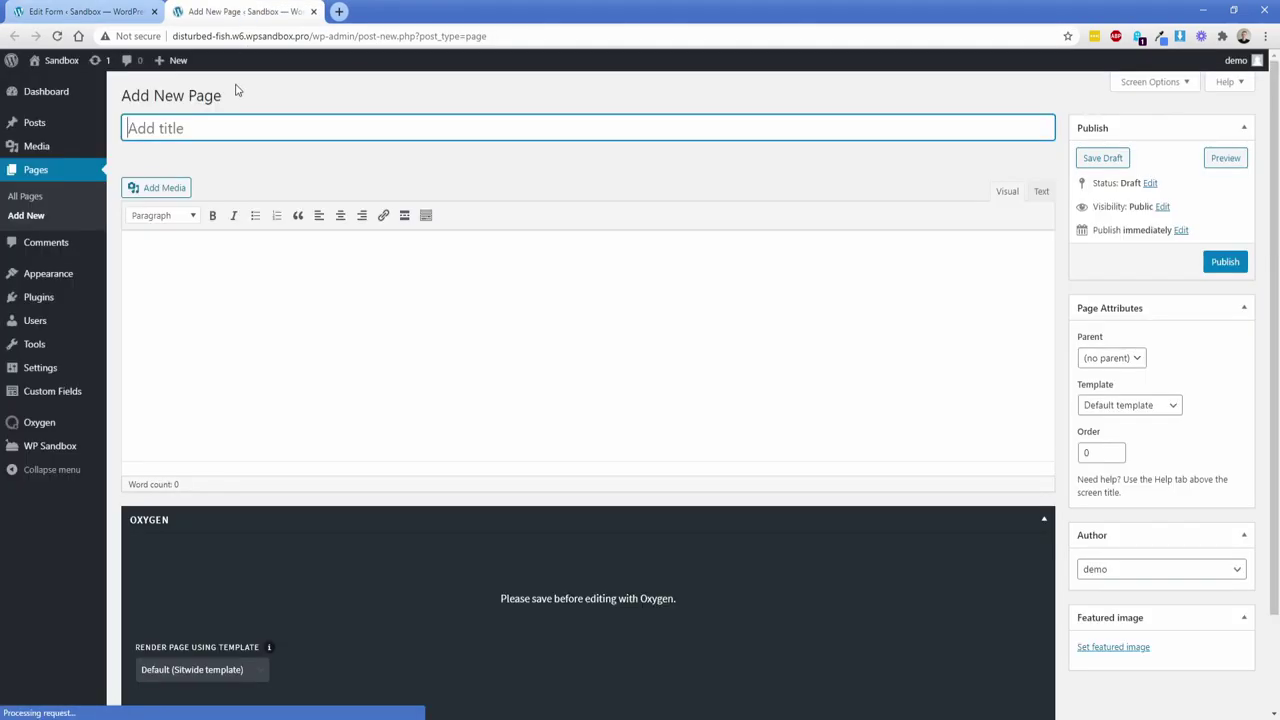
type("Sub")
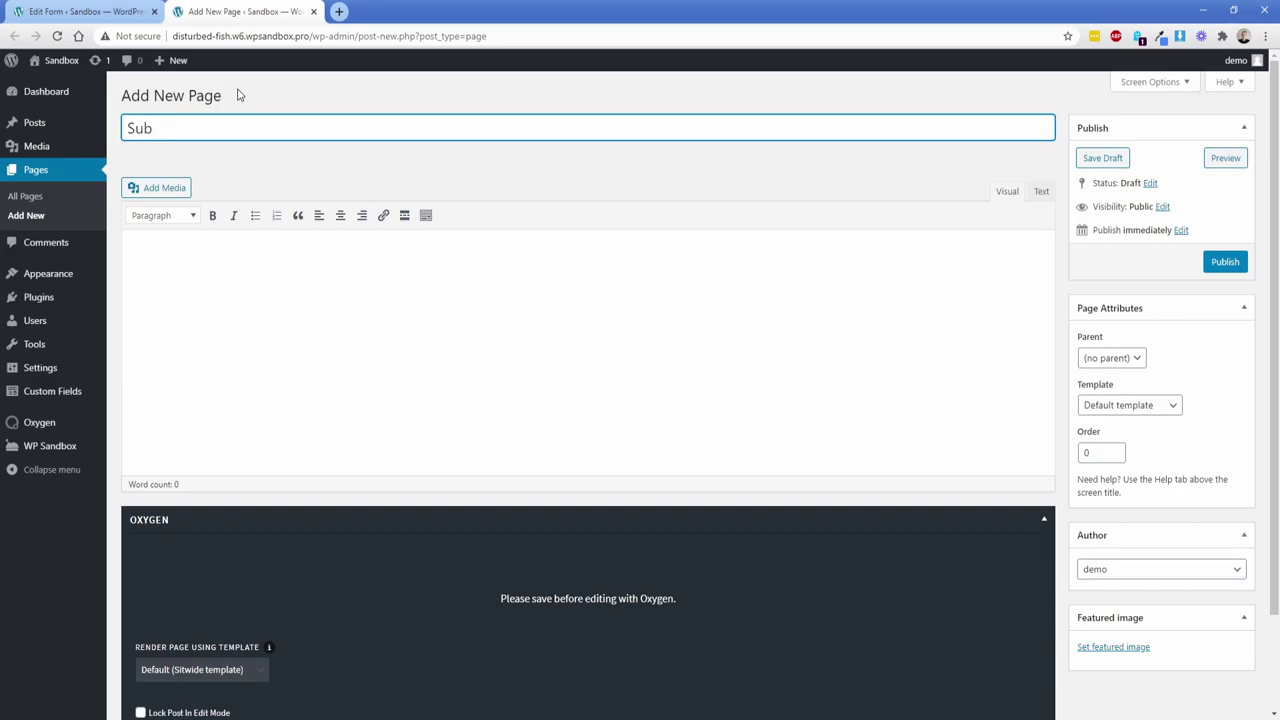
type("nmit Post")
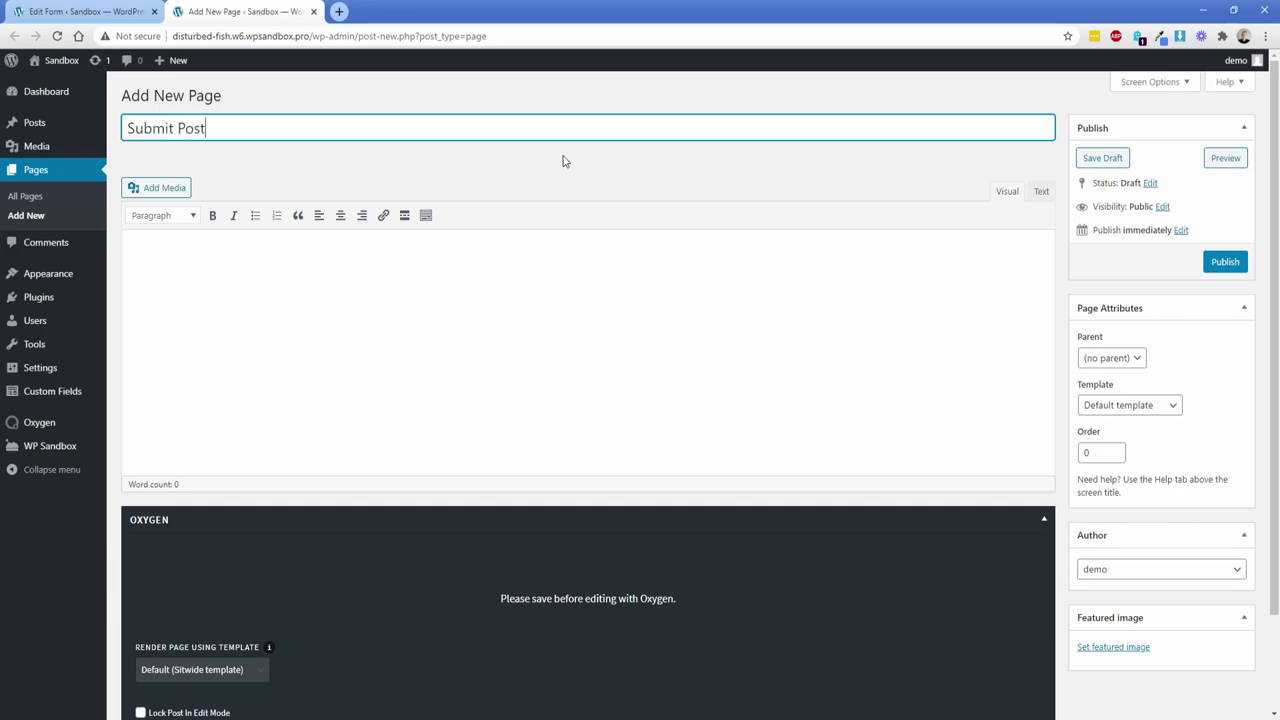
left_click(1225, 262)
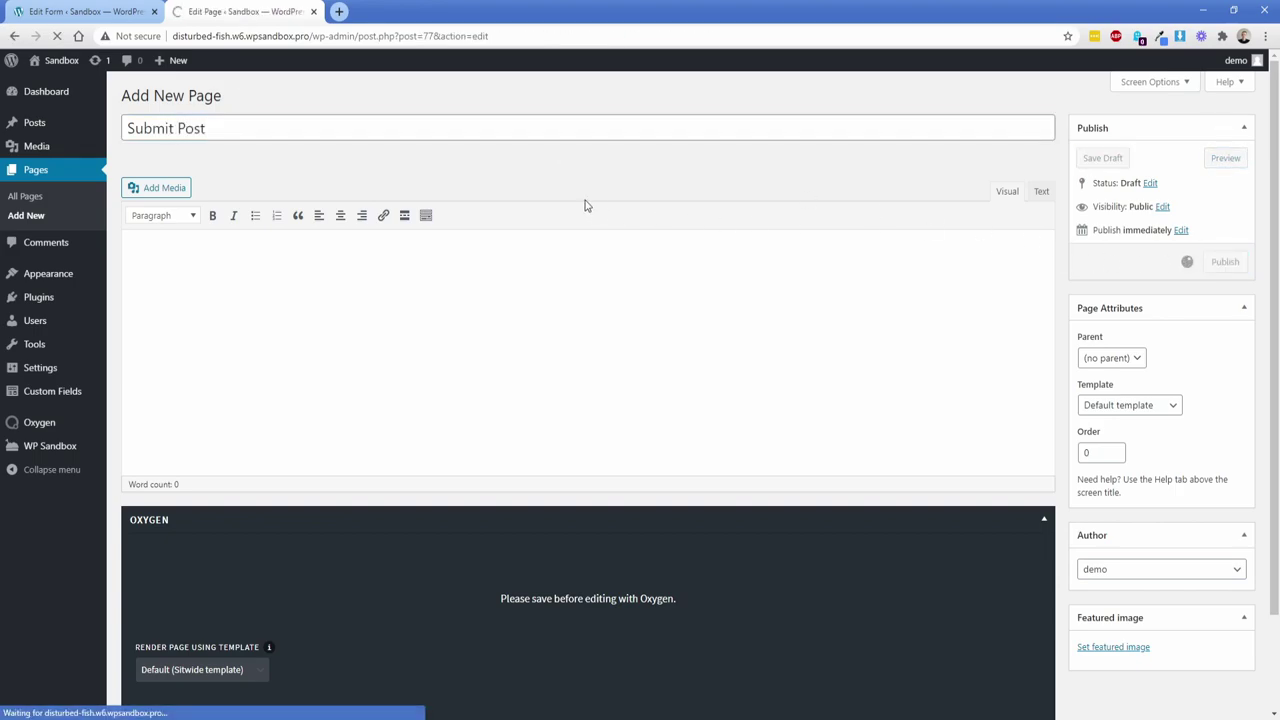
Edit the page with Oxygen, adding a Section that contains a Shortcode element set to [acfe_form ID="76"]
left_click(589, 637)
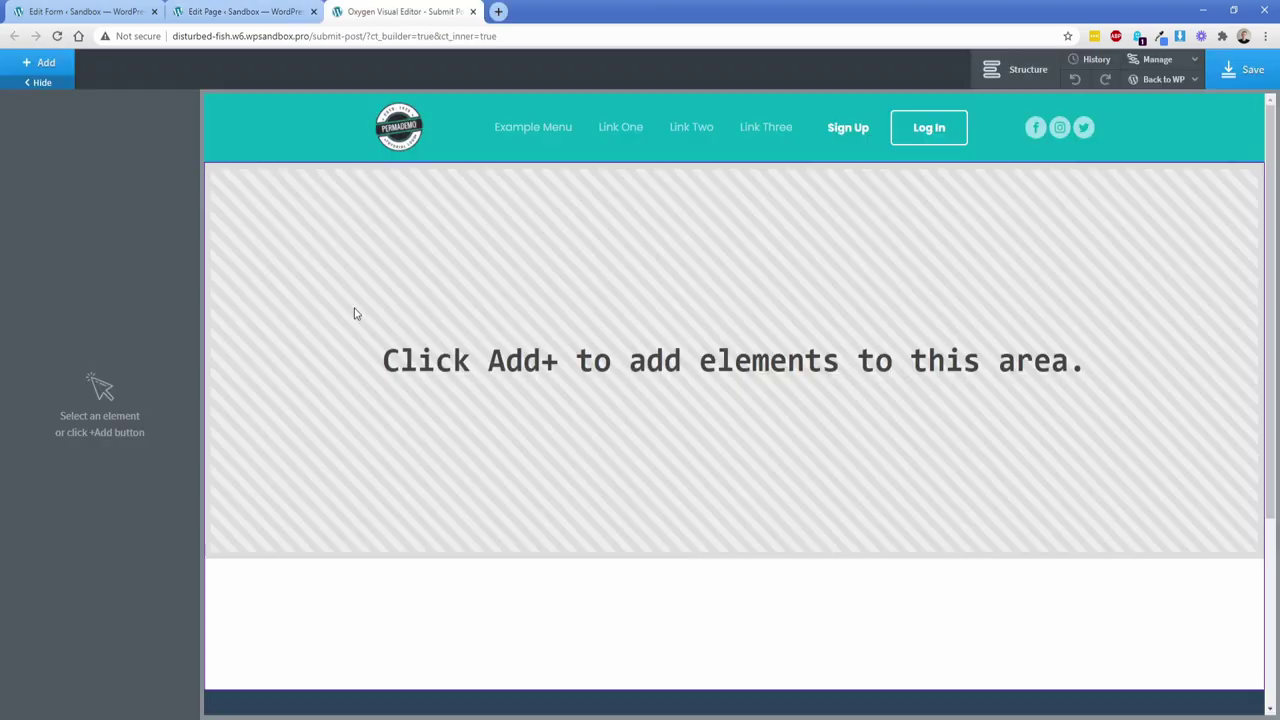
left_click(45, 62)
left_click(49, 196)
left_click(46, 63)
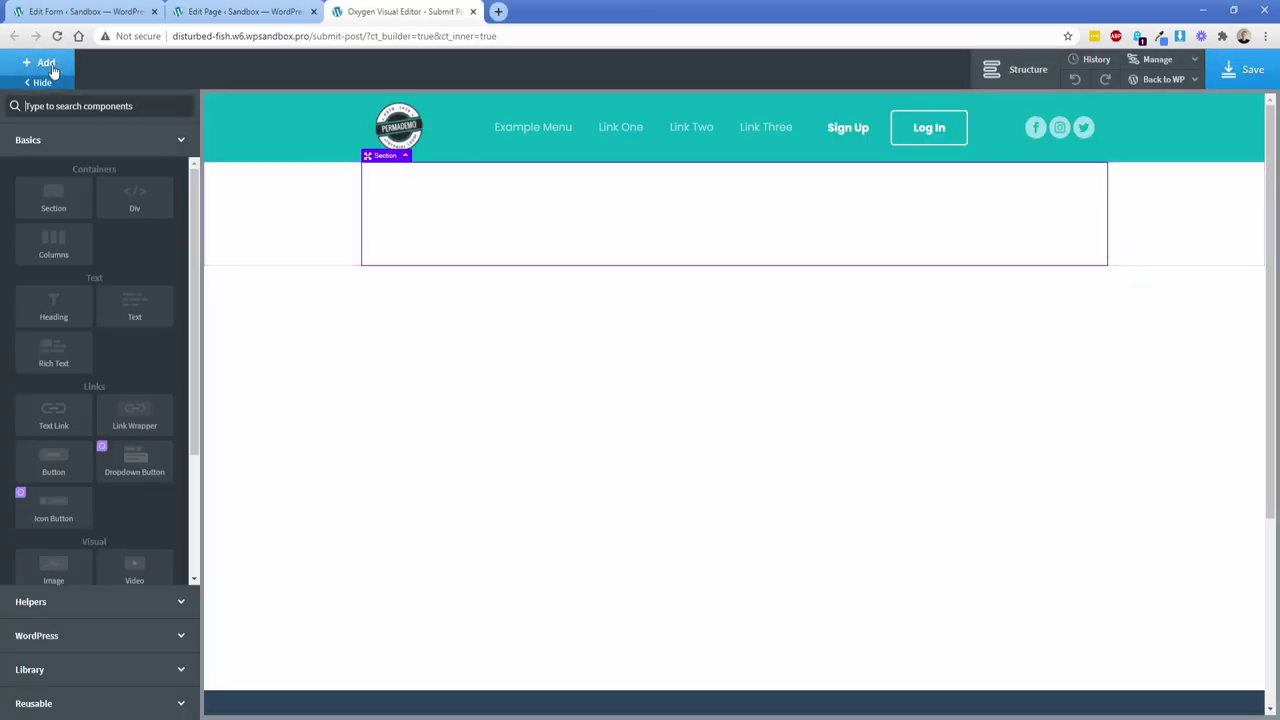
type("sh")
left_click(57, 160)
key("ctrl+v")
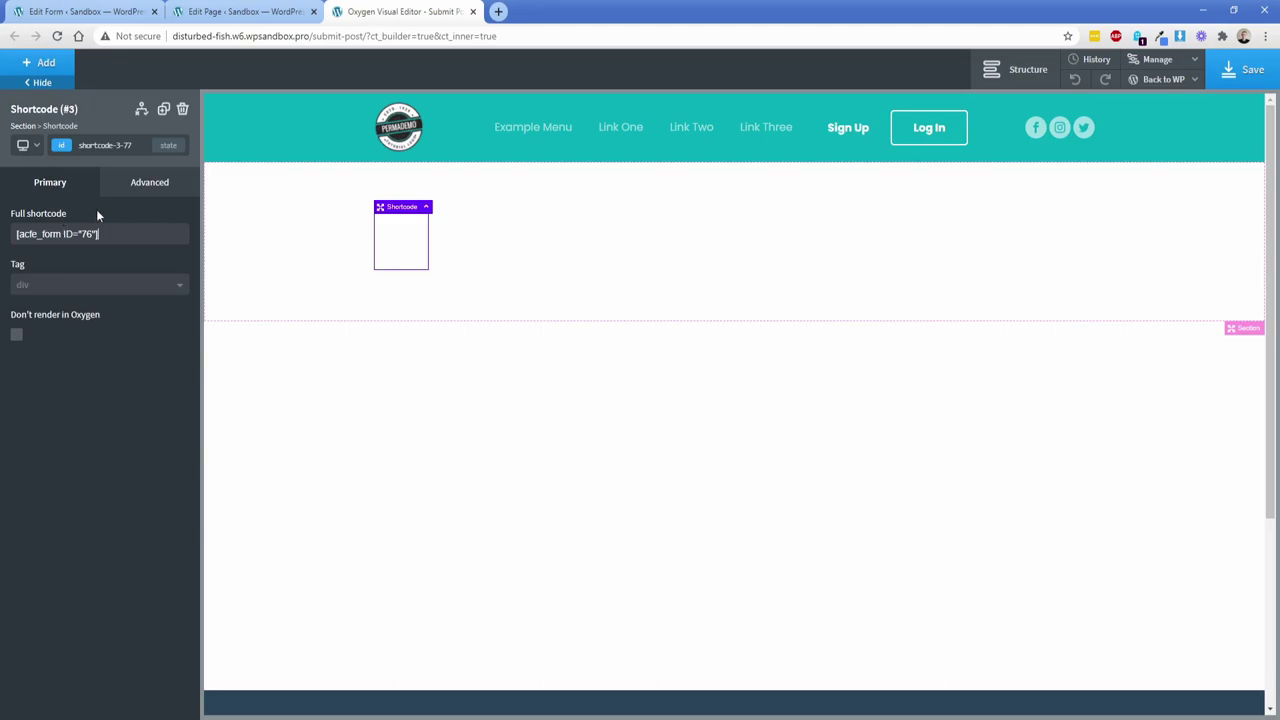
Set the Shortcode element's width to 100% and save the page design
left_click(140, 186)
left_click(78, 256)
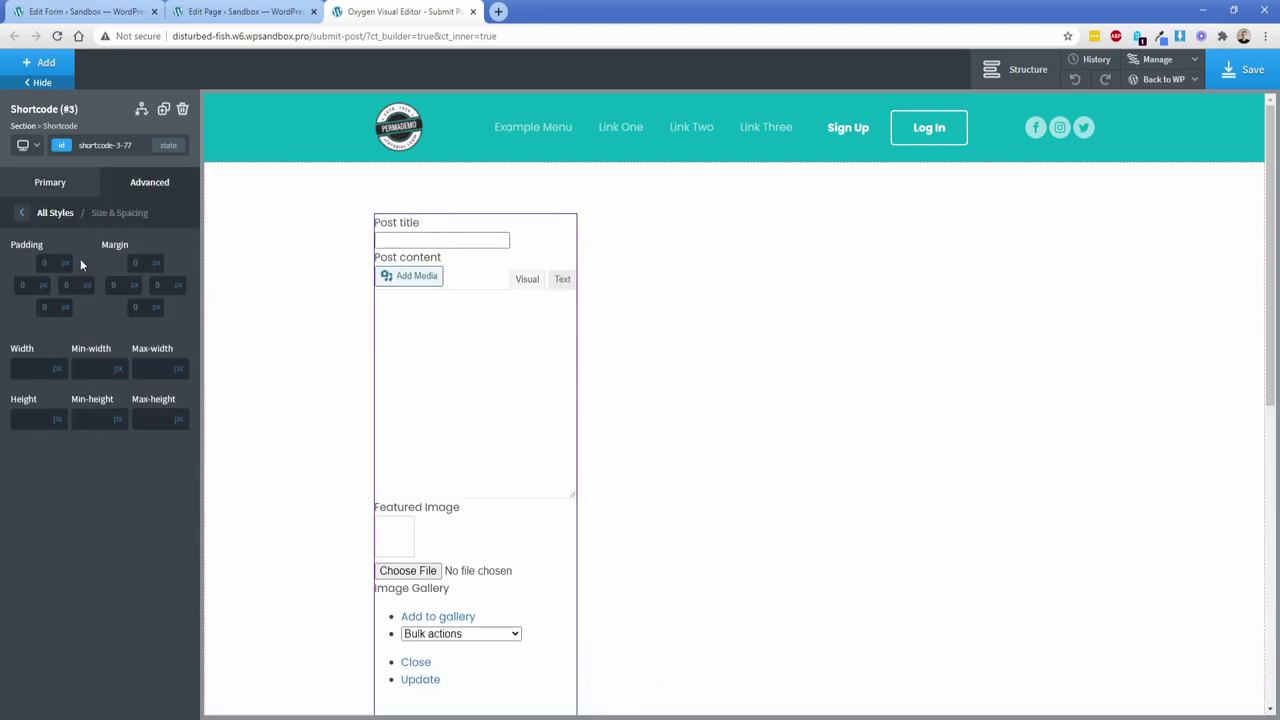
left_click(41, 366)
type("100")
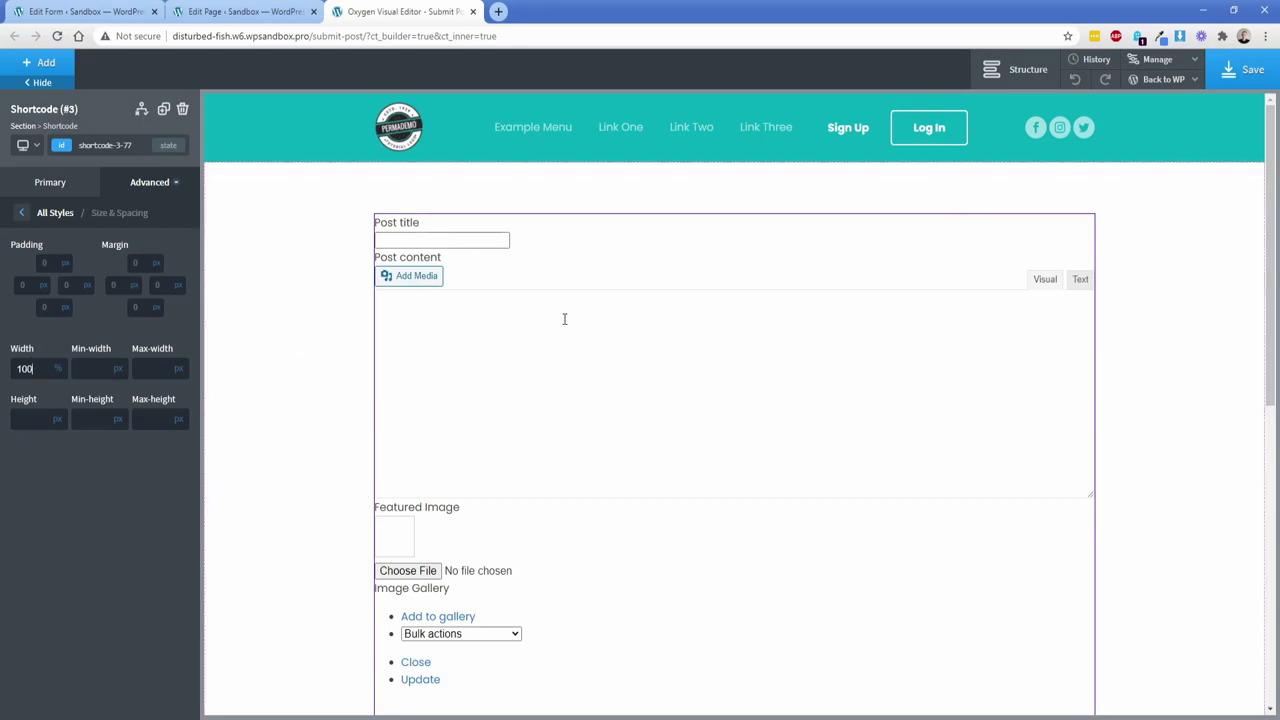
left_click(1212, 78)
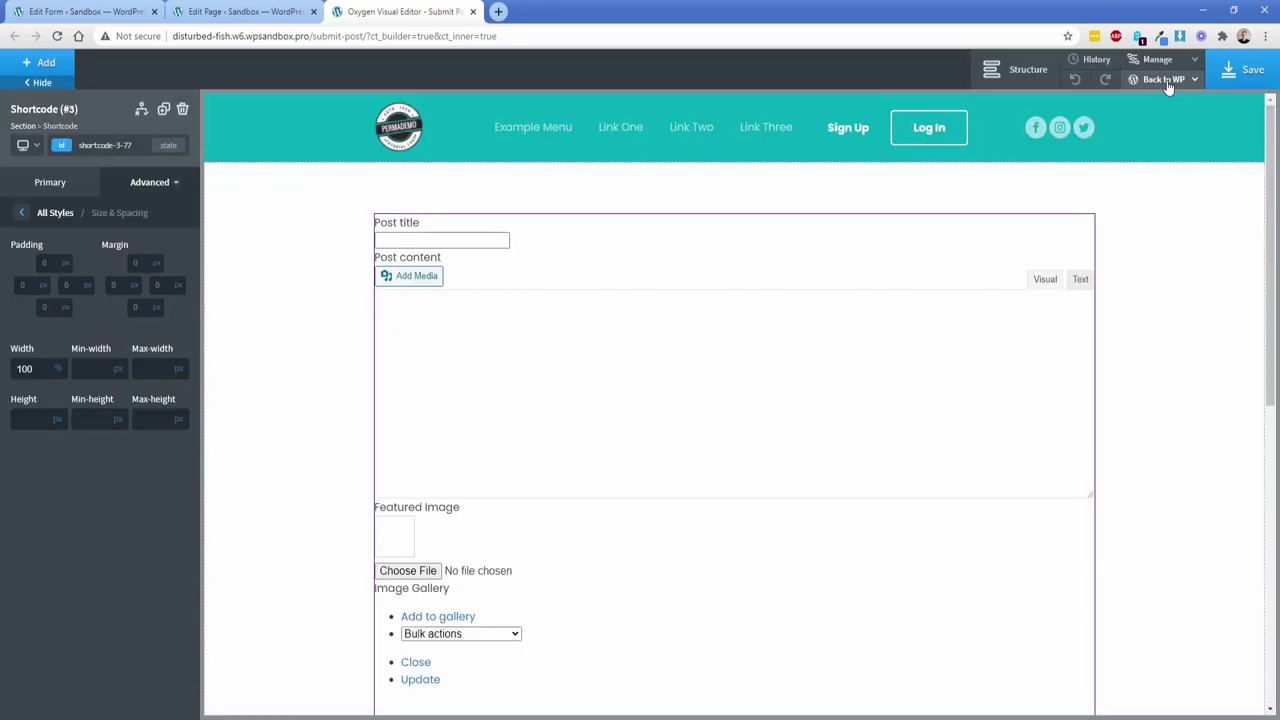
Open the Submit Post page on the front end and examine the form's fields from the post title to the submit button
mouse_move(1163, 79)
left_click(1146, 124)
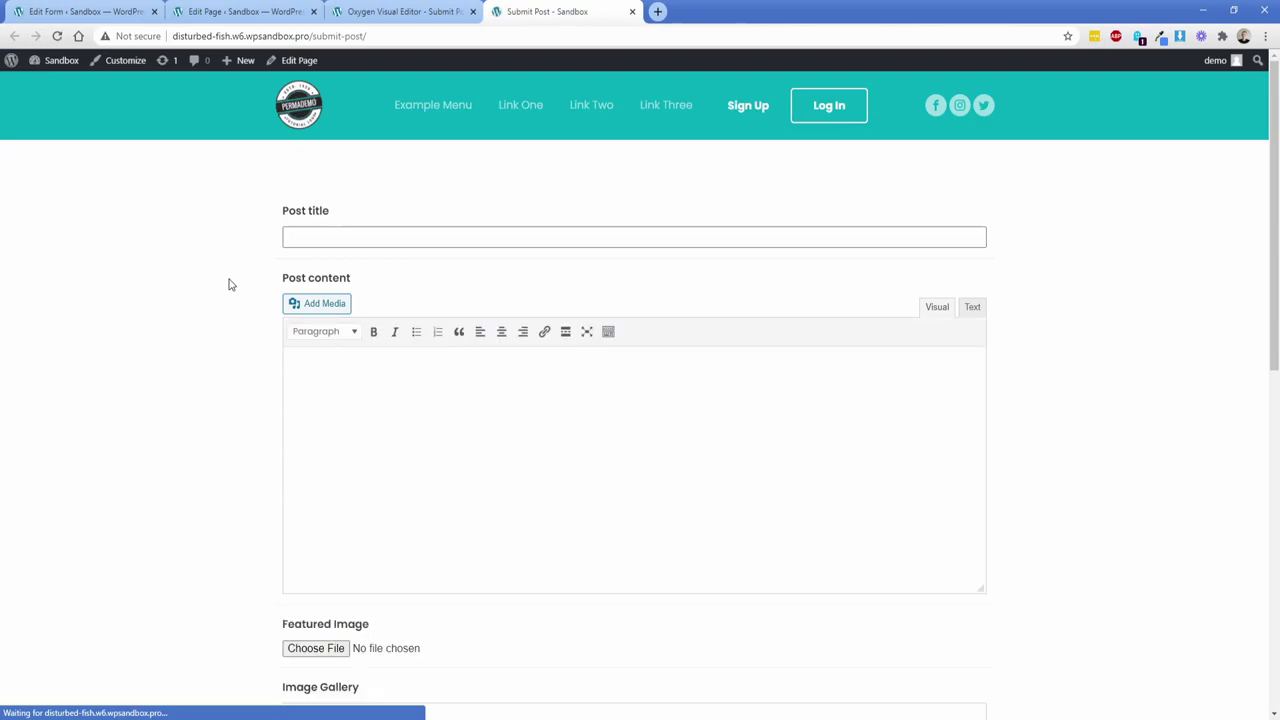
left_click(326, 235)
left_click(374, 374)
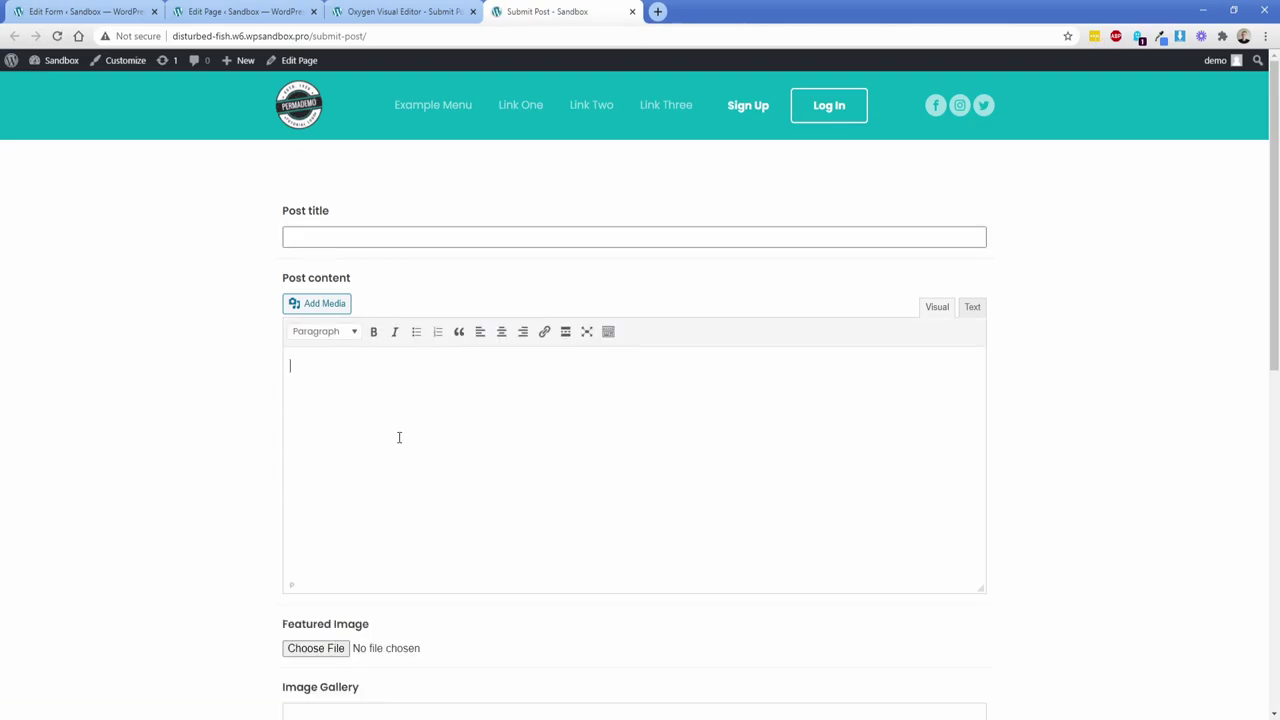
scroll(265, 400, "down", 4)
scroll(255, 393, "down", 2)
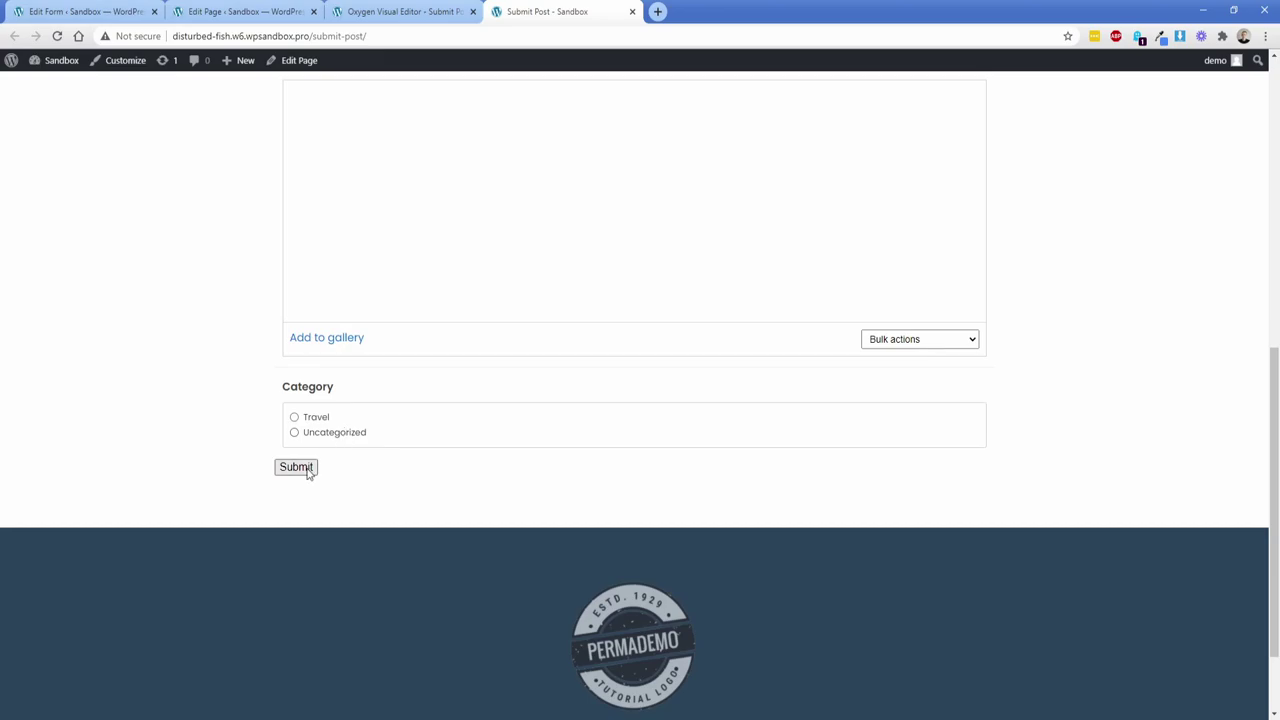
scroll(240, 460, "up", 10)
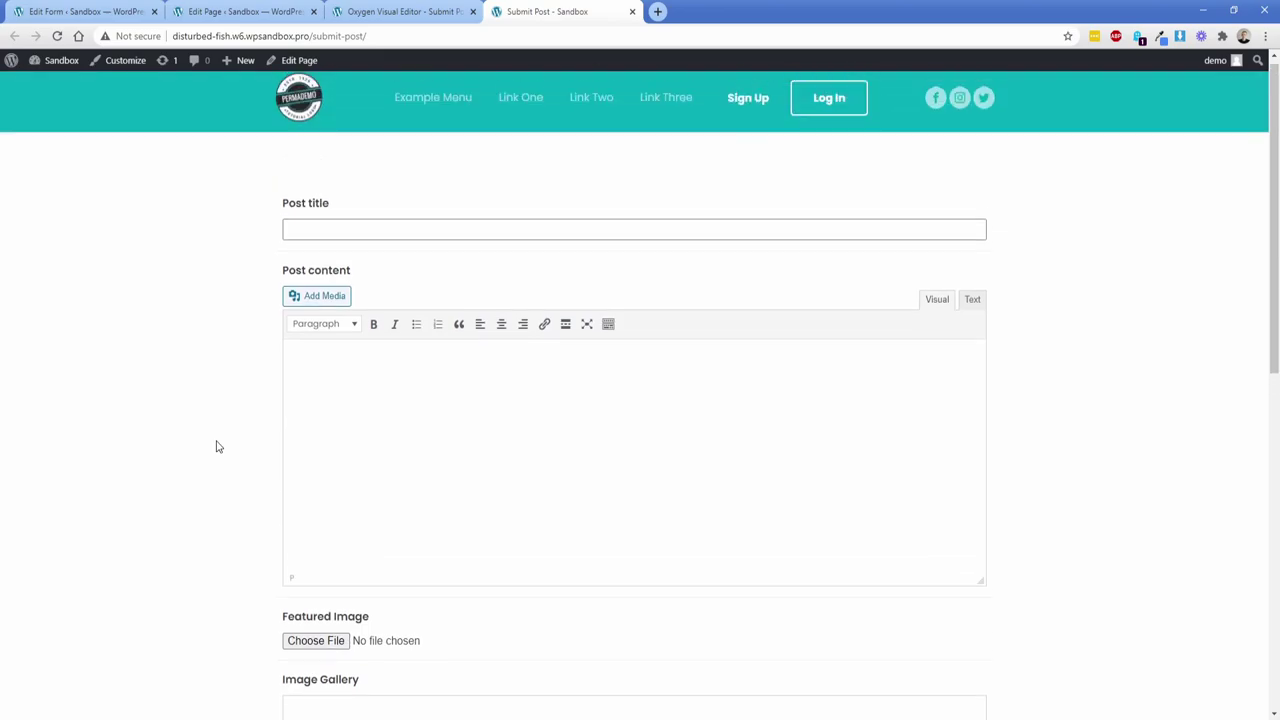
Enter "Why you should travel alone every so often" as the post title and paste the two solo-travel paragraphs as the post content
left_click(322, 240)
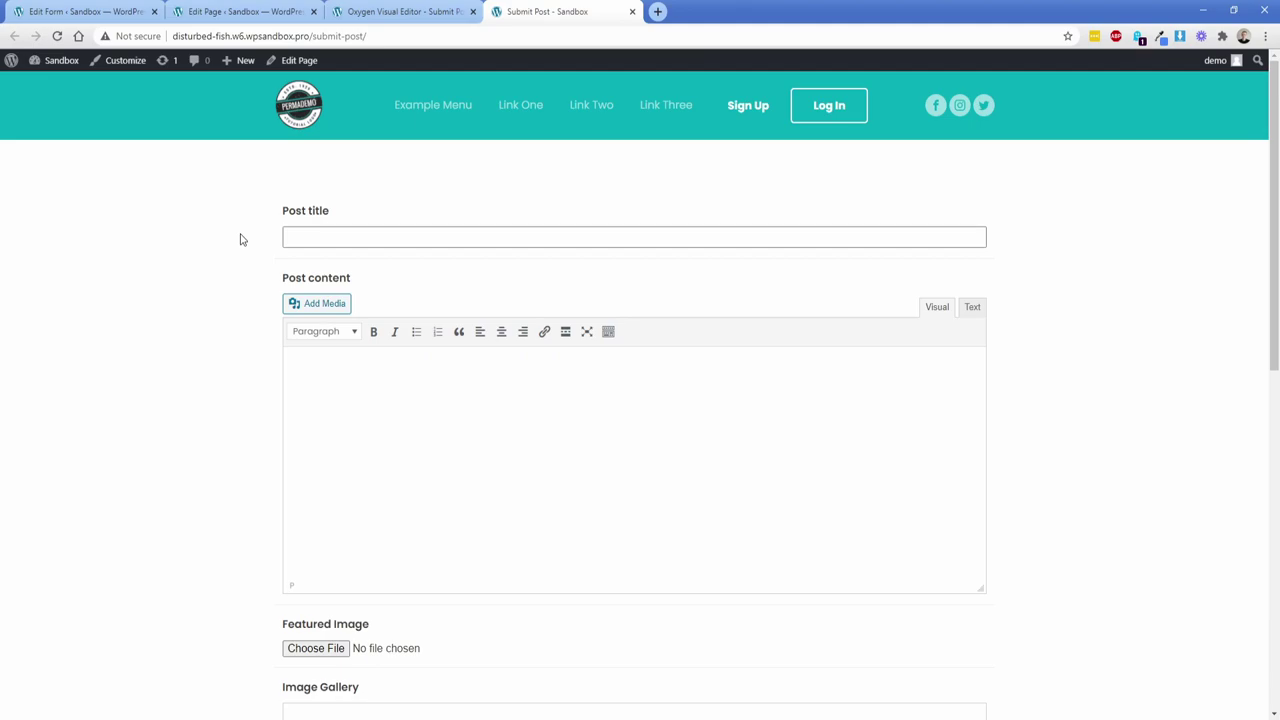
left_click(369, 237)
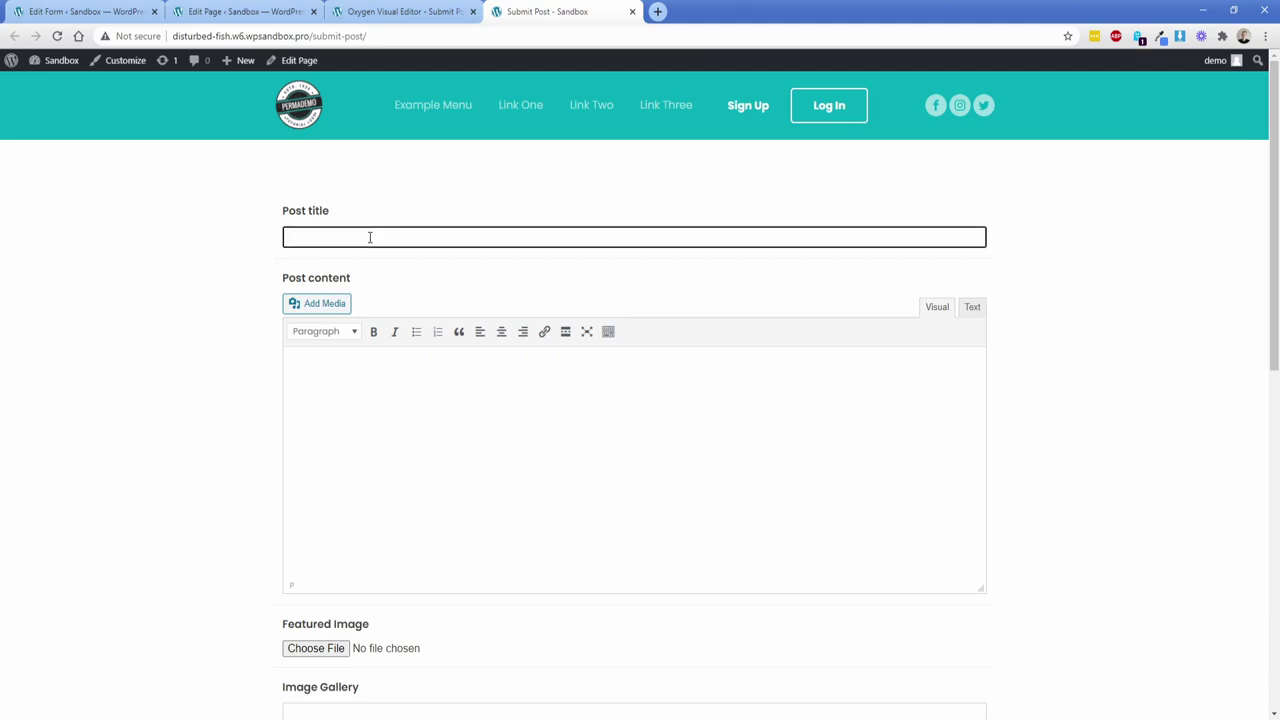
type("Why you should travel alone every so")
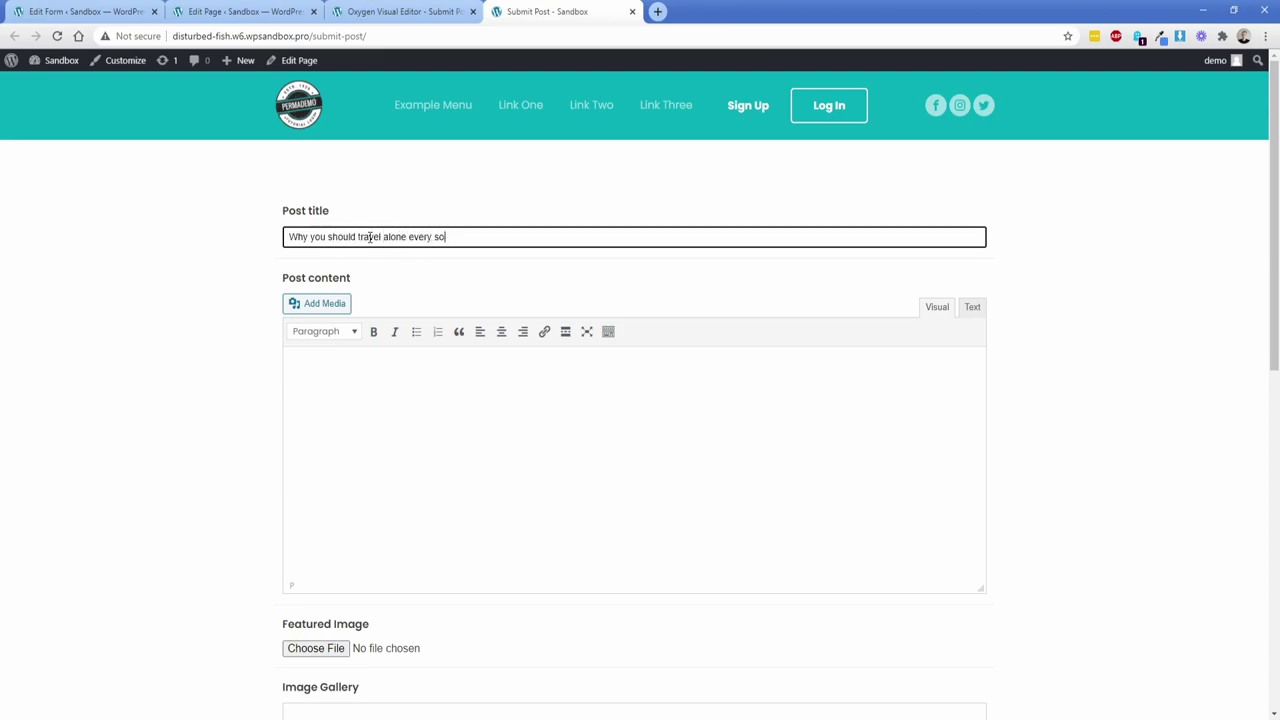
type(" often")
left_click(387, 374)
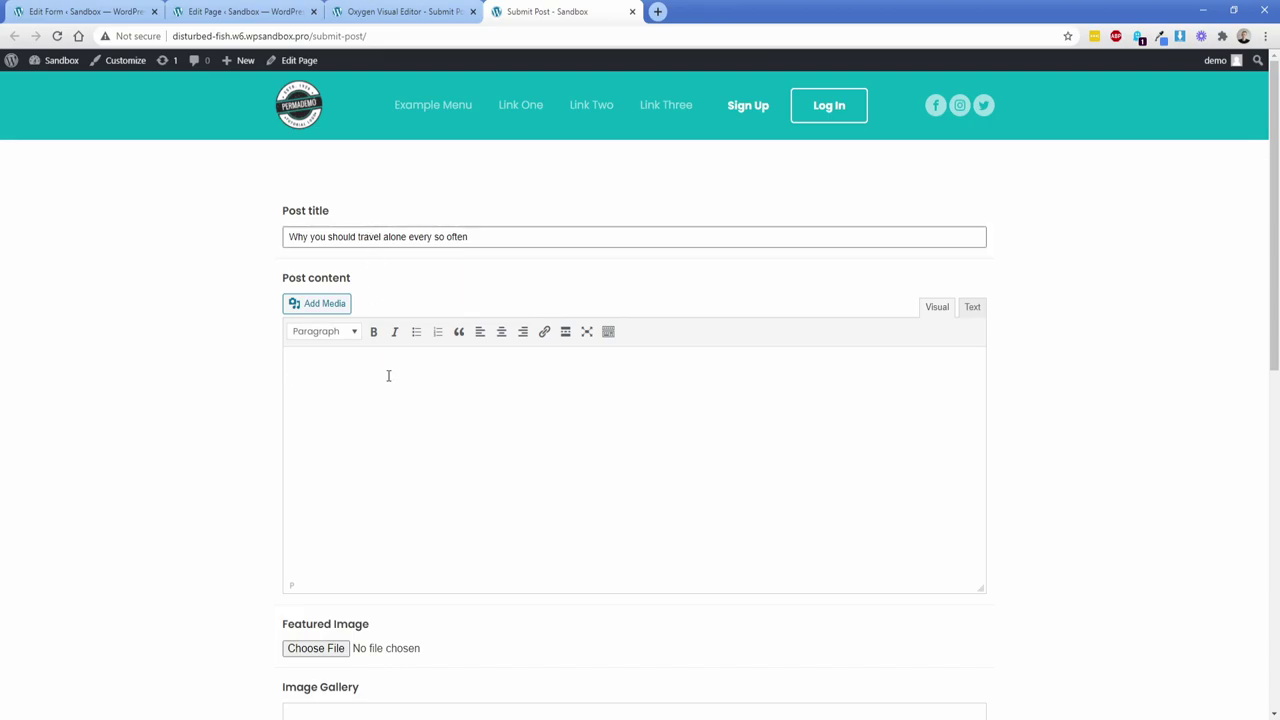
key("ctrl+v")
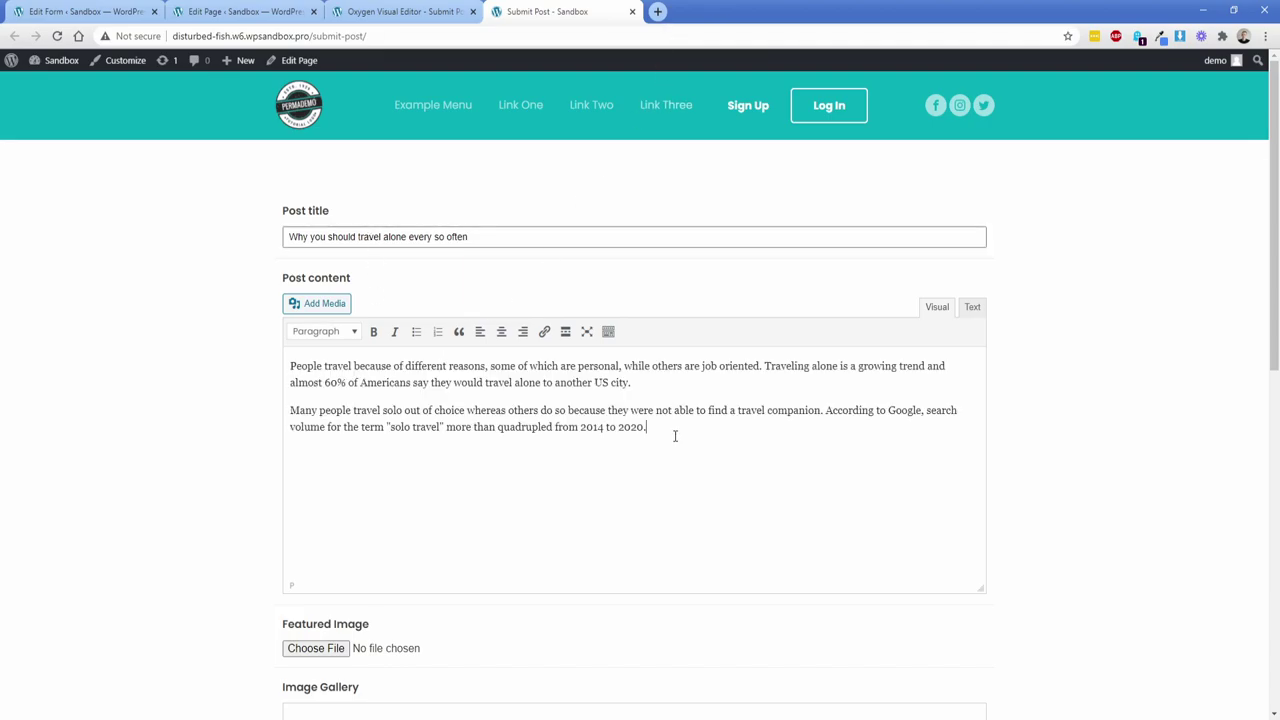
Choose pexels-c-cagnin-2007401.jpg as the featured image
scroll(407, 435, "down", 3)
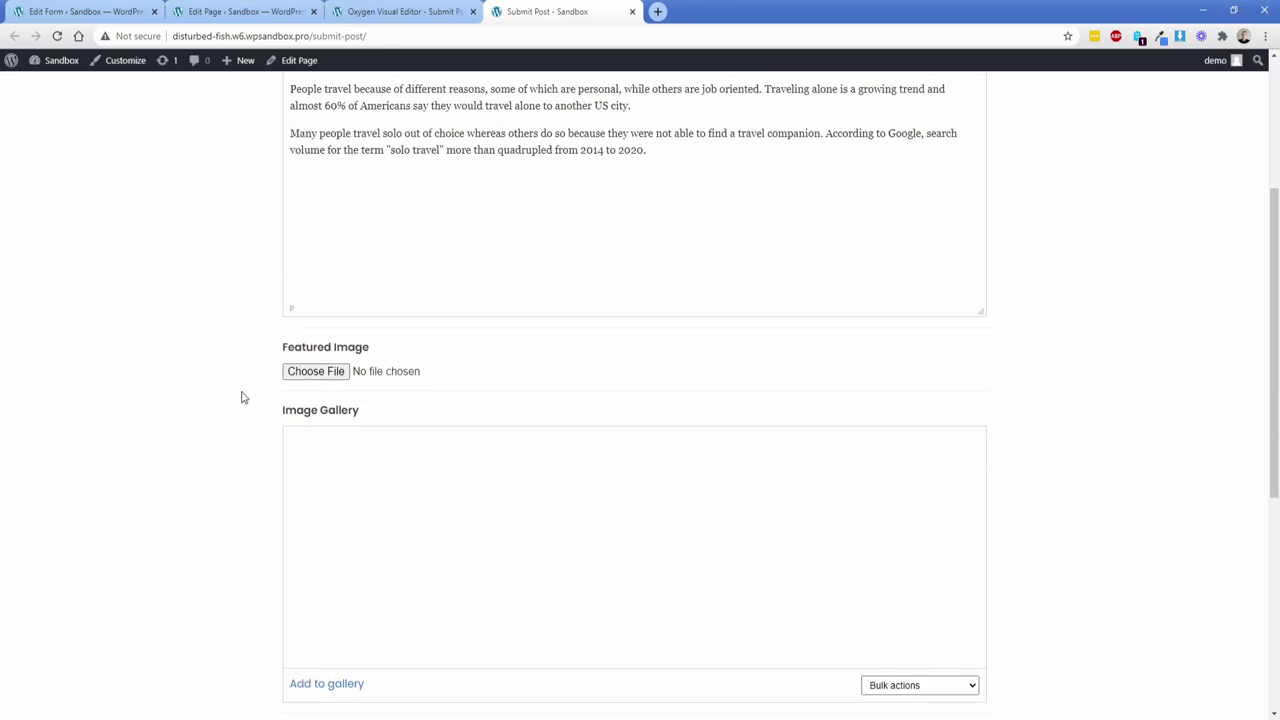
left_click(316, 371)
Add six media library images to the image gallery: warehouse, first airplane wing, green aurora, hot-air balloons, carrots and green seedlings
scroll(195, 352, "down", 2)
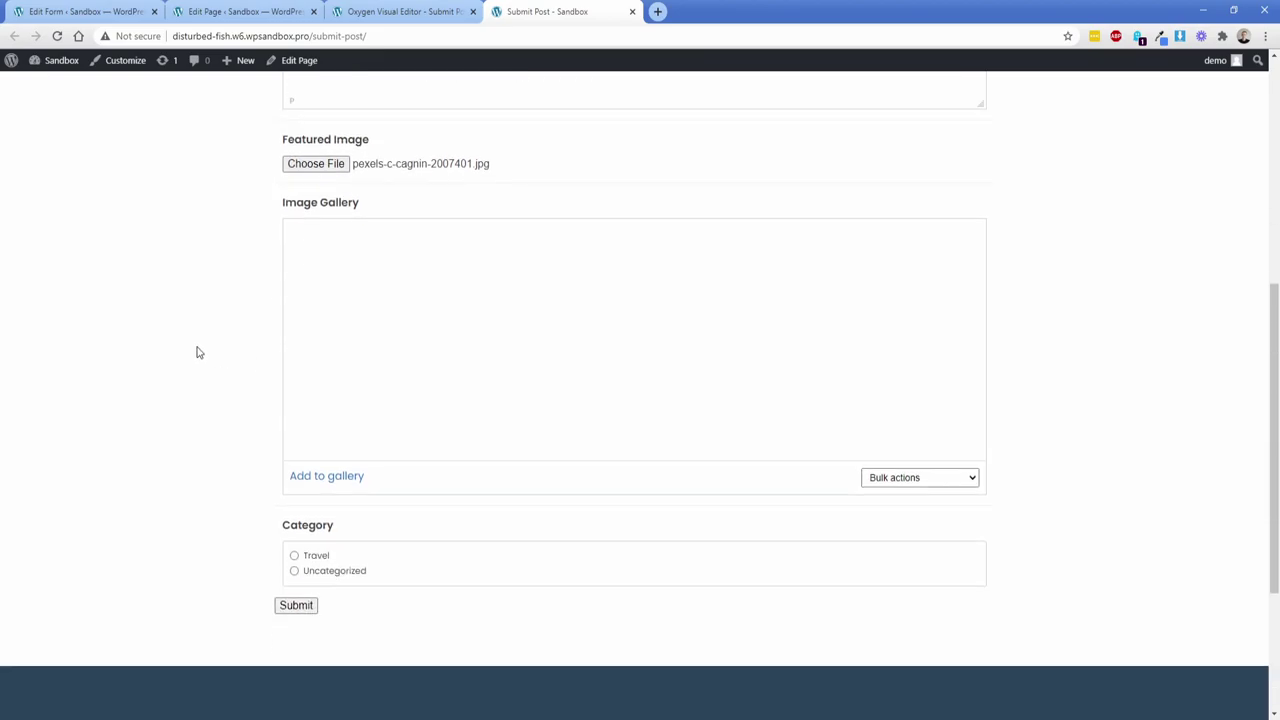
left_click(331, 477)
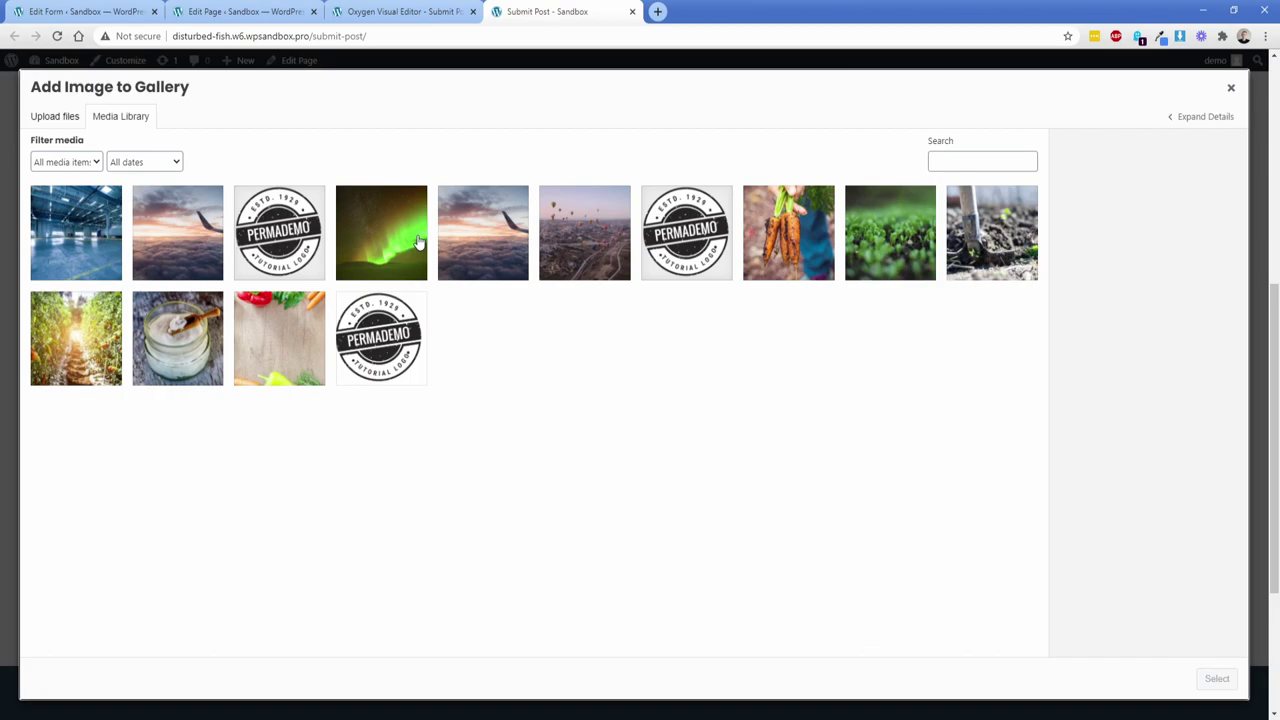
left_click(62, 244)
left_click(182, 244)
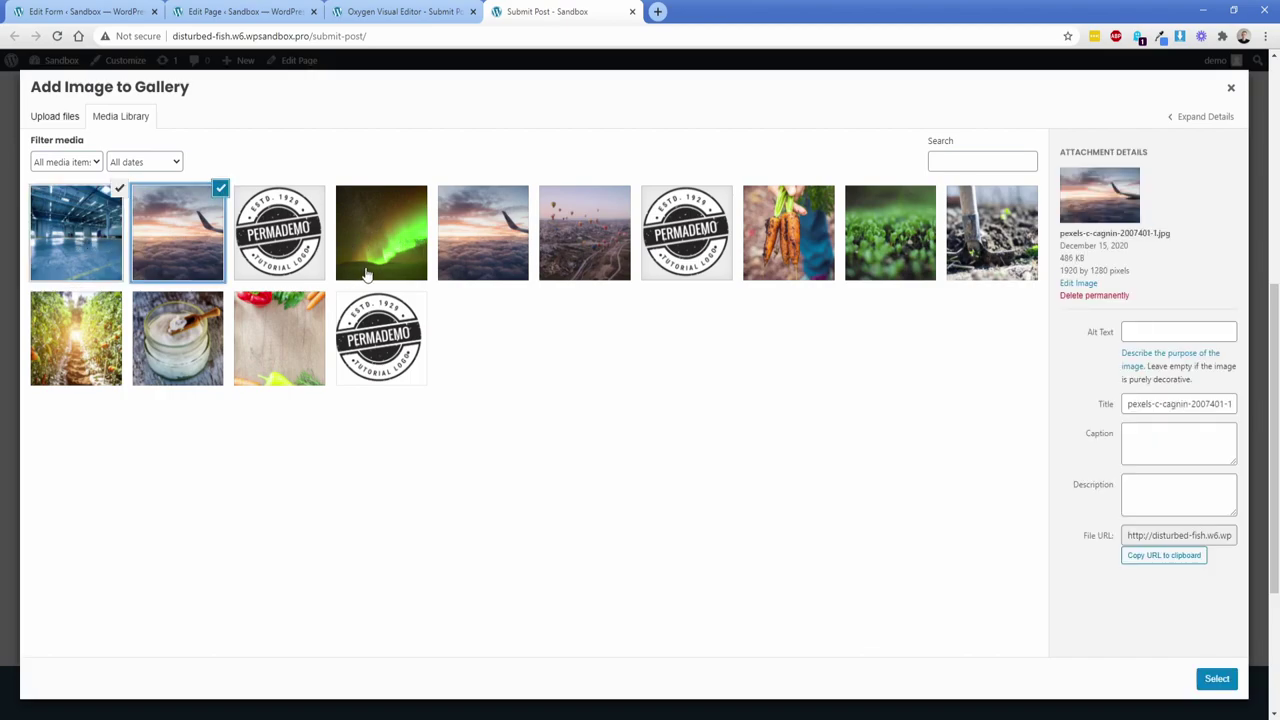
left_click(381, 256)
left_click(601, 266)
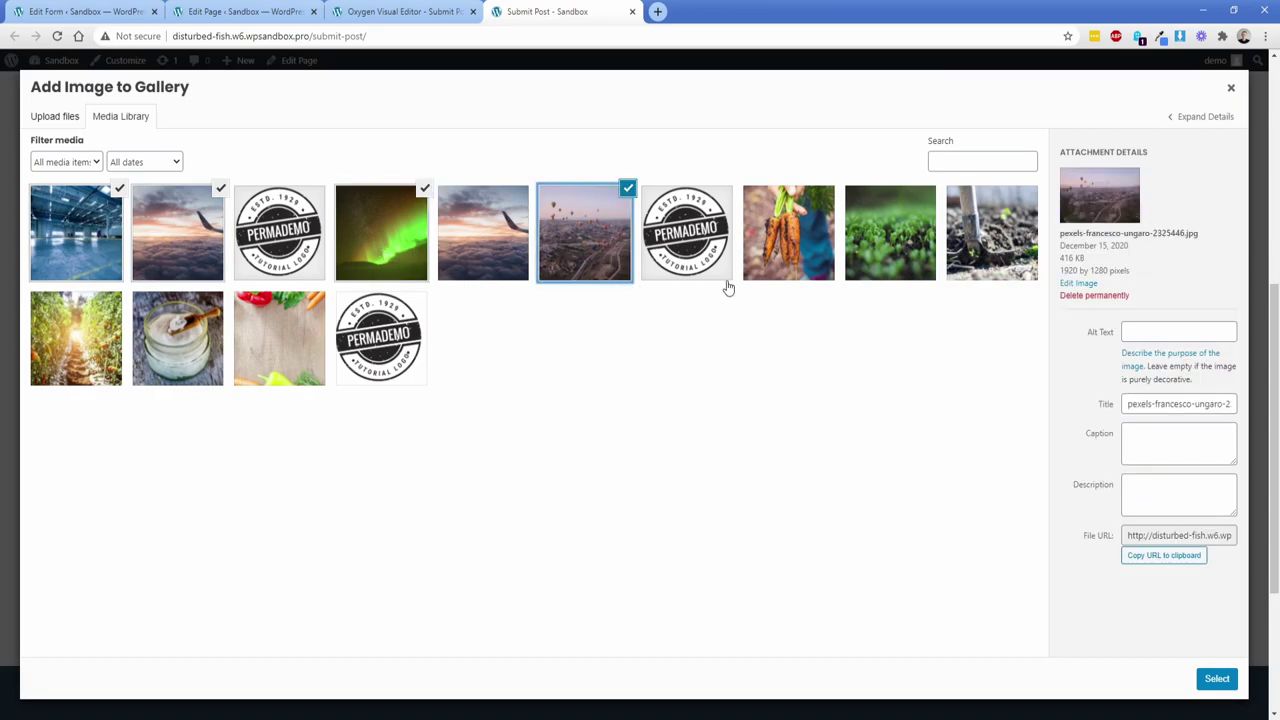
left_click(785, 268)
left_click(897, 258)
left_click(1216, 679)
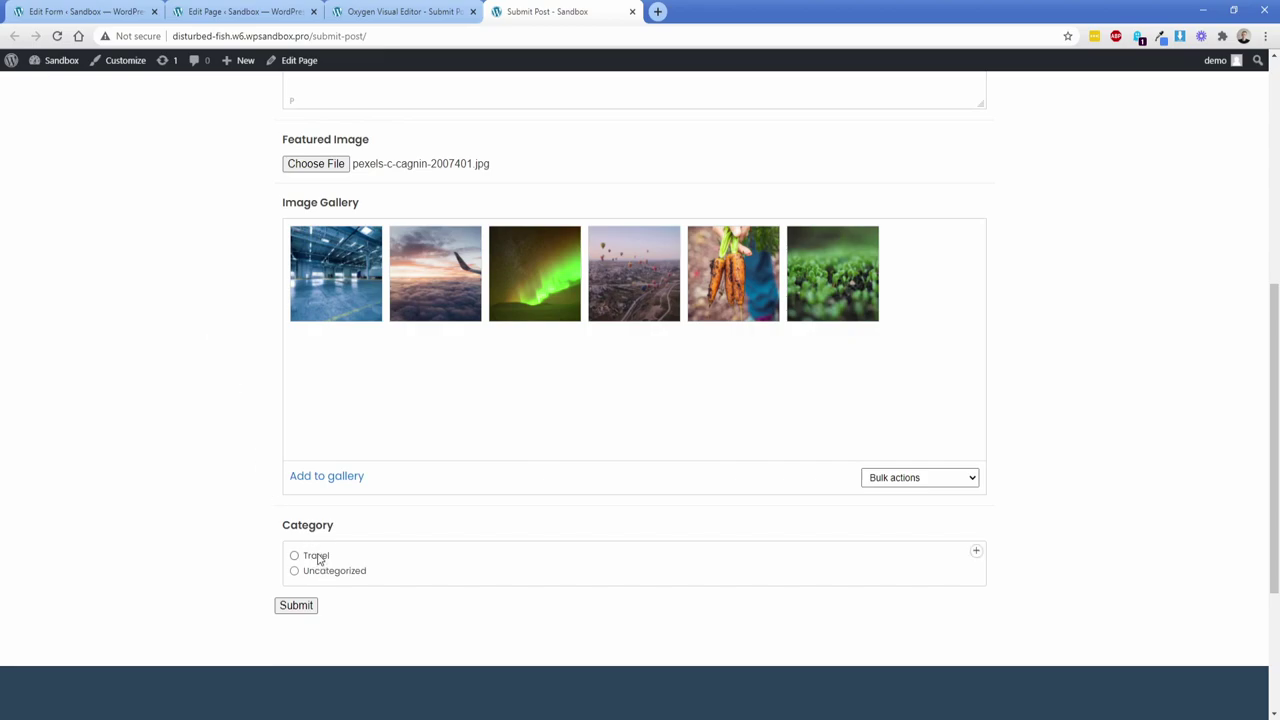
Add a new category named "Destinations" without a parent and submit the post form
left_click(974, 552)
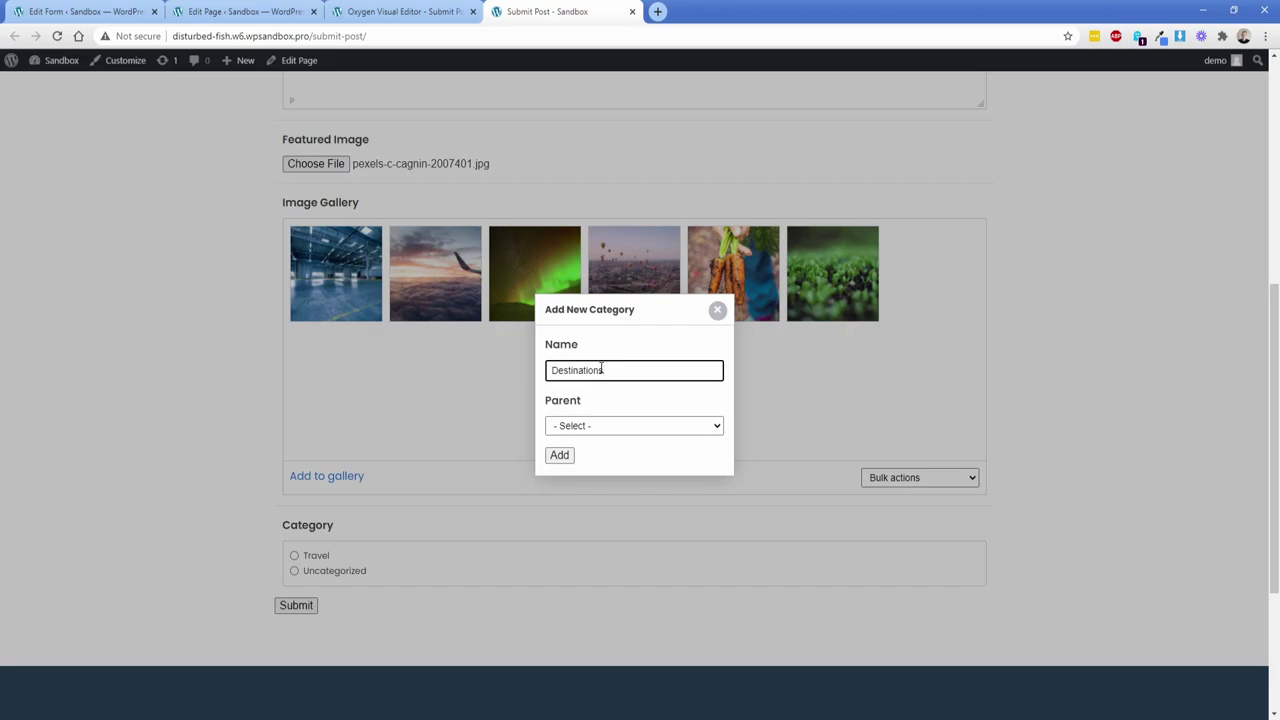
left_click(559, 456)
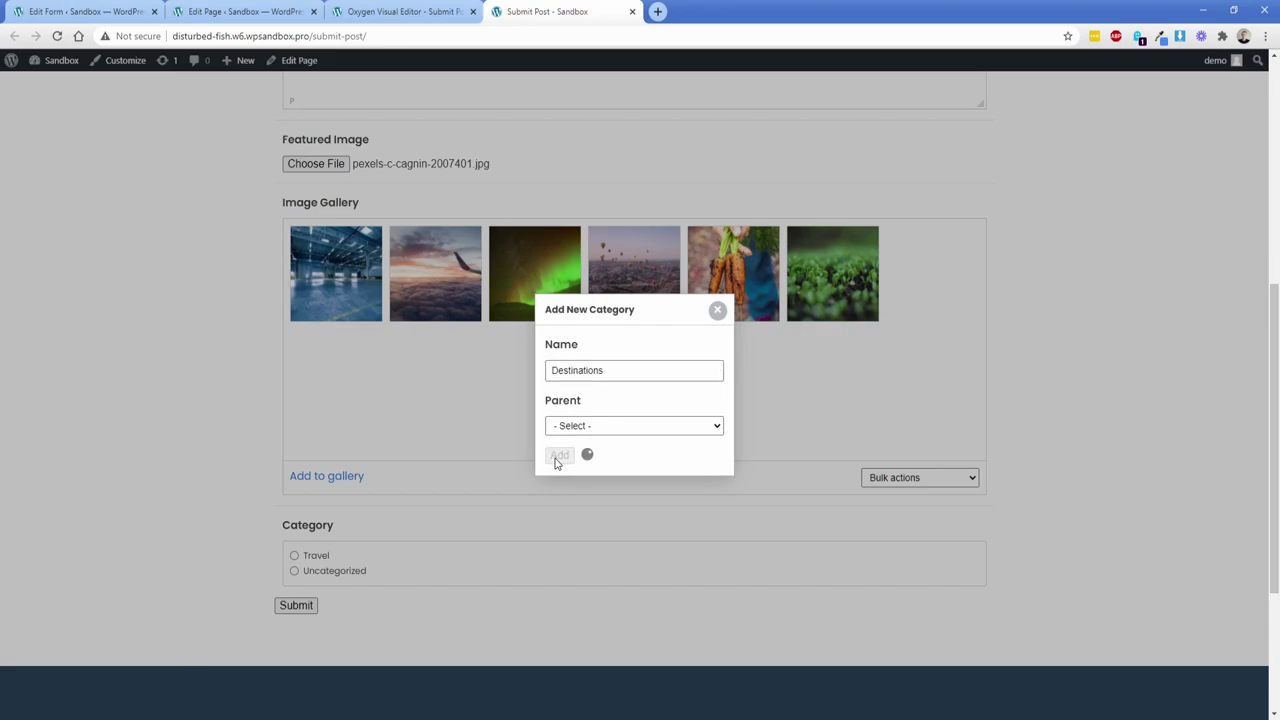
left_click(249, 451)
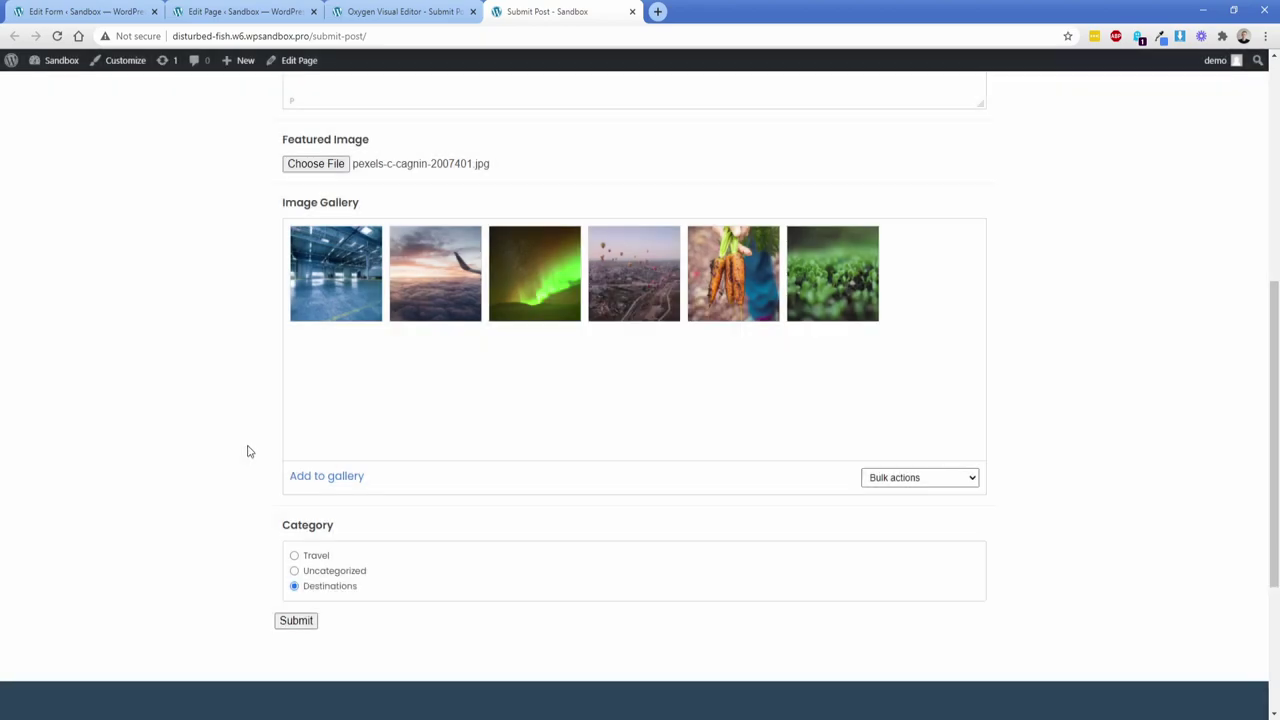
left_click(299, 621)
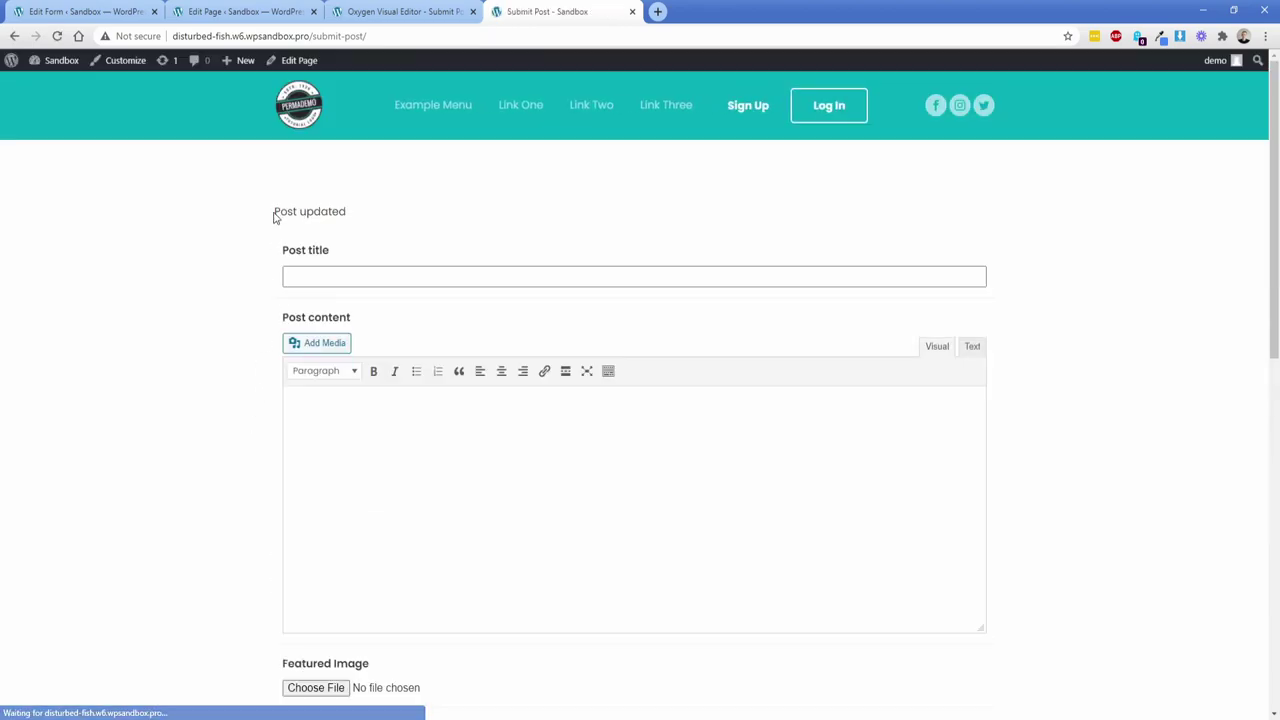
Check the message above the submitted form and open "Why you should travel alone every so often" from the admin posts list
left_click_drag(274, 210, 364, 218)
left_click(364, 218)
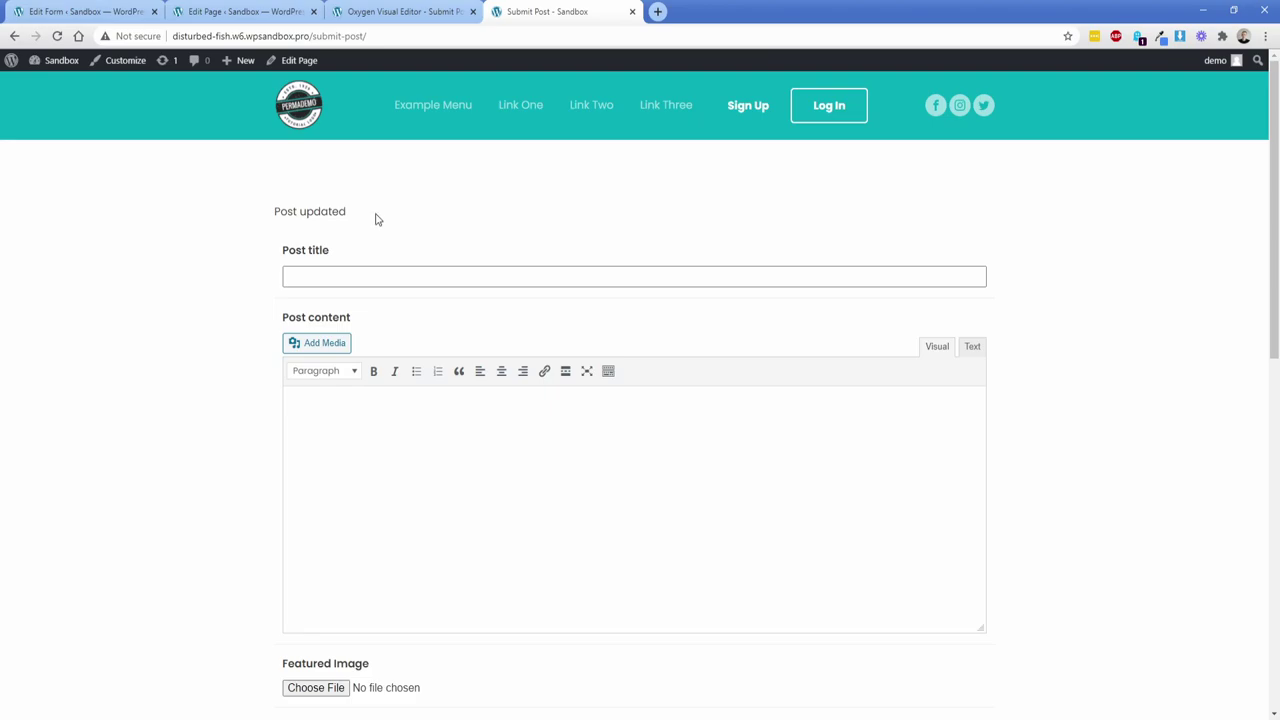
left_click(236, 14)
mouse_move(46, 129)
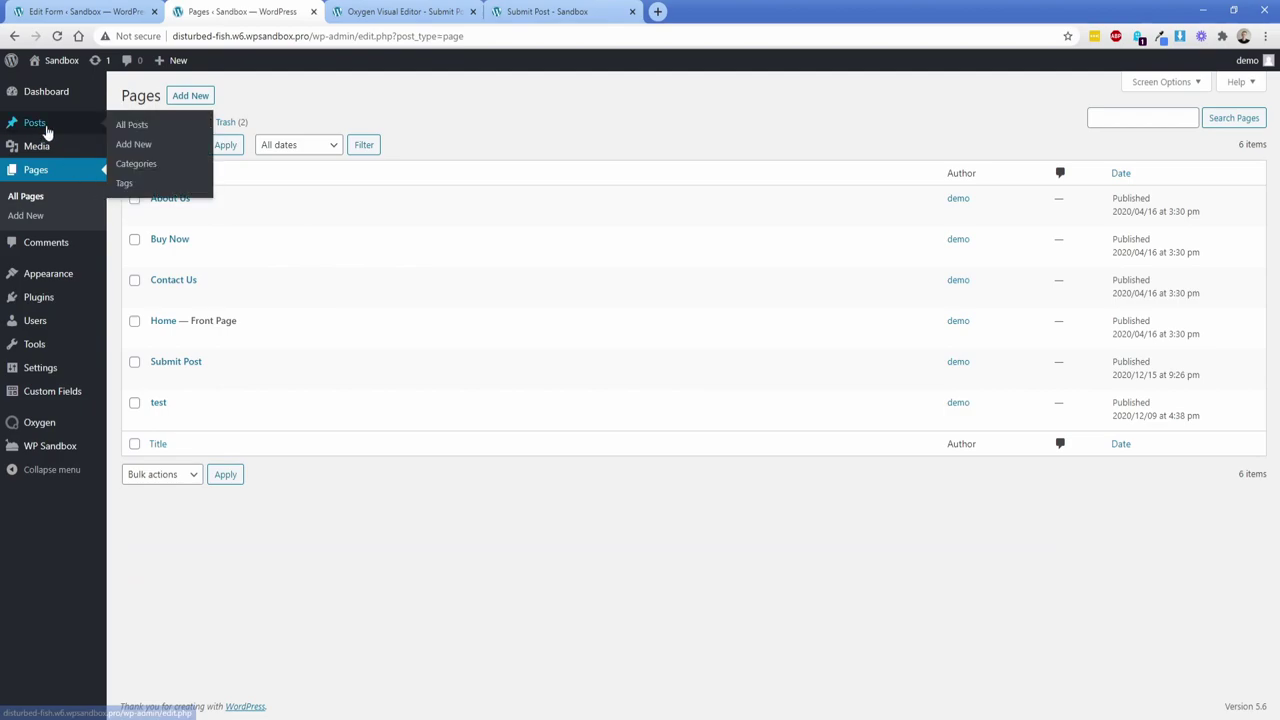
left_click(122, 128)
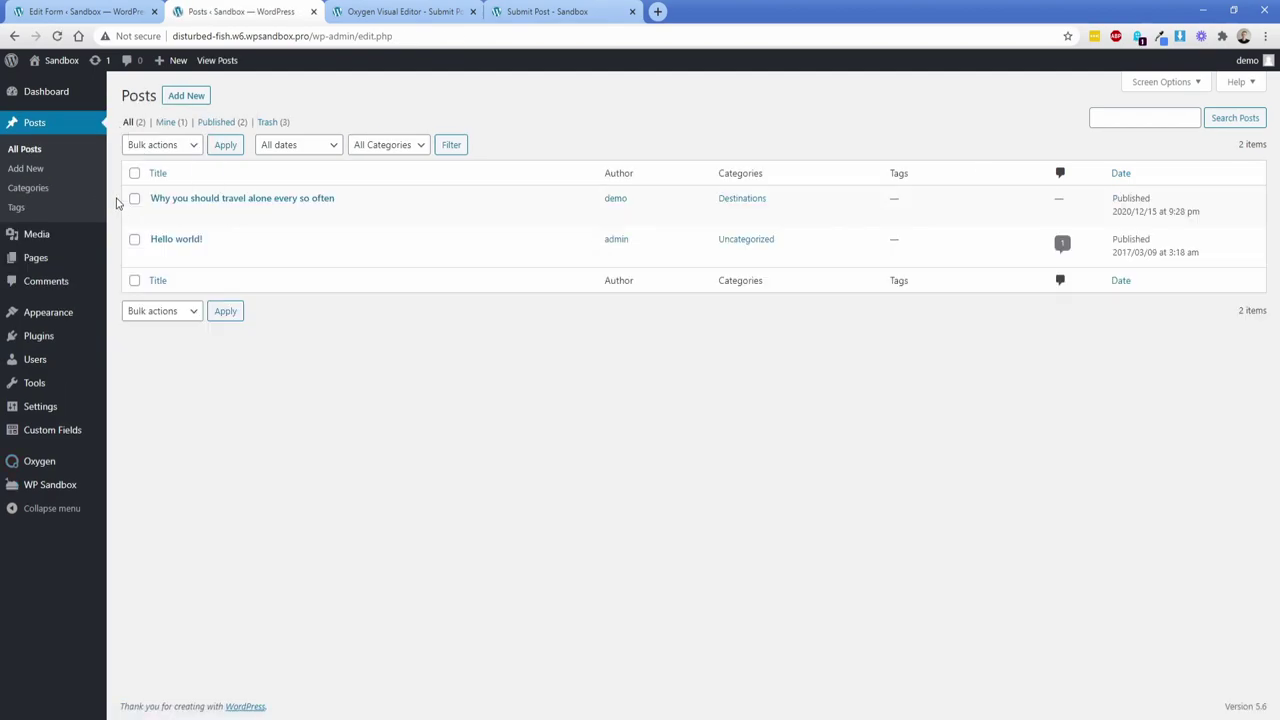
left_click(160, 213)
Examine the submitted post's title, content, categories, featured image and blog post details in the post editor
left_click_drag(126, 128, 423, 128)
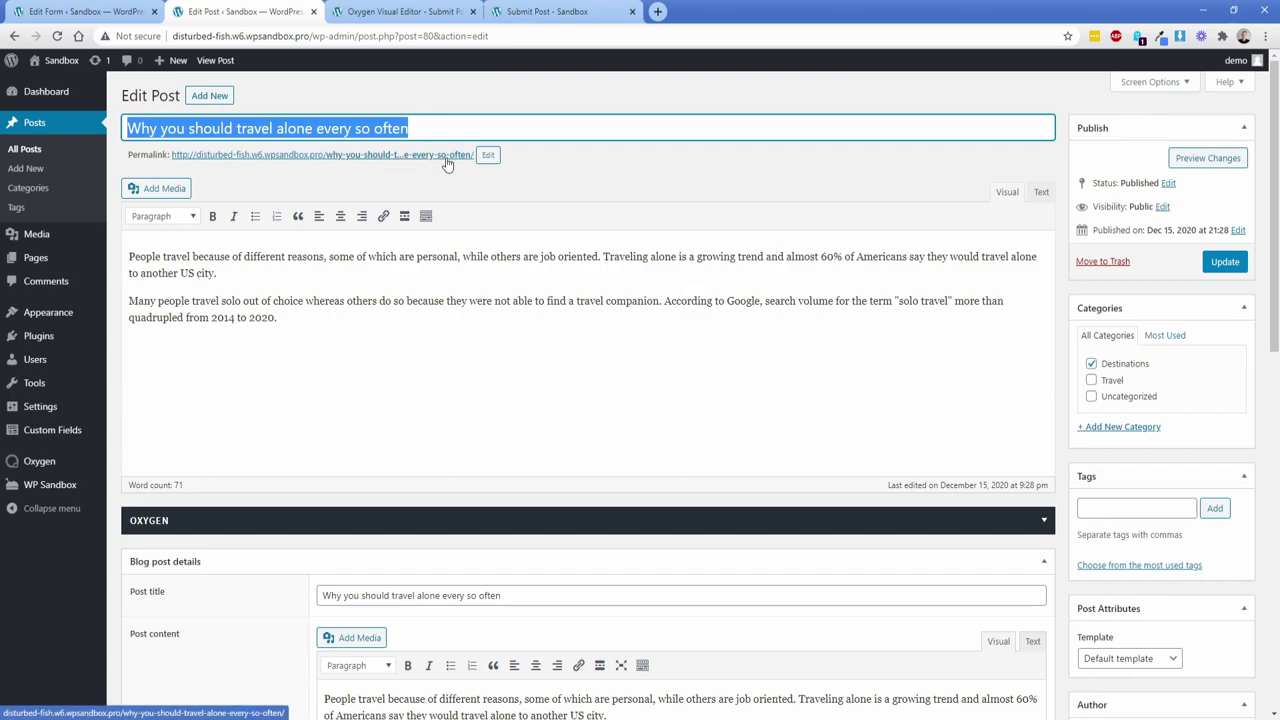
left_click_drag(129, 256, 337, 326)
left_click(330, 320)
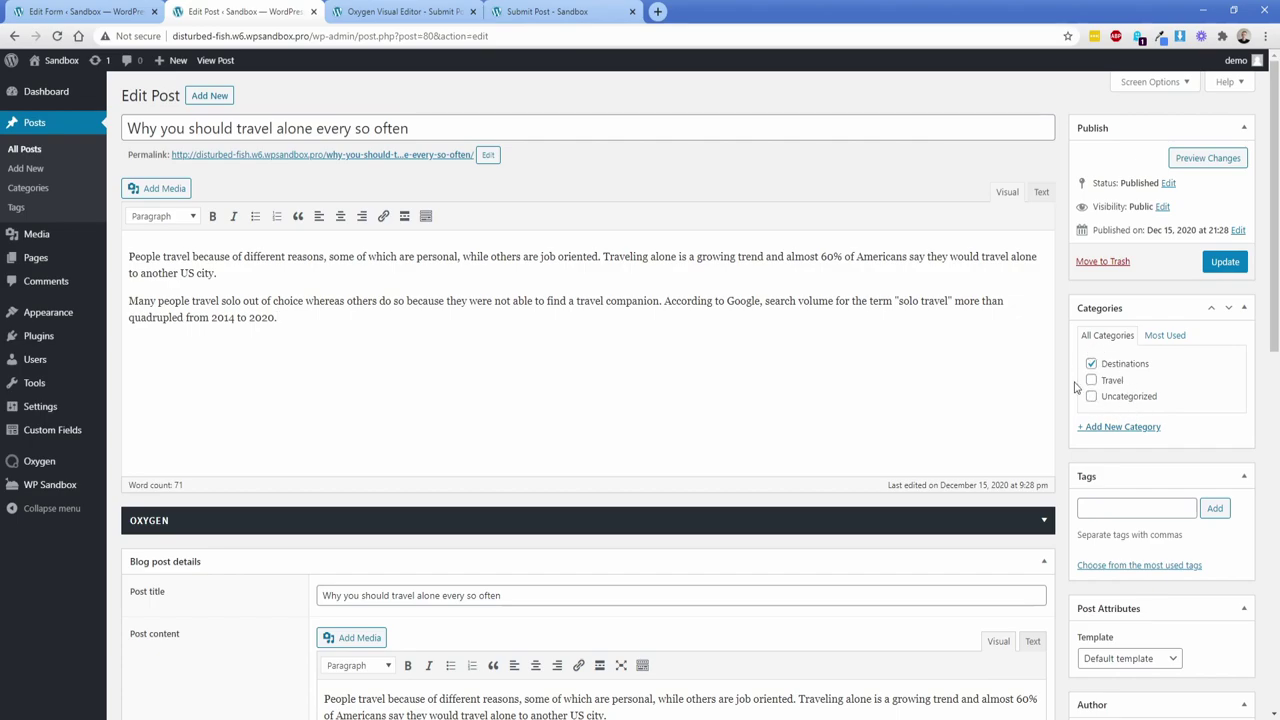
scroll(1072, 427, "down", 2)
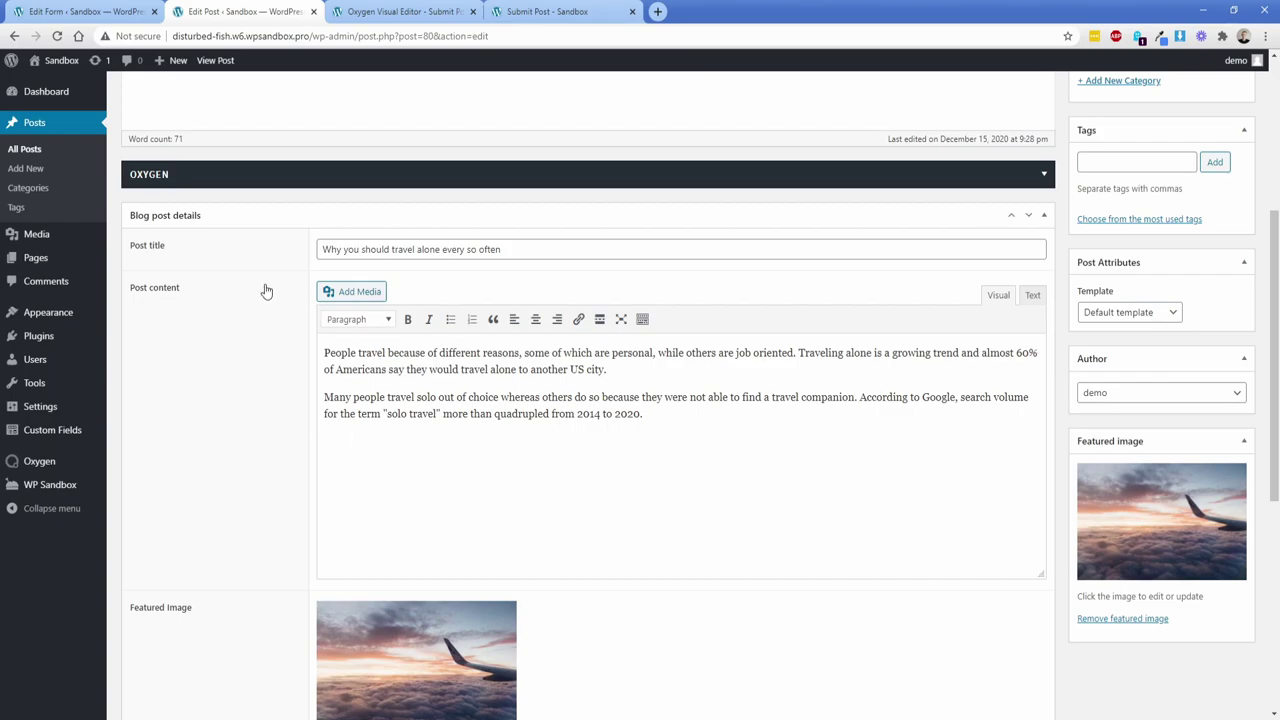
Review the submitted post's image gallery and category fields and compare the blog post details with its standard title, content and featured image
scroll(275, 343, "down", 6)
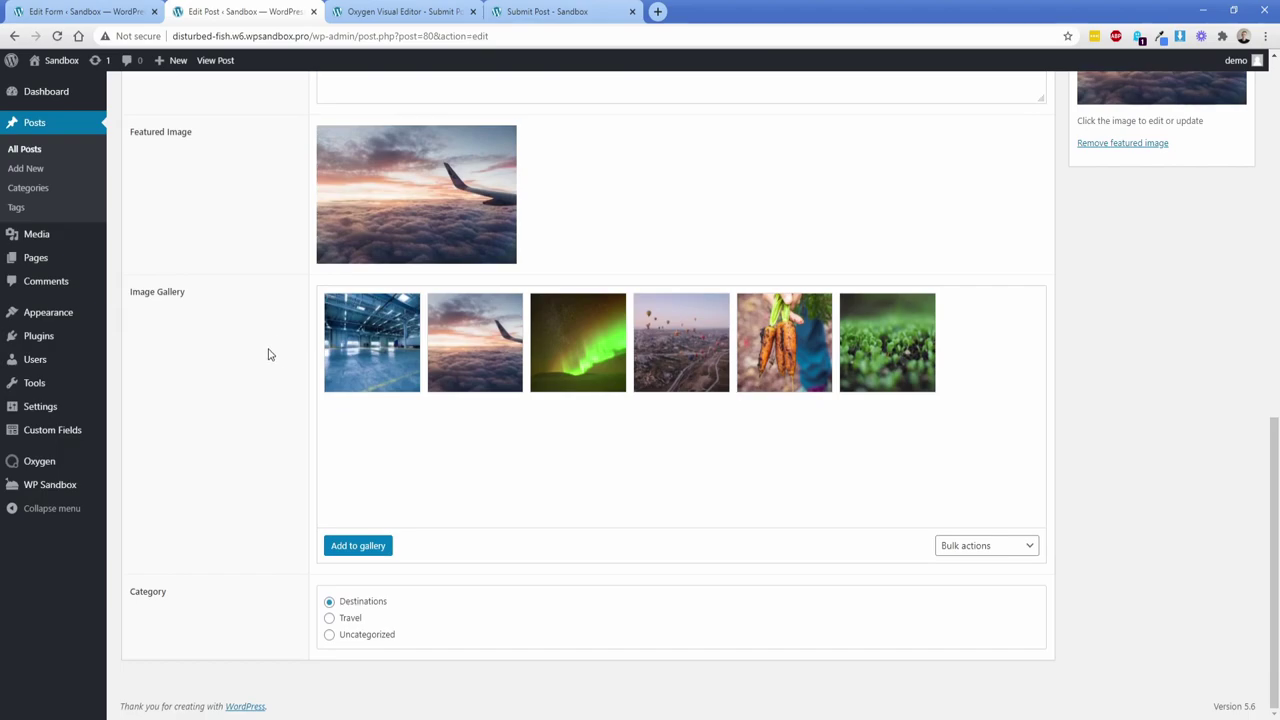
scroll(286, 414, "up", 4)
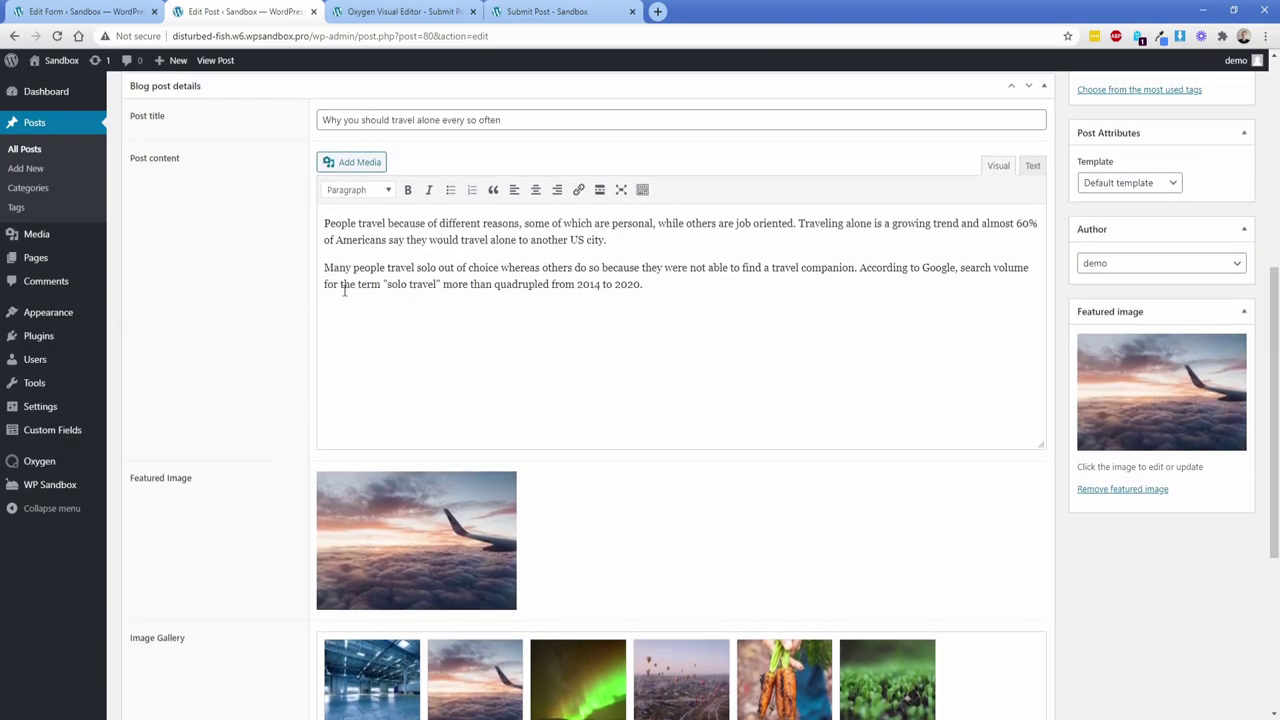
scroll(350, 333, "up", 6)
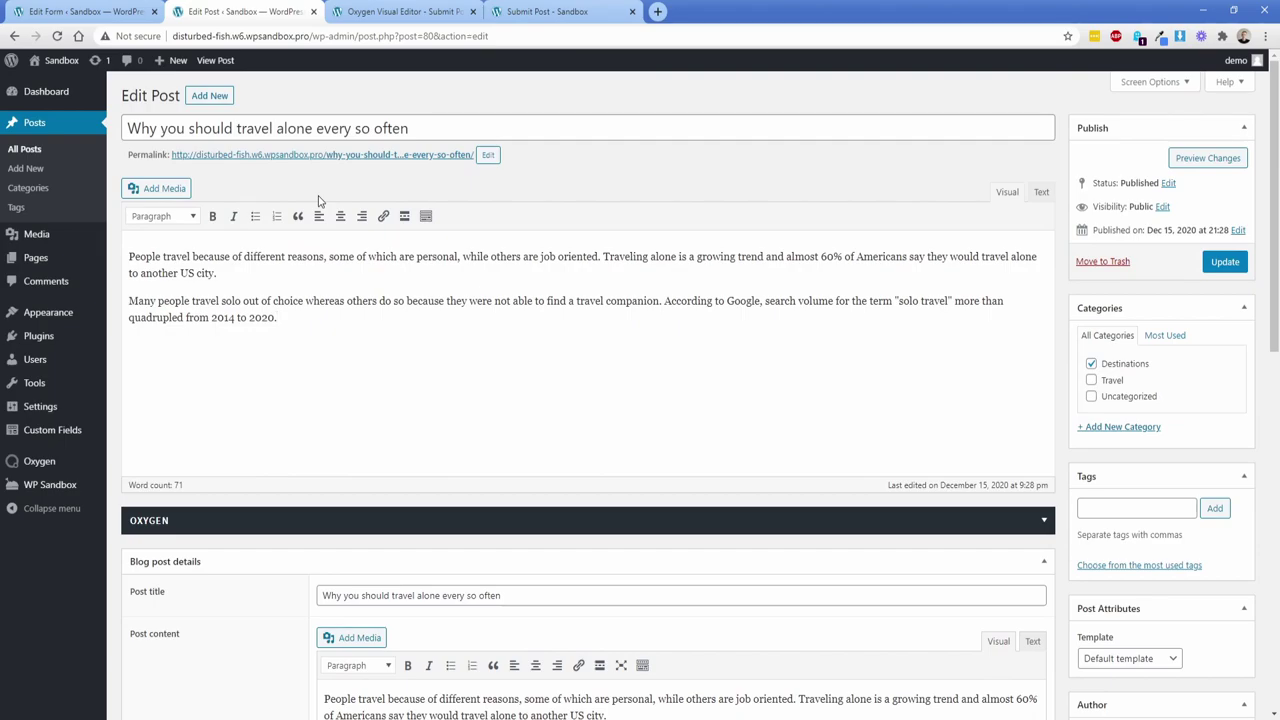
scroll(367, 393, "down", 4)
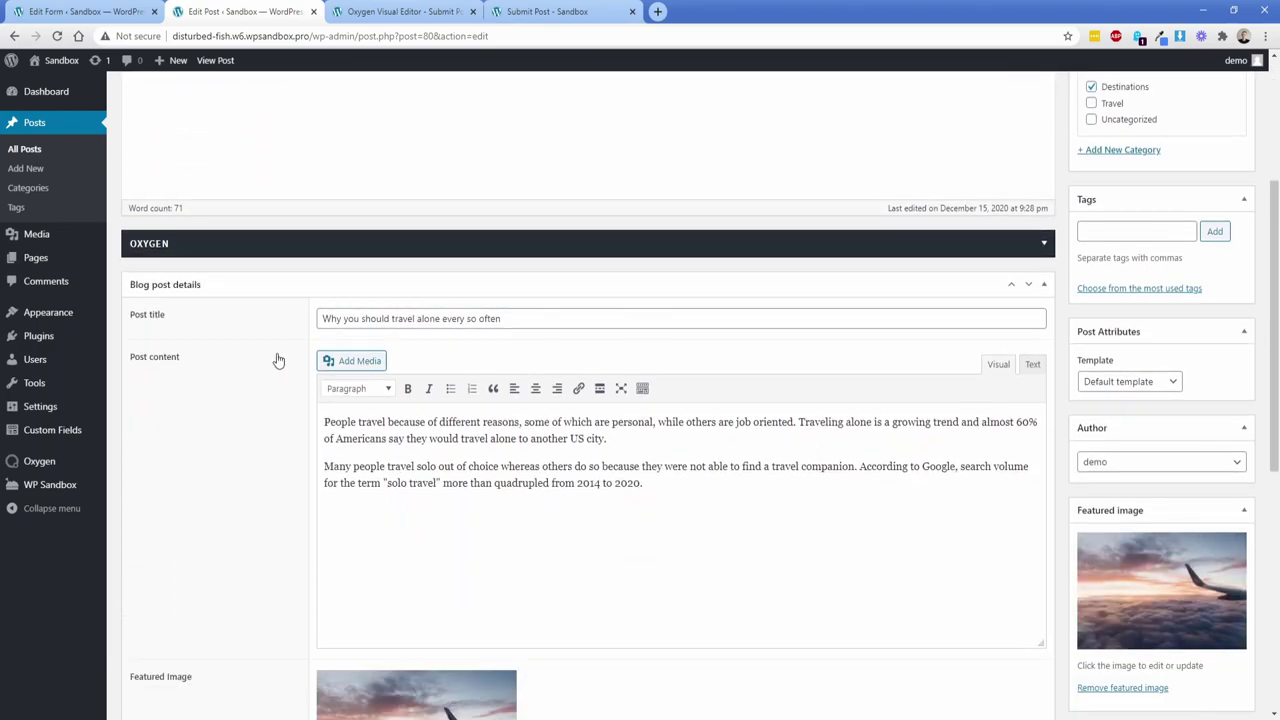
scroll(343, 380, "down", 5)
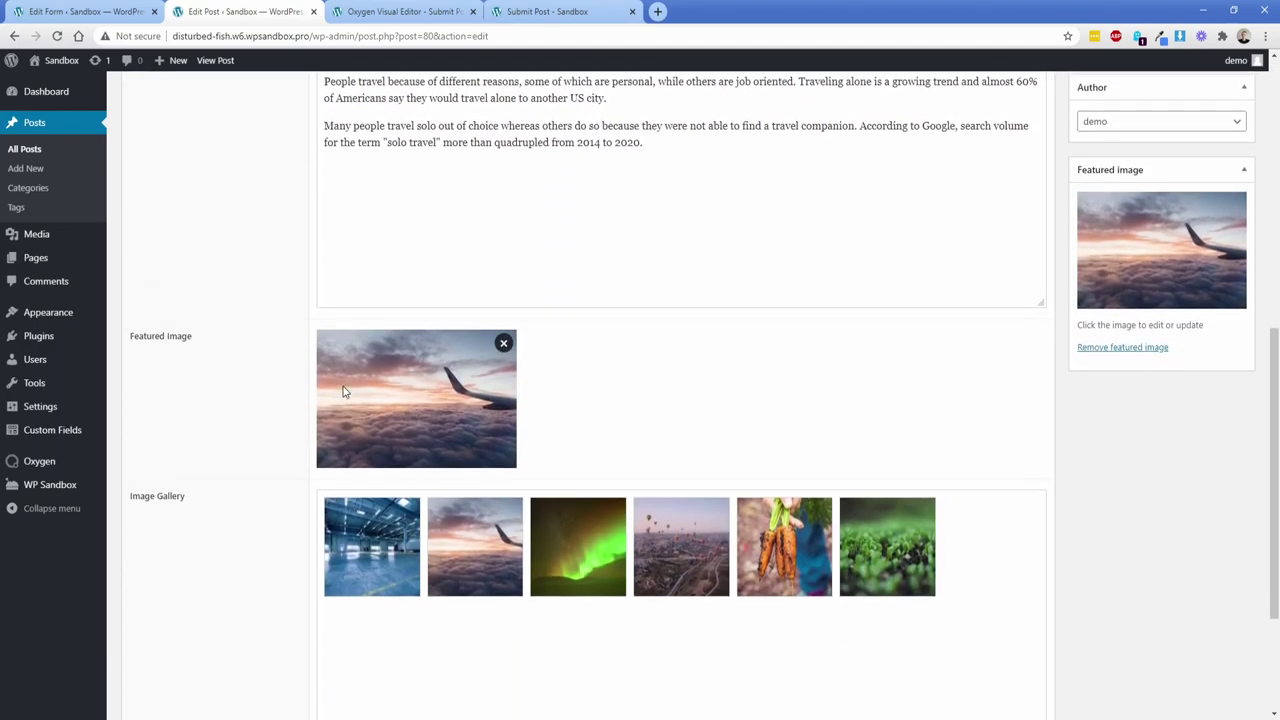
scroll(310, 423, "up", 4)
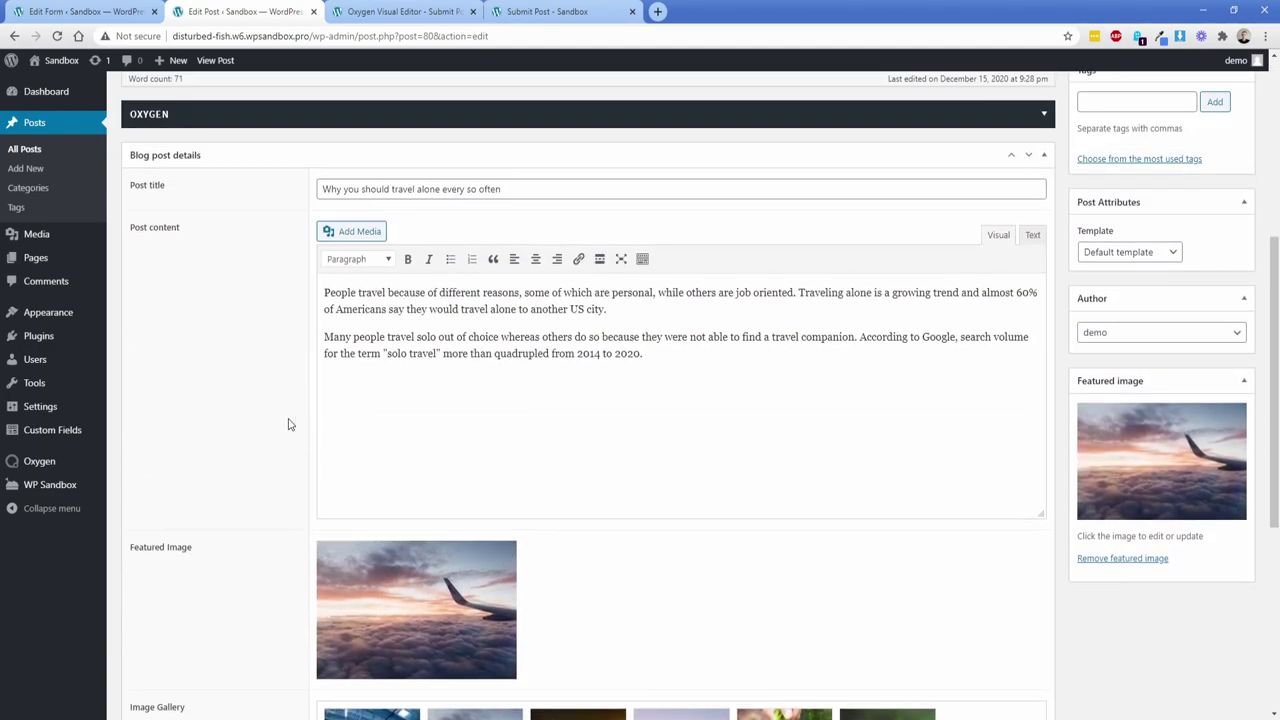
scroll(265, 423, "up", 5)
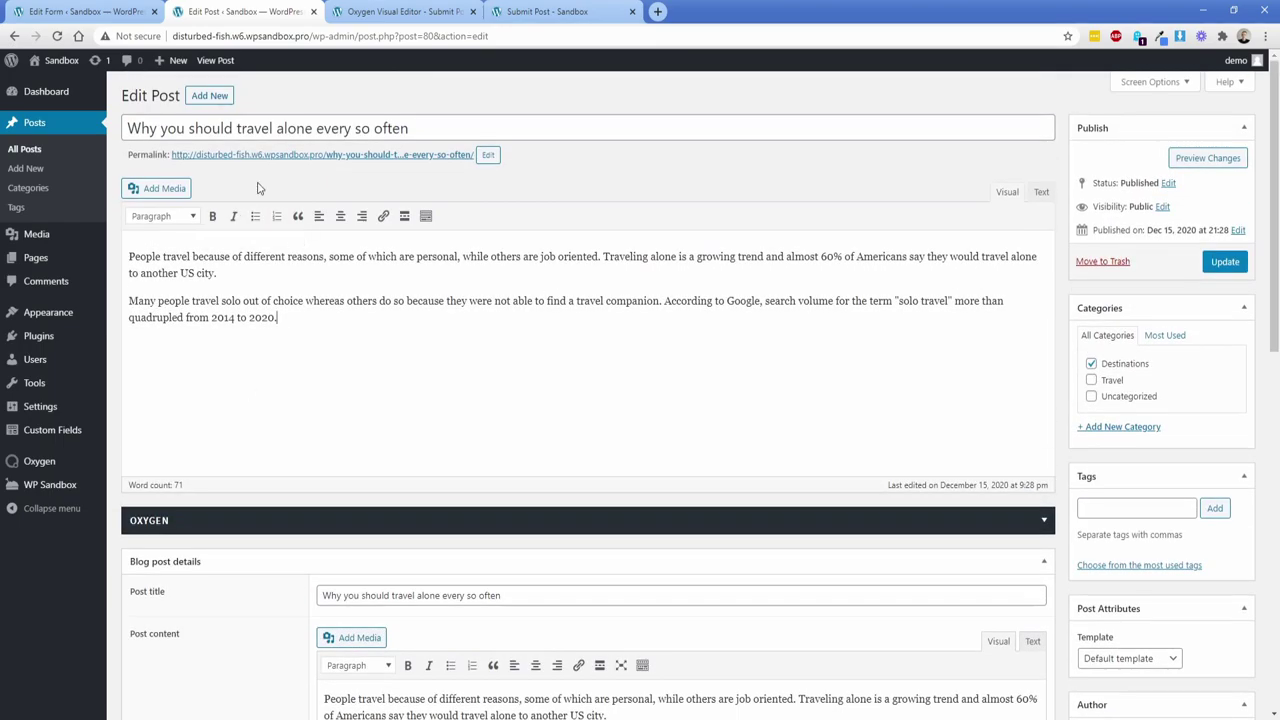
Close the other browser tabs and set the Submit New Post form to hide on successful submission
left_click(314, 12)
left_click(314, 12)
left_click(314, 12)
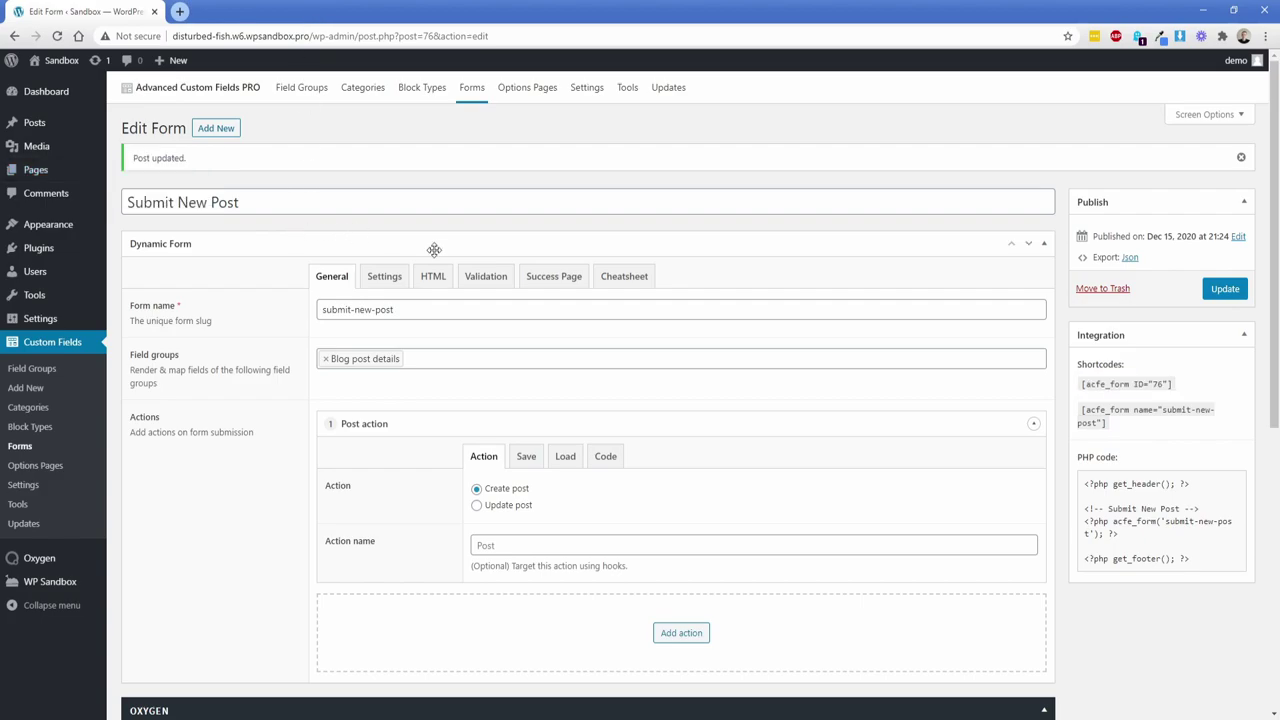
left_click(553, 283)
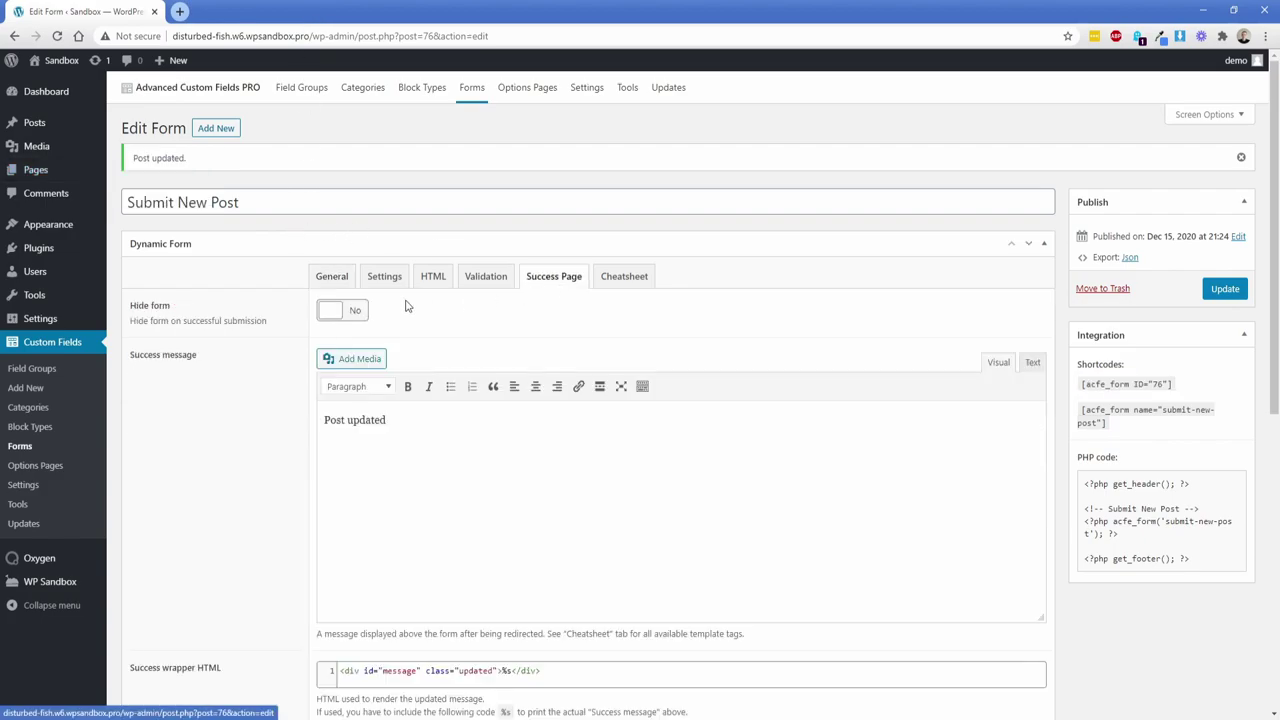
left_click(346, 314)
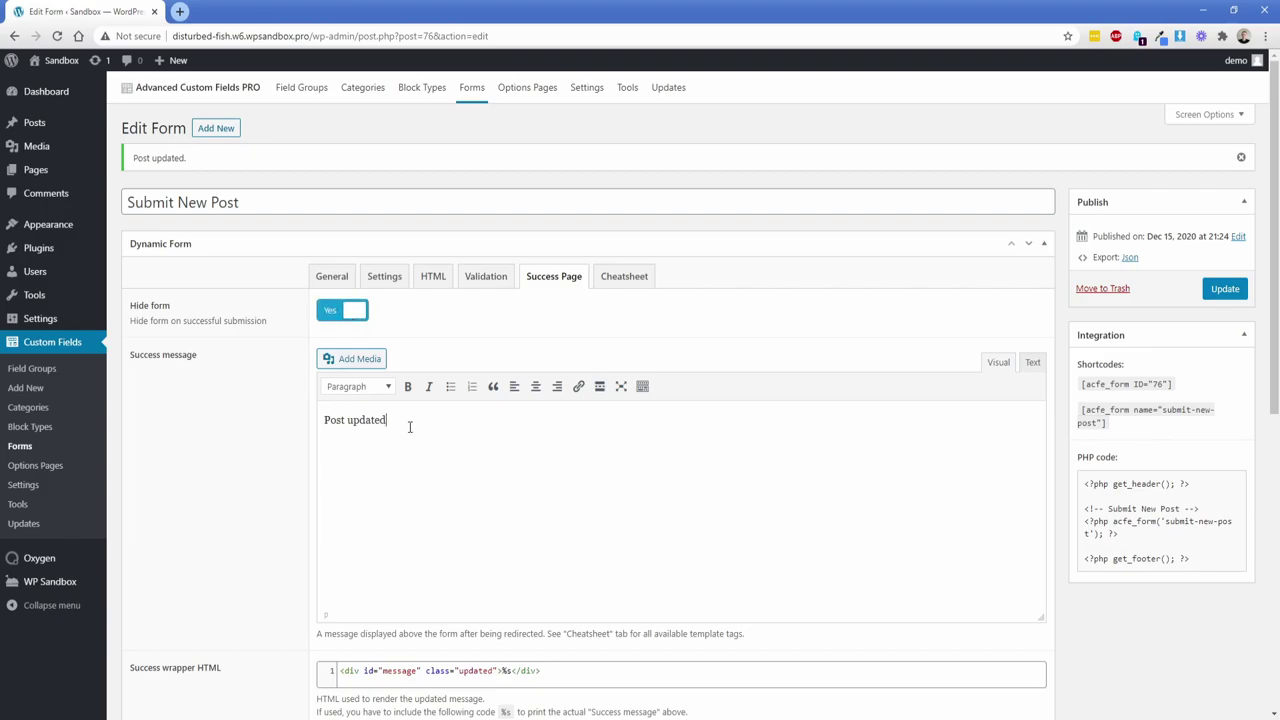
Change the success message to a bold "Post updated!" and update the Submit New Post form
triple_click(366, 421)
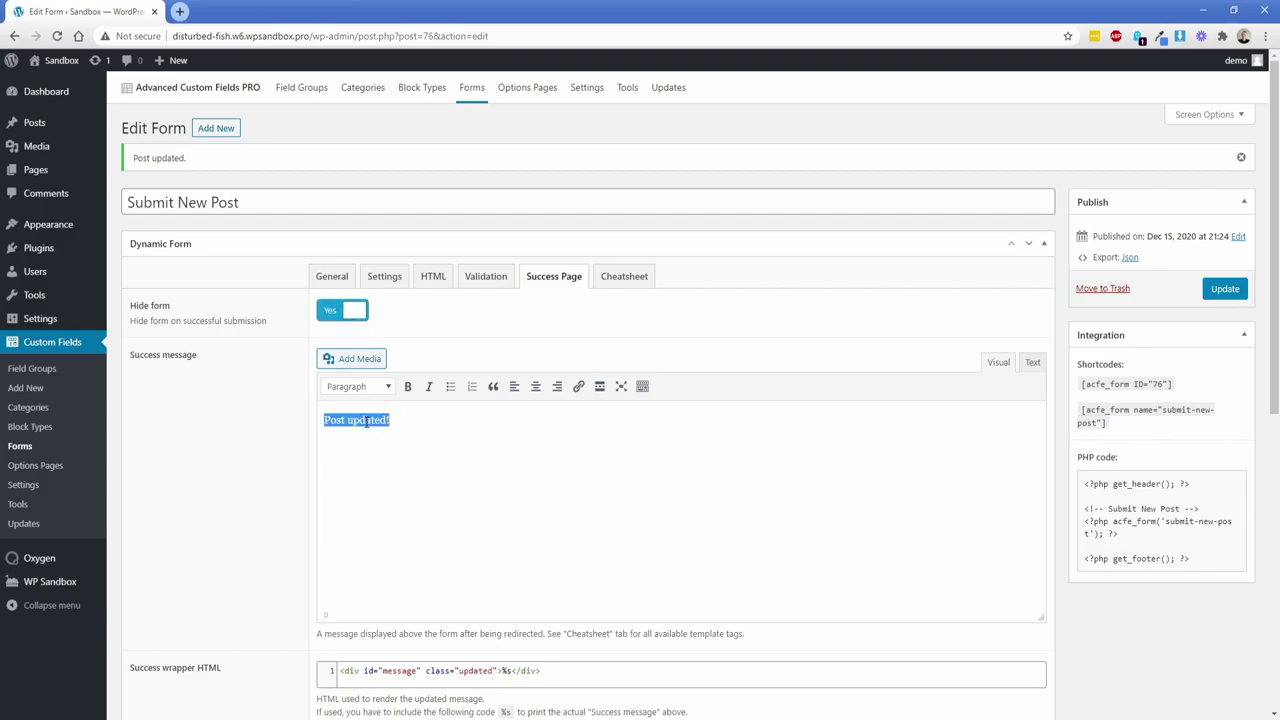
key("ctrl+b")
left_click(455, 430)
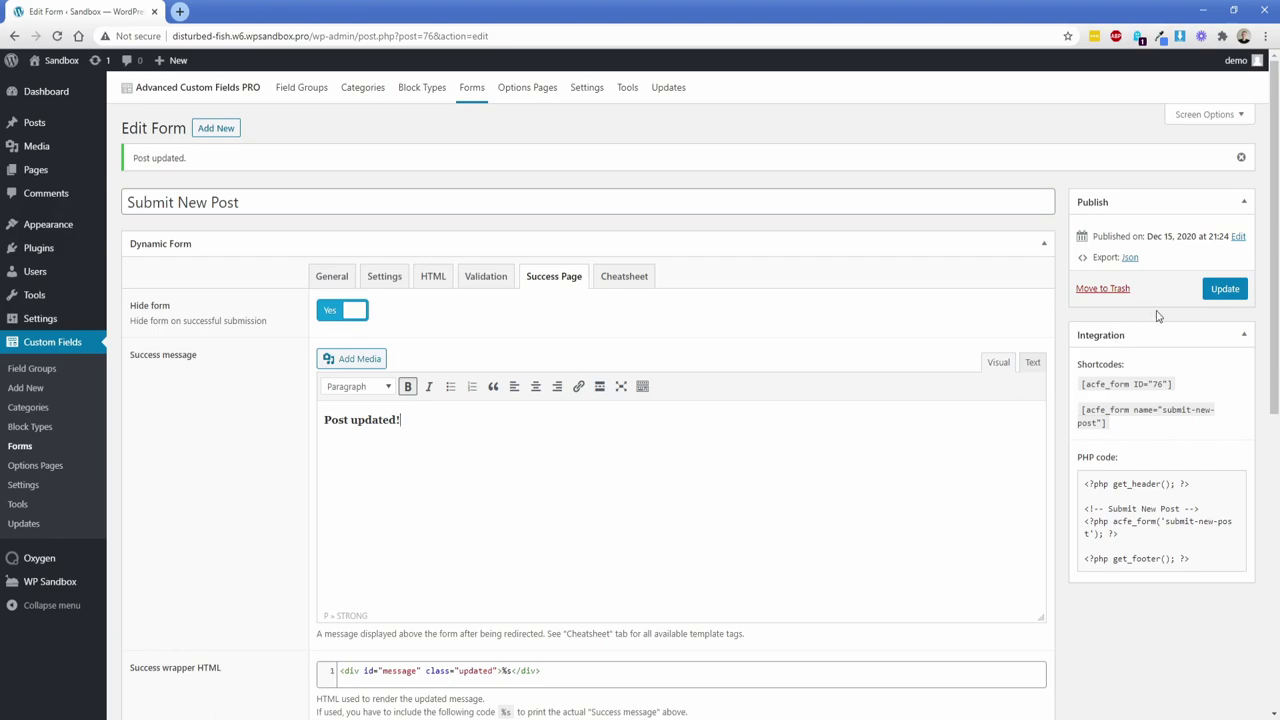
left_click(1224, 288)
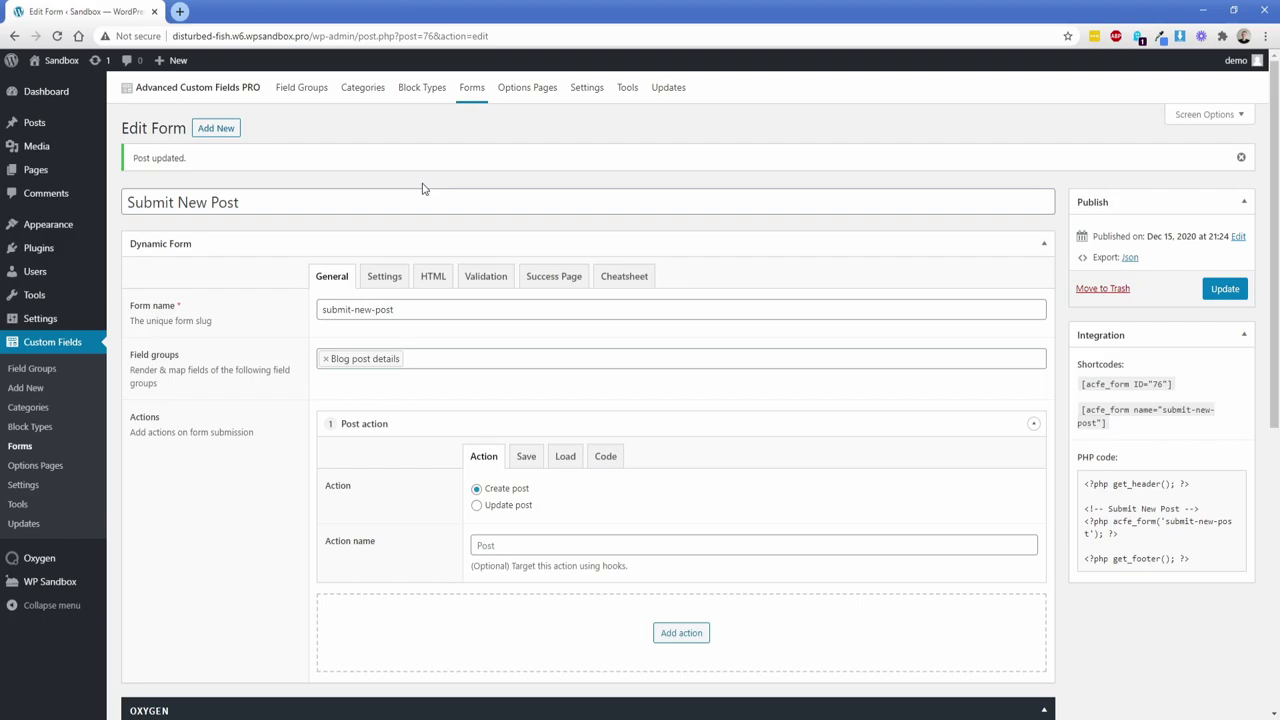
Create and publish a new form titled "Update Post" with the form name update-post and the Blog post details field group
left_click(216, 130)
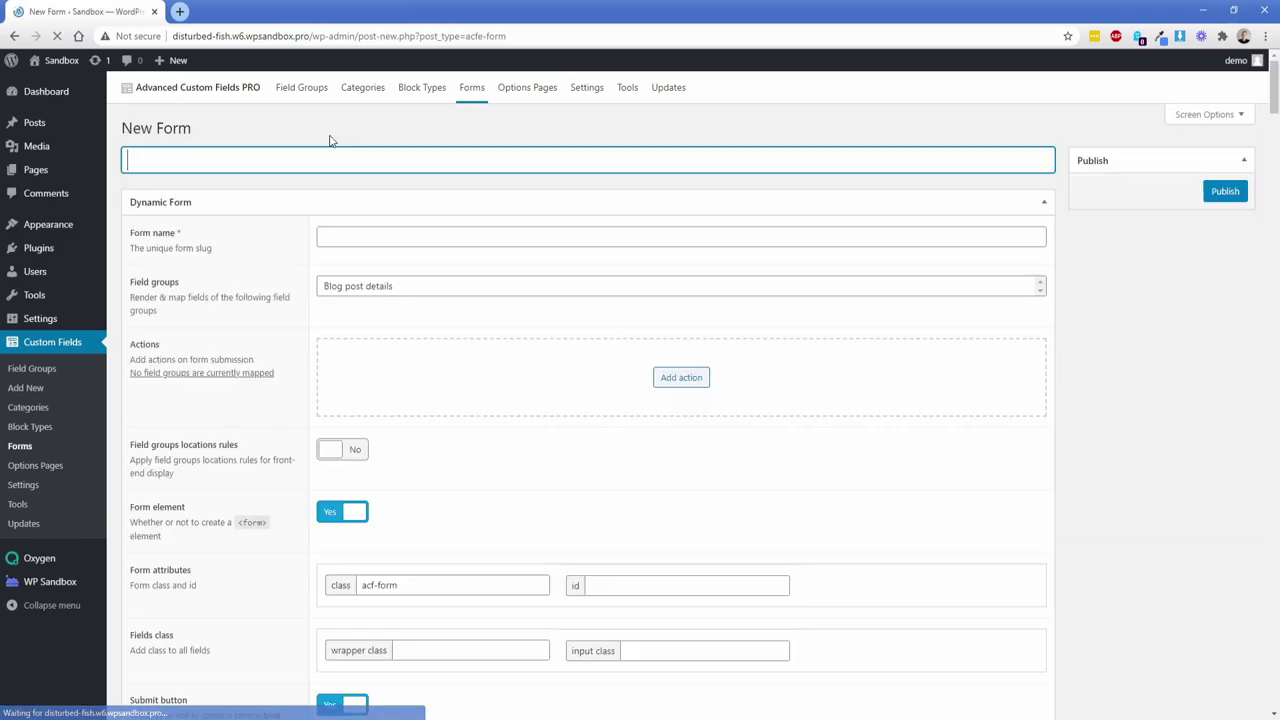
type("Update Post")
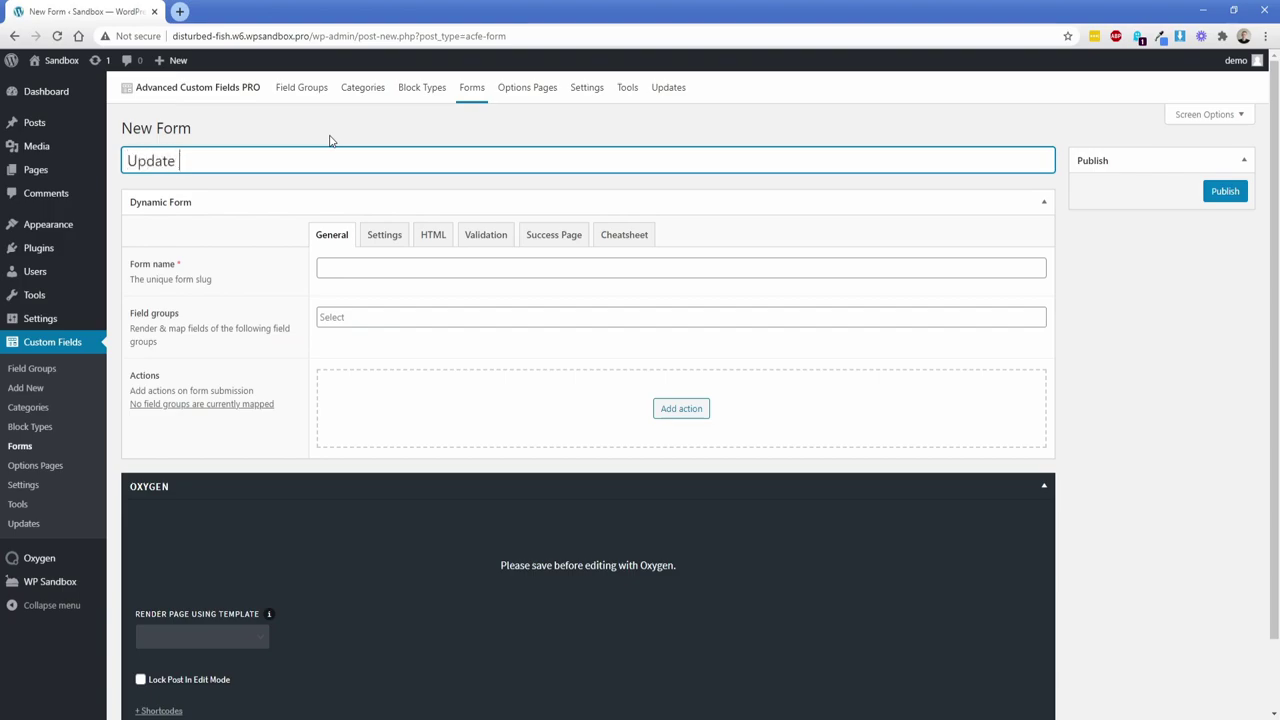
left_click(322, 267)
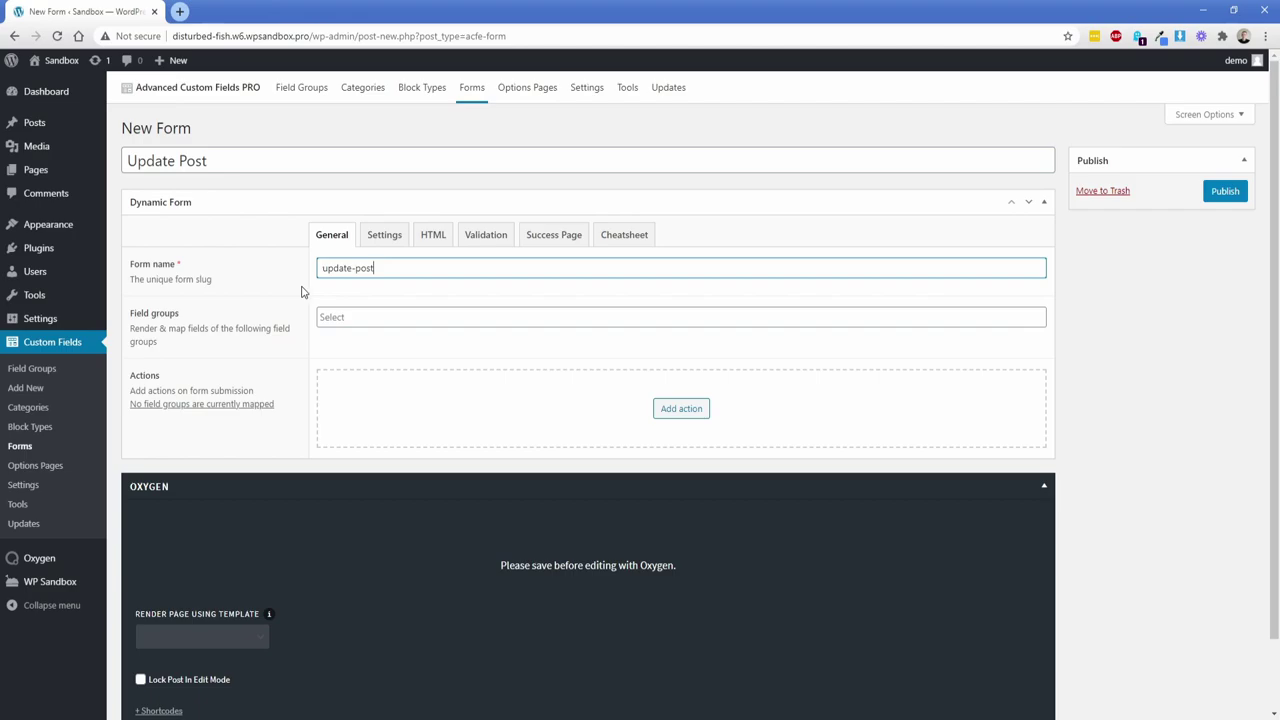
left_click(362, 315)
left_click(373, 340)
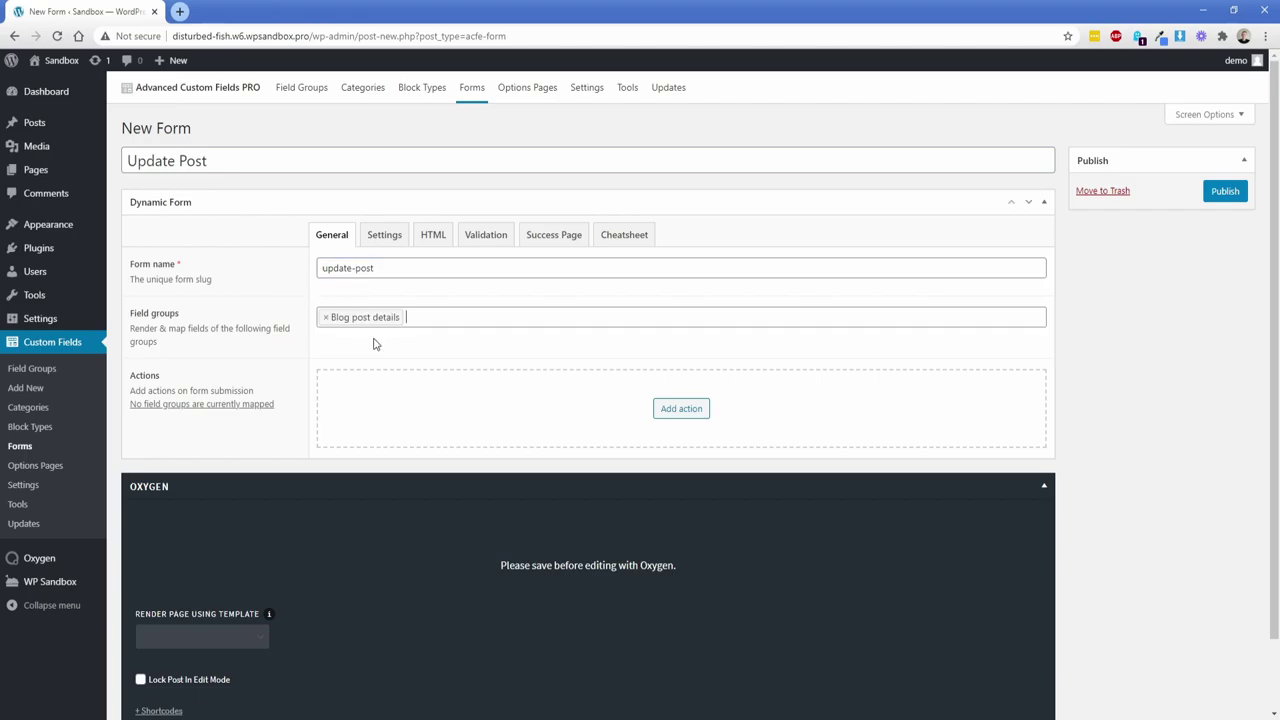
left_click(1225, 191)
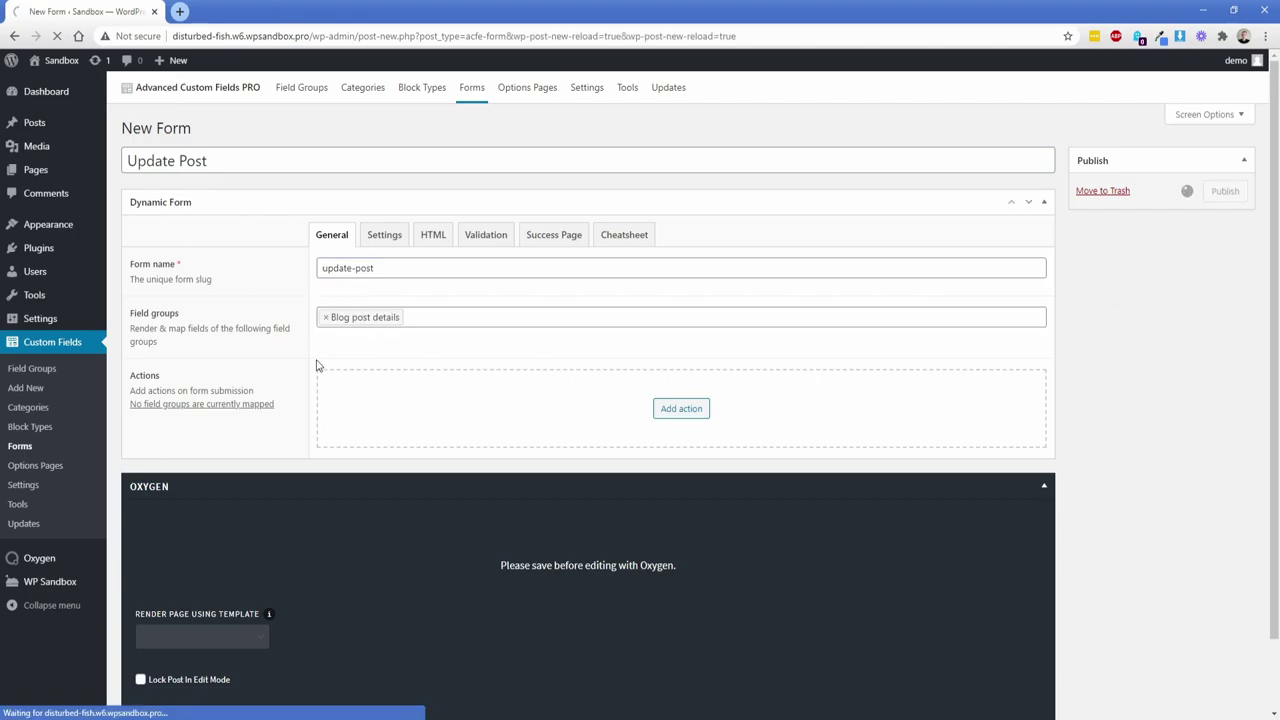
Add a Post action to the Update Post form and set its action to Update post
left_click(681, 450)
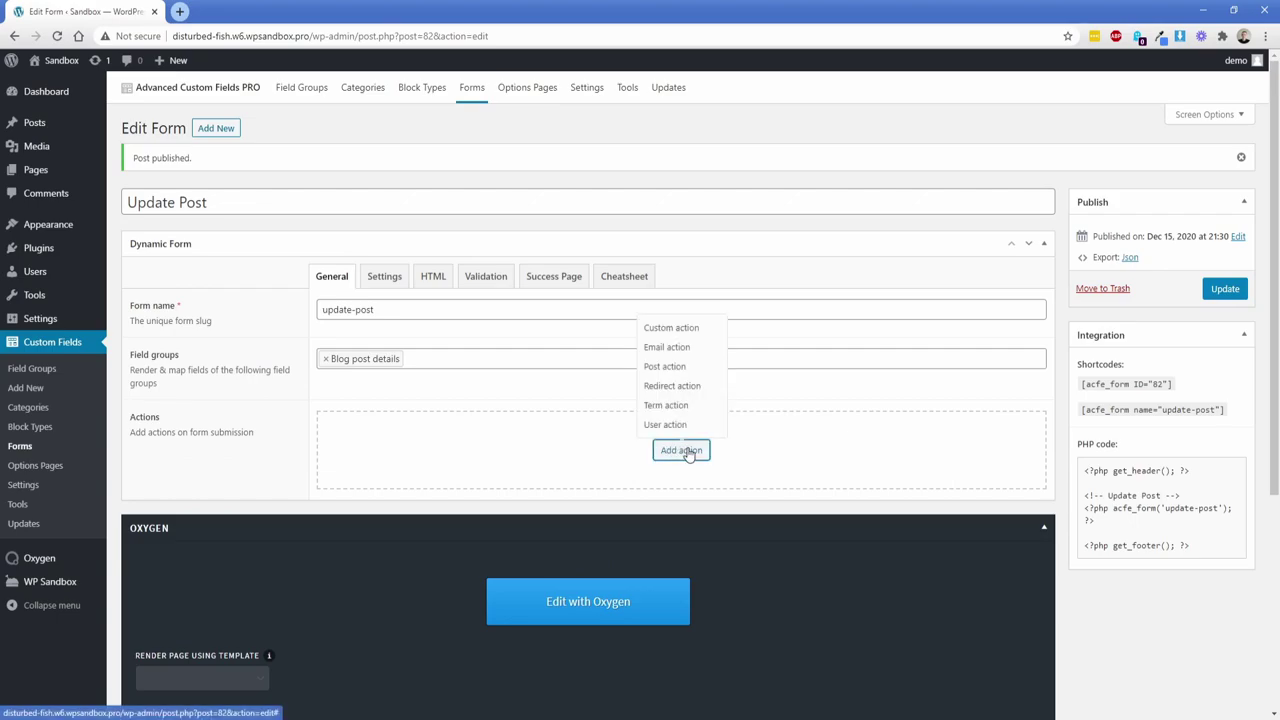
left_click(665, 367)
scroll(560, 340, "down", 2)
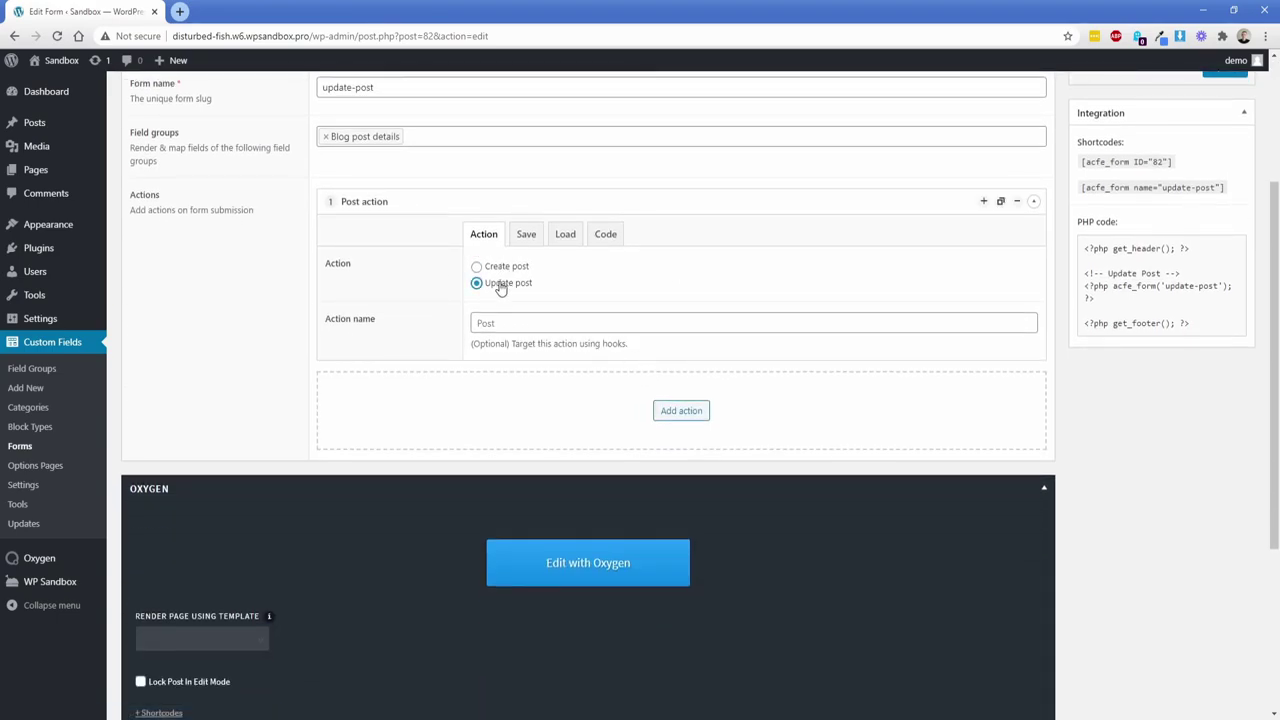
In the action's save settings, map the post title to the Post title field and the post content to the Post content field
left_click(526, 236)
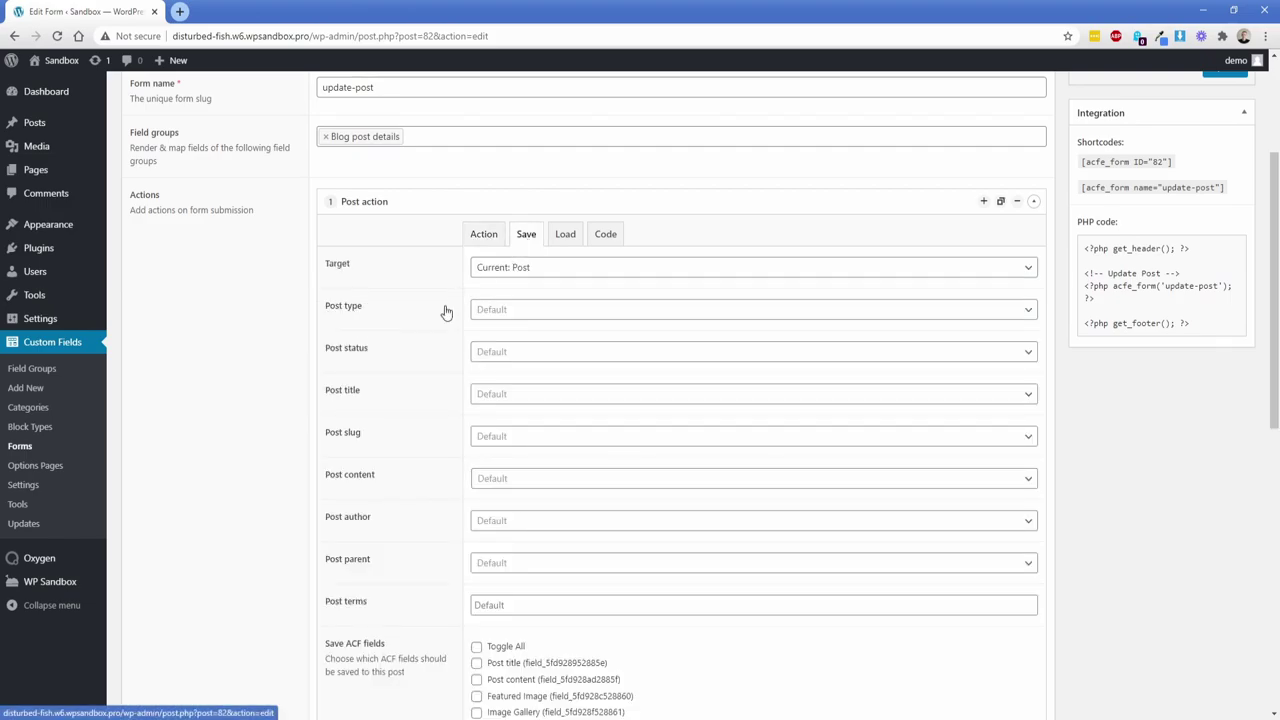
scroll(433, 318, "down", 1)
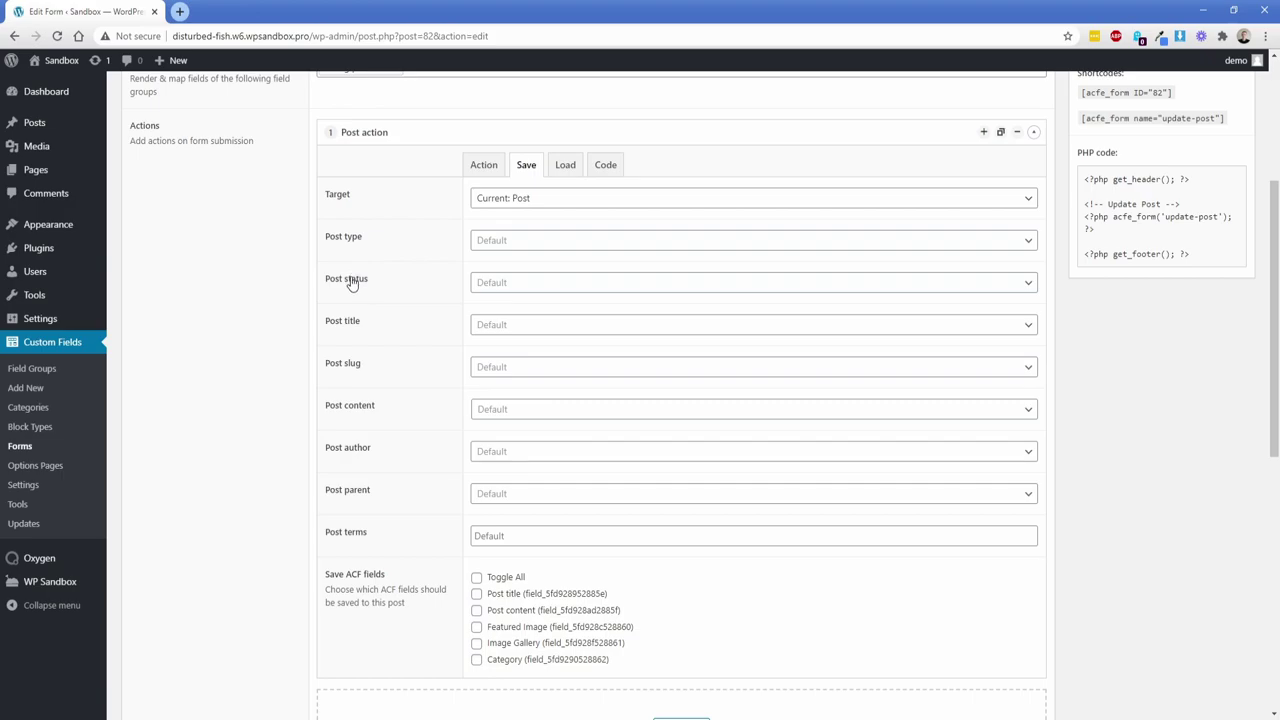
left_click(506, 328)
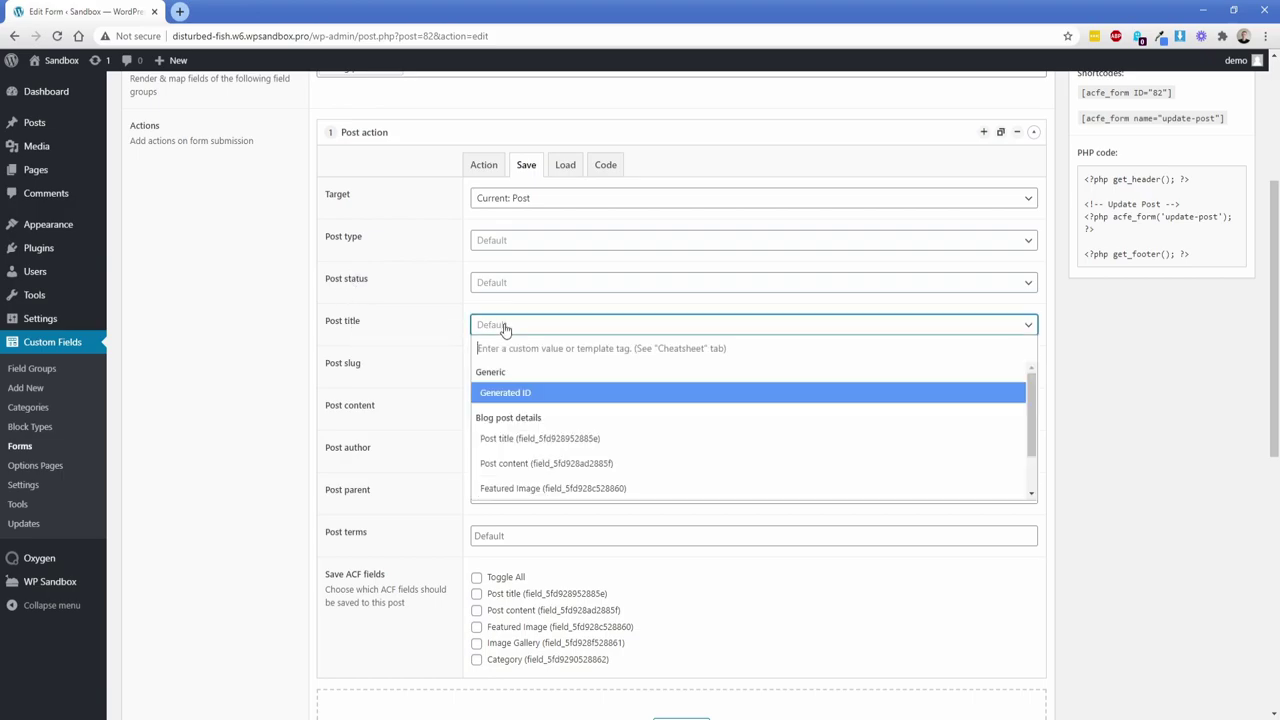
left_click(520, 439)
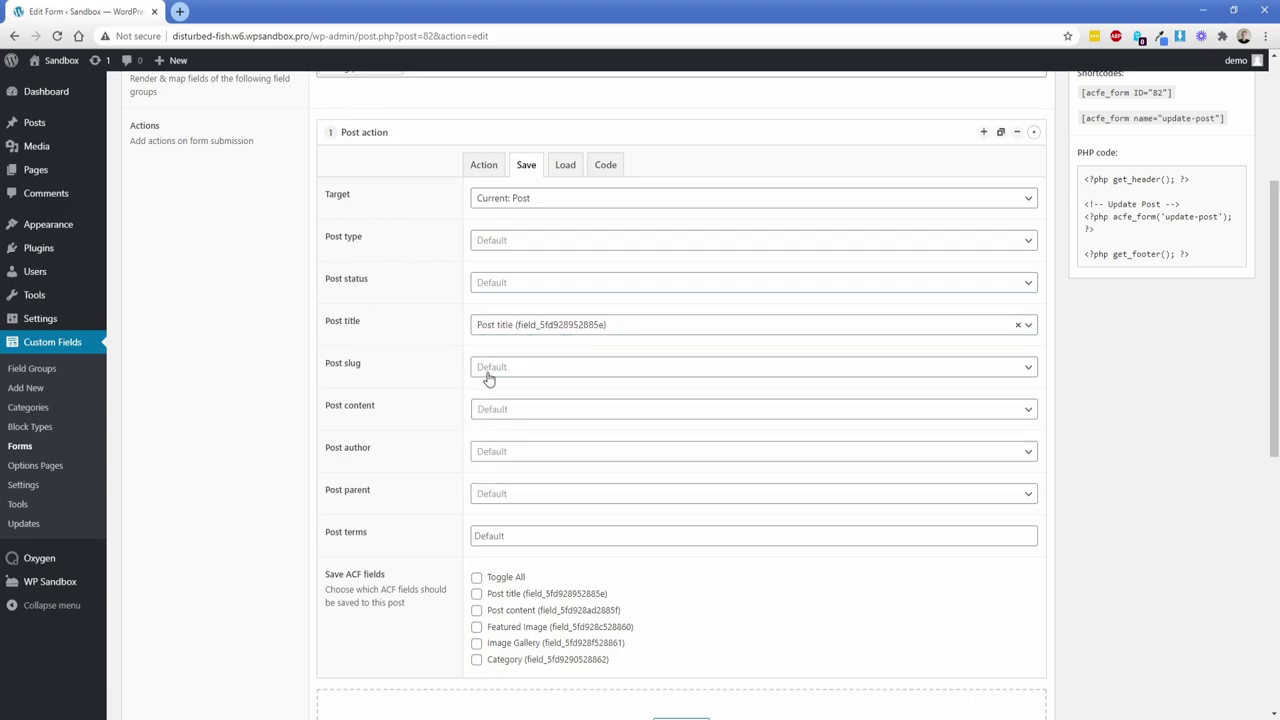
left_click(490, 416)
left_click(521, 548)
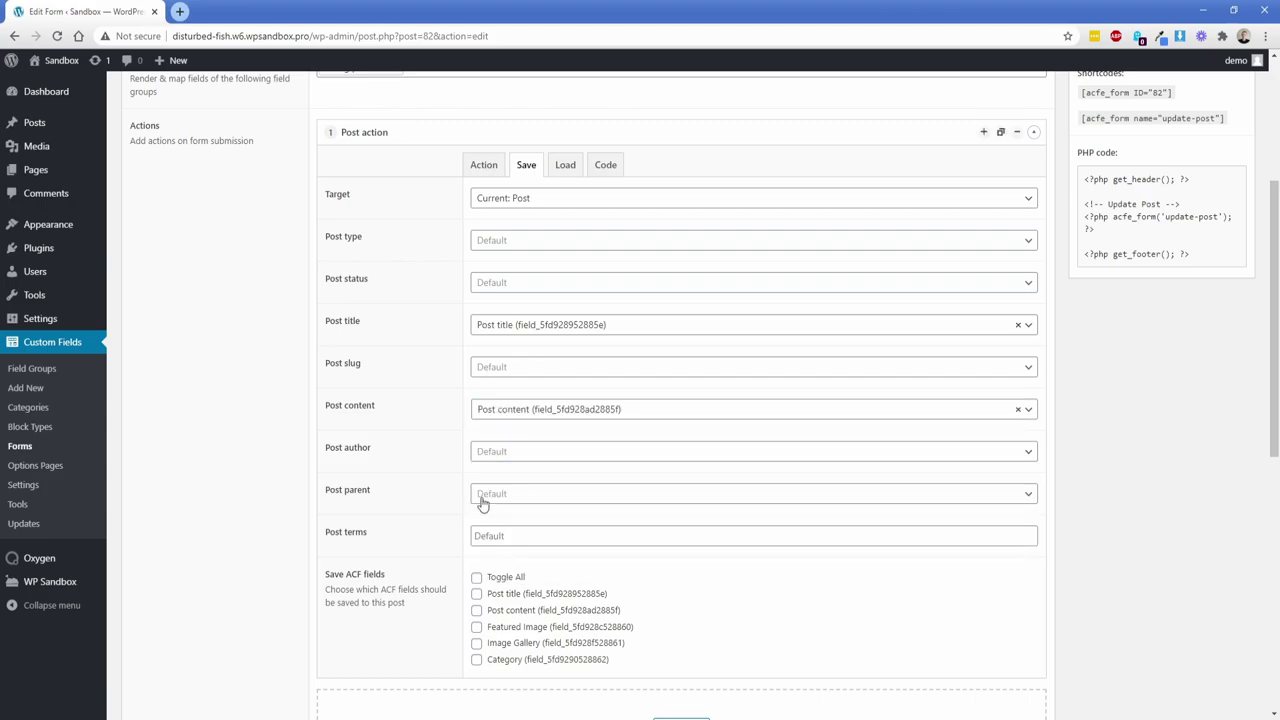
Map the saved post terms to the Category field and select all ACF fields for saving
scroll(391, 484, "down", 2)
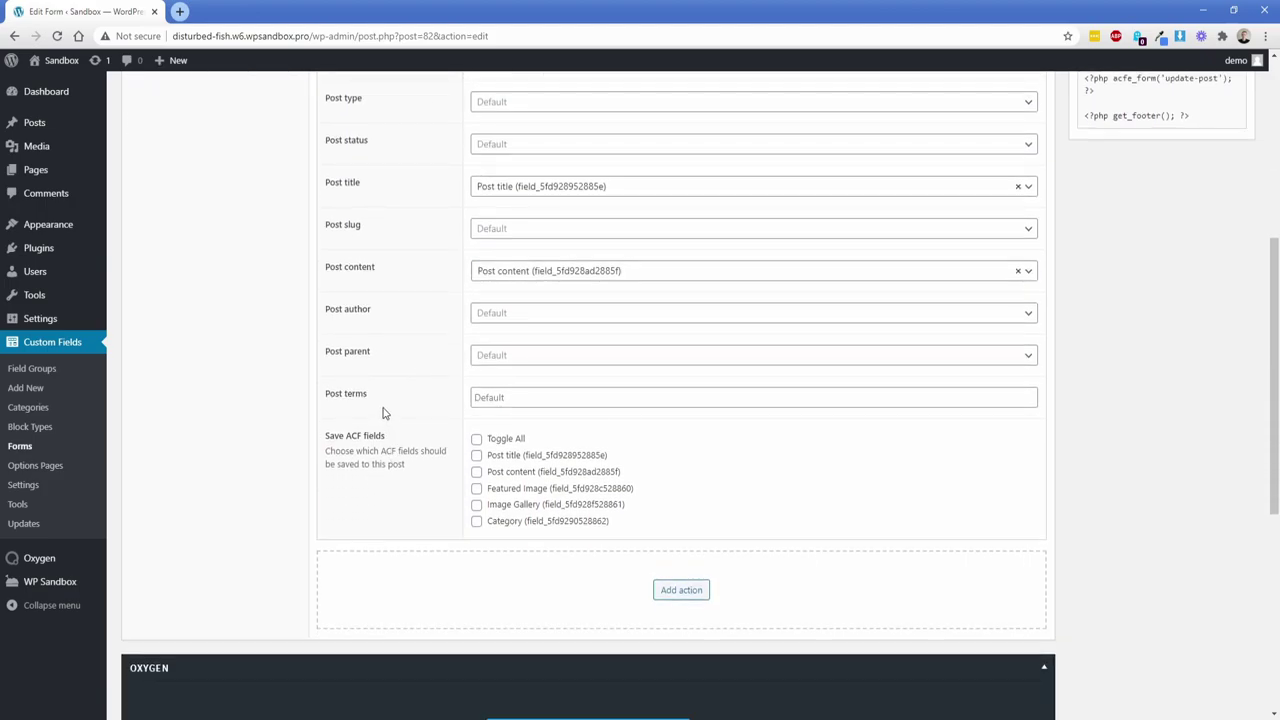
left_click(480, 400)
scroll(510, 470, "down", 2)
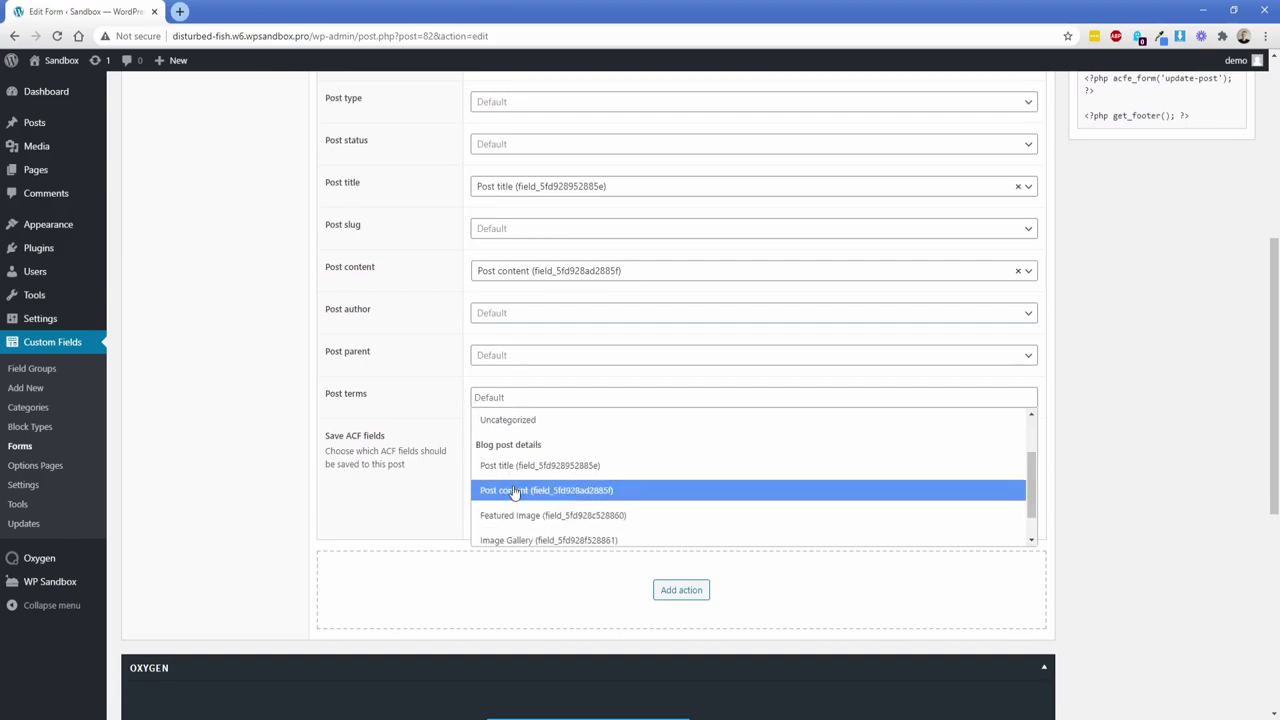
scroll(514, 492, "down", 1)
left_click(508, 530)
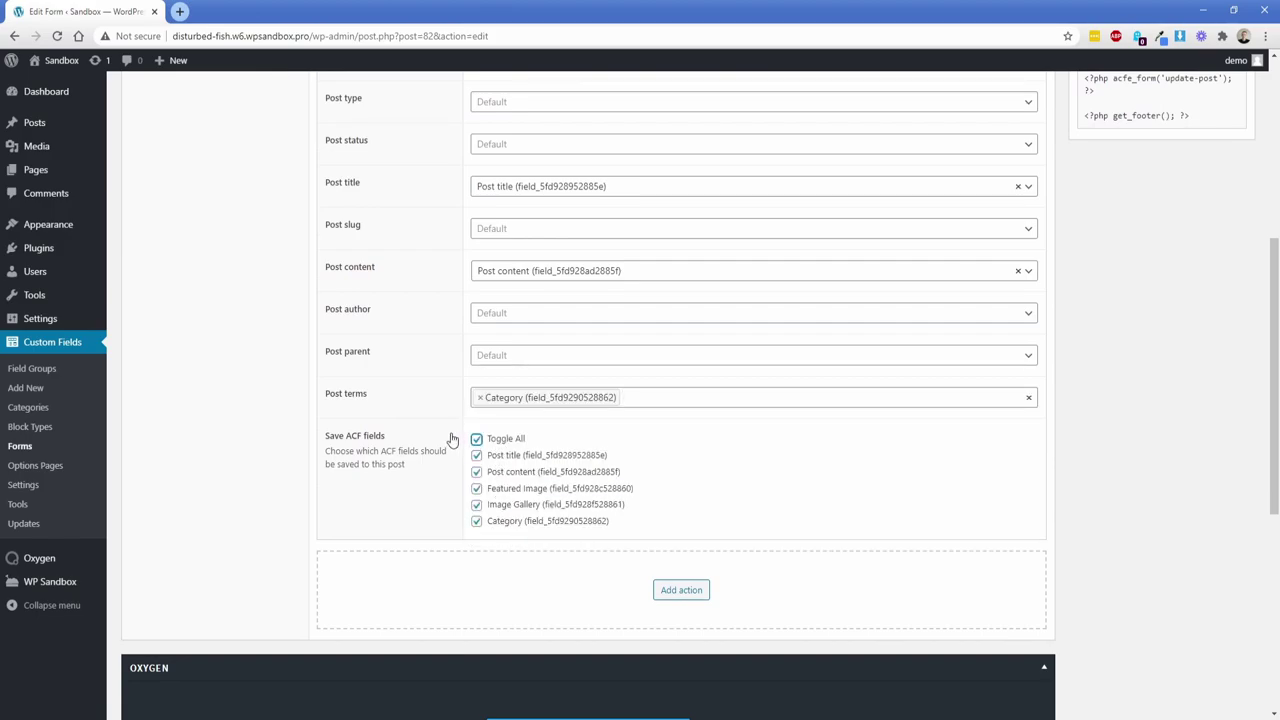
Enable Load Values for the post action so that the form inputs are filled with values
scroll(443, 449, "up", 5)
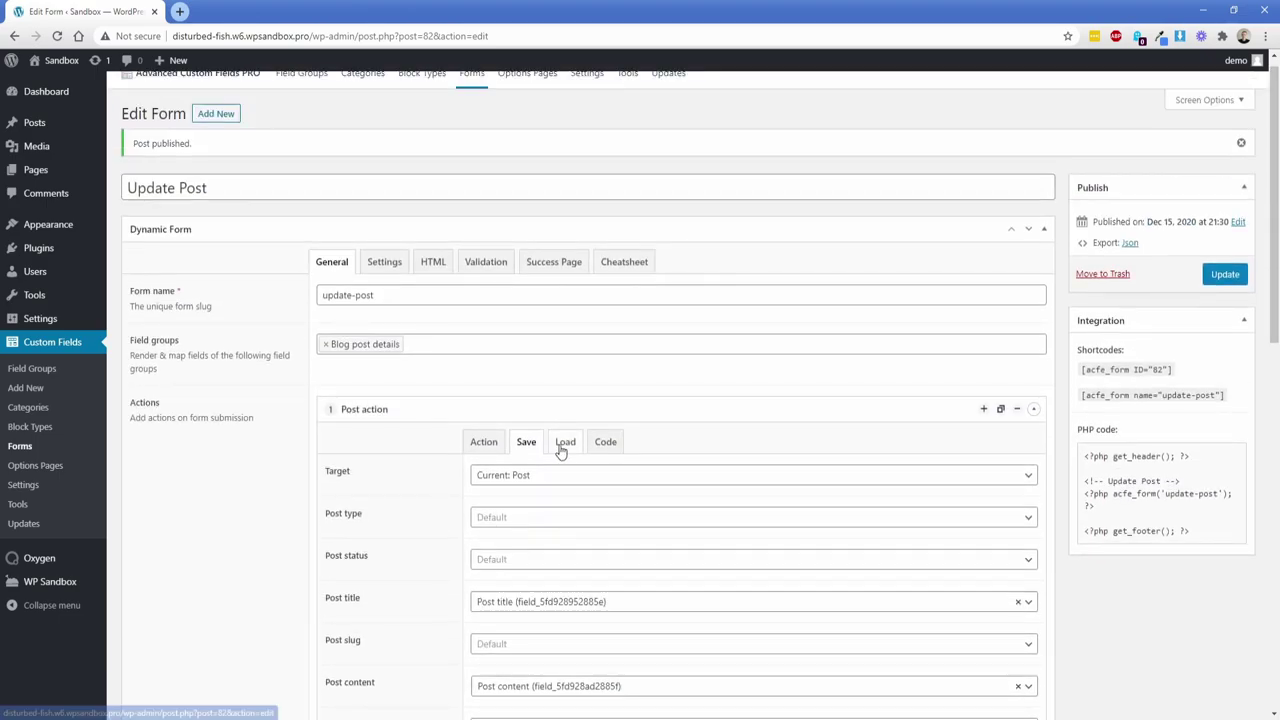
left_click(563, 447)
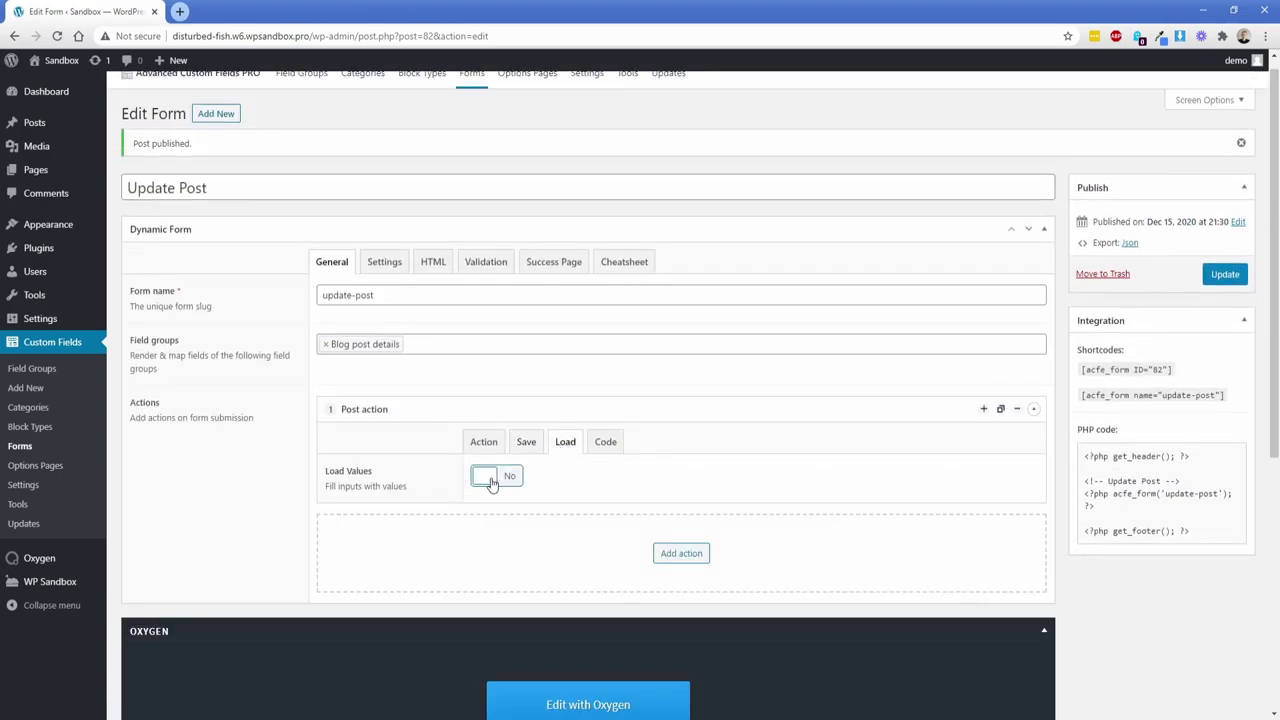
left_click(491, 482)
scroll(436, 470, "down", 3)
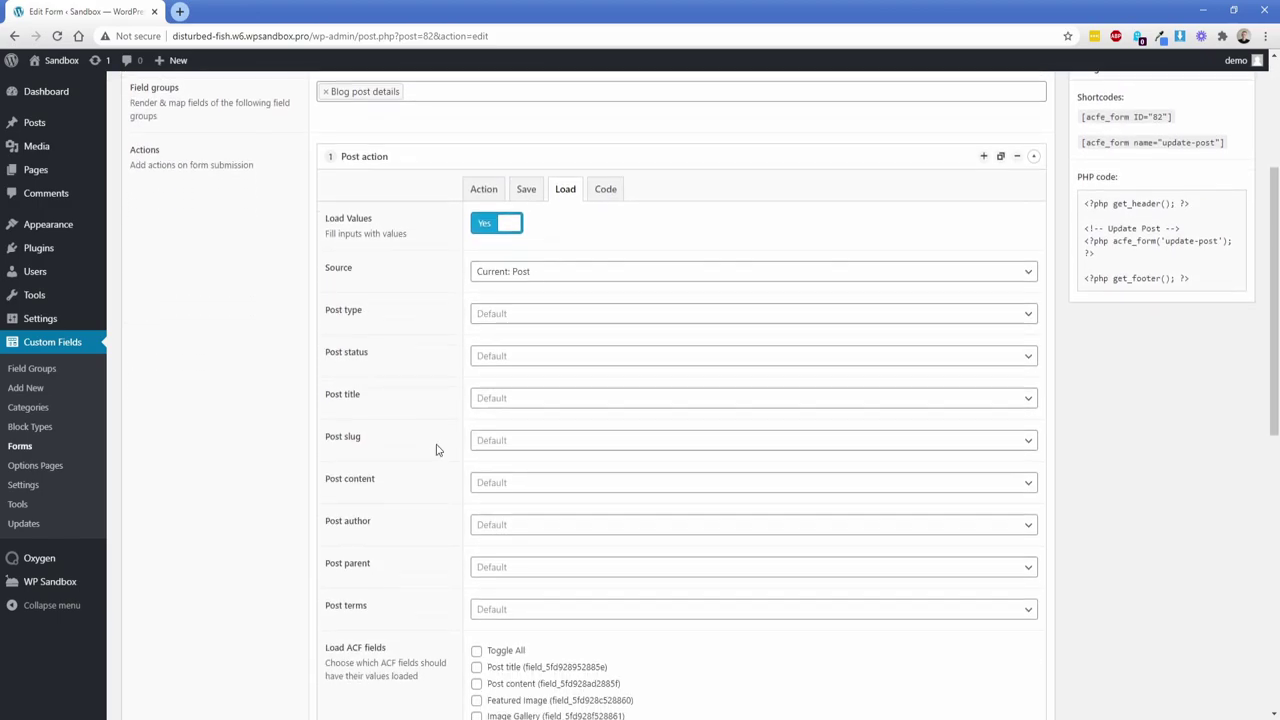
scroll(437, 380, "down", 1)
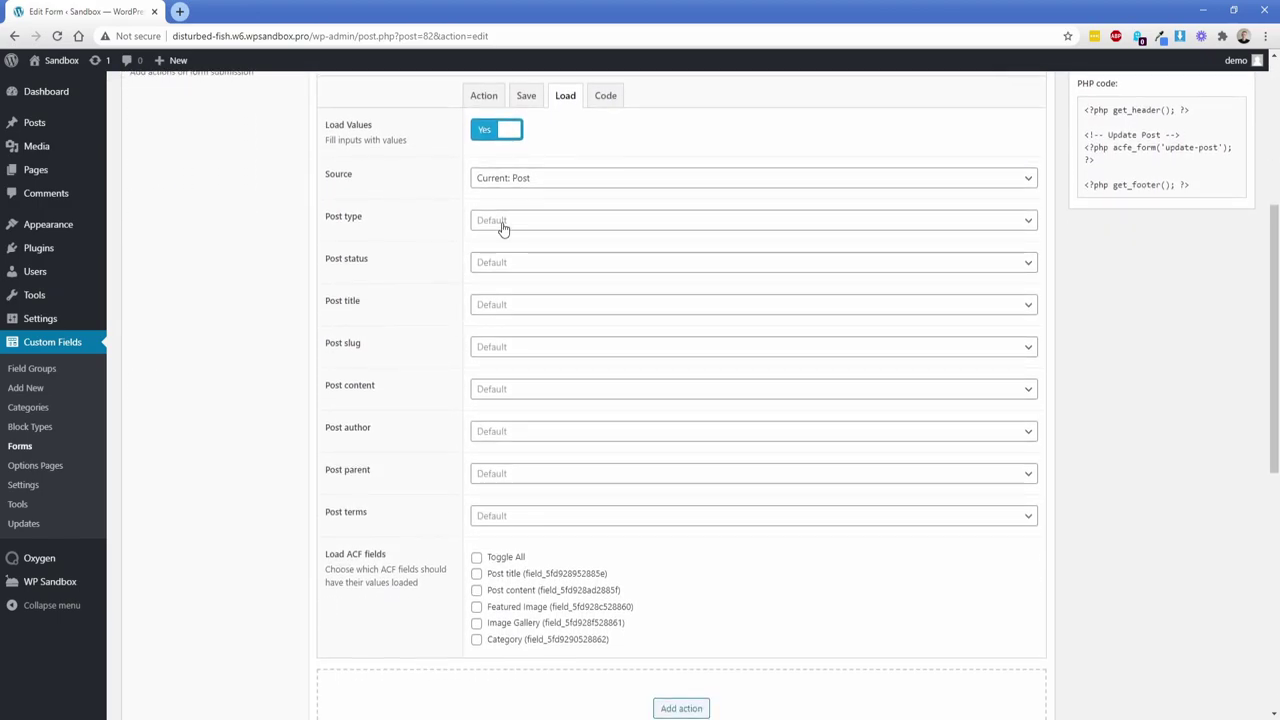
In the action's load settings, map the post title to the Post title field and the post content to the Post content field
left_click(498, 304)
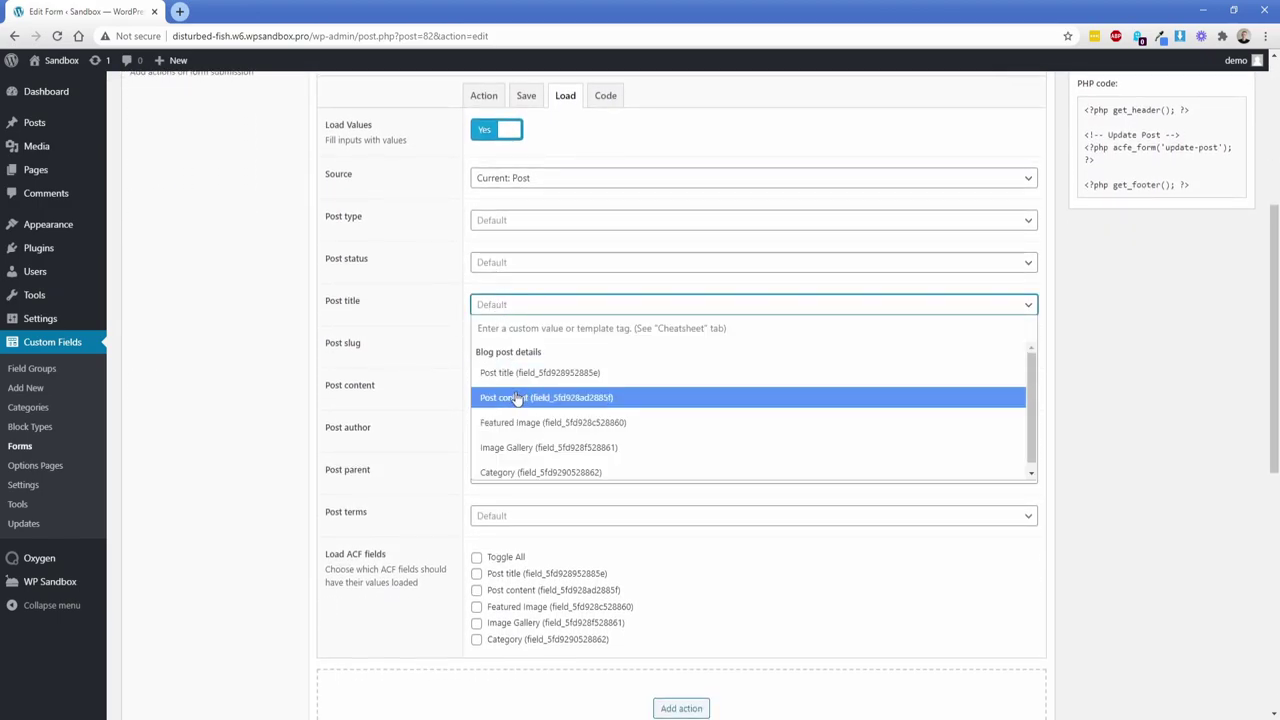
left_click(510, 372)
left_click(498, 356)
left_click(498, 356)
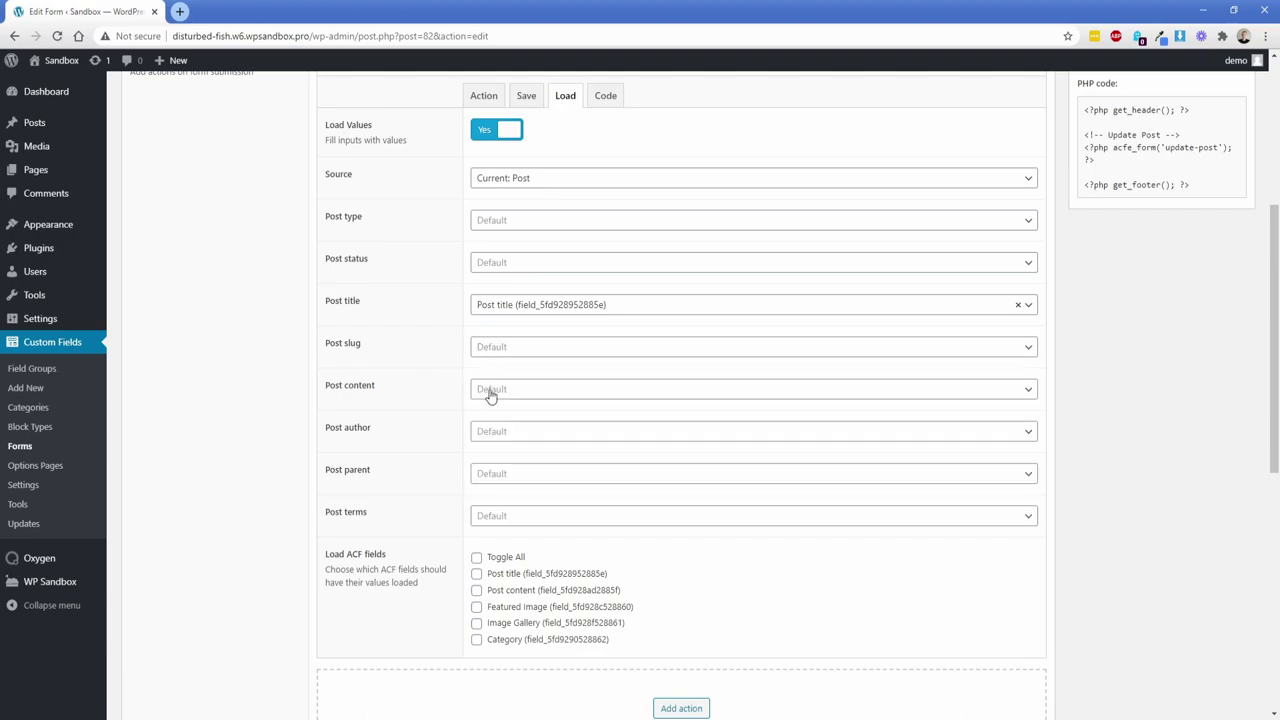
left_click(491, 390)
left_click(513, 483)
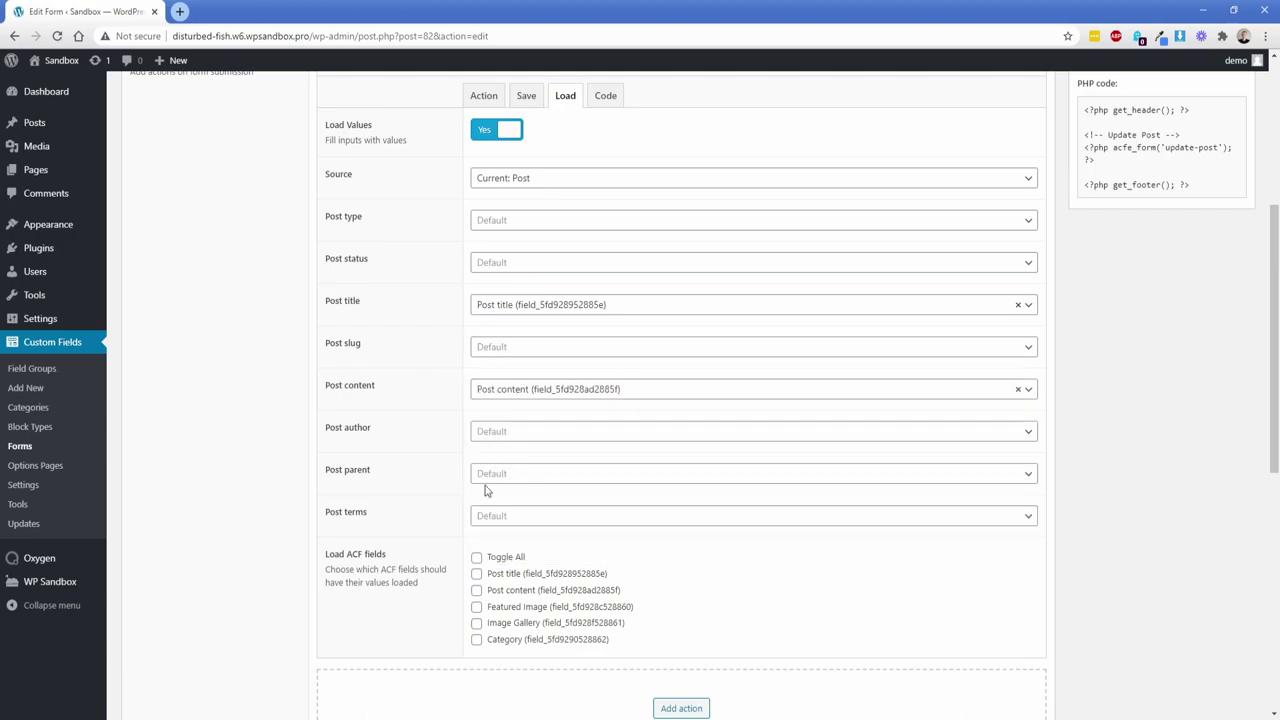
In the load settings, map the post terms to the Category field and save the updated form
scroll(470, 475, "down", 1)
left_click(490, 448)
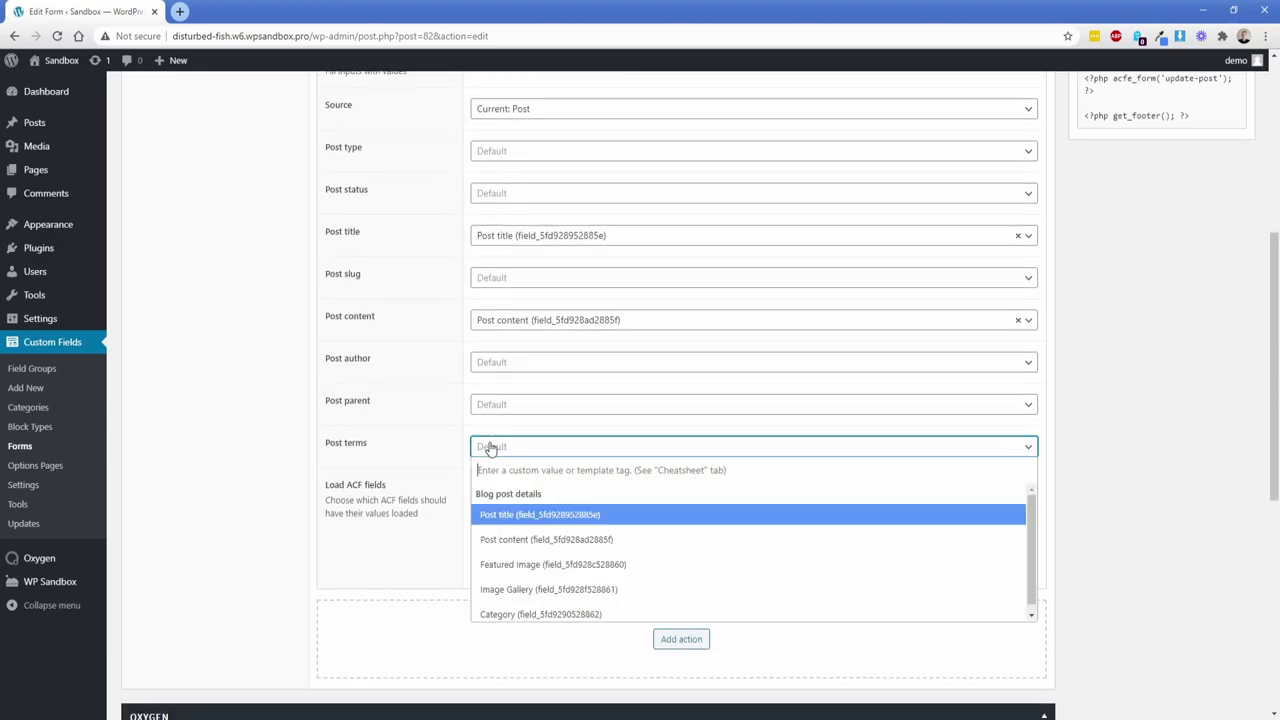
left_click(520, 614)
scroll(1000, 510, "up", 5)
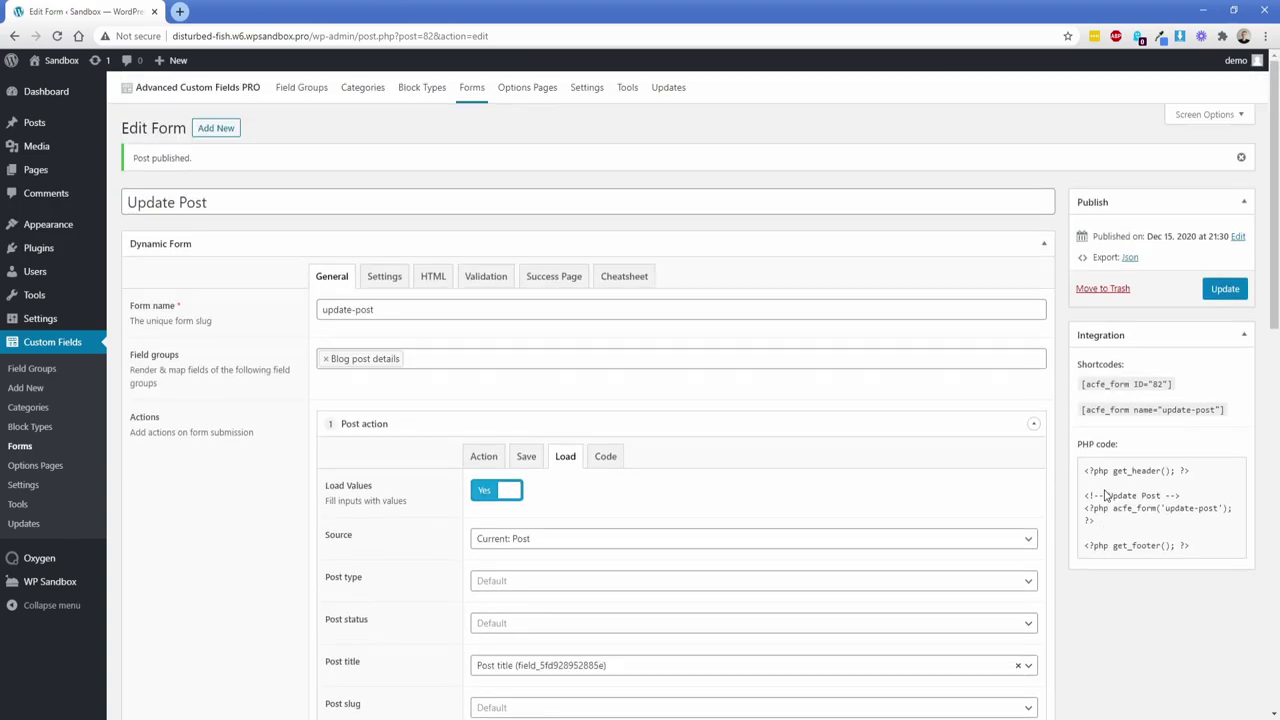
left_click(1222, 294)
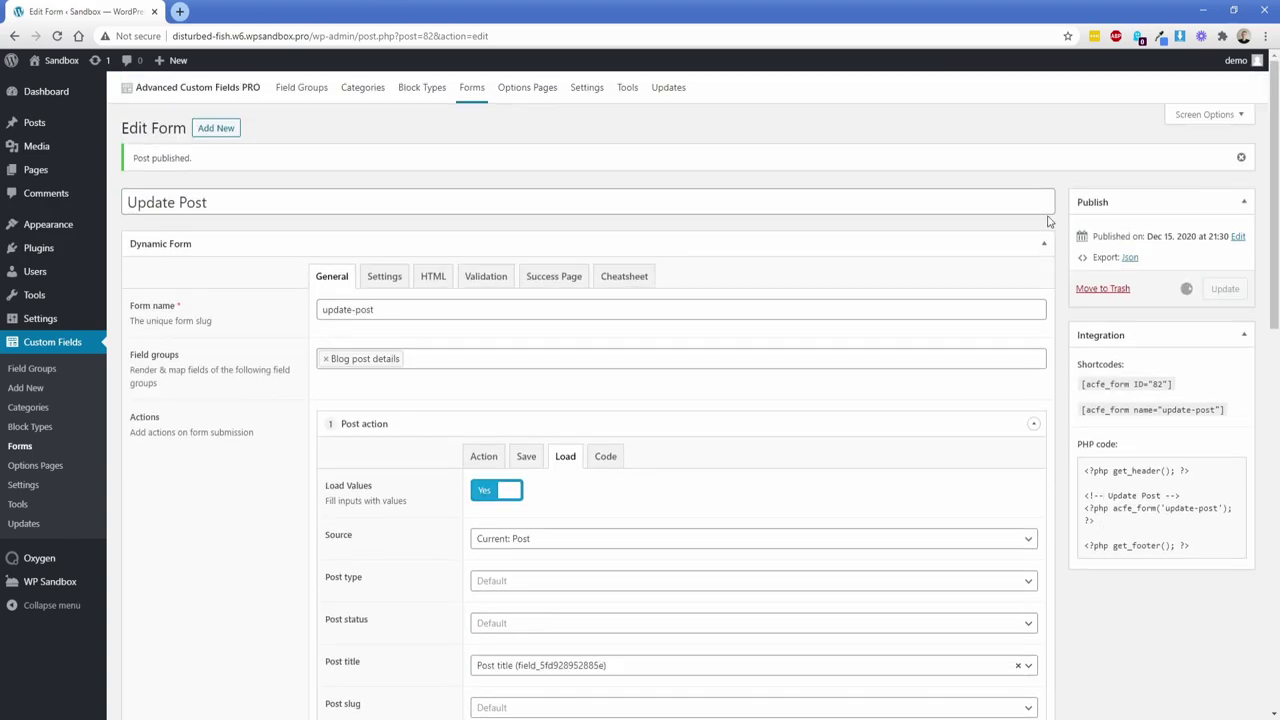
Copy the Update Post form's shortcode [acfe_form ID="82"]
left_click(1130, 382)
right_click(1128, 381)
left_click(1118, 392)
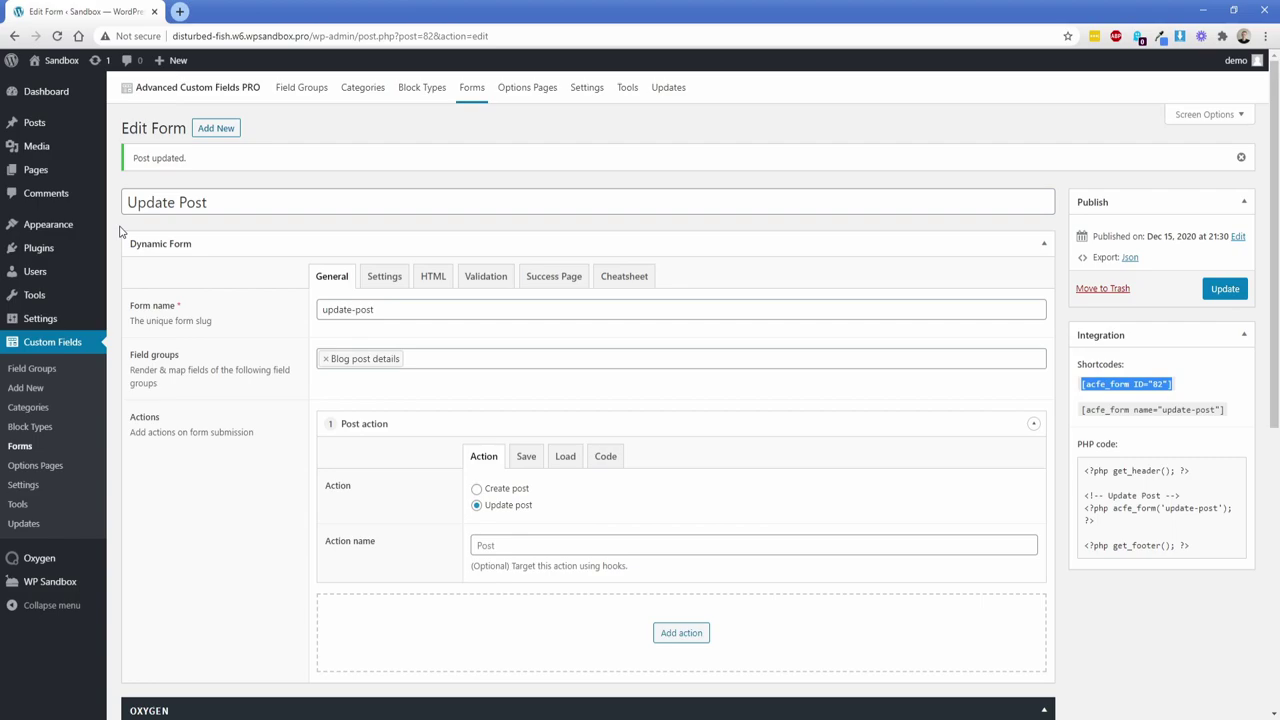
Create a new Oxygen template titled "Blog singular"
mouse_move(40, 558)
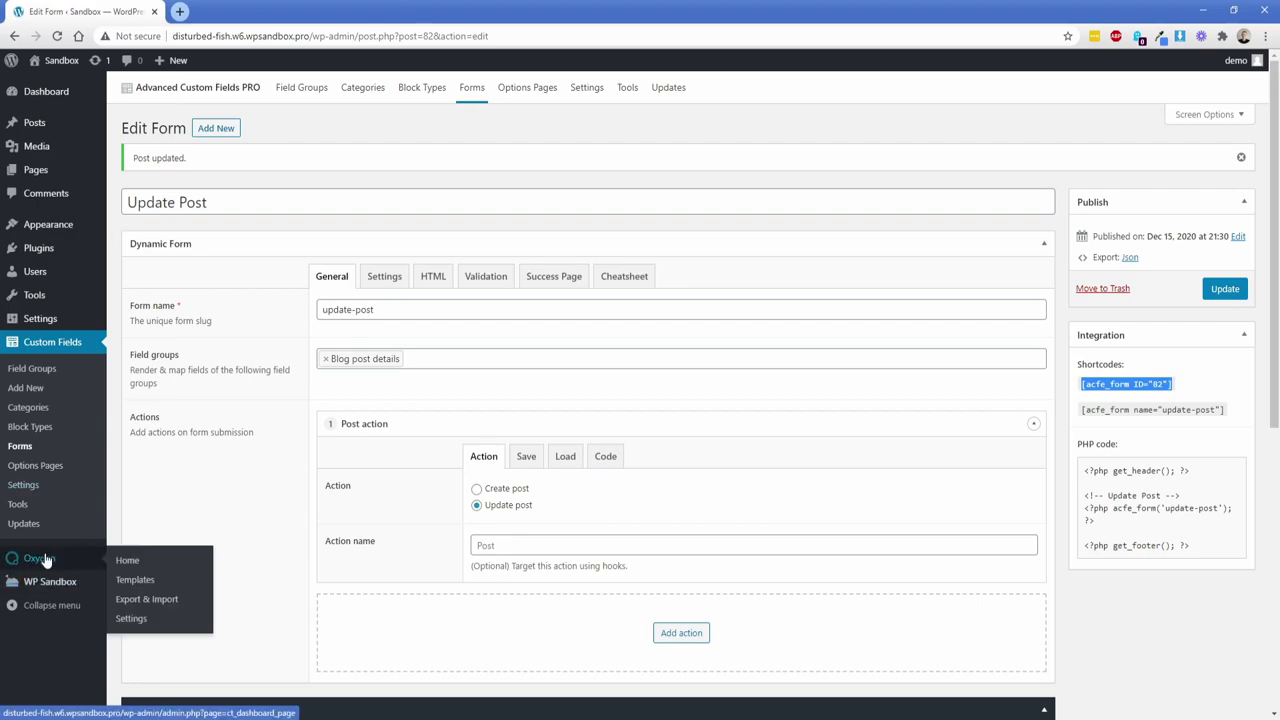
left_click(124, 580)
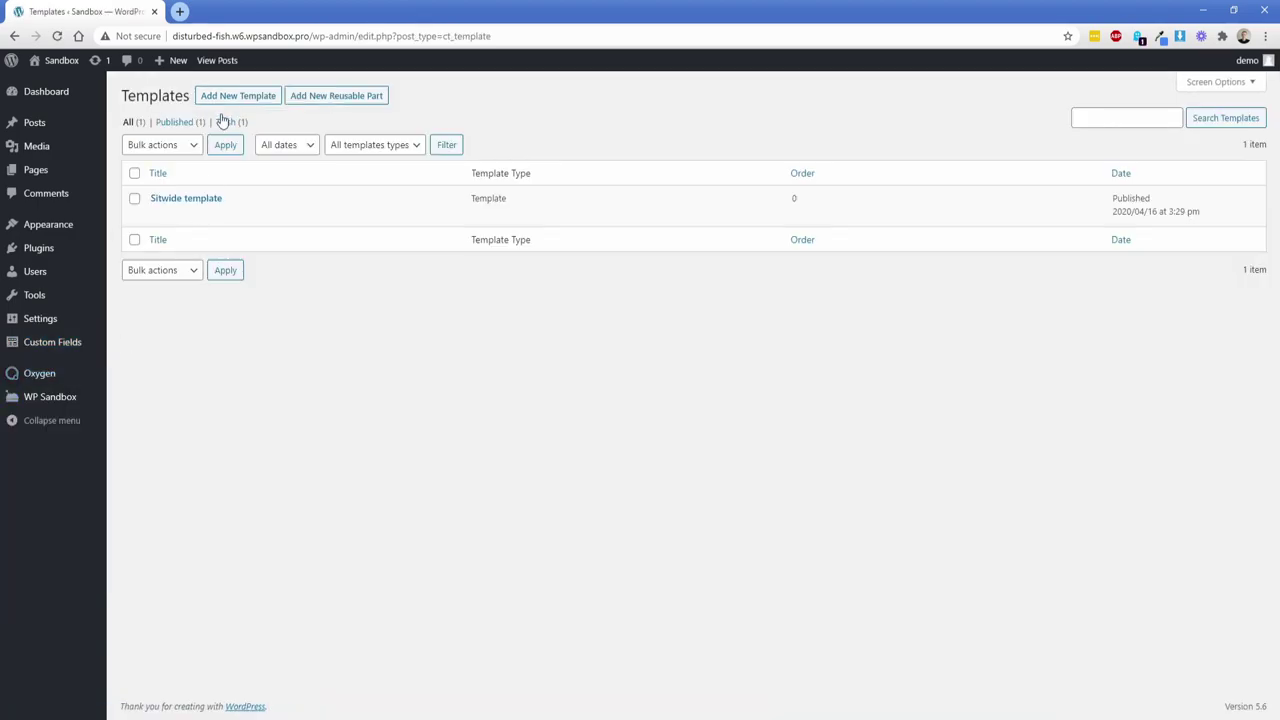
left_click(233, 97)
type("Blog ")
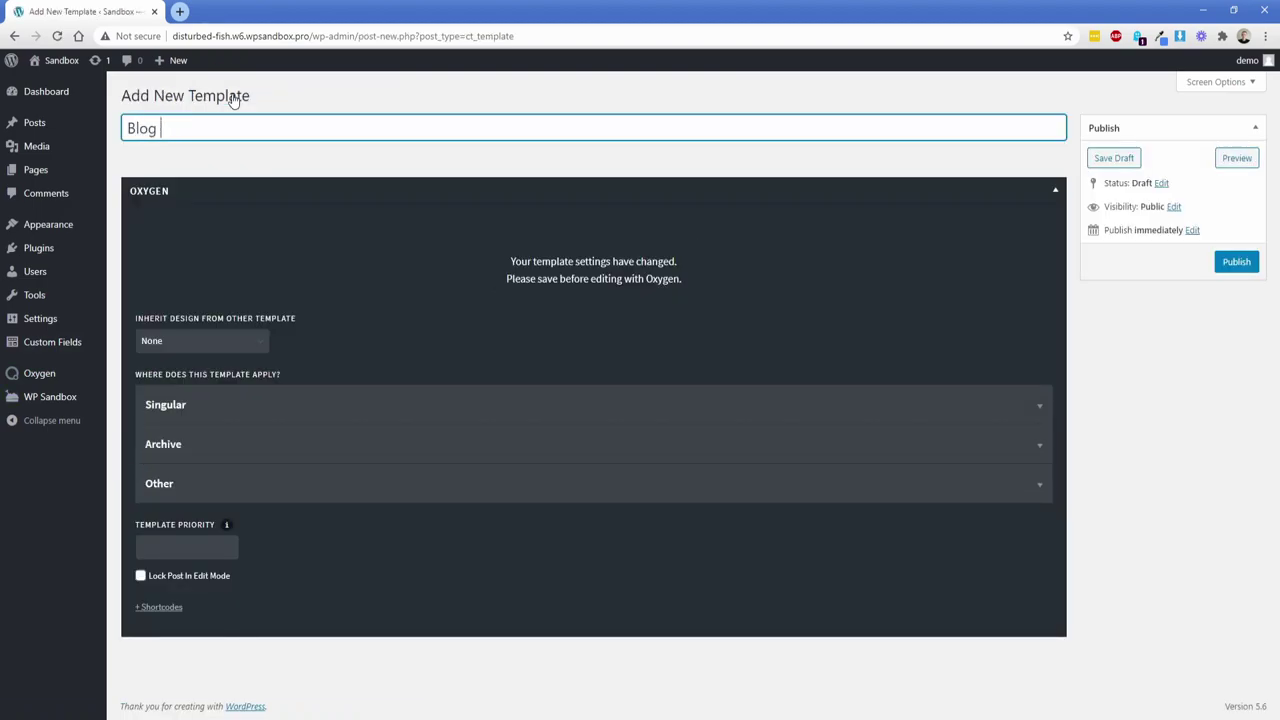
type("singular")
Make the template inherit from Sitwide template, apply it to singular Posts, and publish it
left_click(215, 341)
left_click(216, 373)
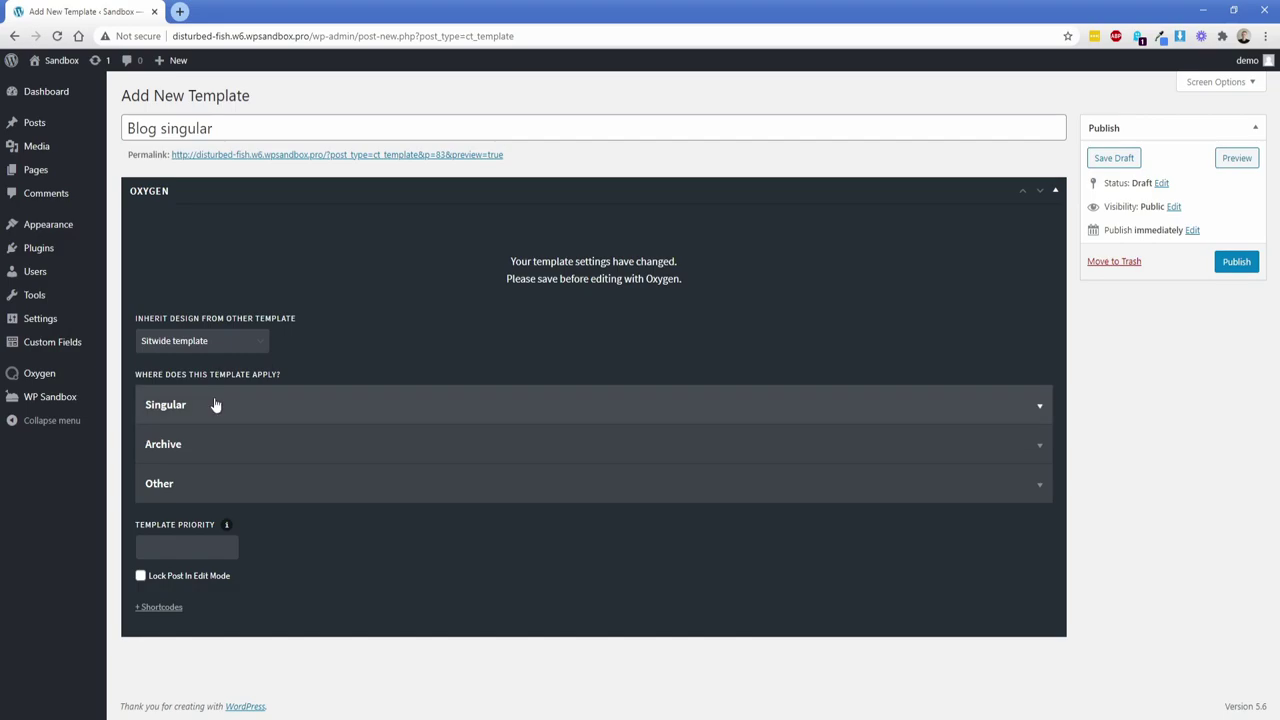
left_click(214, 403)
left_click(184, 467)
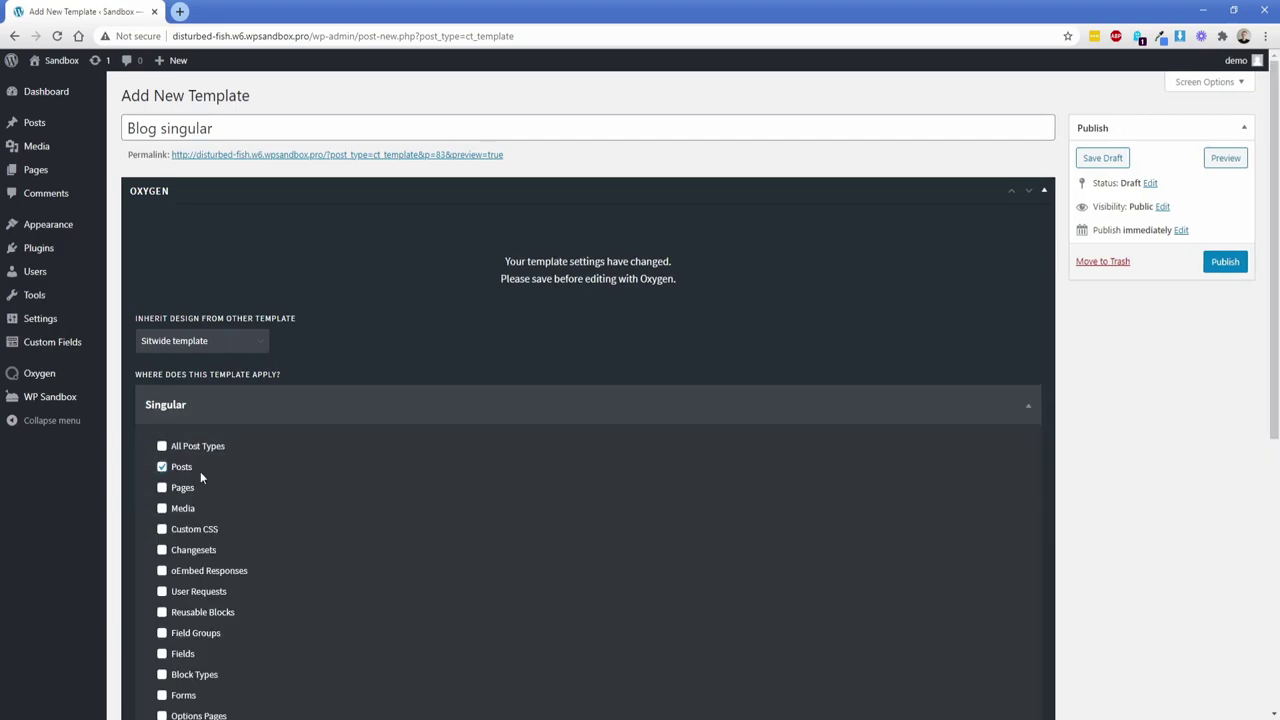
left_click(1244, 262)
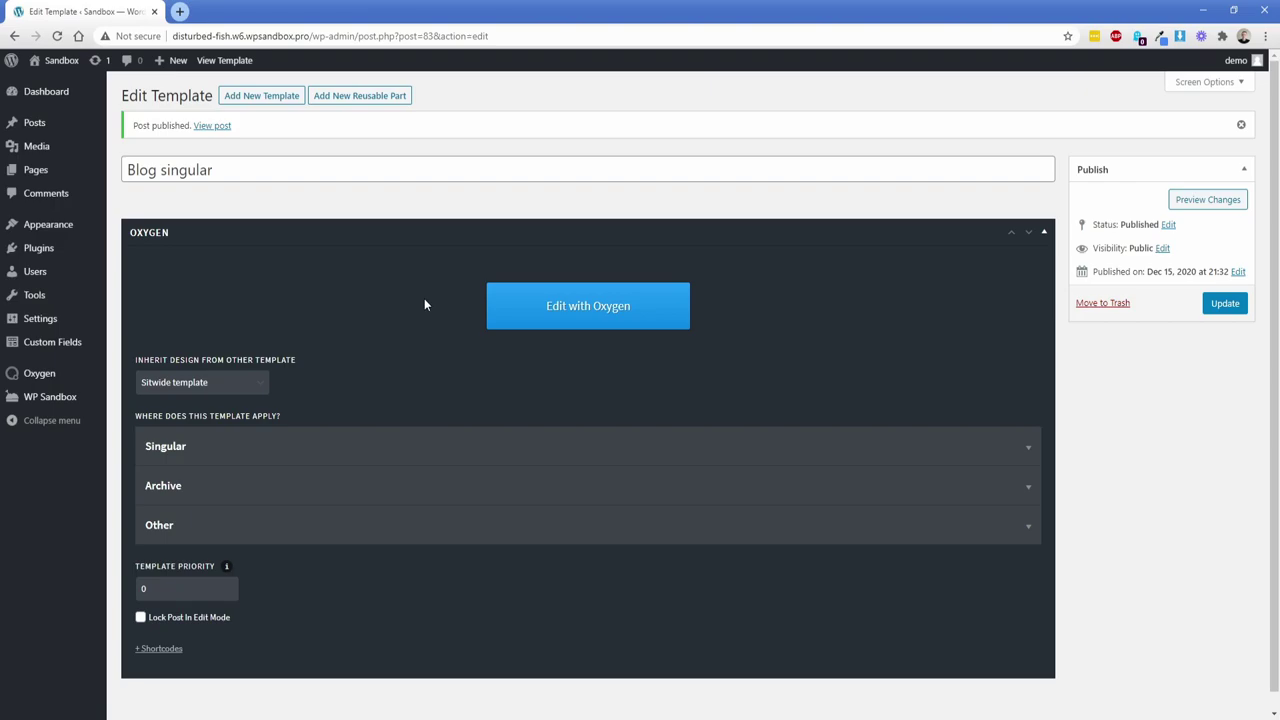
Open the Blog singular template in the Oxygen editor and add a section containing a heading
left_click(515, 308)
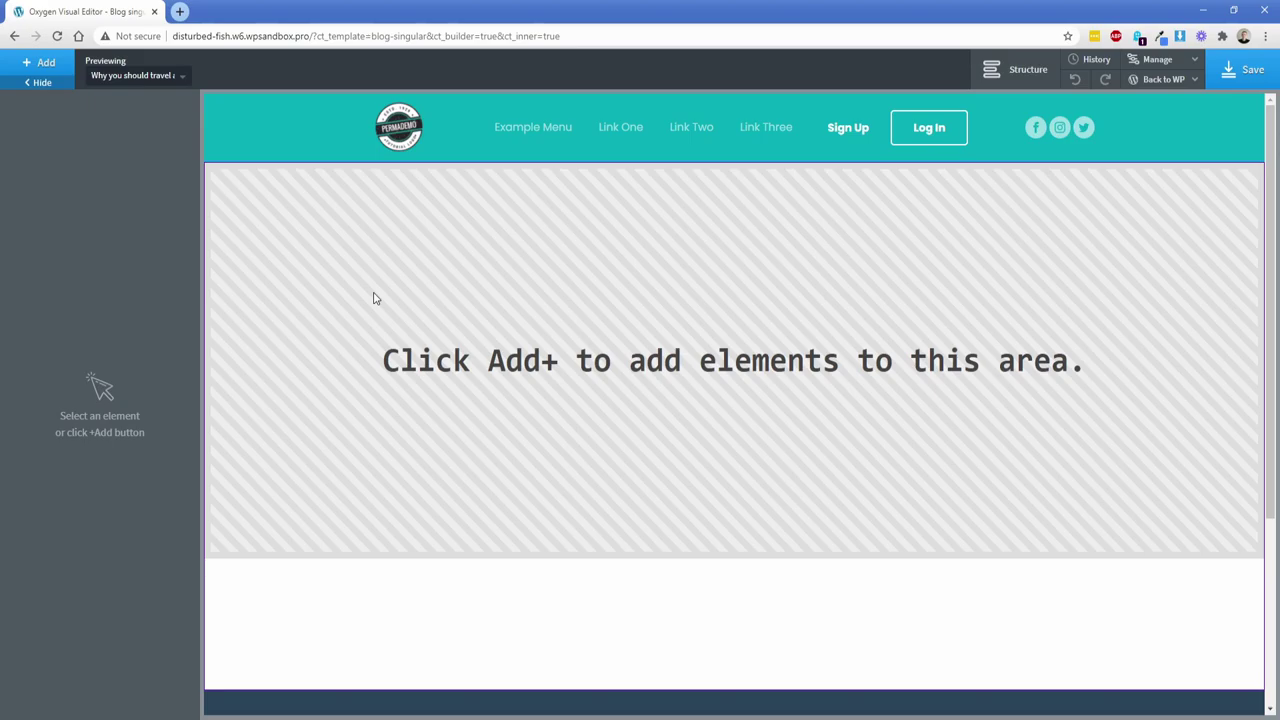
left_click(45, 62)
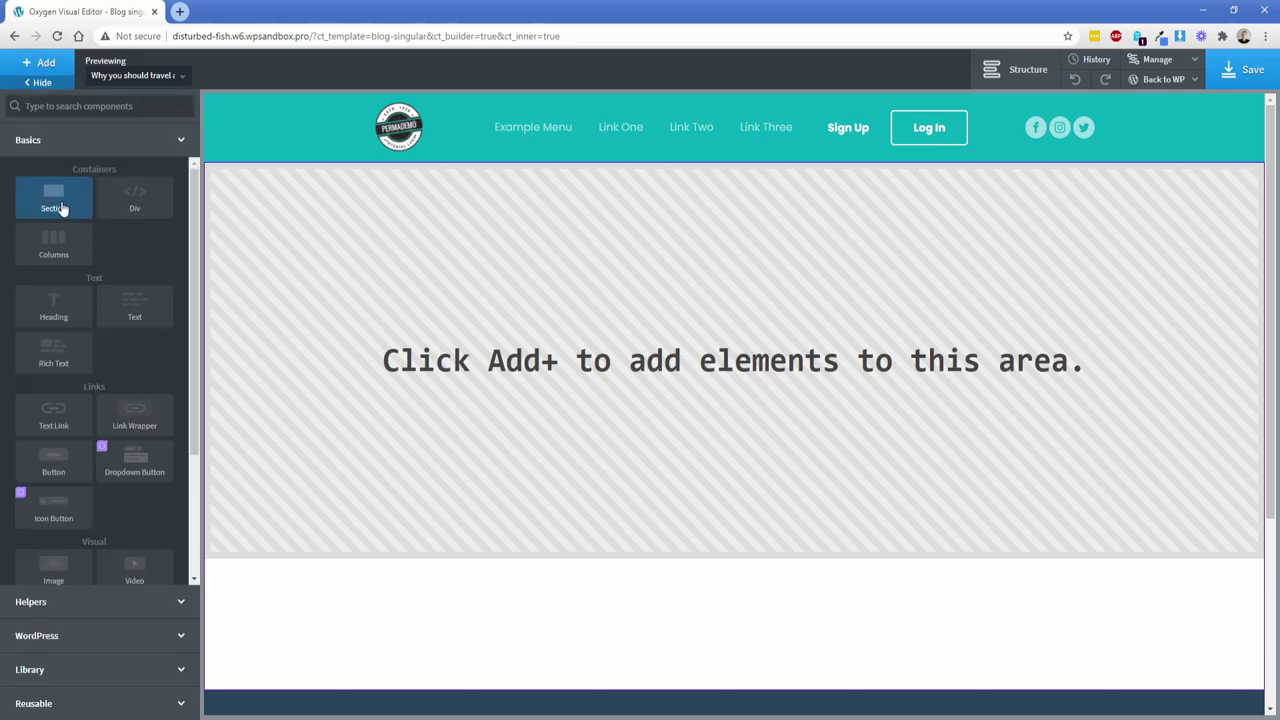
left_click(53, 195)
left_click(57, 65)
left_click(57, 318)
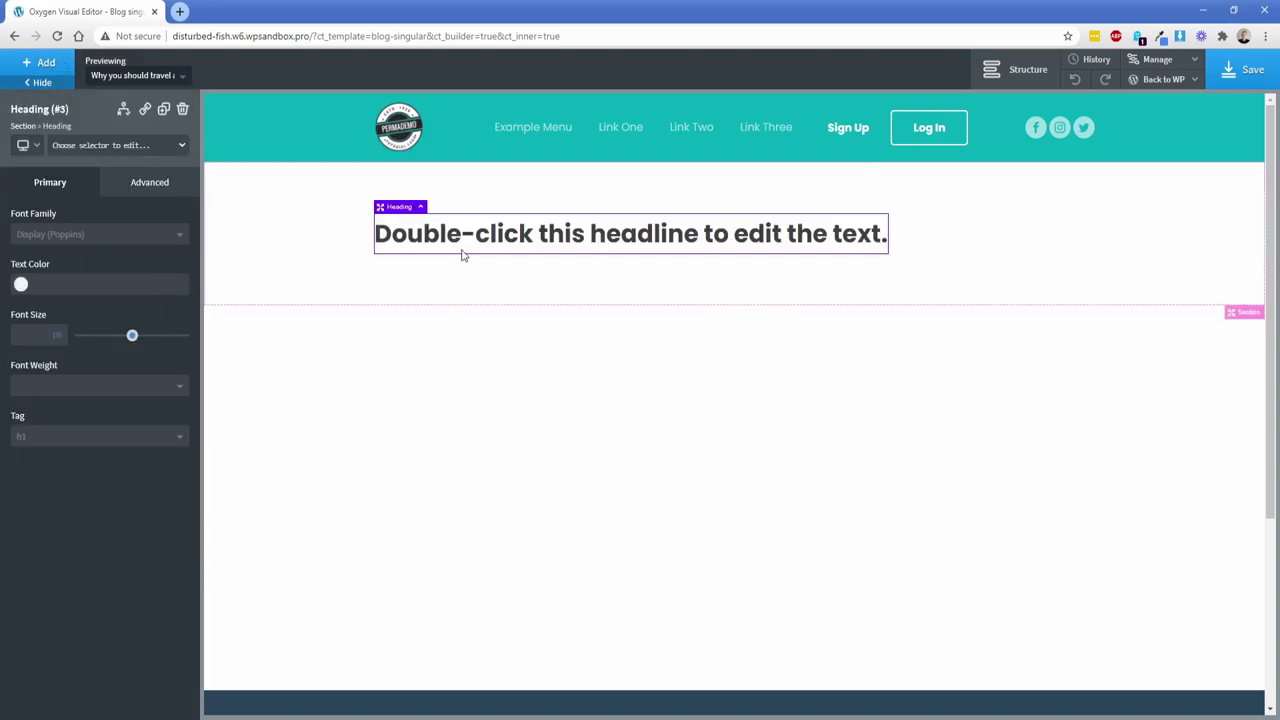
Replace the heading's placeholder text with the dynamic post title
double_click(531, 237)
left_click(760, 69)
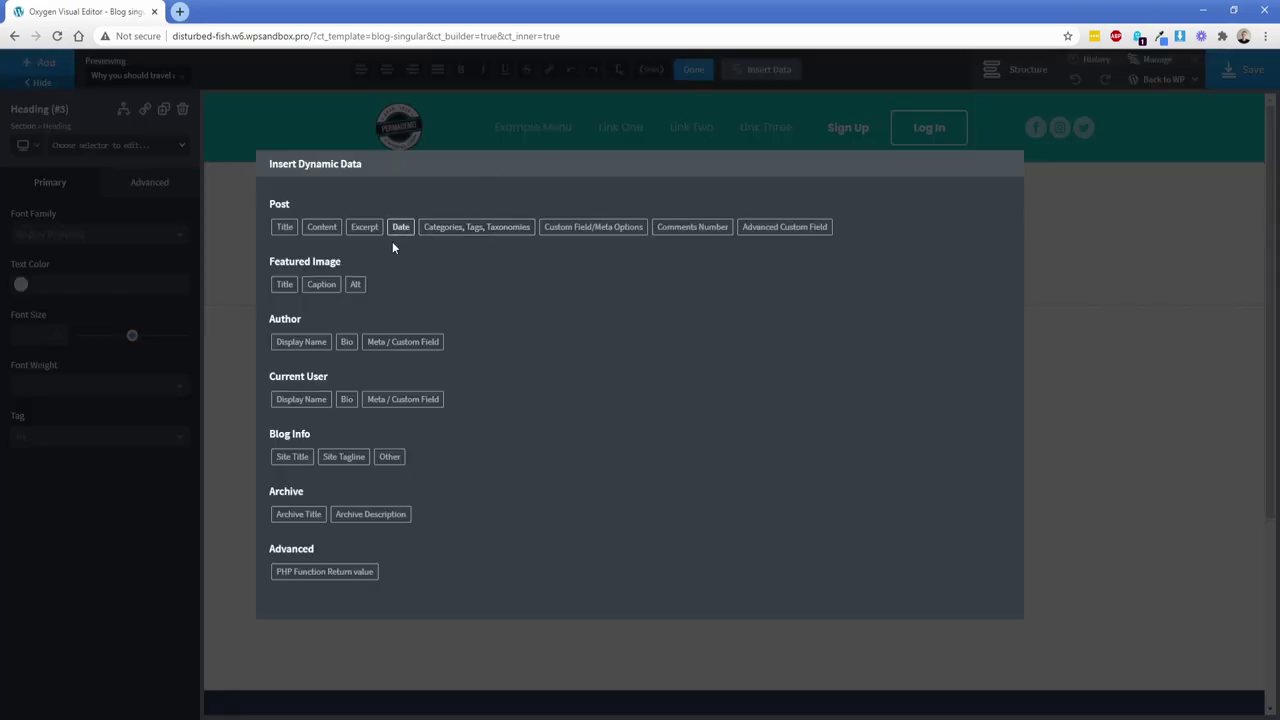
left_click(285, 221)
left_click(302, 283)
left_click(312, 252)
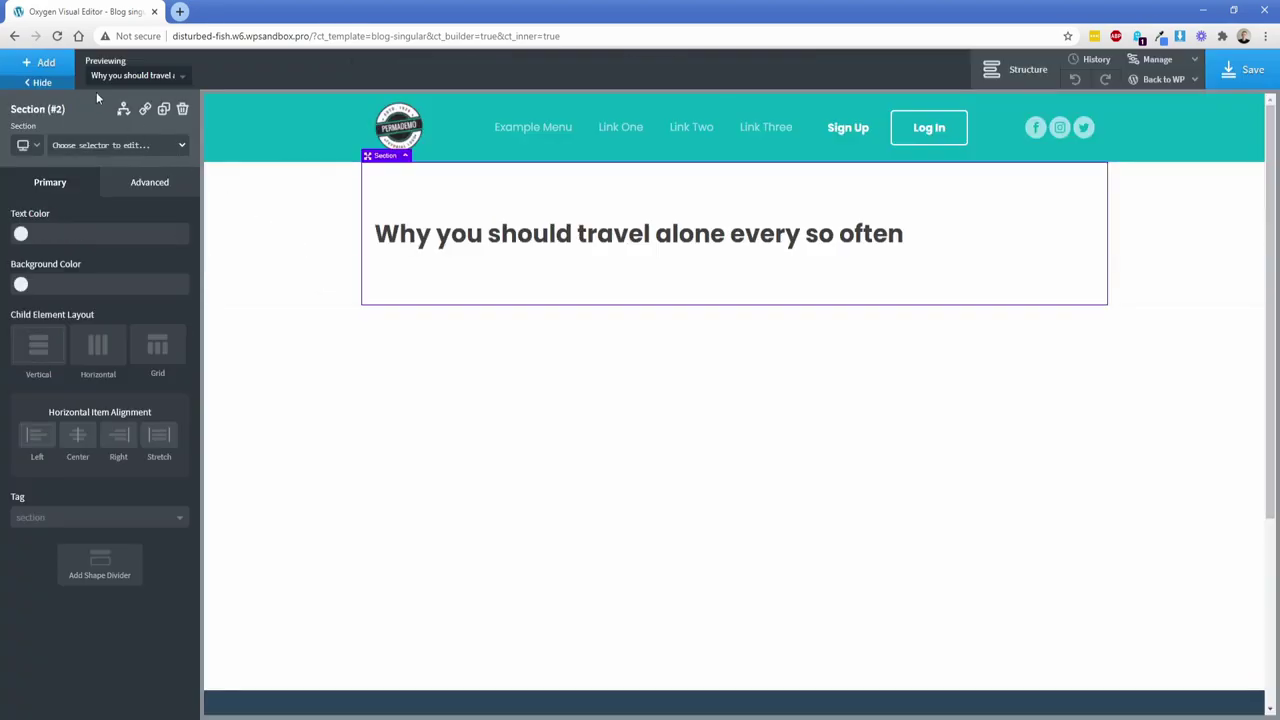
Add an image to the section, using the post's featured image at Large size as its dynamic source
left_click(40, 62)
left_click(54, 568)
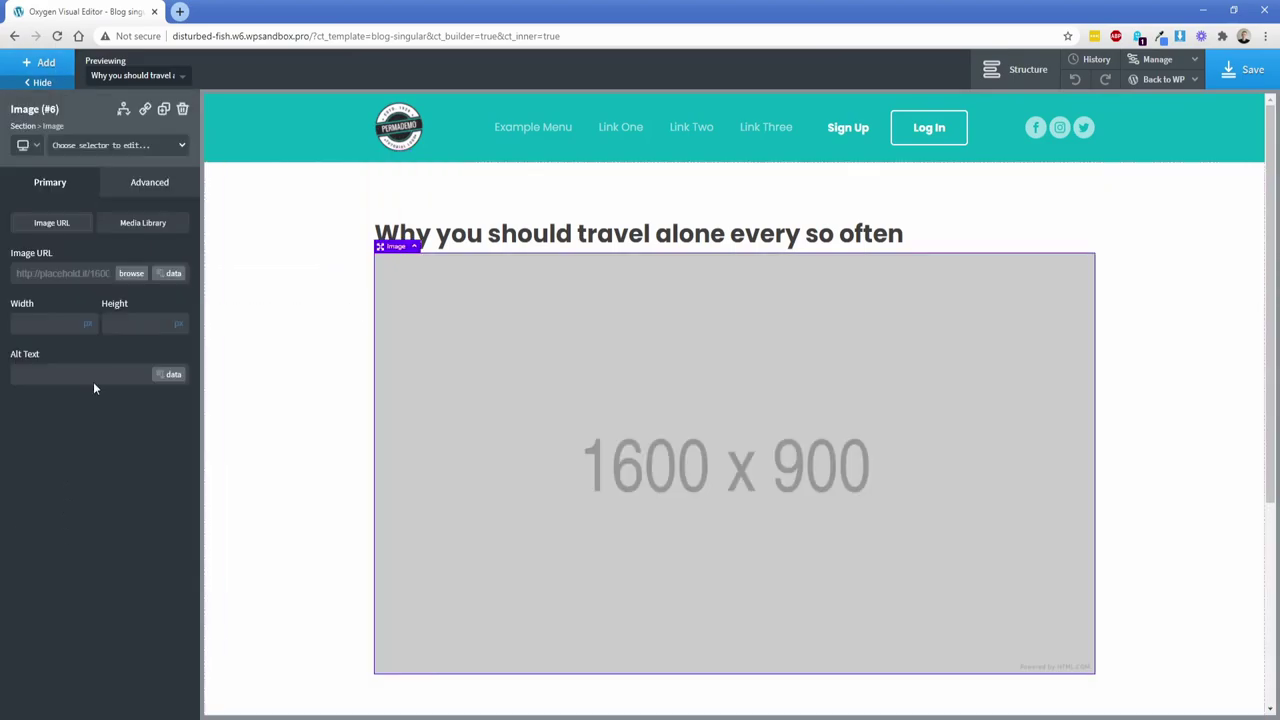
left_click(167, 271)
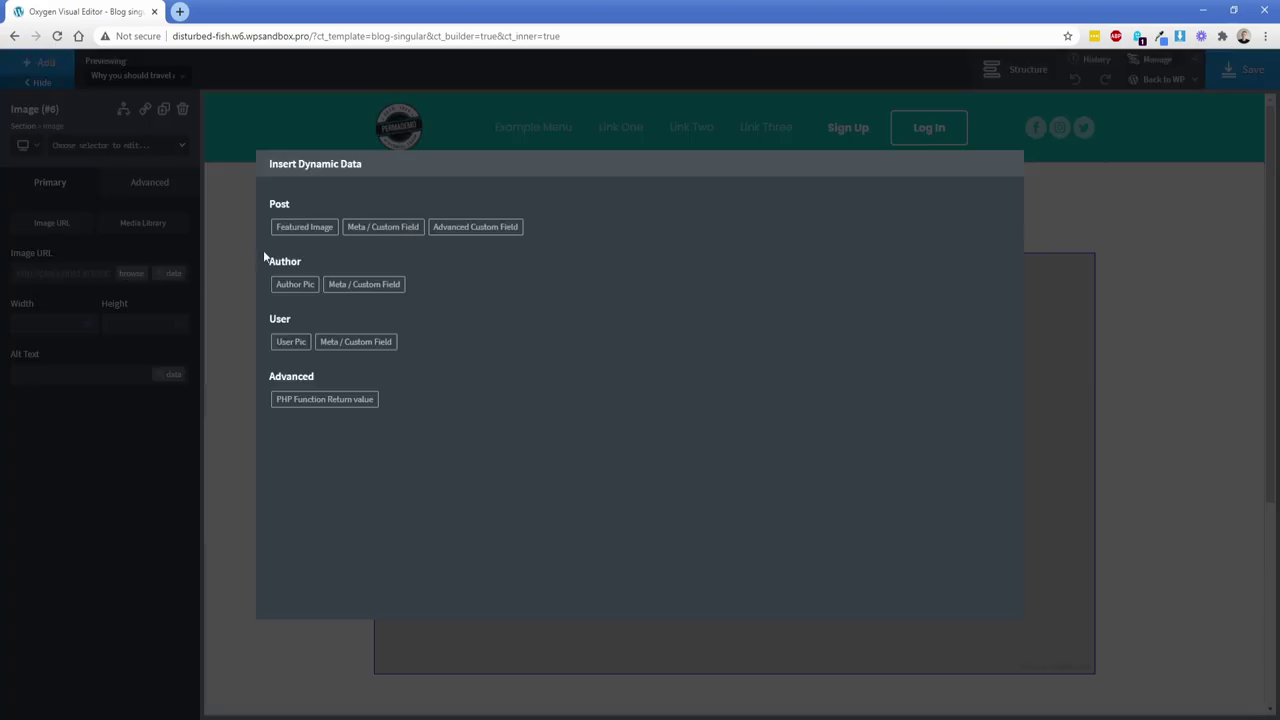
left_click(290, 229)
left_click(300, 238)
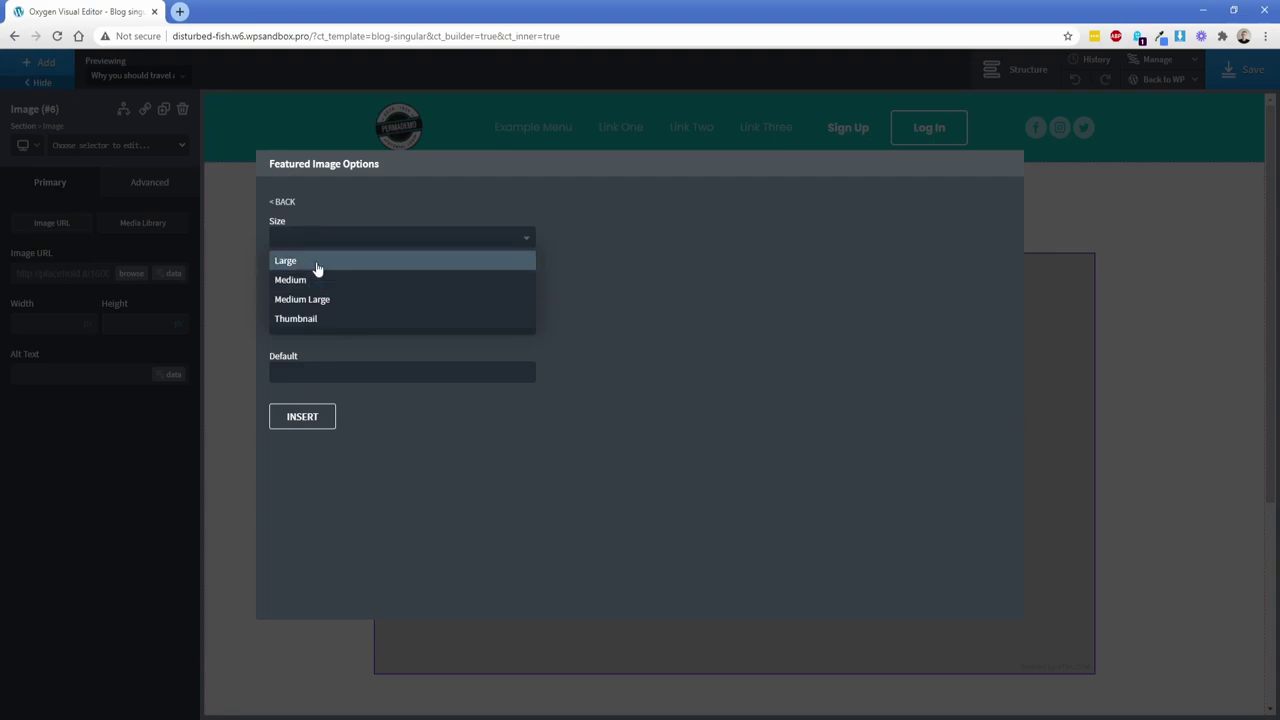
left_click(300, 262)
left_click(305, 418)
Set the featured image's width to 500 px
left_click(307, 303)
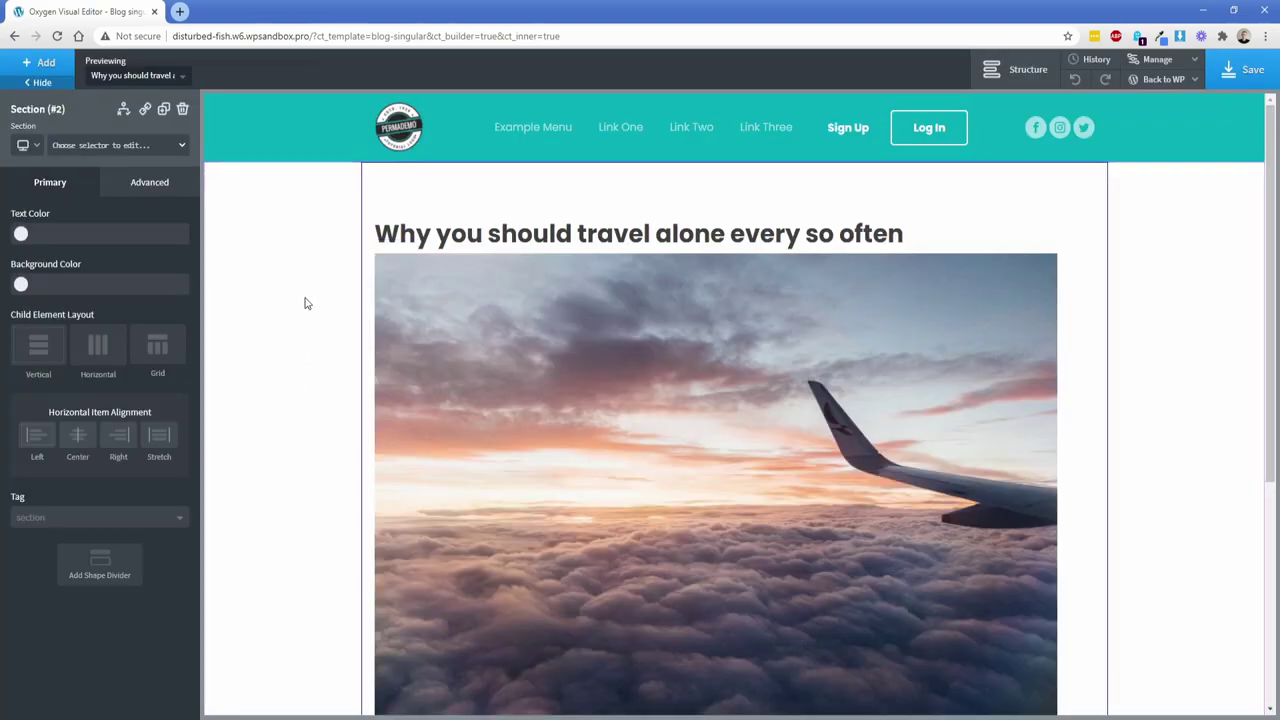
left_click(492, 305)
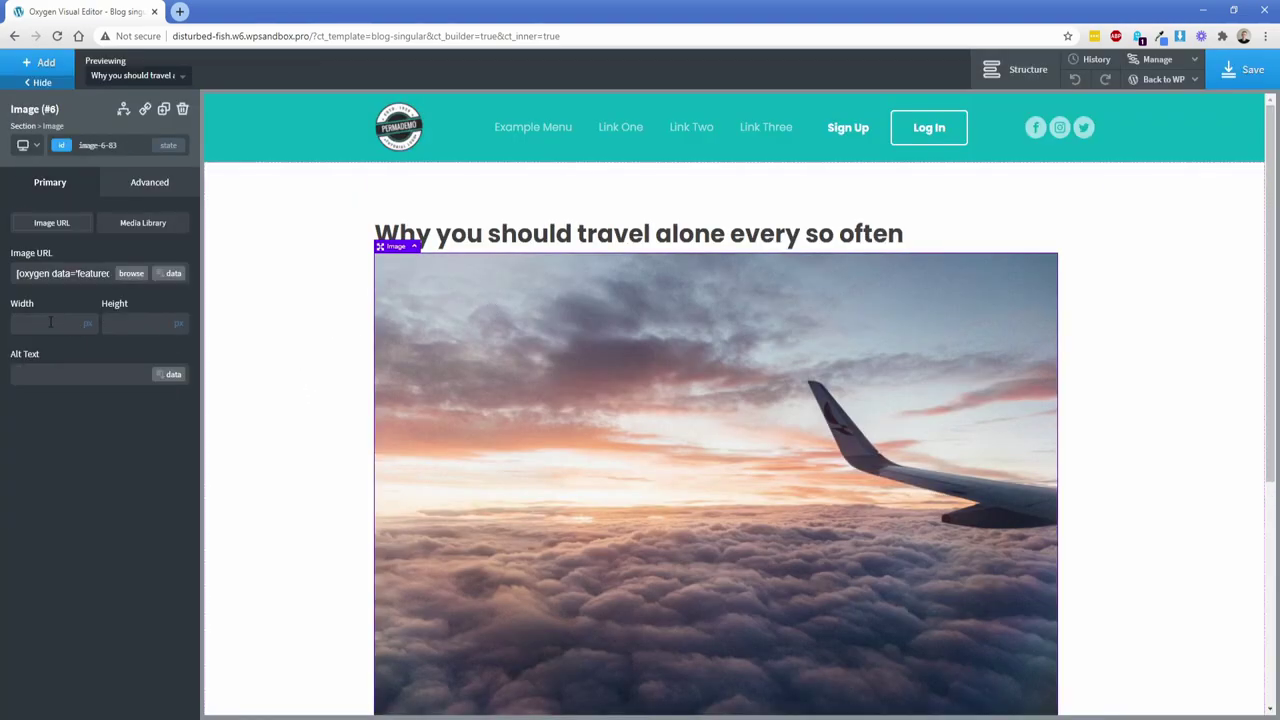
type("500")
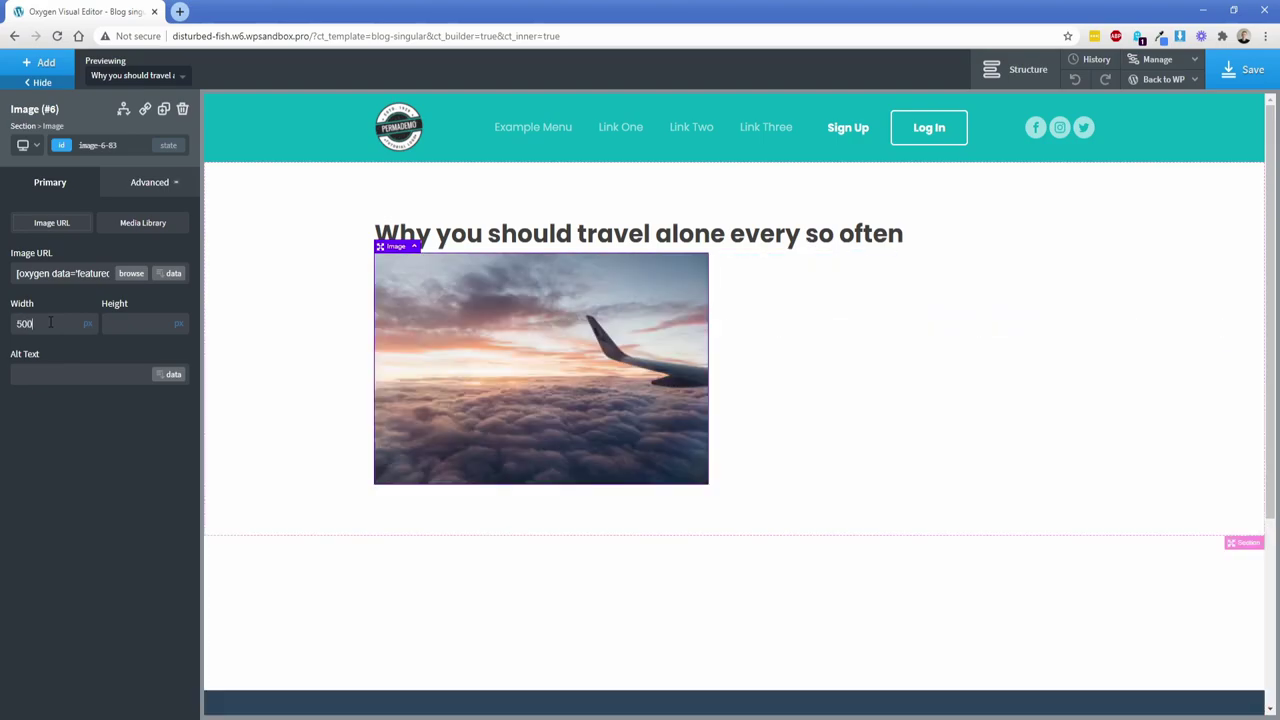
Move the heading below the featured image and give the image a 20 px bottom margin
left_click_drag(577, 240, 514, 494)
left_click(549, 393)
left_click_drag(637, 446, 629, 471)
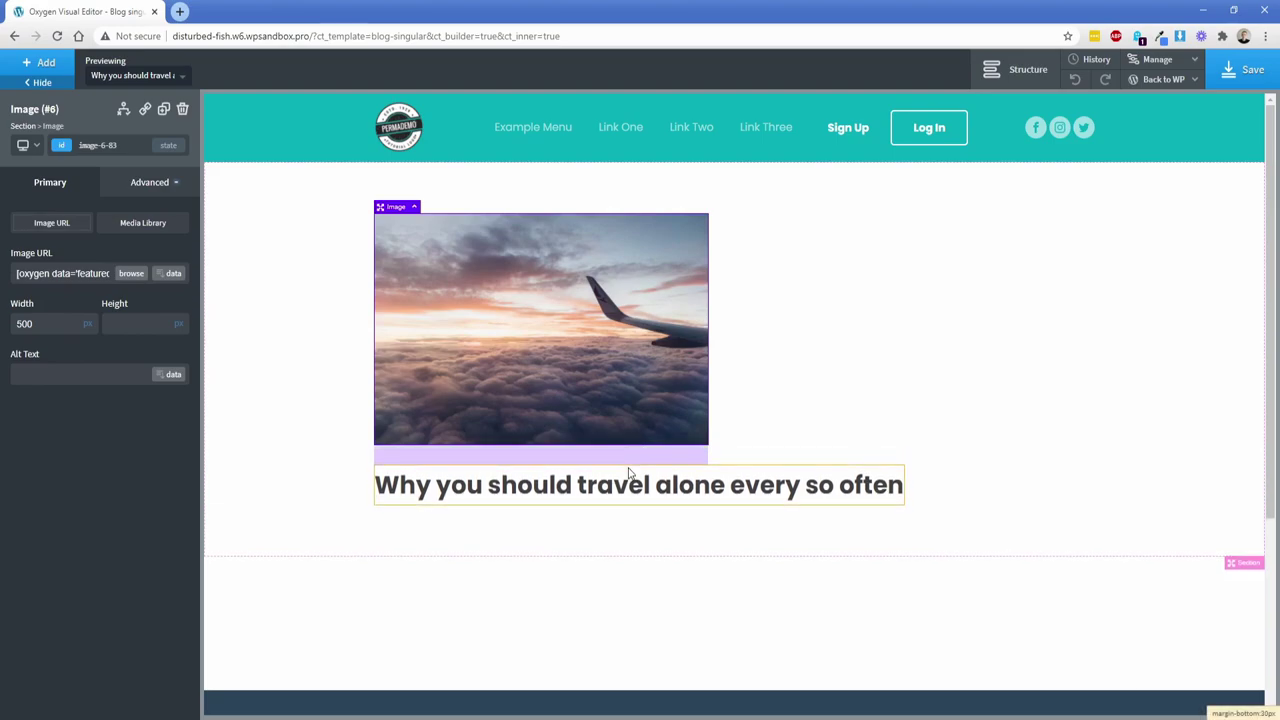
Add a second section below the first one, containing a text element
left_click(360, 329)
left_click(40, 62)
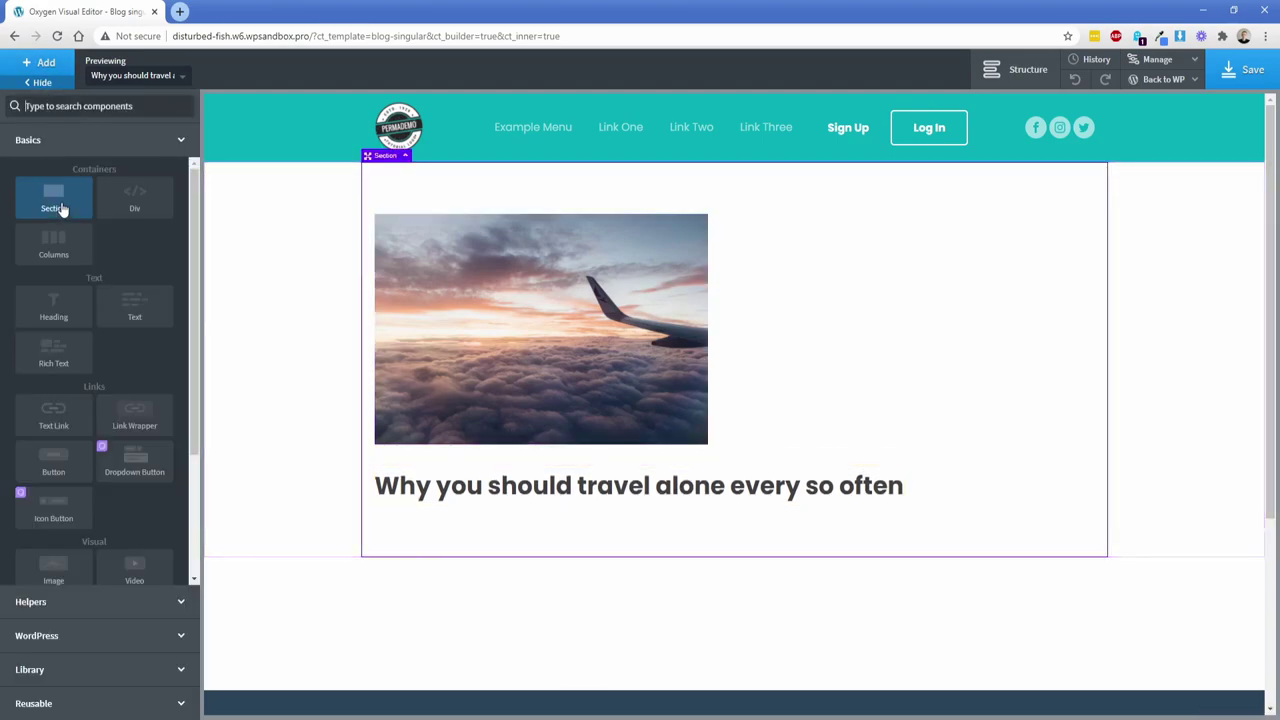
left_click(44, 192)
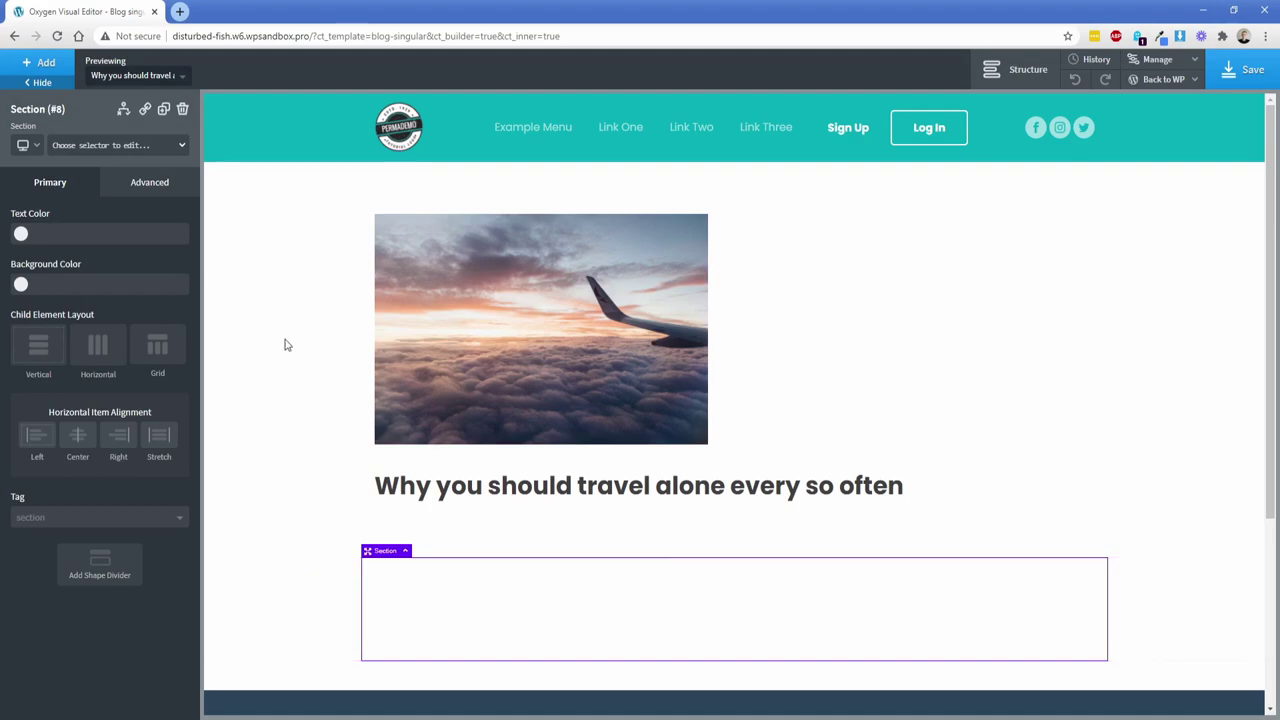
left_click(40, 62)
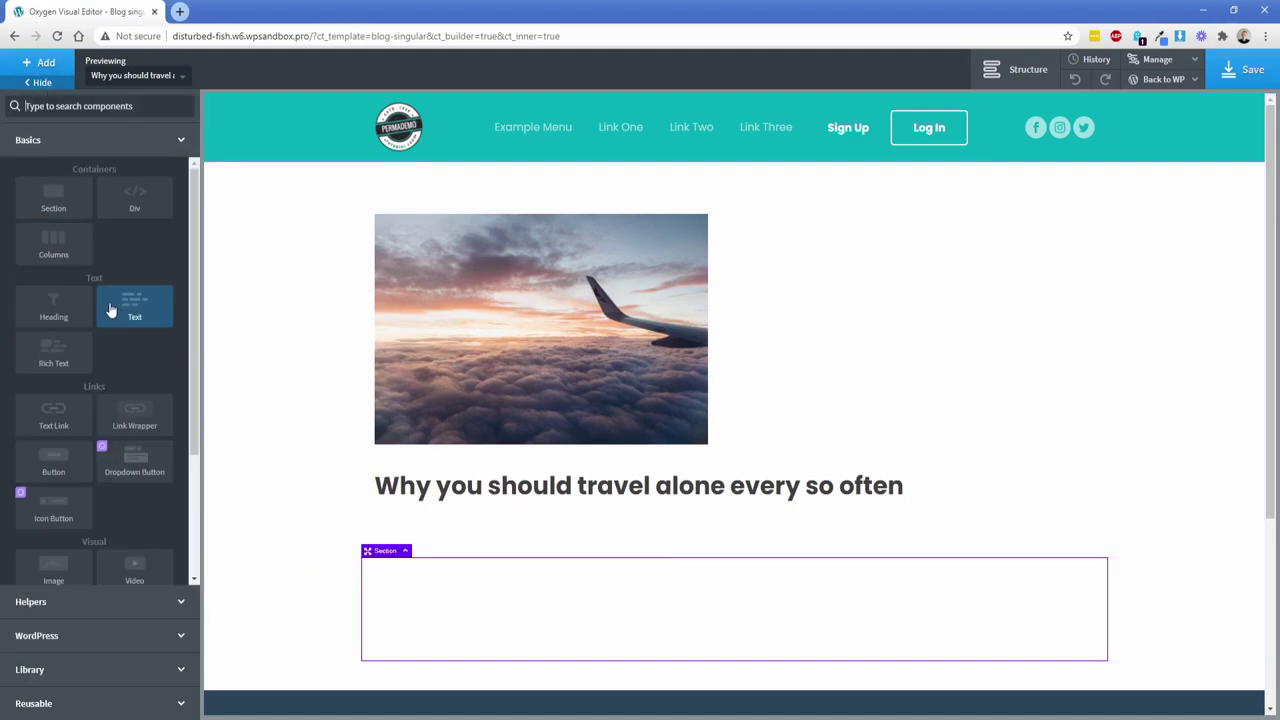
left_click(125, 305)
Replace the new text element's placeholder with dynamic data from the ACF Post content field
double_click(491, 622)
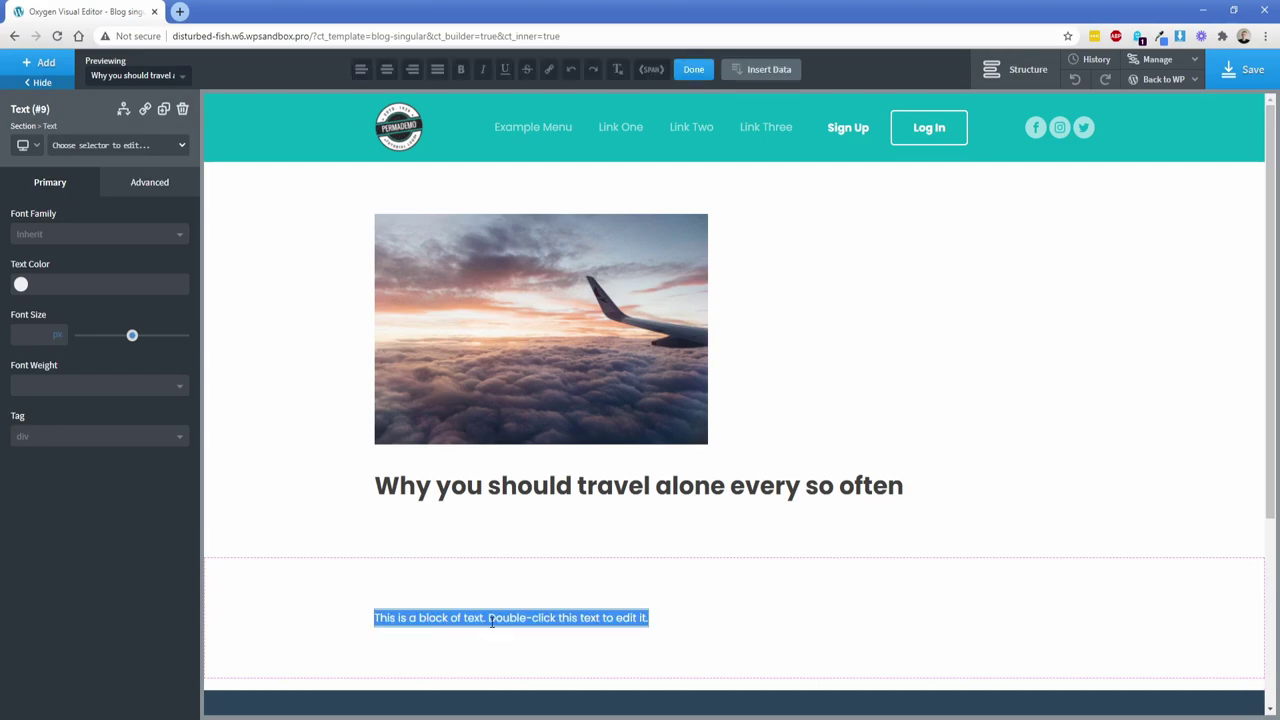
left_click(762, 68)
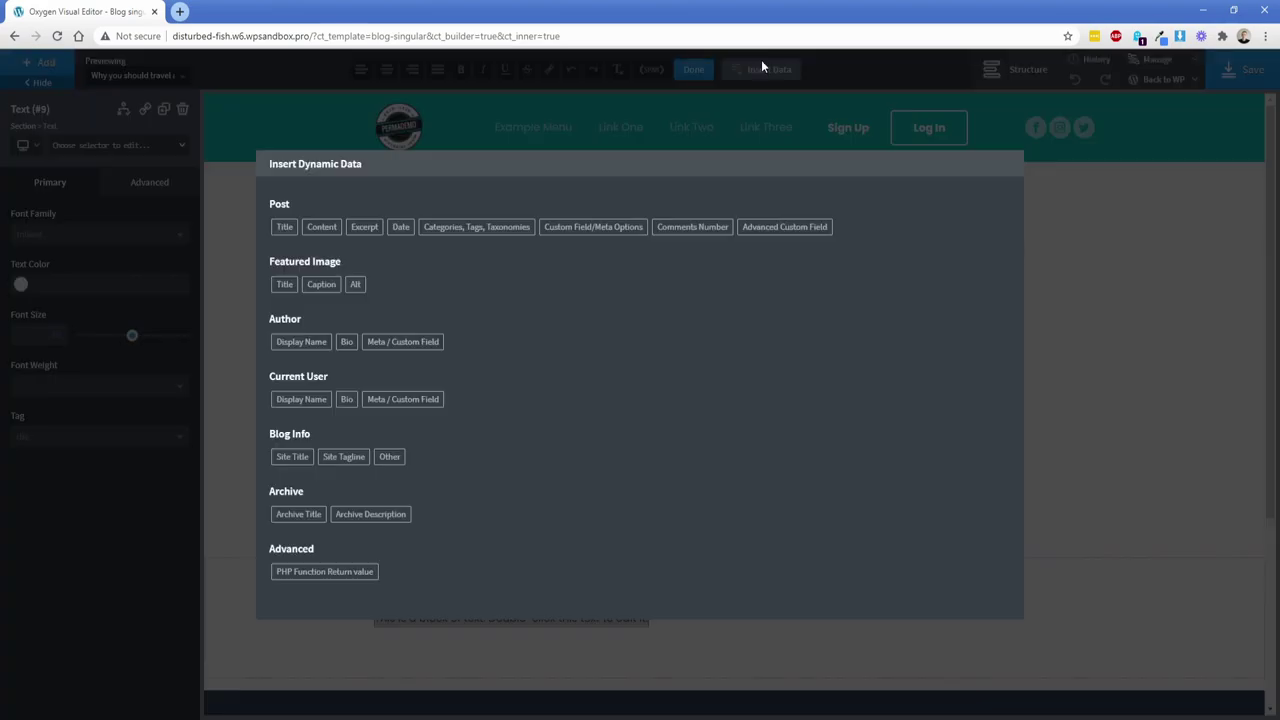
left_click(786, 230)
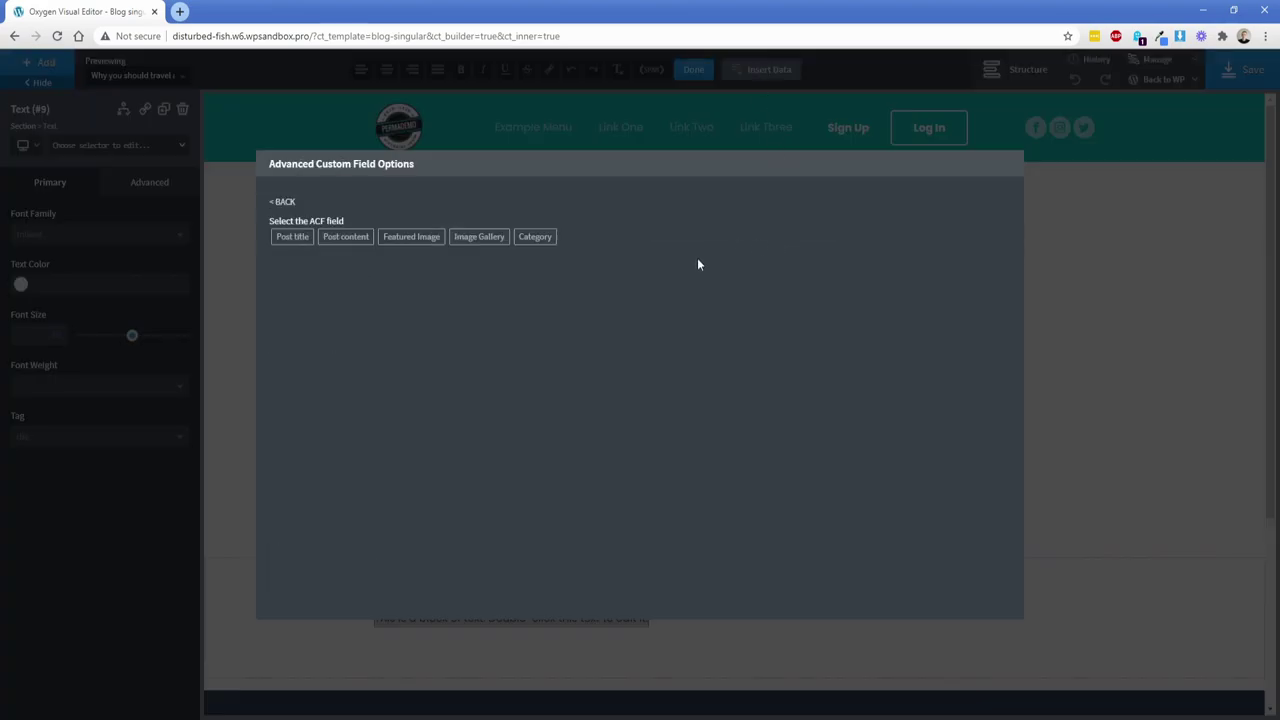
left_click(346, 245)
left_click(314, 374)
scroll(340, 390, "down", 3)
left_click(377, 400)
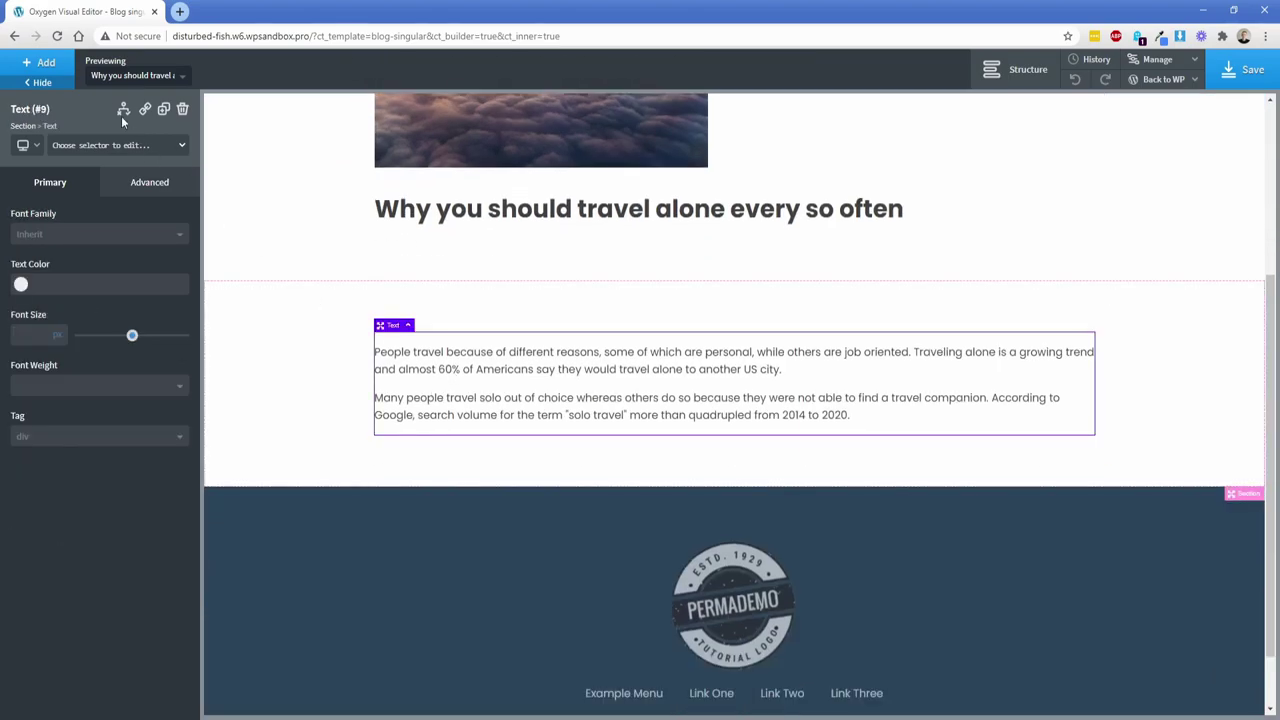
Add a gallery below the post content, with ACF as its source and image_gallery as the field
left_click(46, 63)
type("gal")
left_click(60, 160)
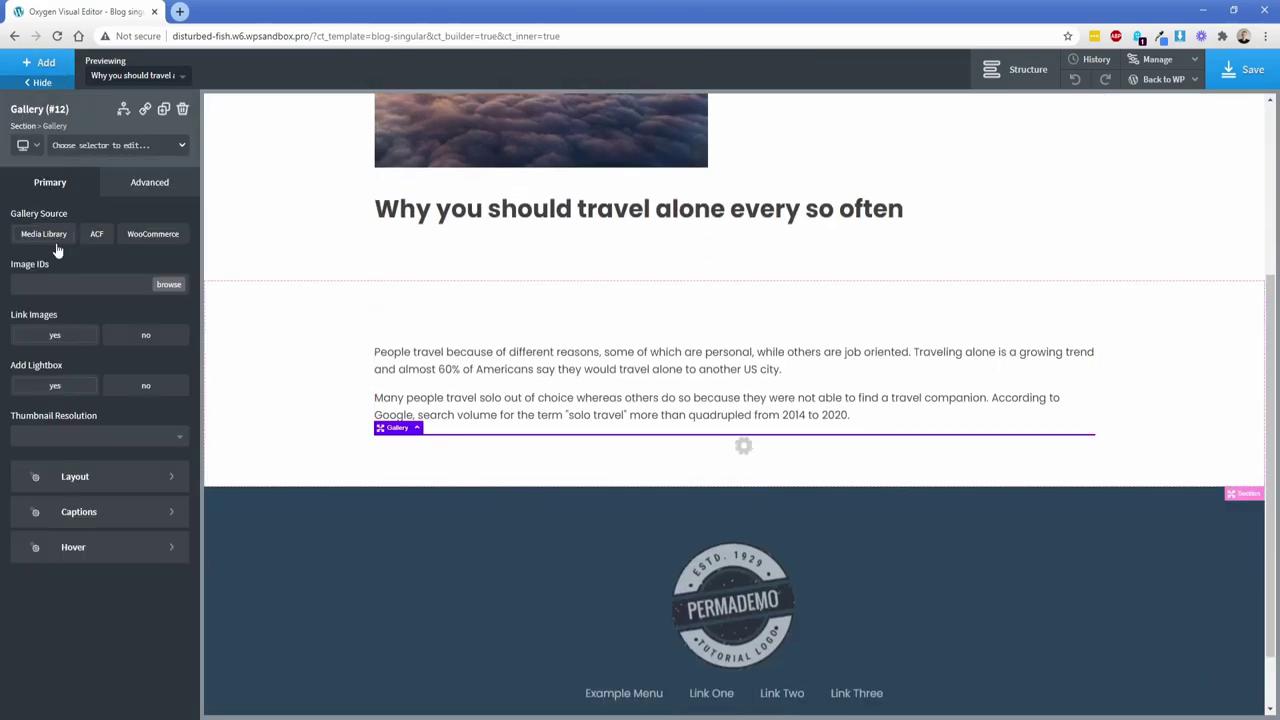
left_click(99, 237)
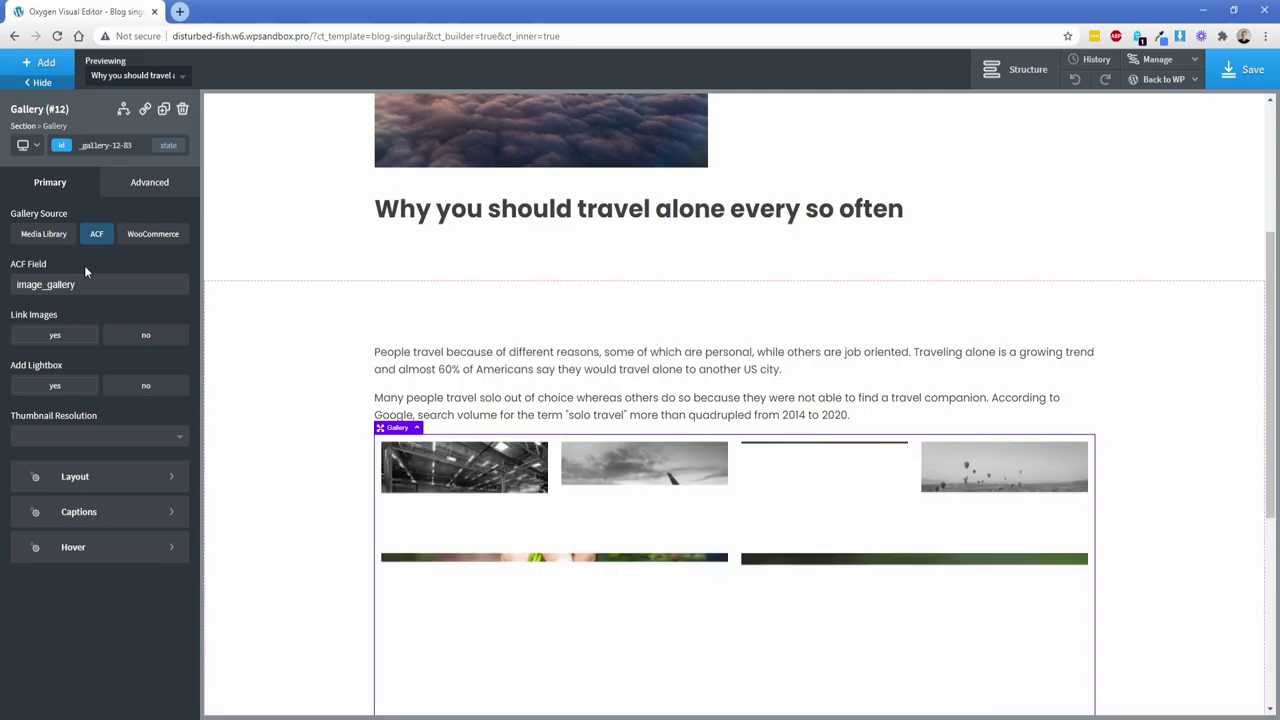
scroll(326, 406, "down", 1)
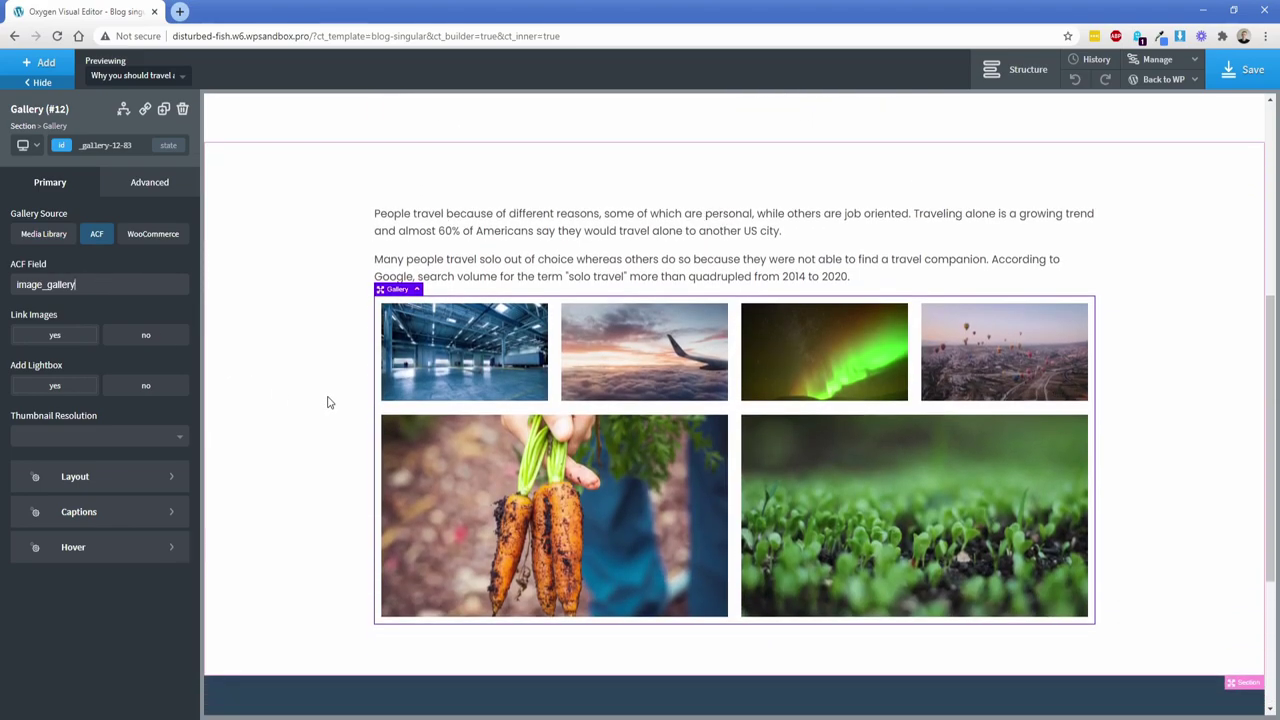
scroll(328, 402, "up", 2)
Add a text element directly below the post title heading in the first section
left_click(444, 362)
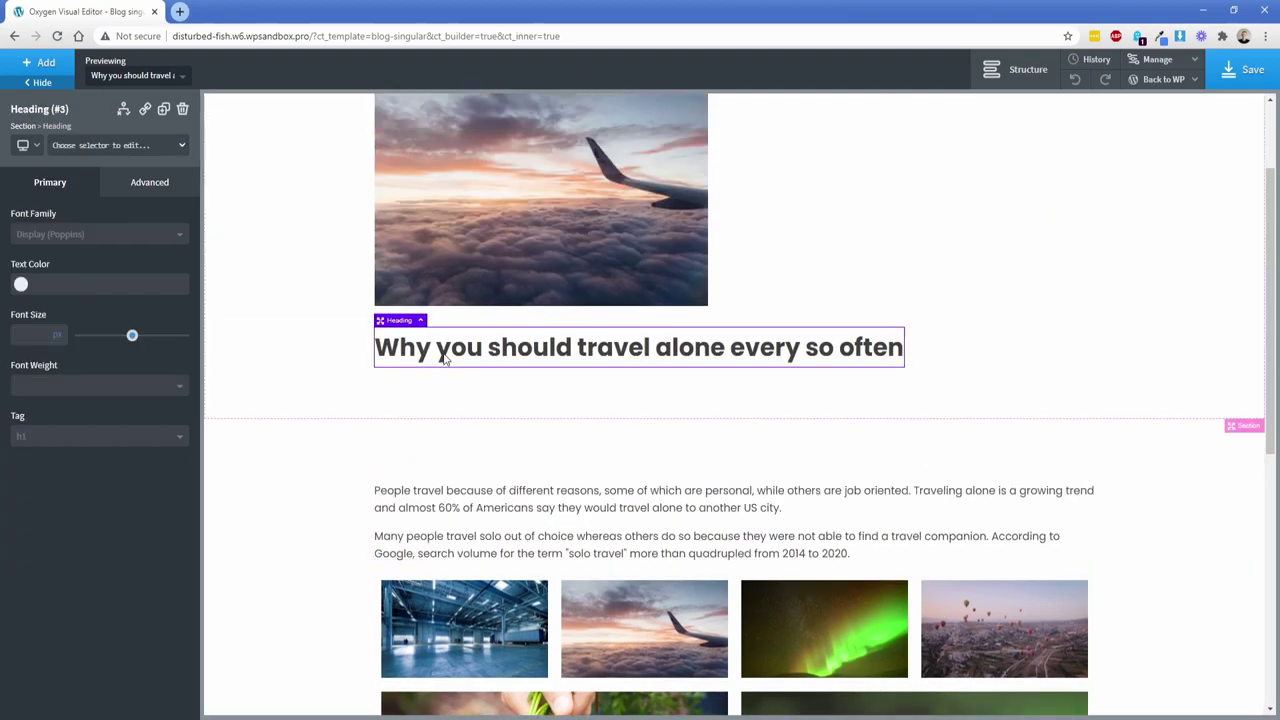
left_click(40, 62)
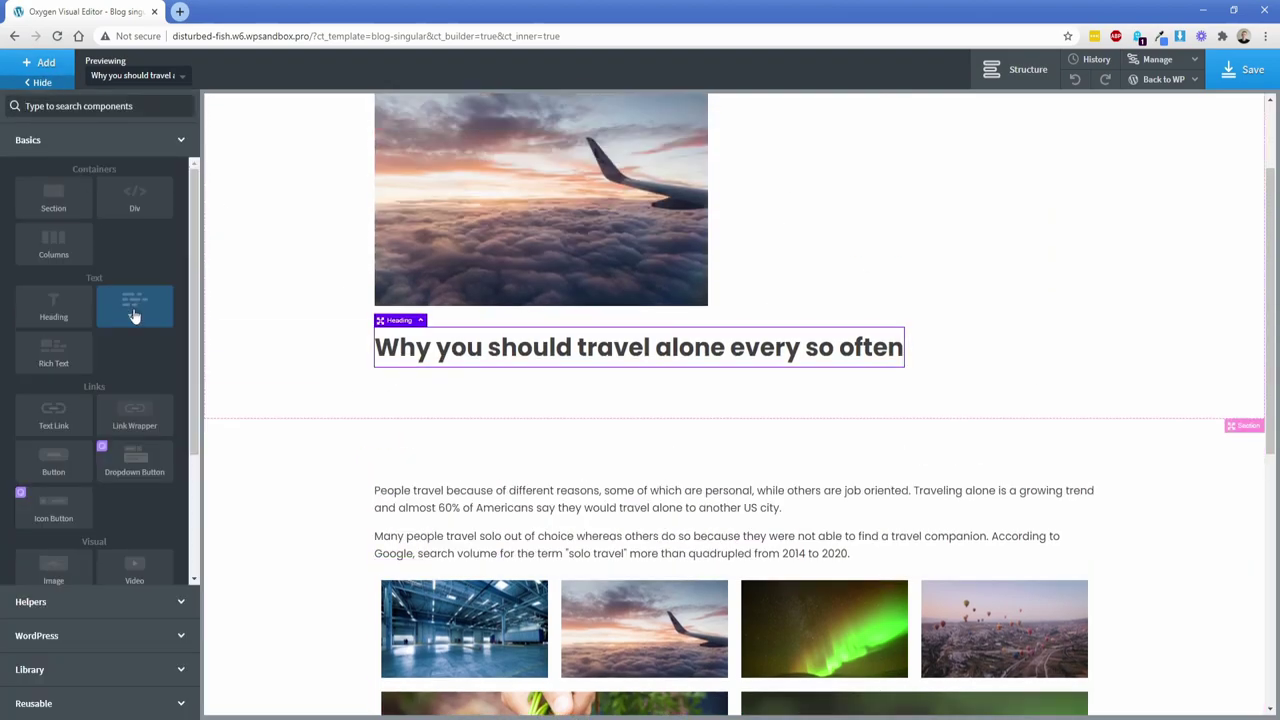
left_click(134, 312)
Replace the new text's placeholder with the category taxonomy, separated by commas, and give the heading above a 16 px bottom margin
double_click(443, 381)
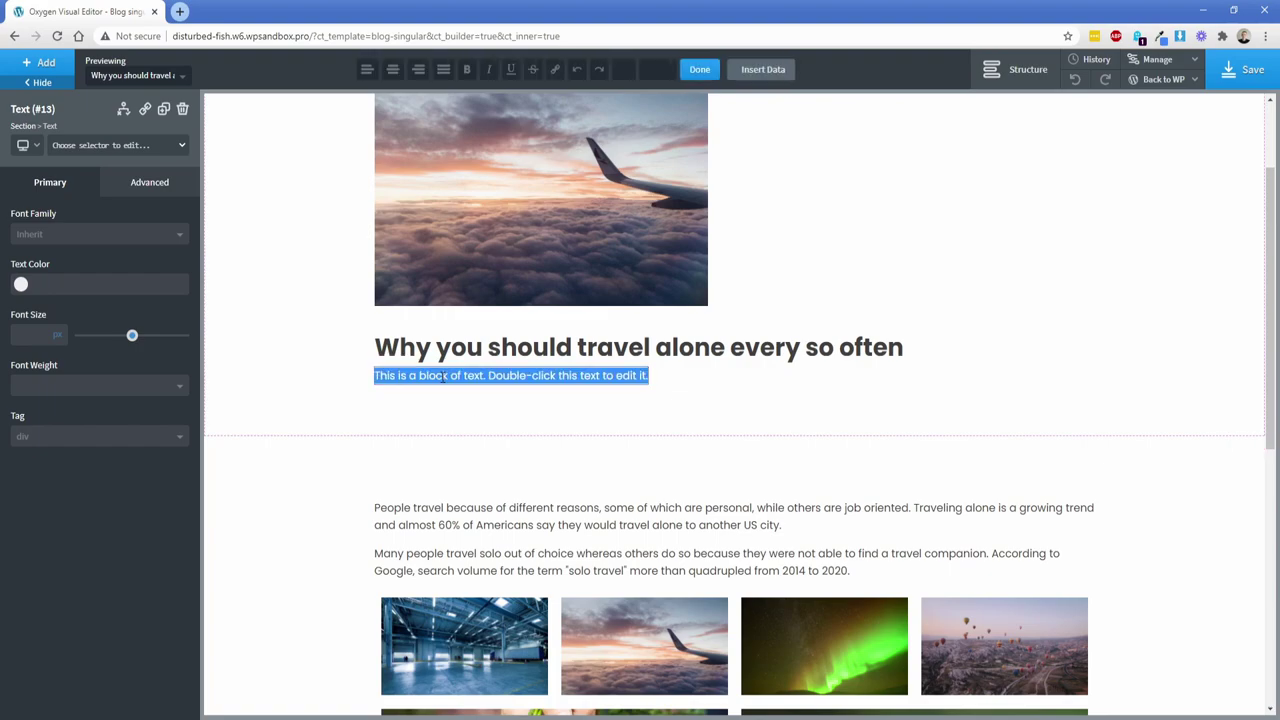
left_click(760, 73)
left_click(476, 227)
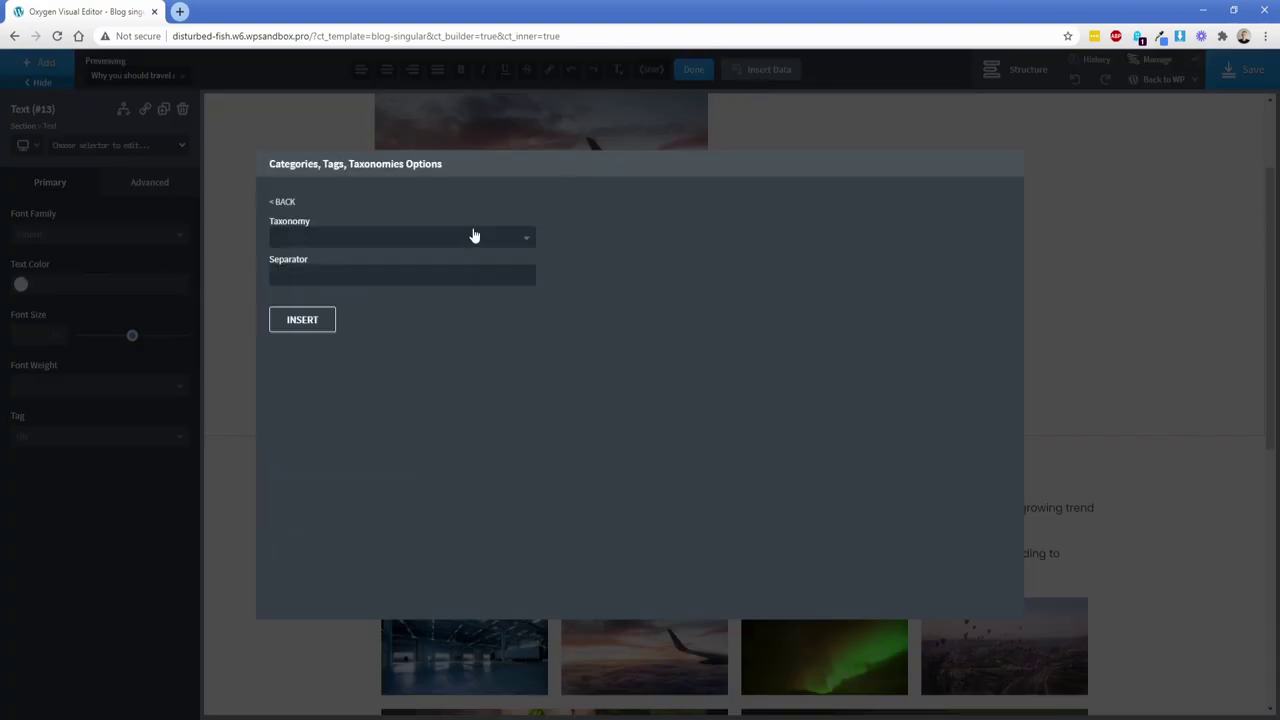
left_click(372, 238)
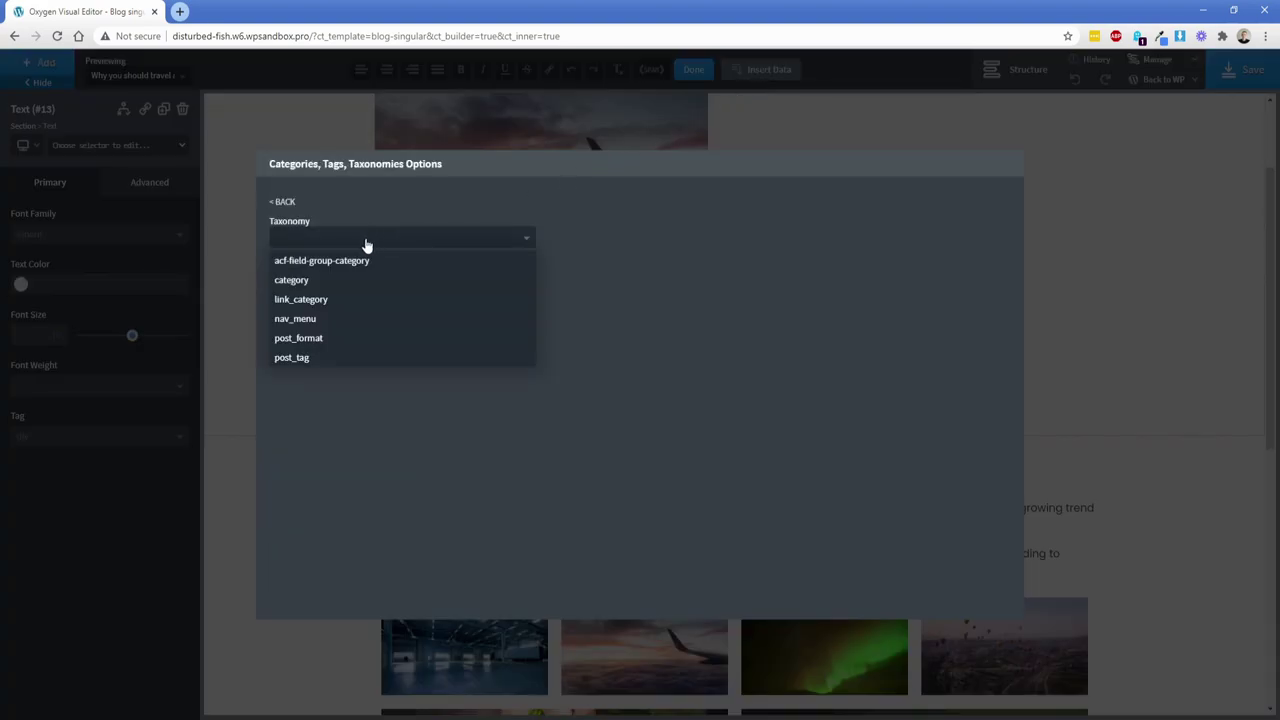
left_click(292, 283)
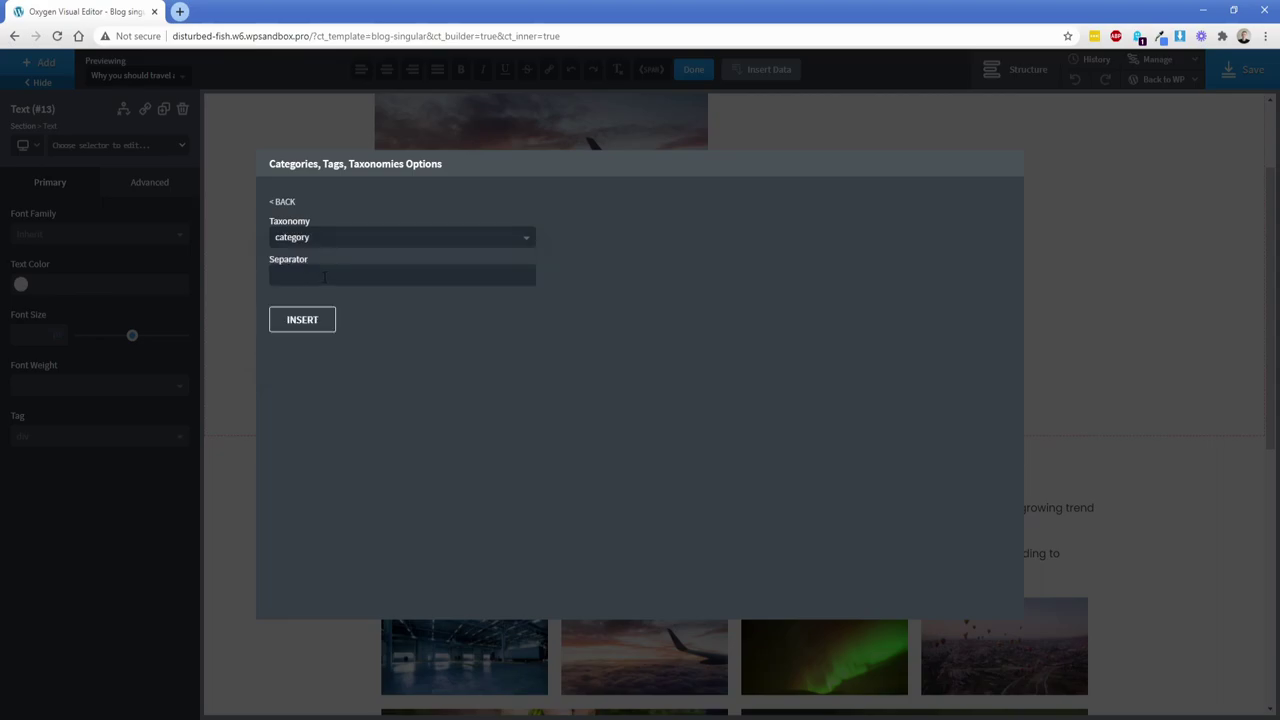
left_click(324, 277)
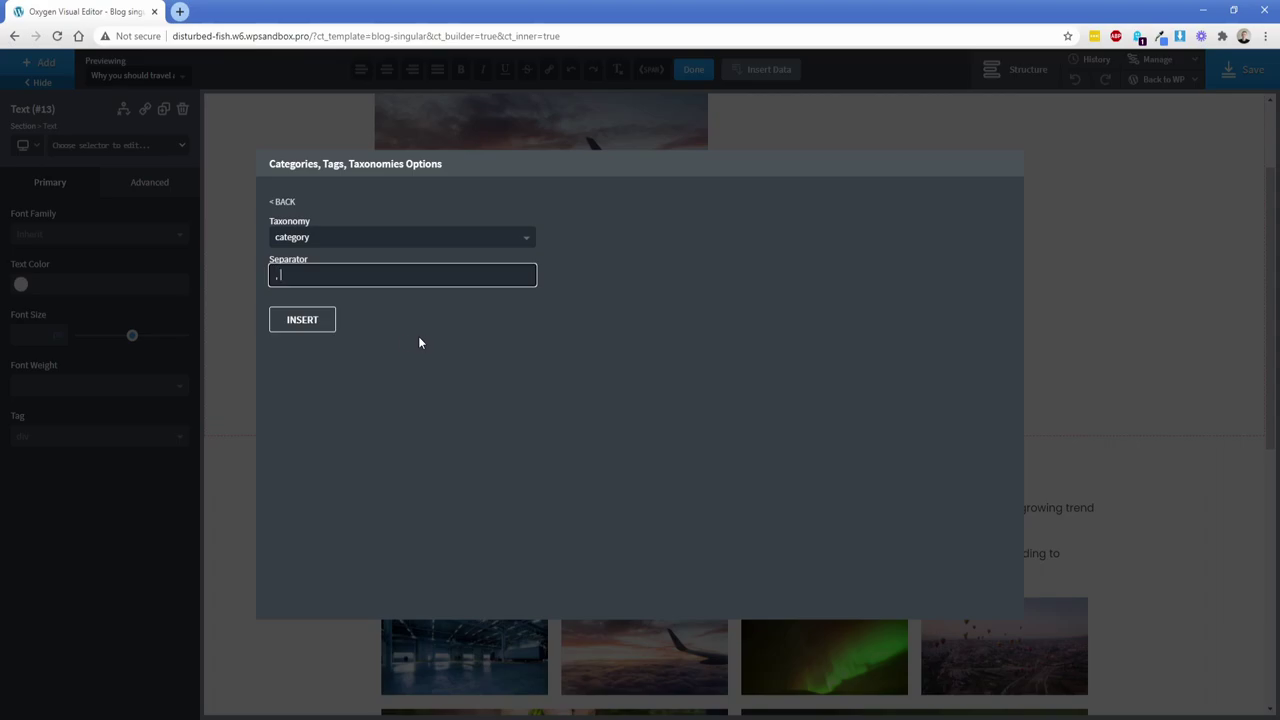
left_click(318, 321)
left_click(317, 321)
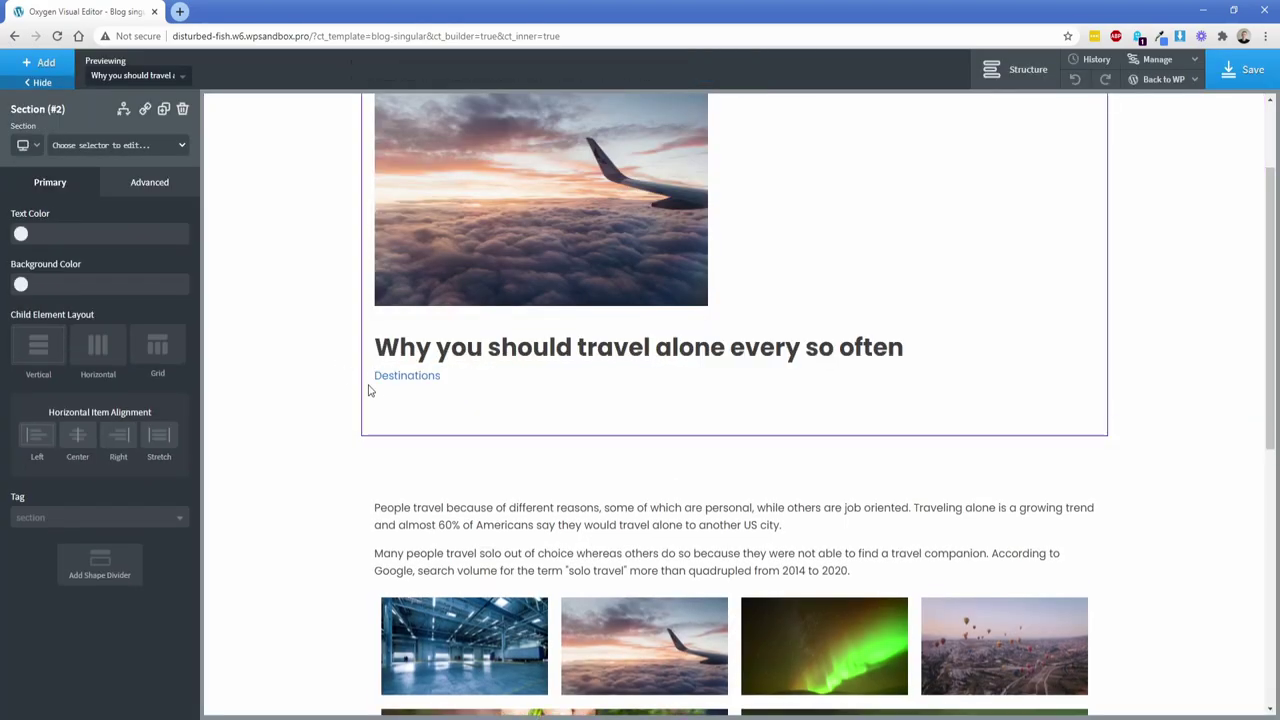
left_click(412, 381)
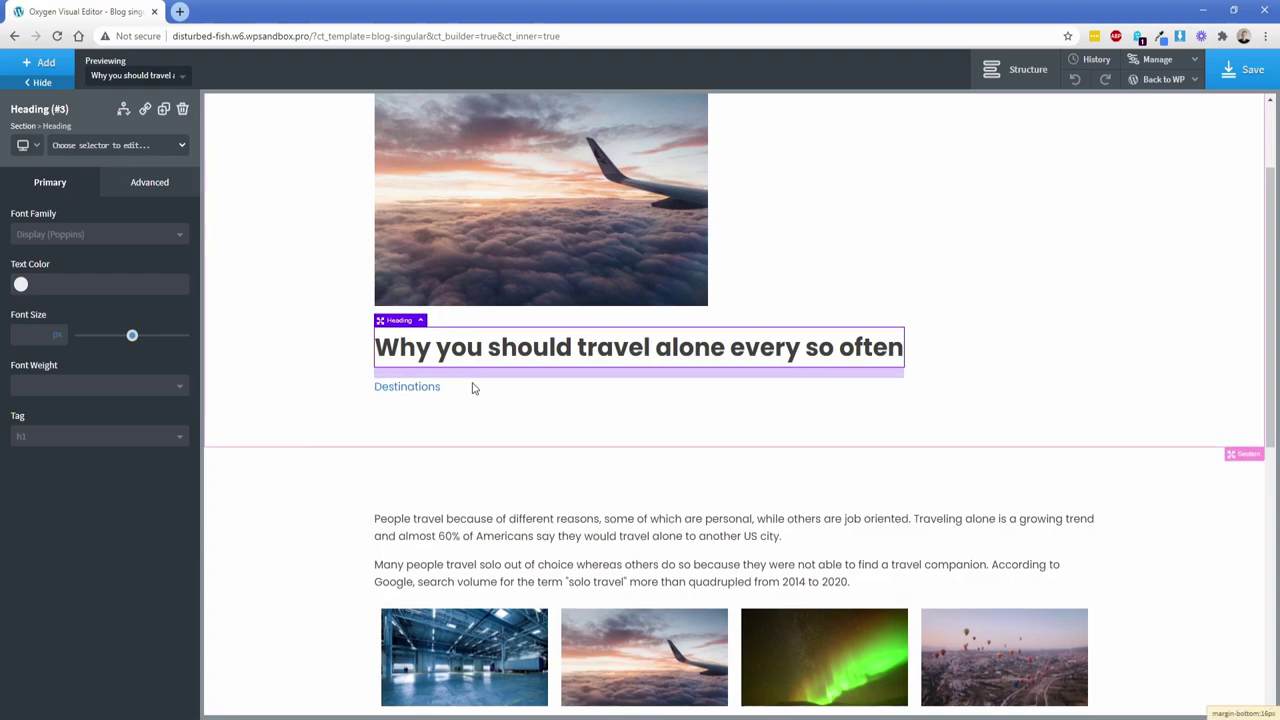
Add a third section to the template, below the one with the post content and gallery
left_click(288, 336)
scroll(288, 338, "down", 3)
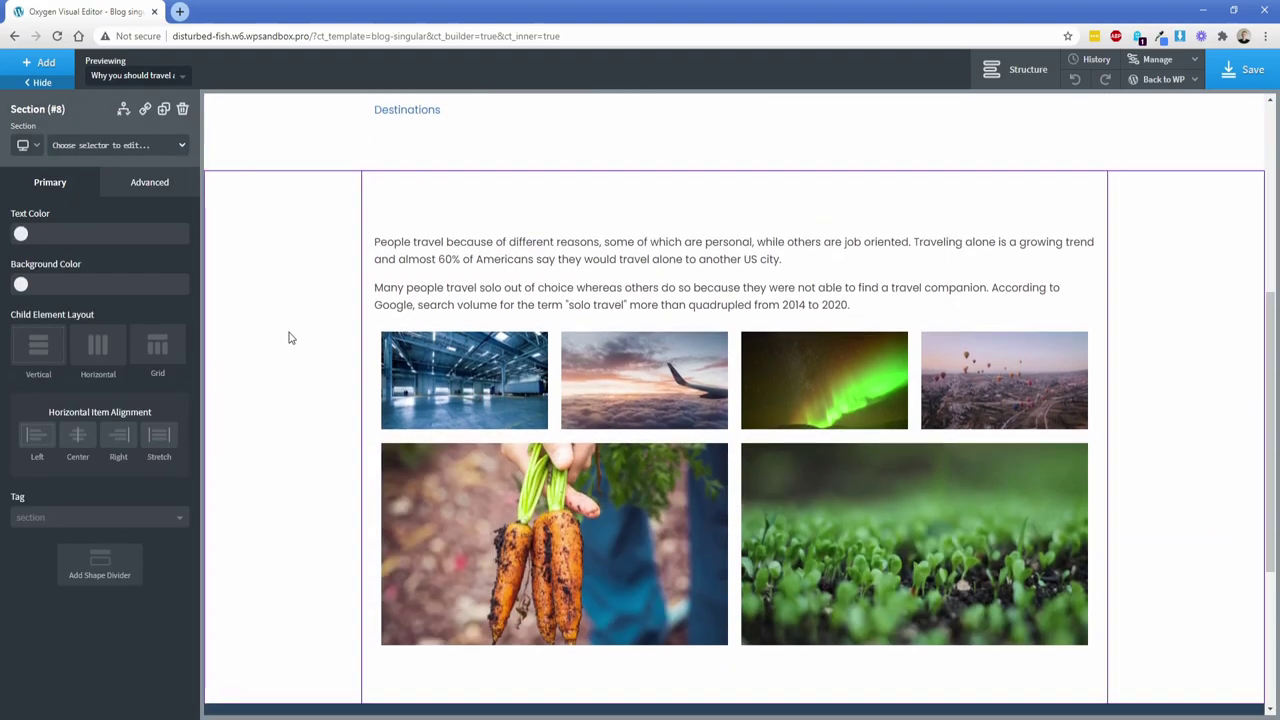
left_click(42, 63)
left_click(73, 206)
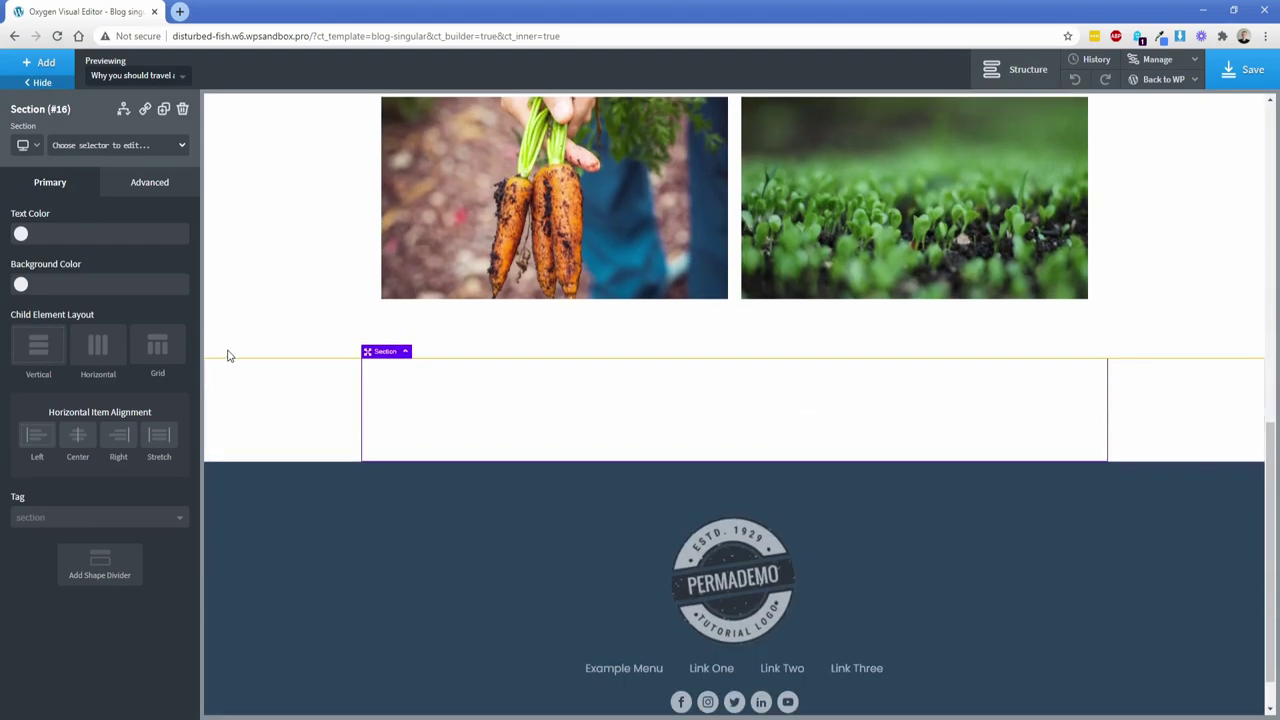
Add a shortcode element to the new section with the full shortcode [acfe_form name="update-post"]
left_click(42, 63)
type("sh")
left_click(57, 150)
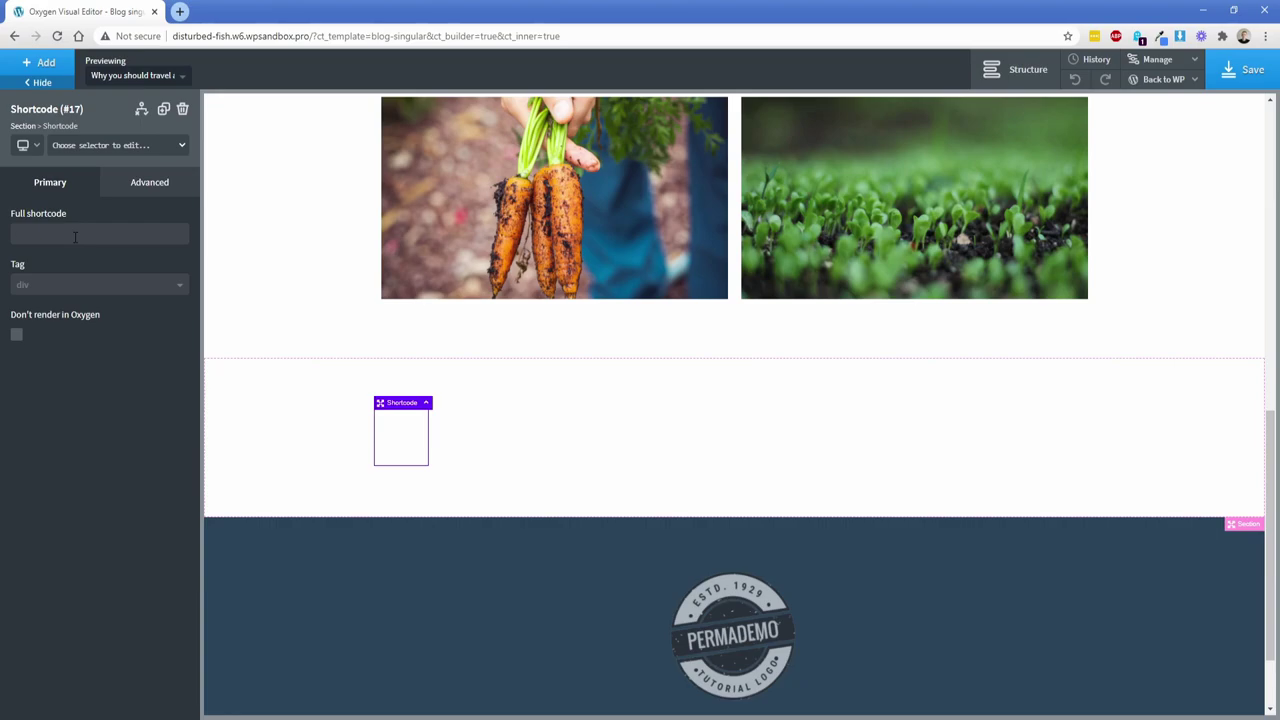
type("[acfe_form name=\"update-post\"]")
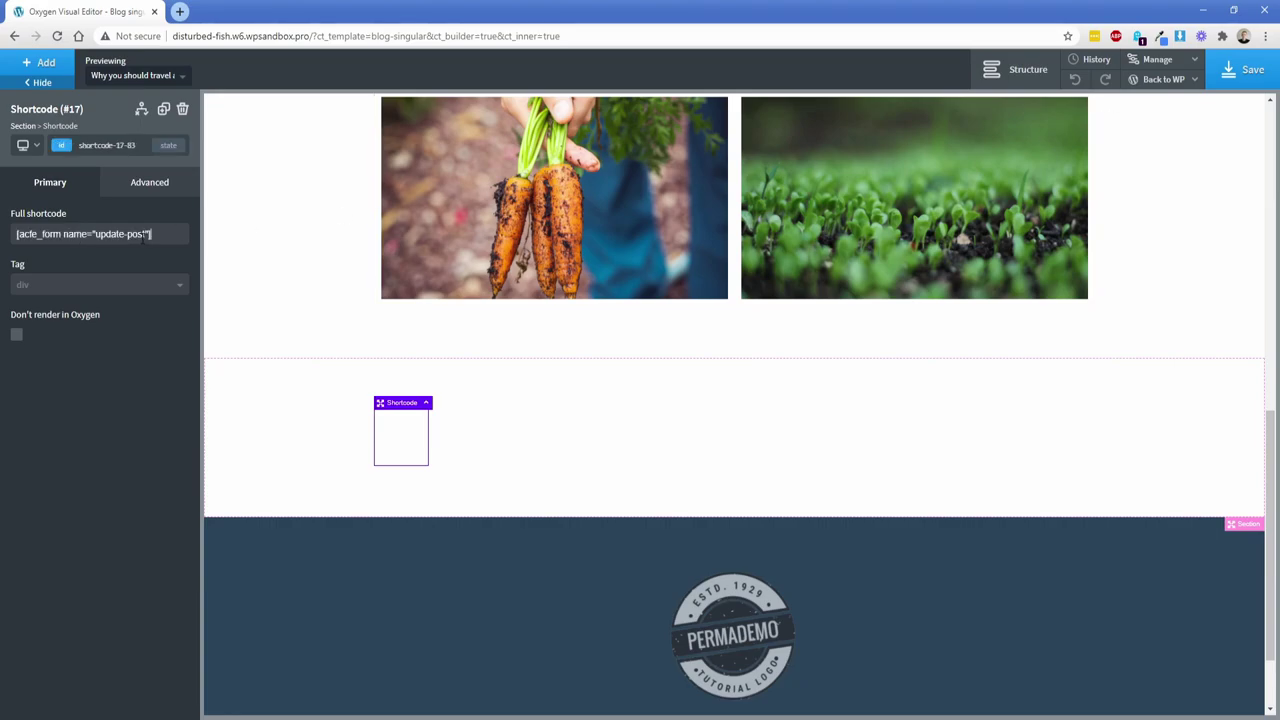
Set the shortcode element's width to 100%
left_click(148, 183)
left_click(105, 262)
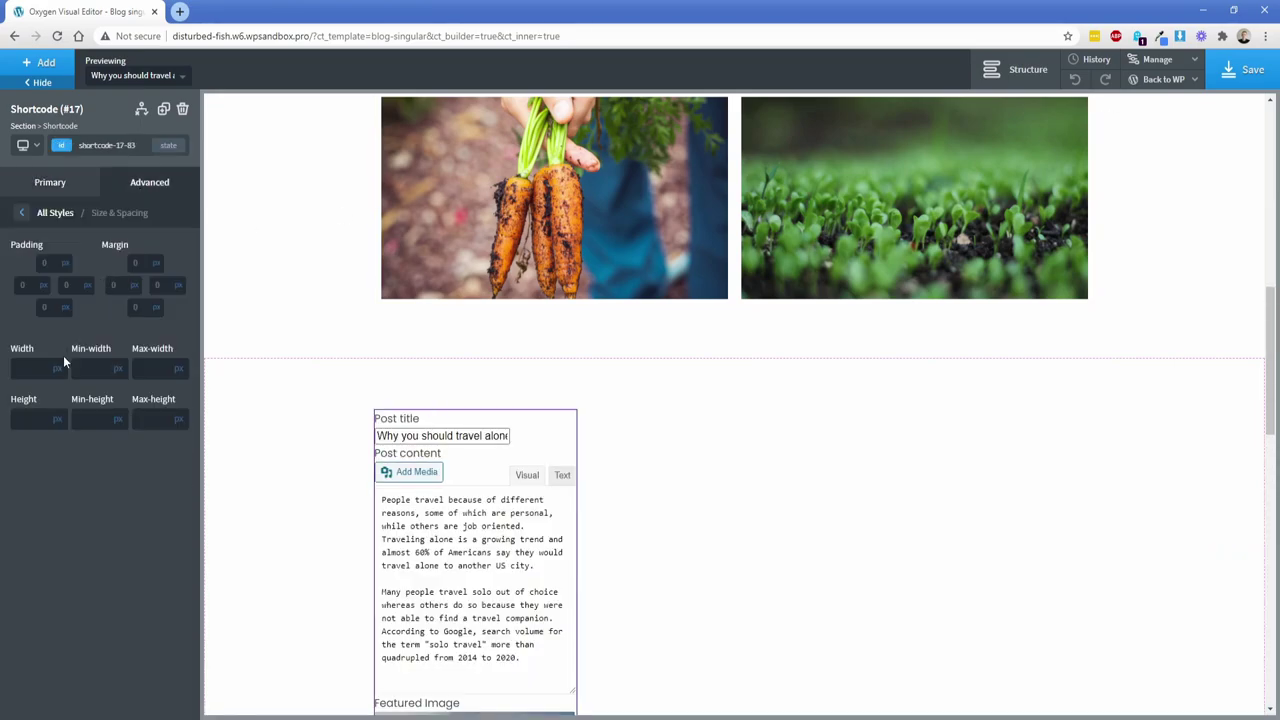
left_click(57, 368)
left_click(57, 392)
left_click(13, 368)
type("100")
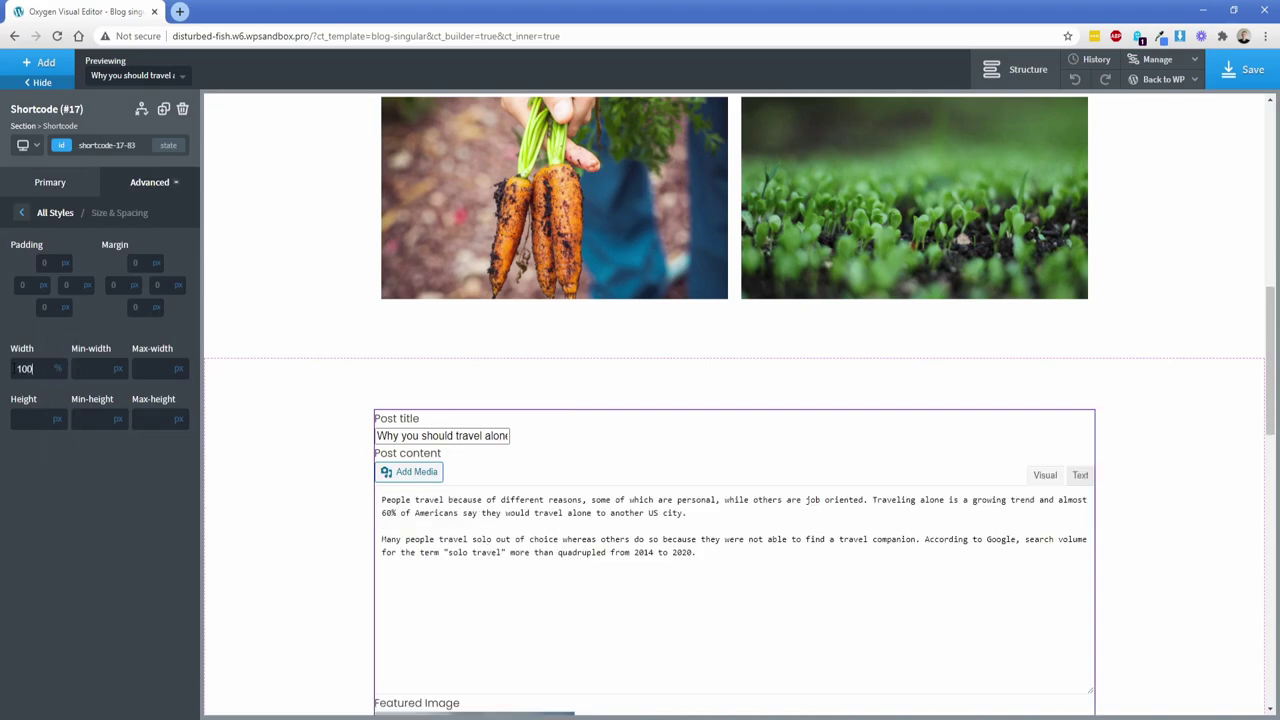
Set the form section's background color to #f6f7fb and save the template
left_click(272, 430)
left_click(88, 287)
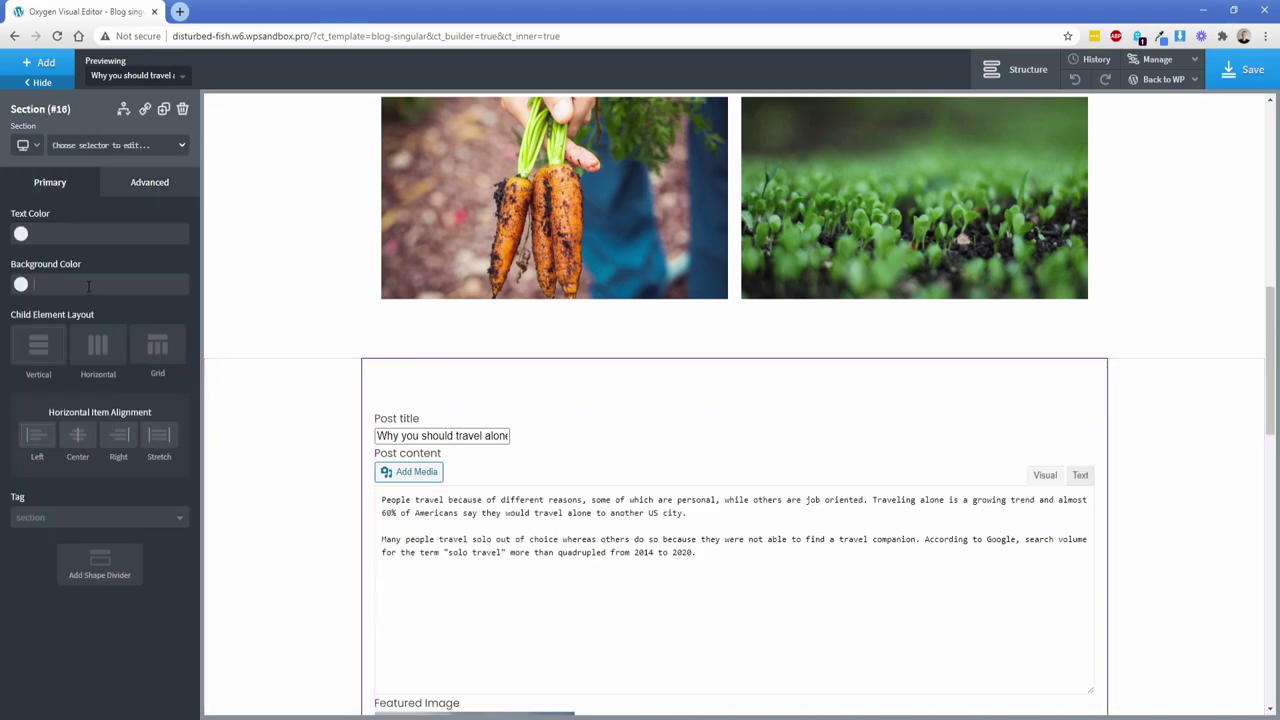
type("#f6f7fb")
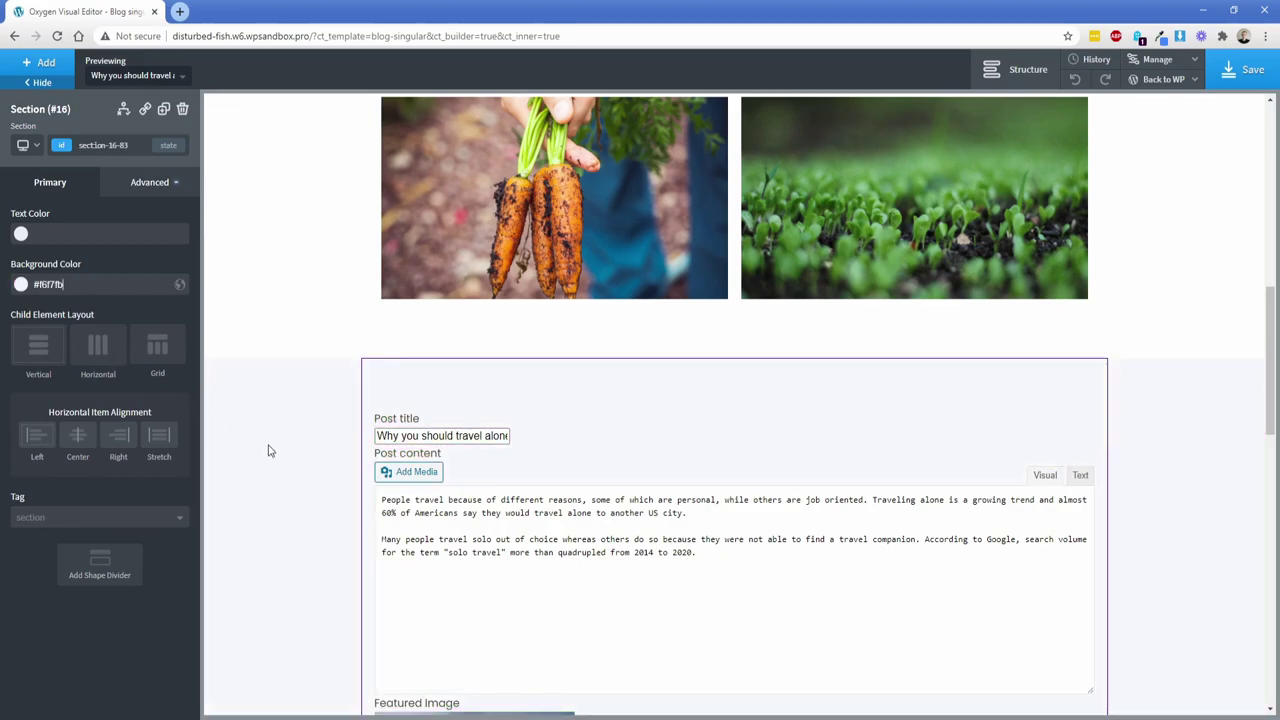
scroll(281, 416, "down", 2)
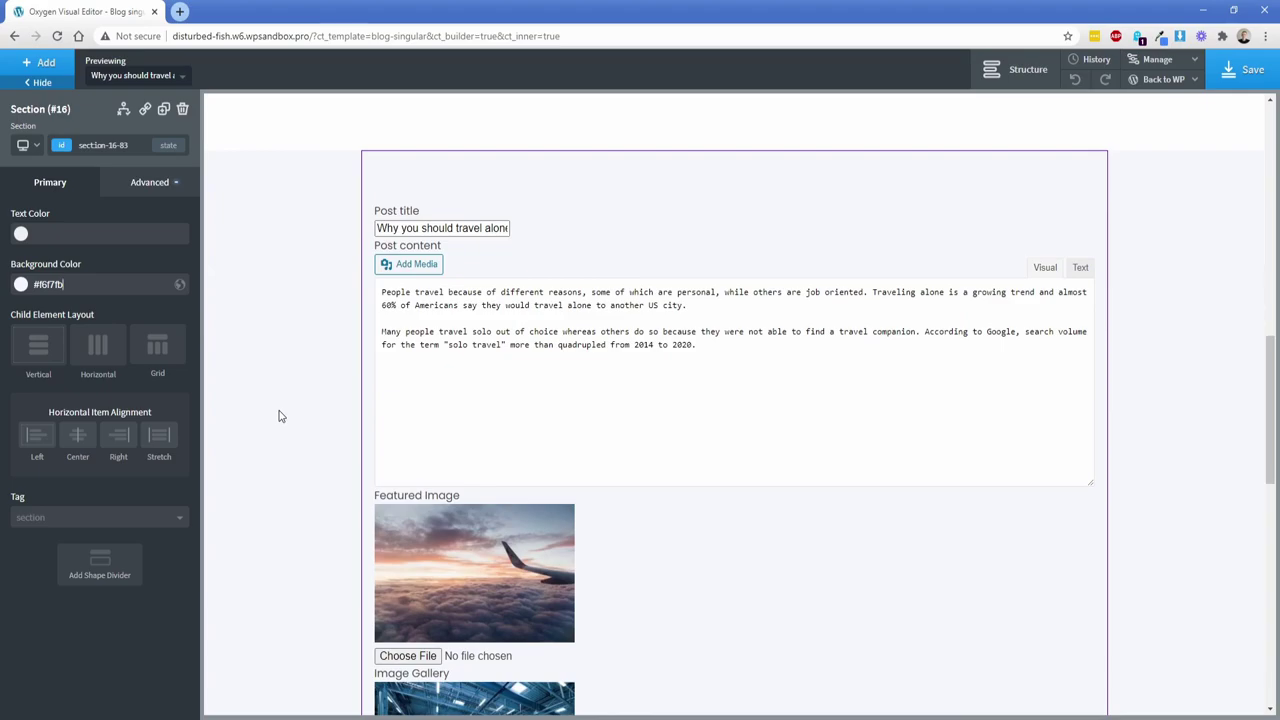
left_click(1243, 70)
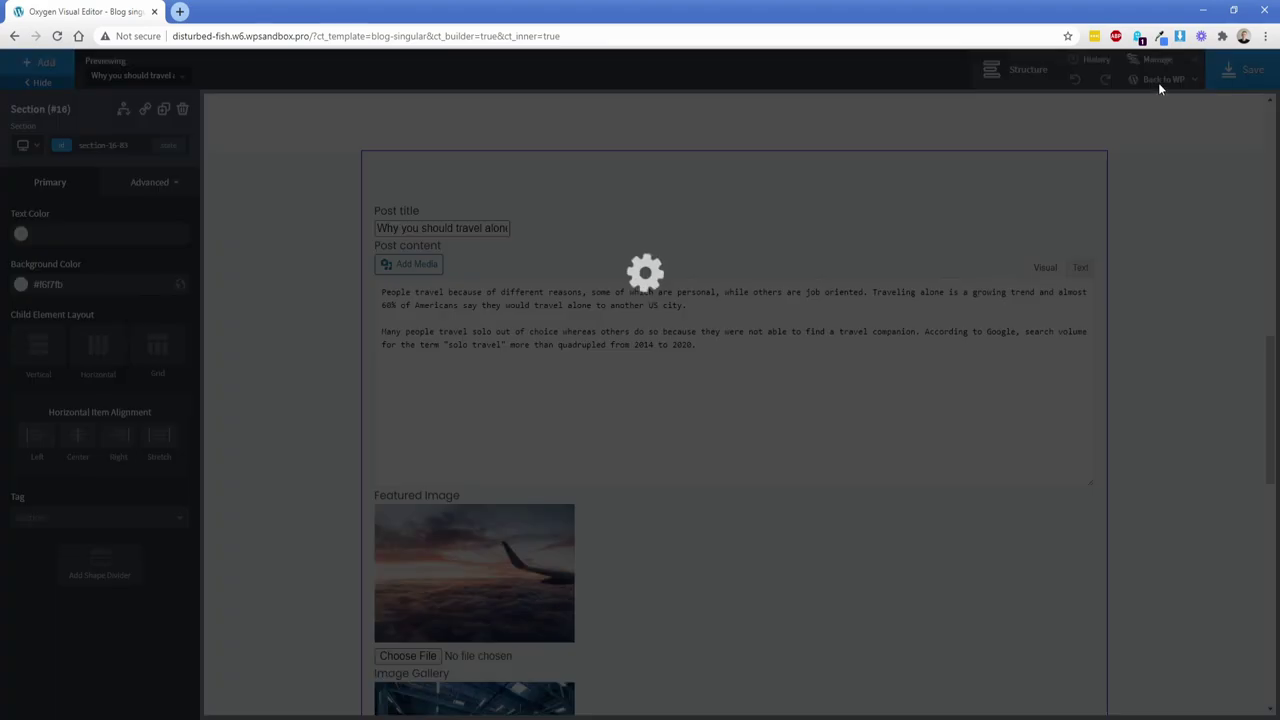
Open the travel post on the front end and examine its layout and the update form's title, content and image fields
left_click(1158, 83)
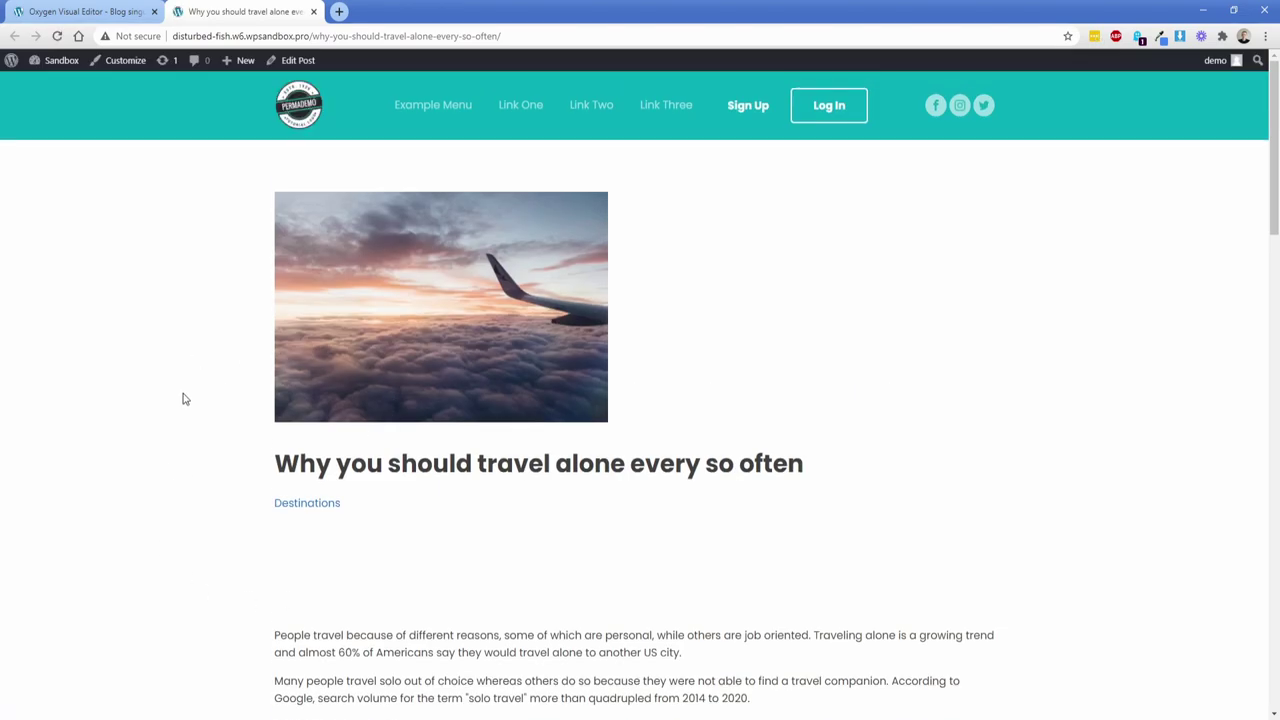
scroll(185, 392, "down", 3)
scroll(190, 380, "down", 7)
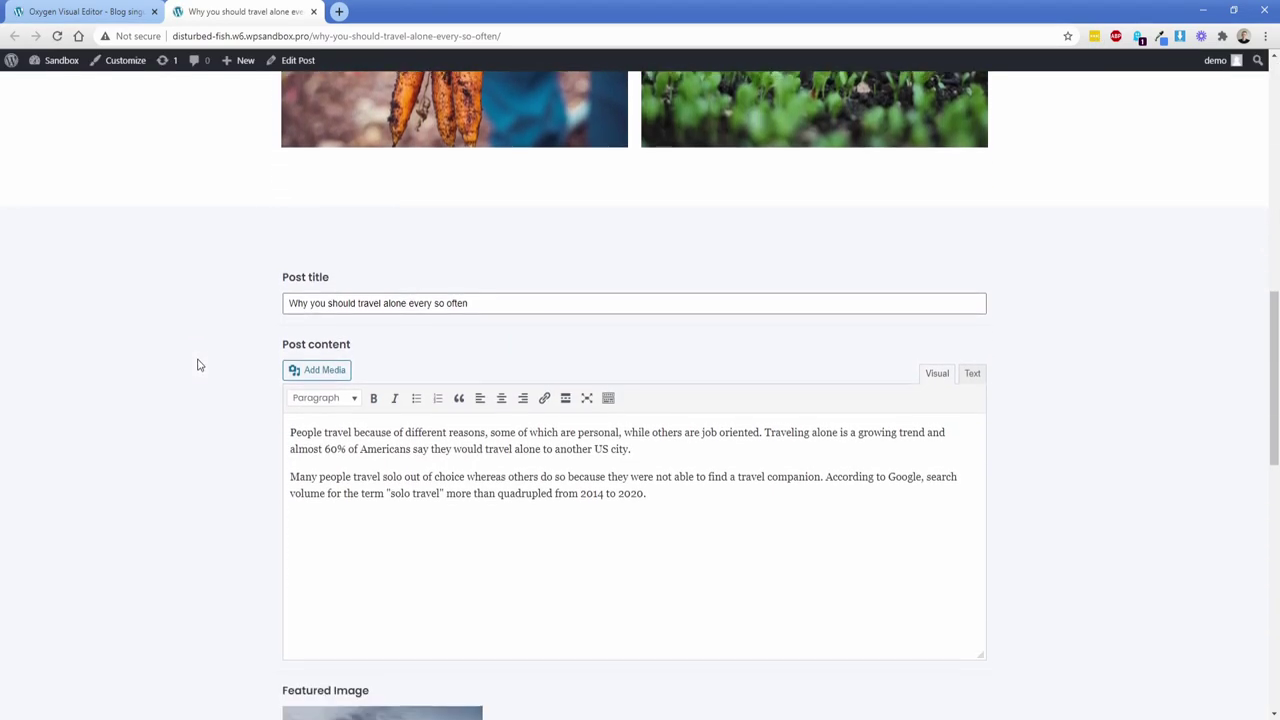
left_click_drag(288, 294, 489, 294)
left_click(372, 318)
scroll(218, 410, "down", 5)
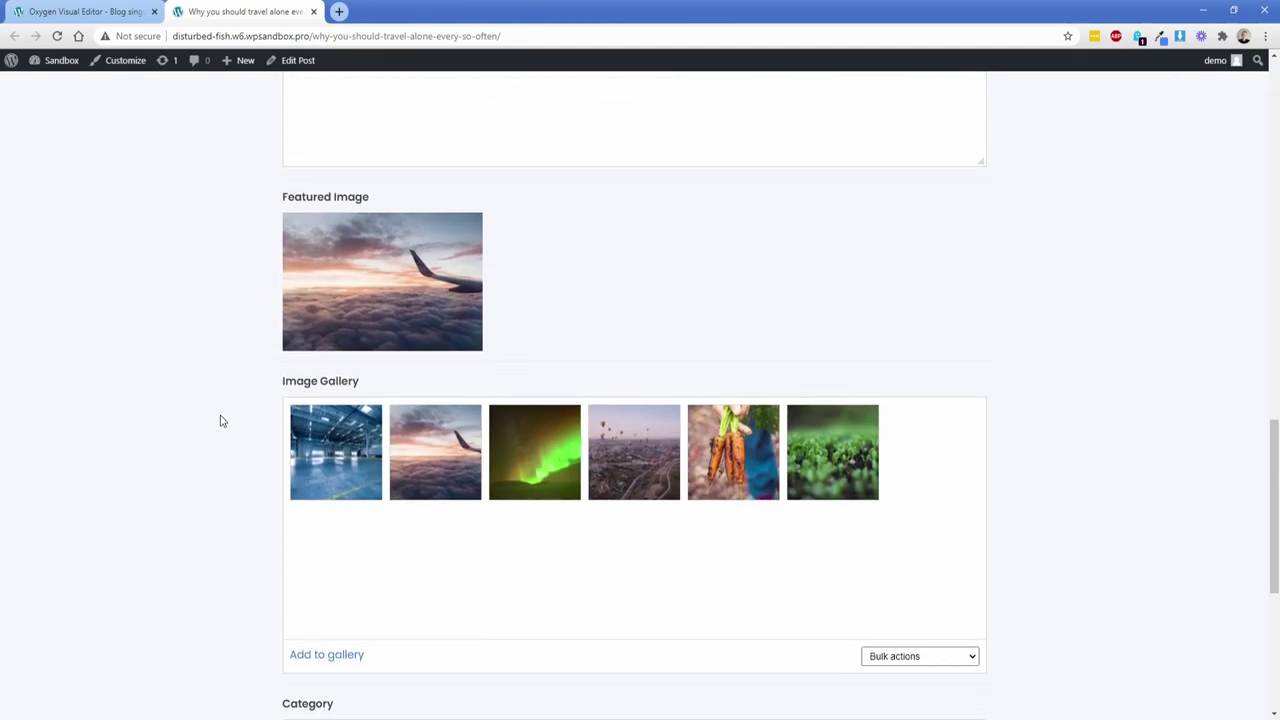
Remove the carrot and seedling images from the update form's image gallery and submit the form
left_click(773, 413)
left_click(773, 413)
scroll(246, 512, "down", 2)
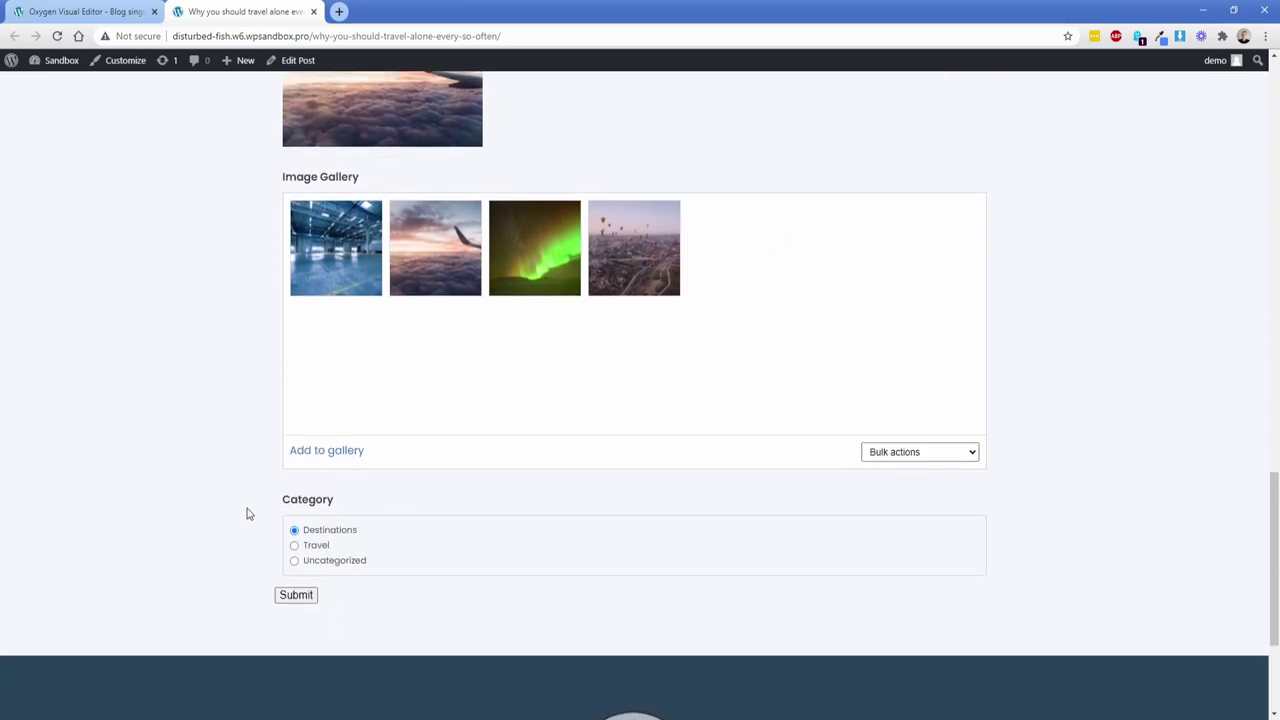
left_click(296, 591)
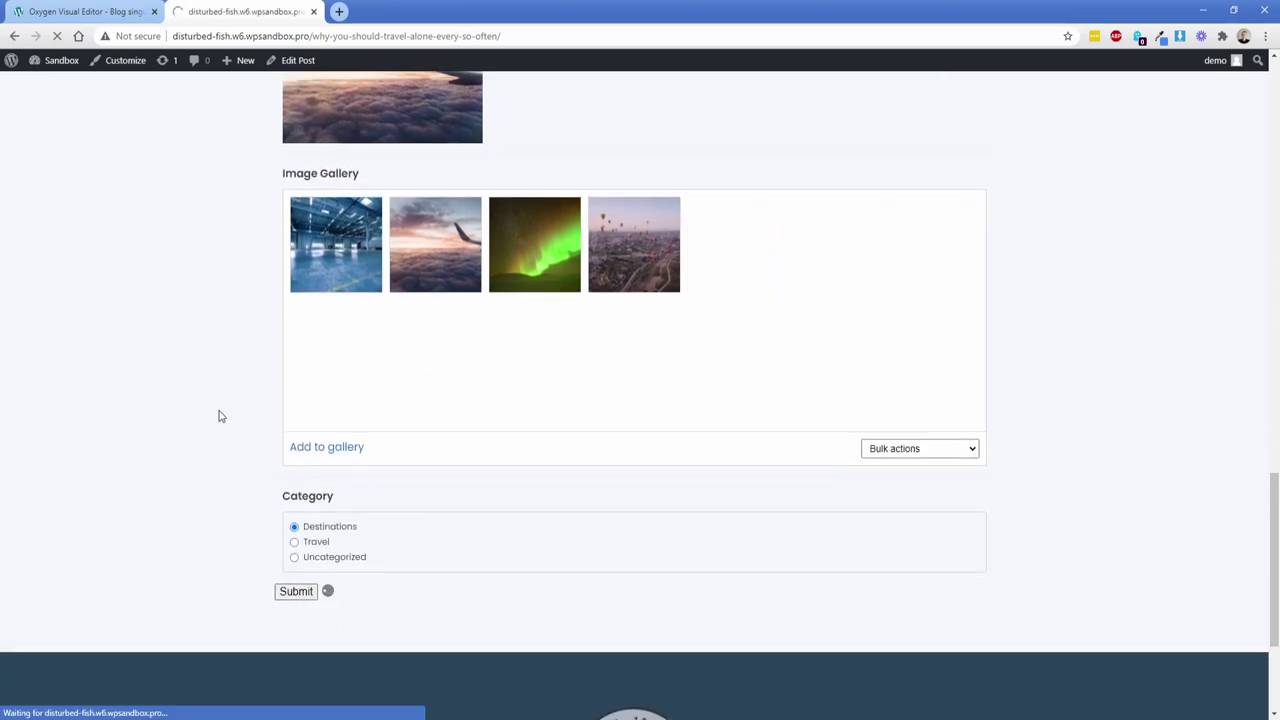
Check the image gallery on the post page and in the post's WordPress edit screen, and close that edit screen
scroll(200, 410, "down", 4)
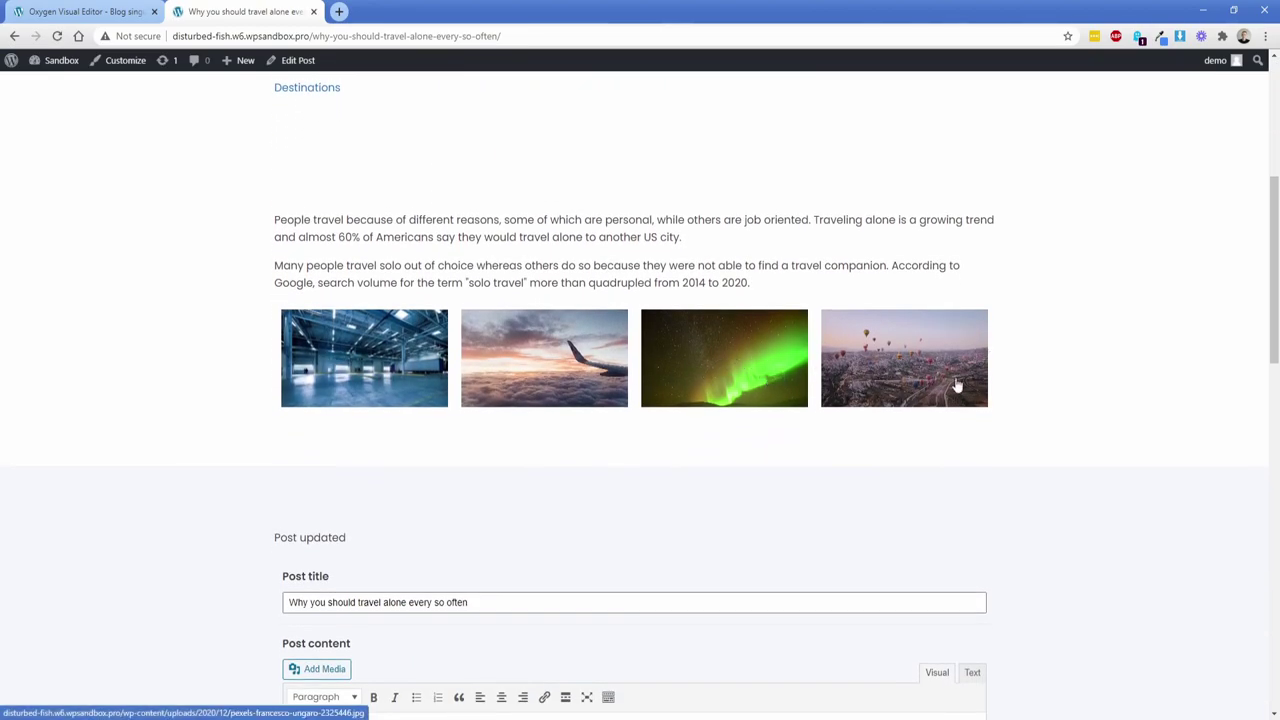
left_click(297, 60)
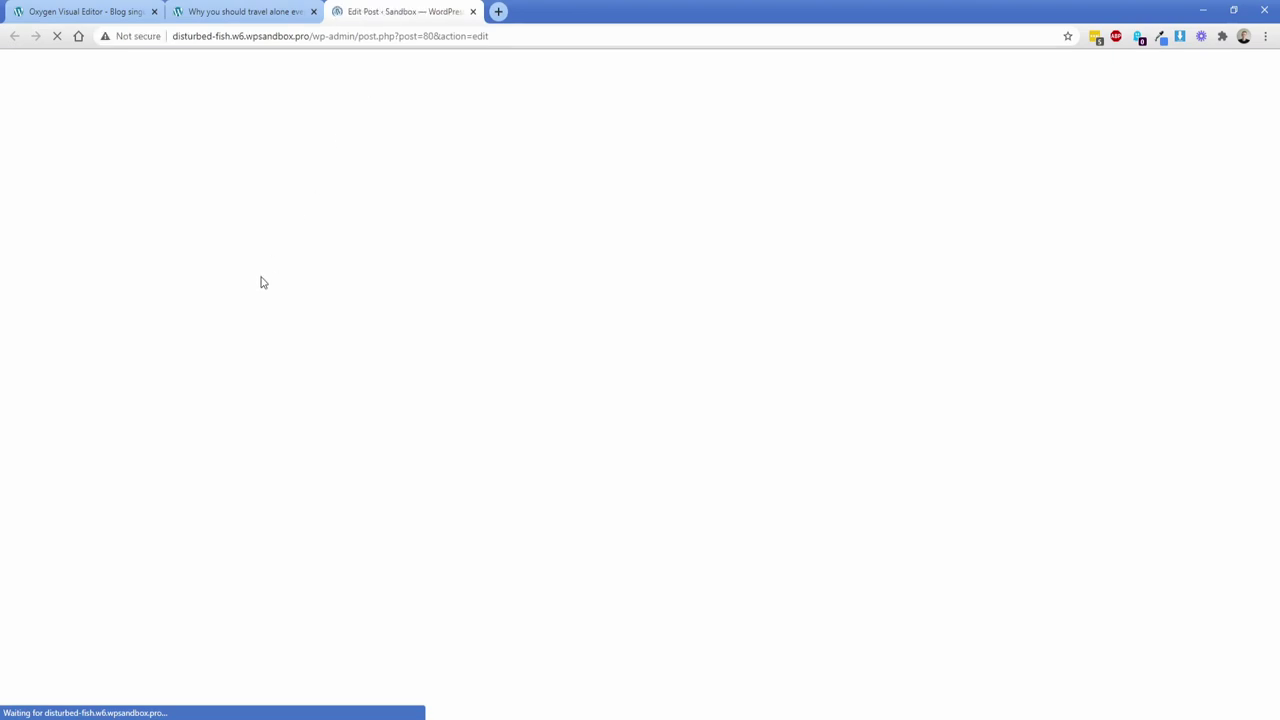
scroll(250, 385, "down", 8)
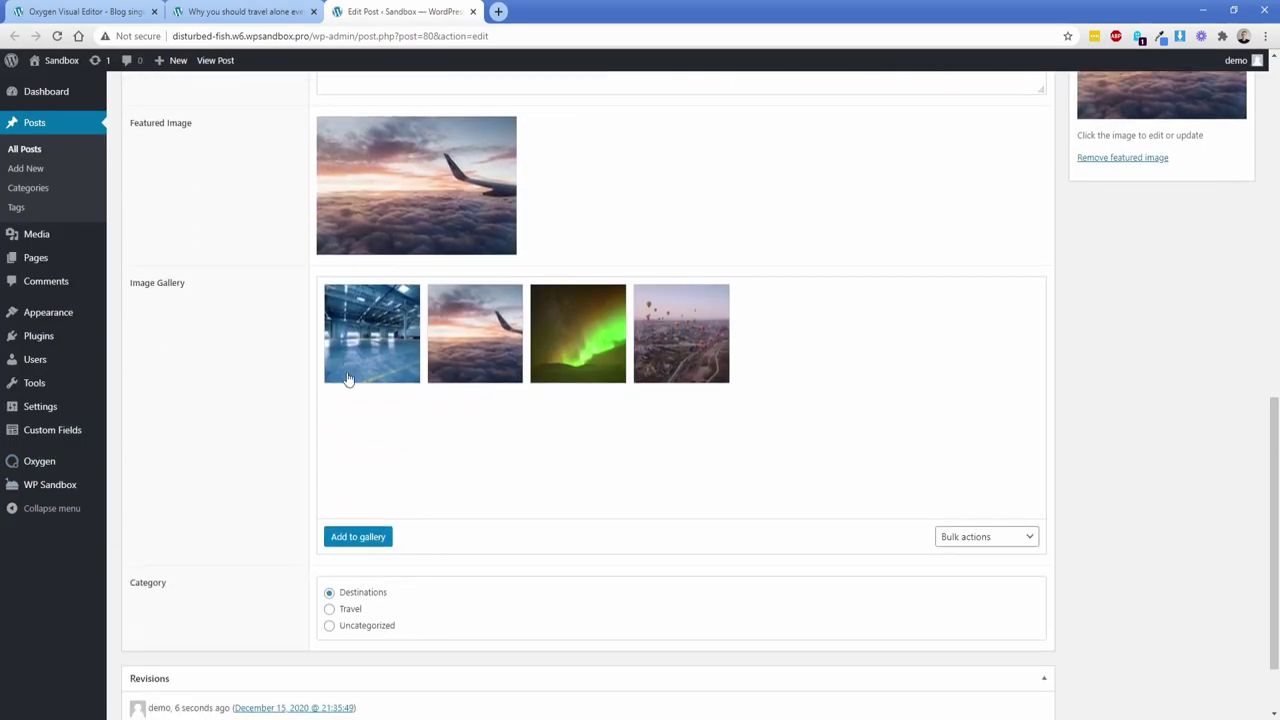
mouse_move(580, 338)
left_click(474, 12)
Change the post title in the update form to "Why travelling is fun" and submit the form
scroll(230, 277, "down", 2)
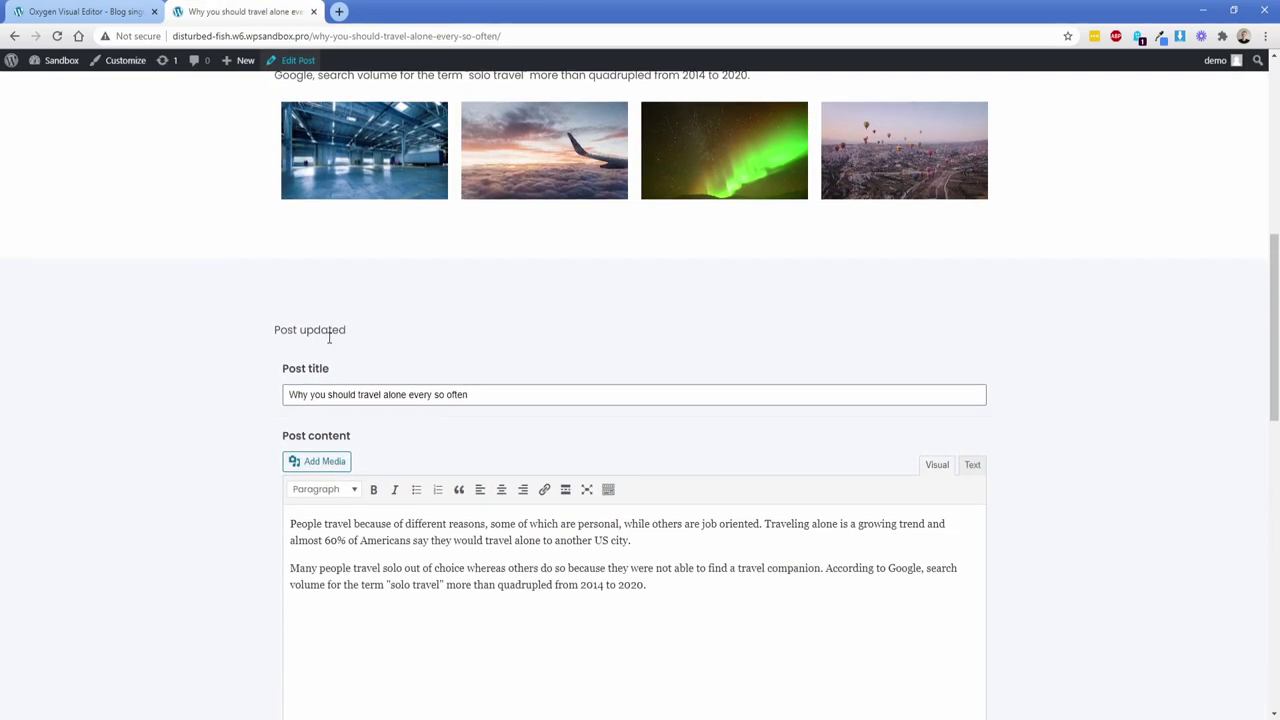
left_click(512, 386)
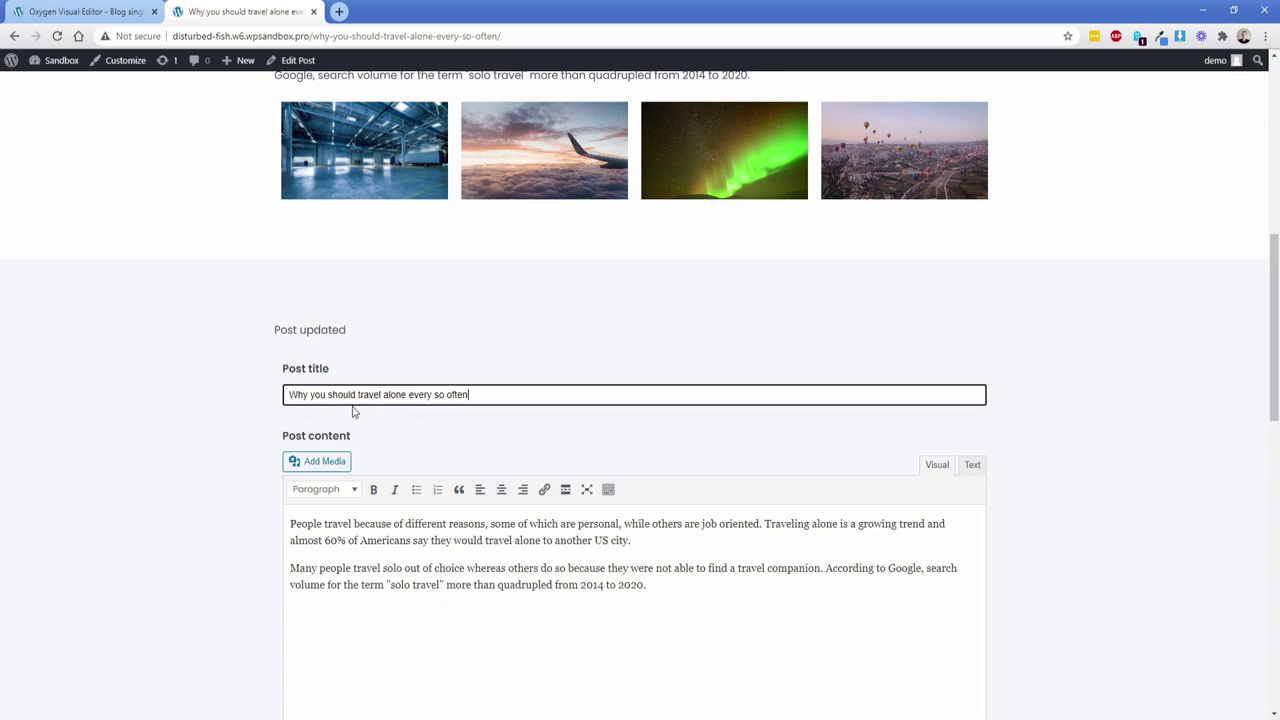
left_click_drag(311, 395, 626, 398)
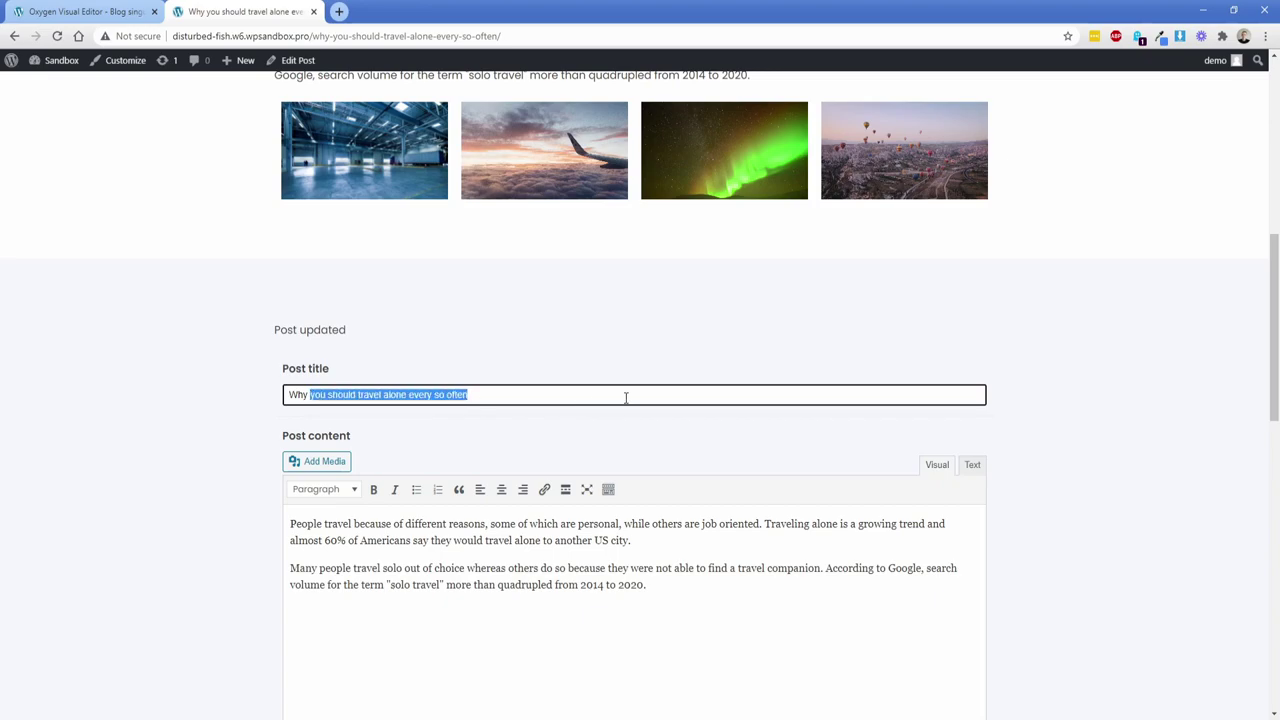
type("travelling is fun")
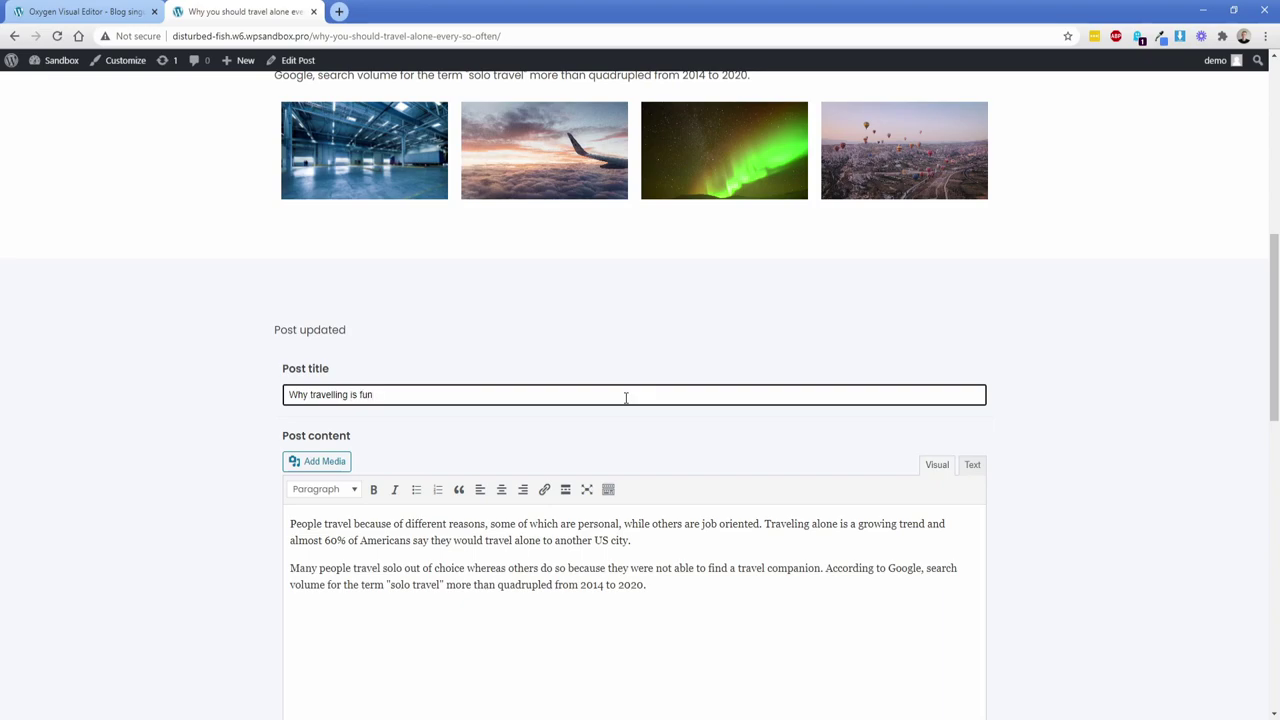
scroll(240, 425, "down", 9)
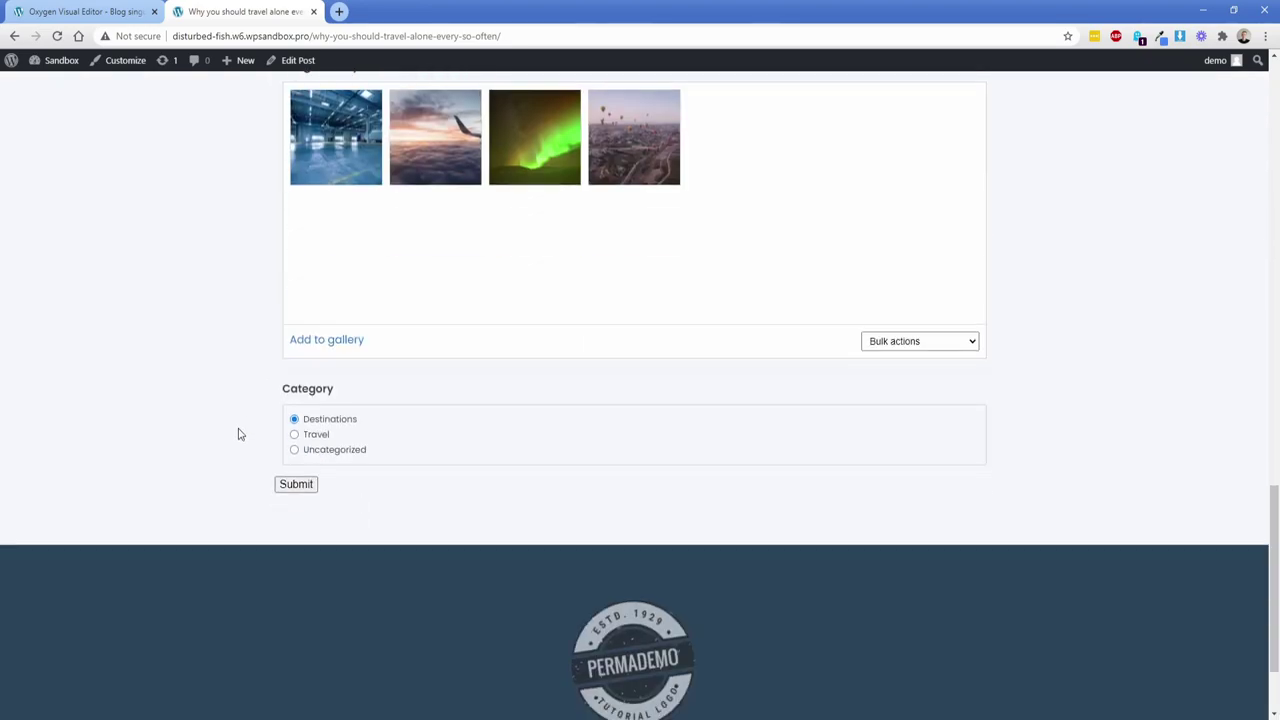
left_click(296, 487)
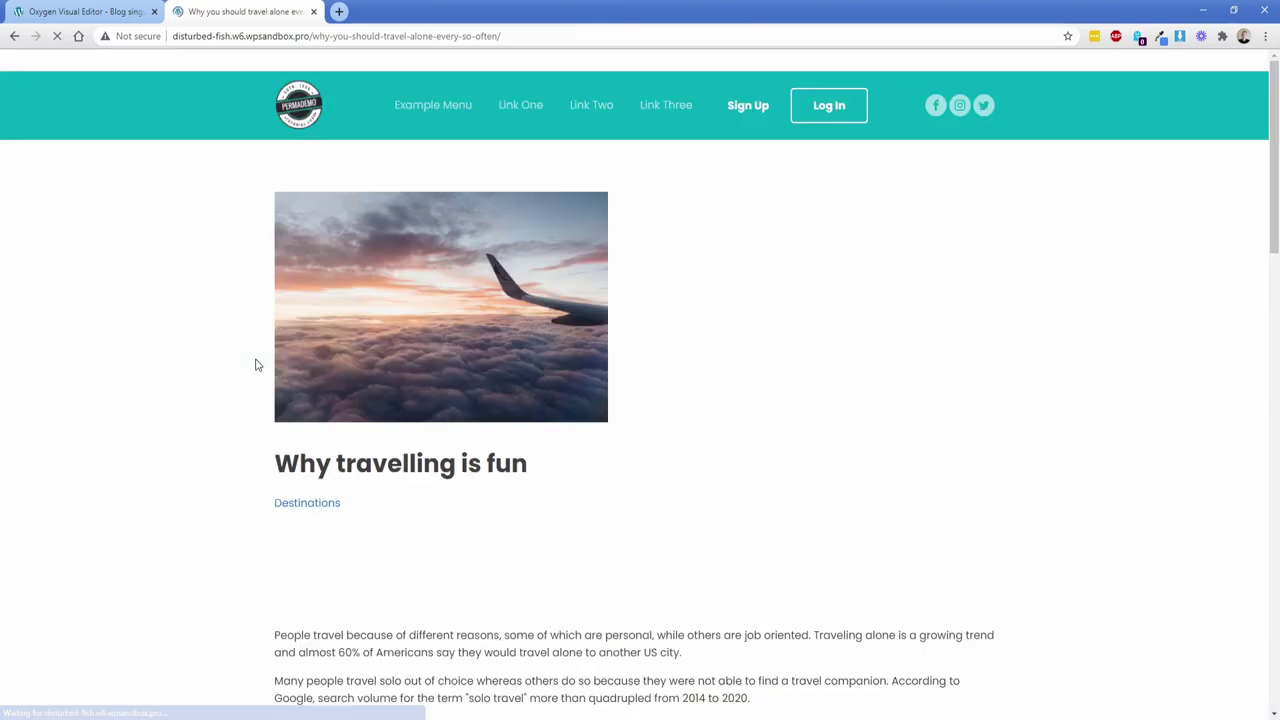
Check the heading on the post page and look over the update form below it
left_click_drag(272, 462, 531, 470)
left_click(537, 473)
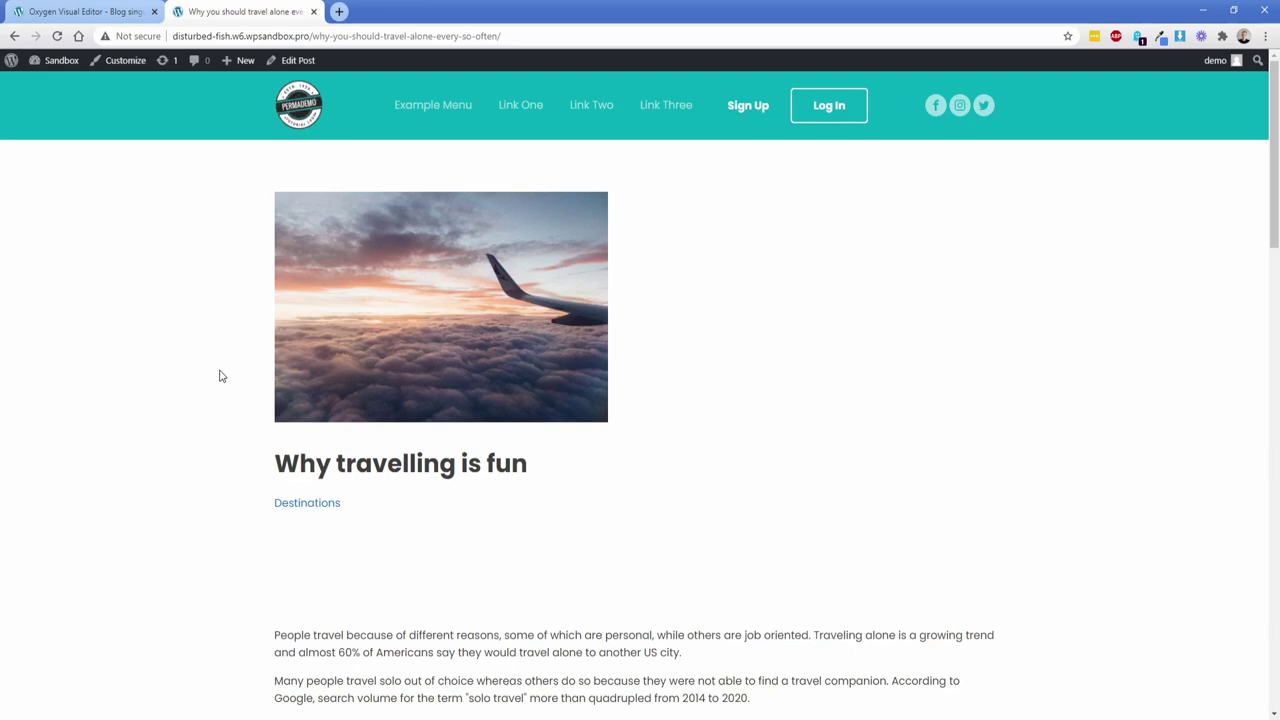
scroll(220, 375, "down", 10)
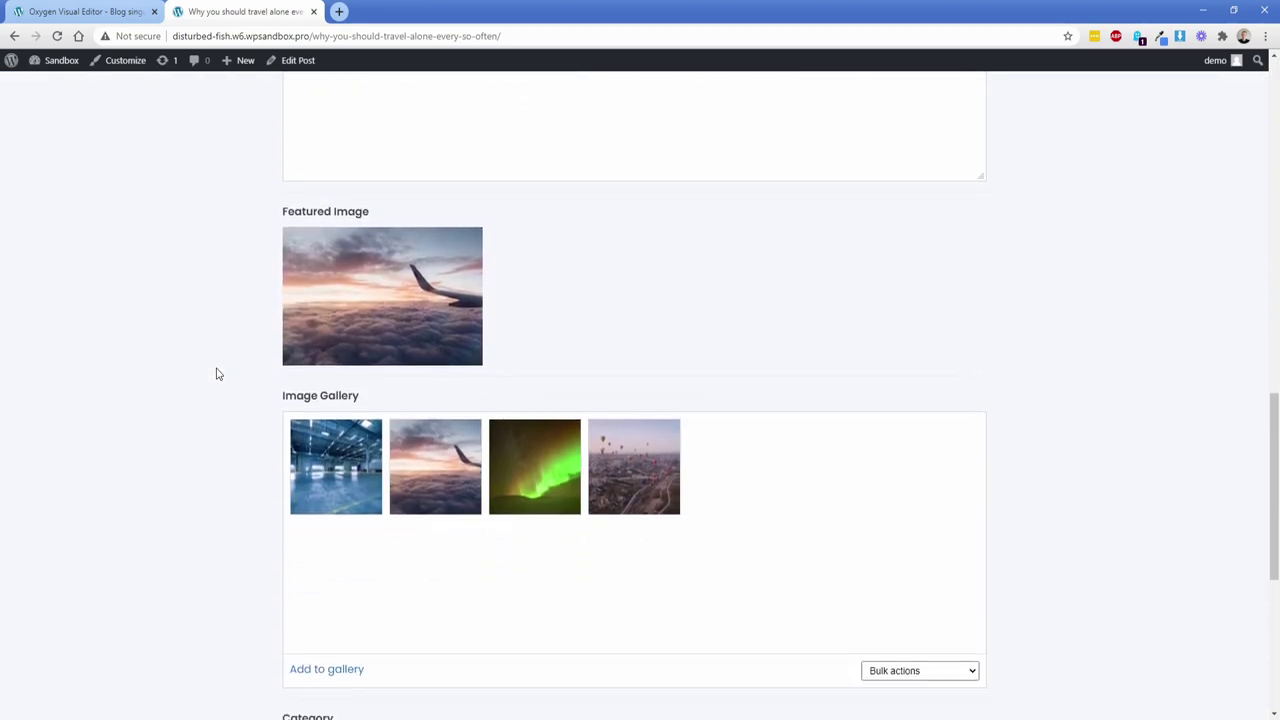
Set the post's category to Travel in the update form and submit the form
scroll(216, 374, "down", 3)
left_click(313, 507)
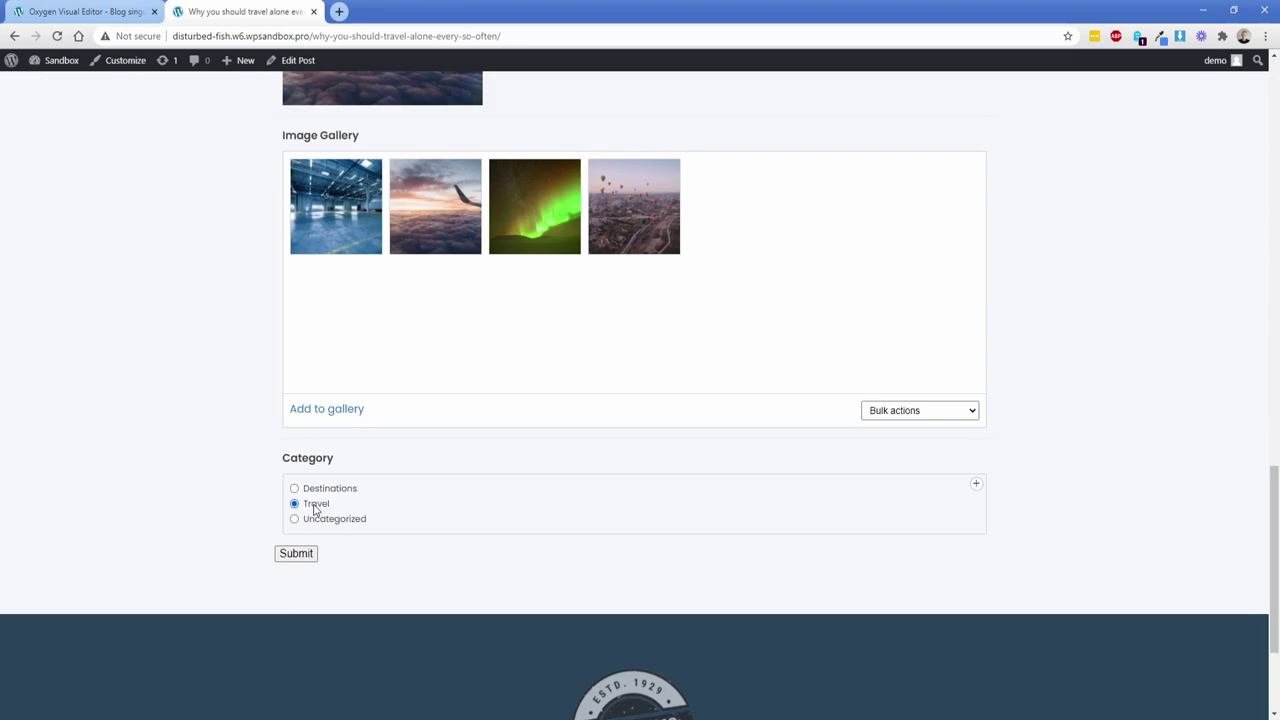
left_click(302, 554)
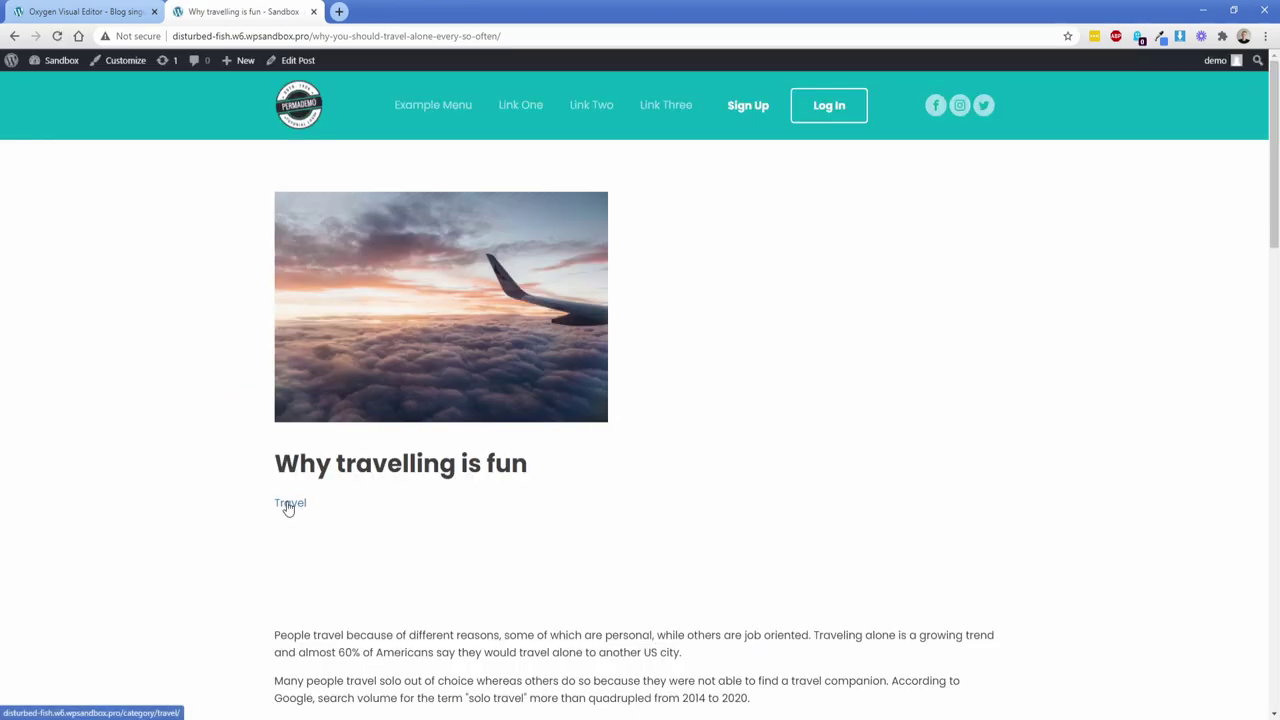
Check the category below the heading on the post page and review the update form further down
left_click_drag(347, 508, 262, 505)
left_click(341, 513)
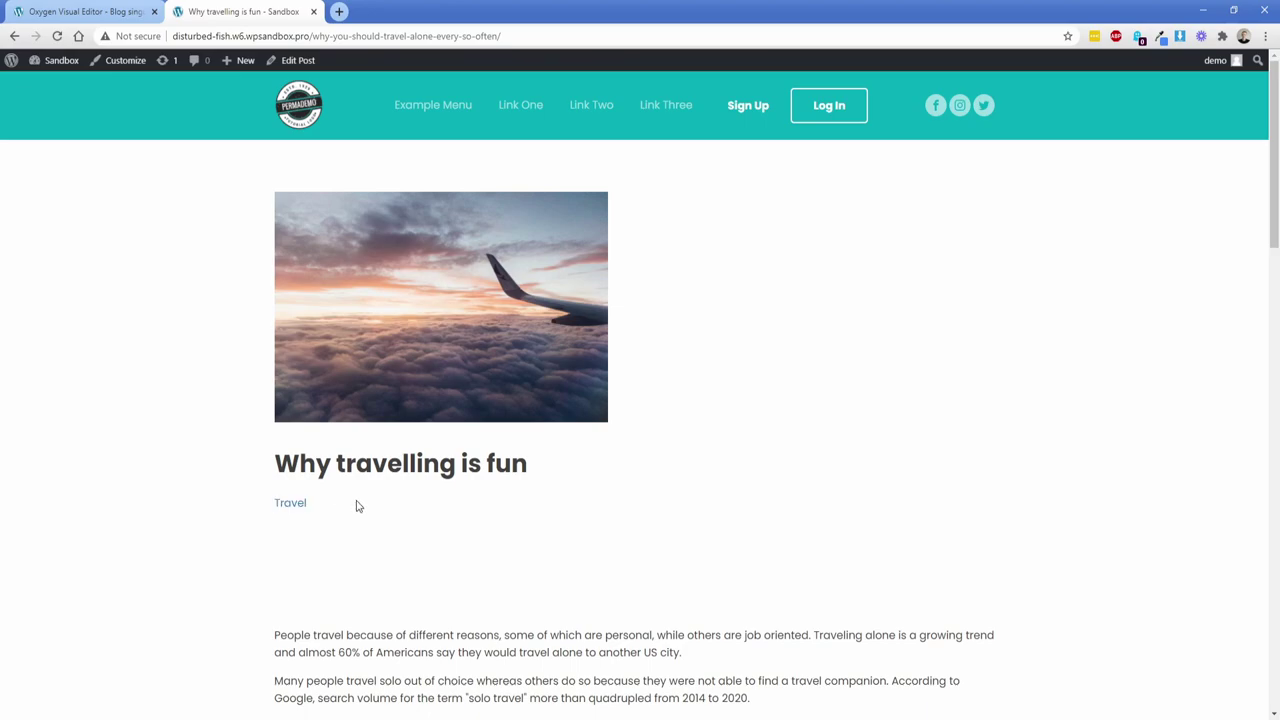
scroll(247, 460, "down", 4)
scroll(247, 460, "down", 3)
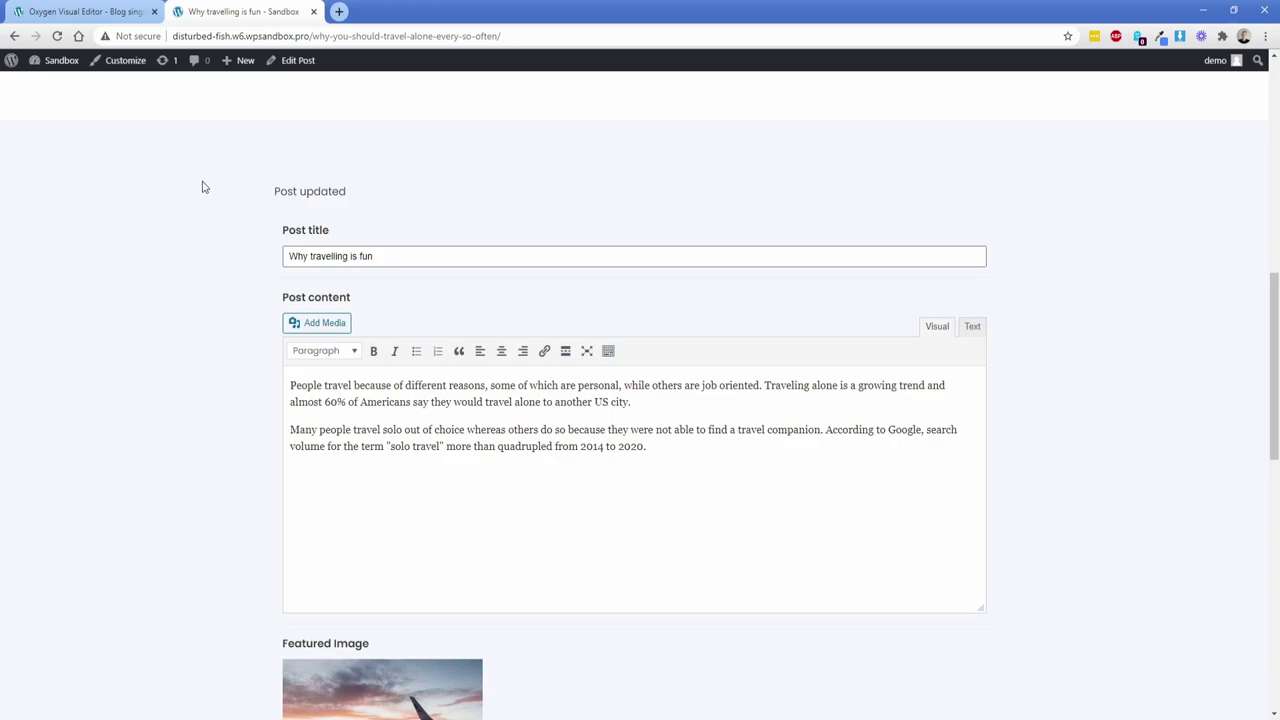
Switch to the Oxygen editor and add a display condition to the update form's section requiring User Logged In == true
left_click(123, 14)
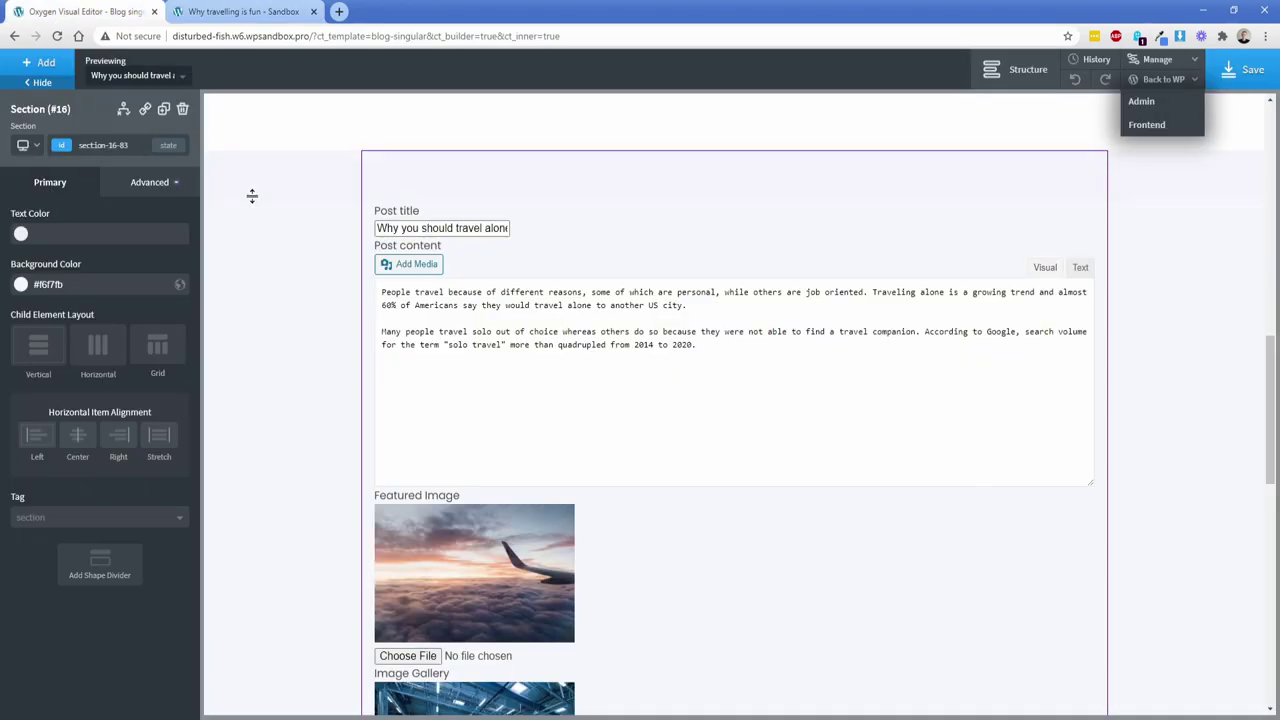
left_click(123, 108)
left_click(152, 157)
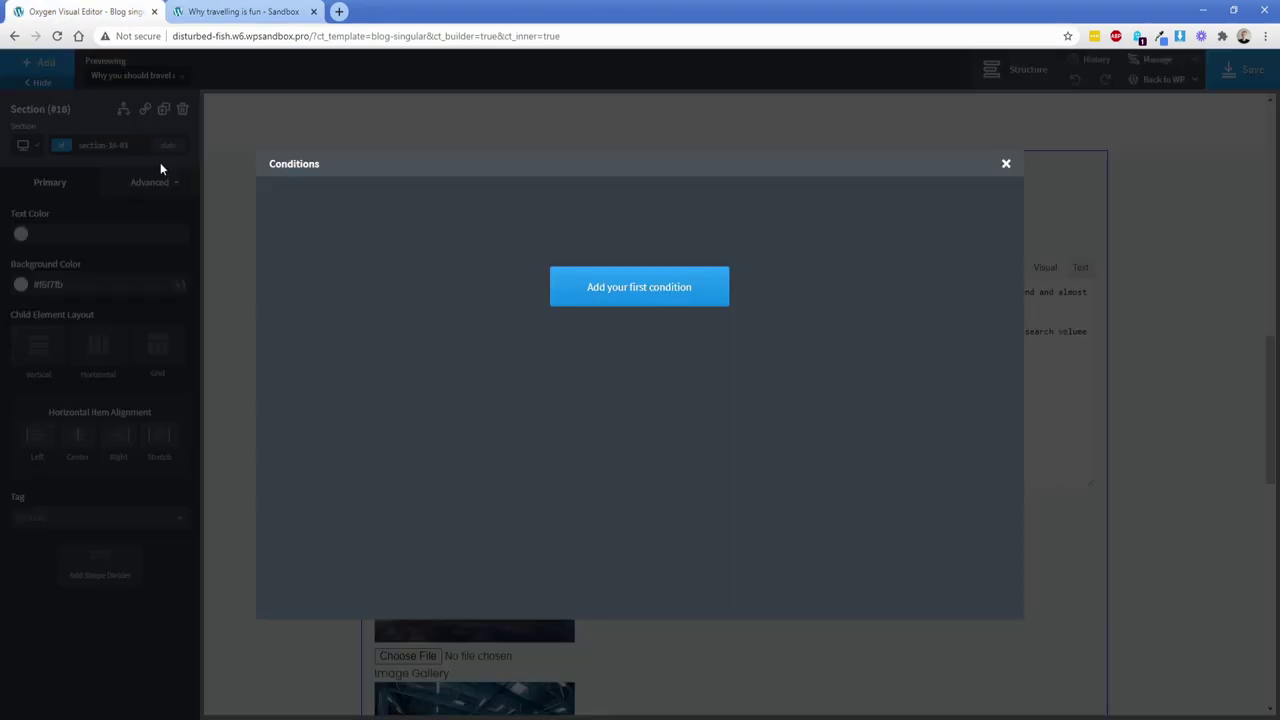
left_click(600, 292)
left_click(360, 208)
scroll(361, 357, "down", 6)
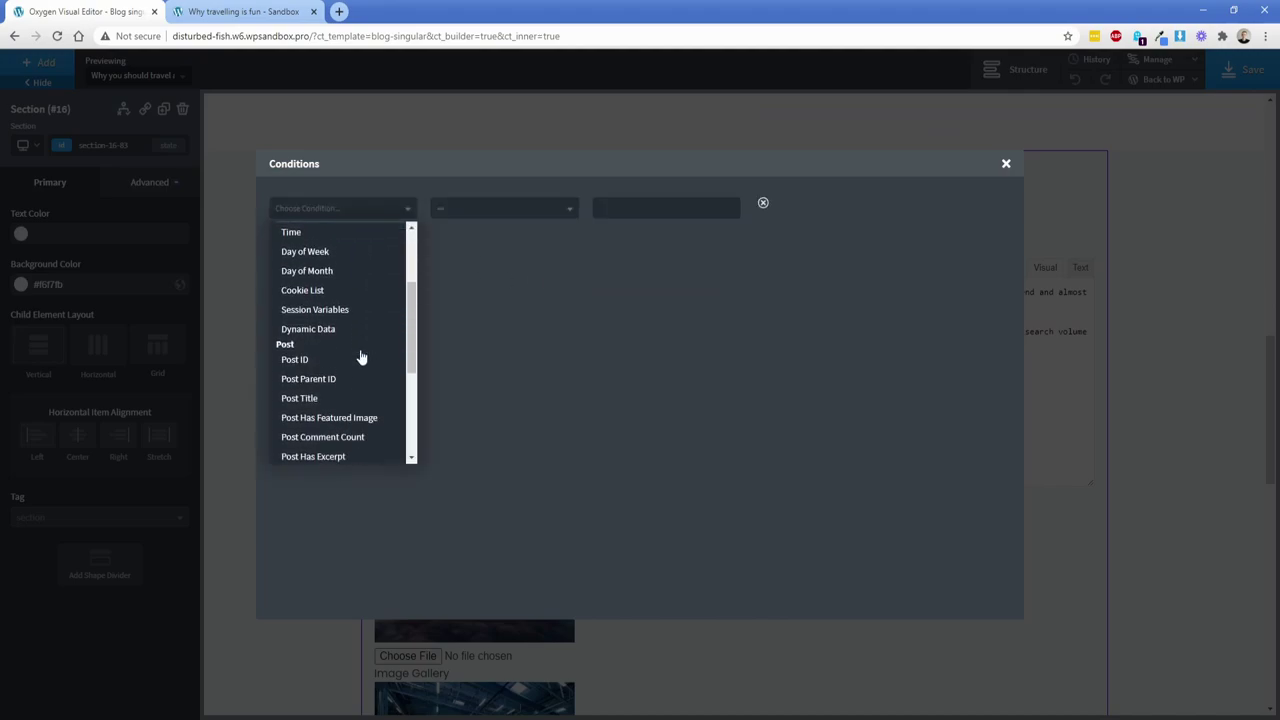
left_click(360, 374)
left_click(637, 209)
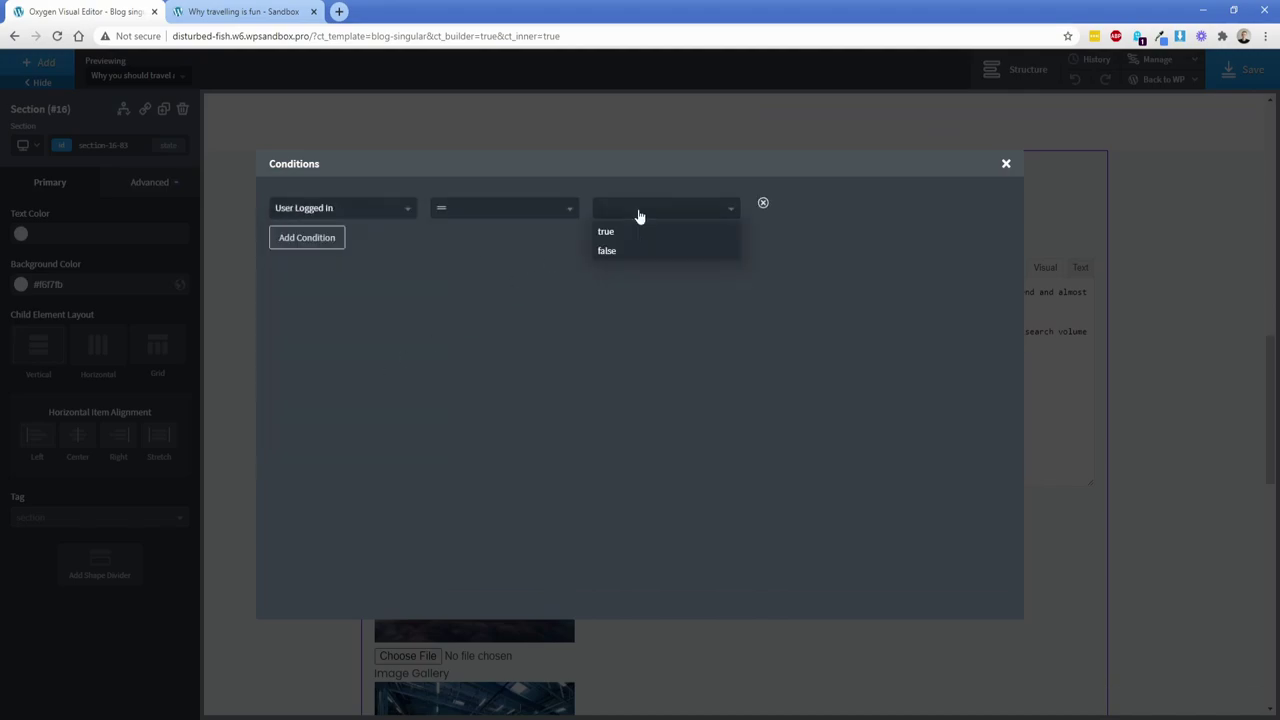
left_click(629, 234)
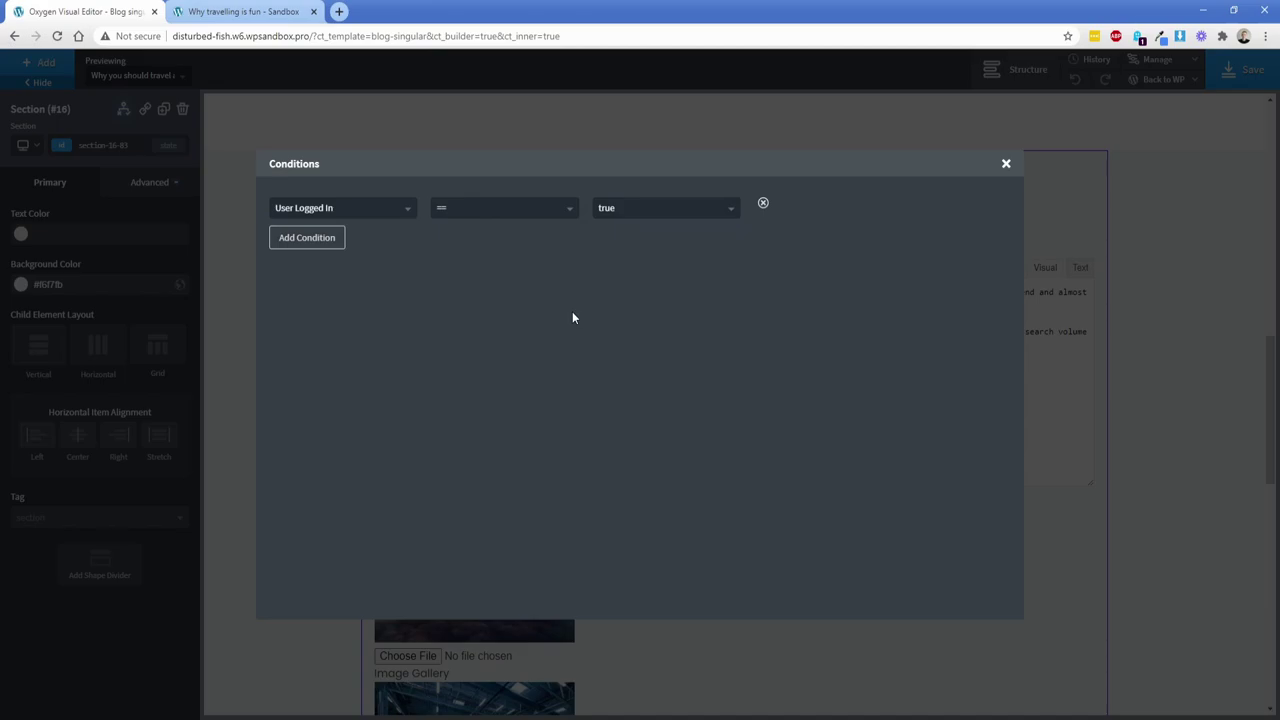
Add a second empty condition, remove both conditions from the section, and close the conditions dialog
left_click(315, 245)
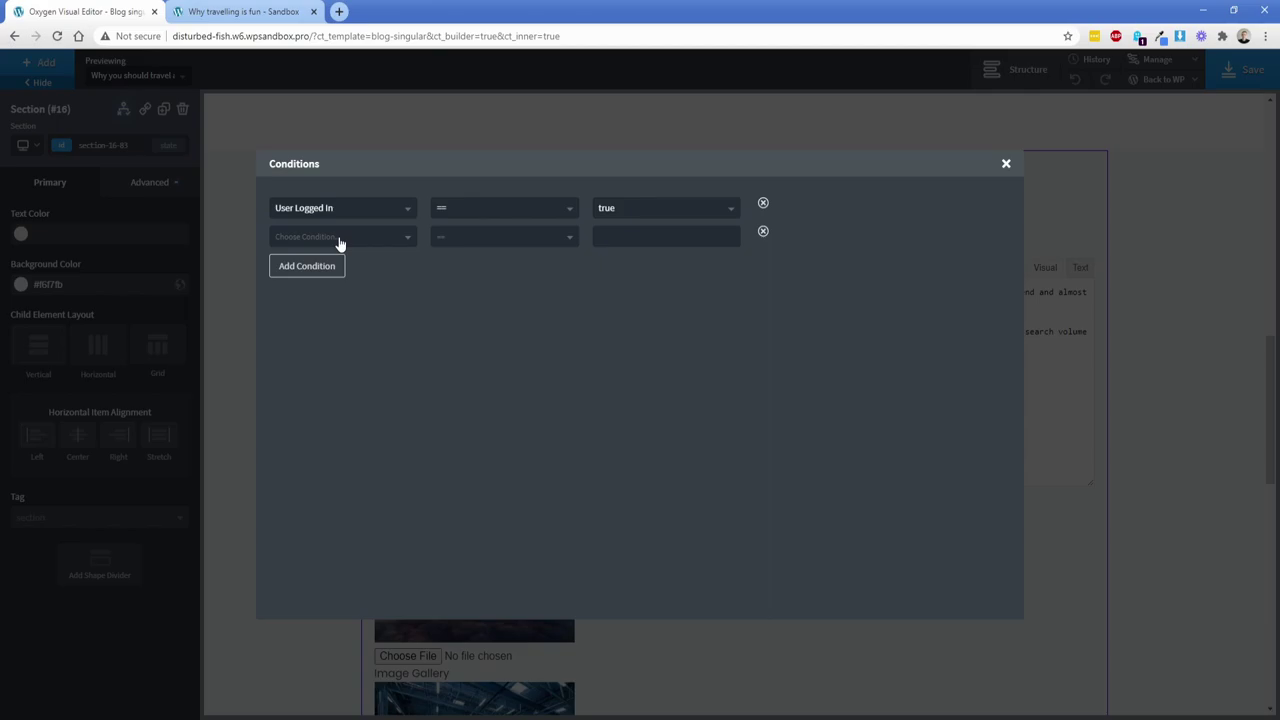
left_click(763, 231)
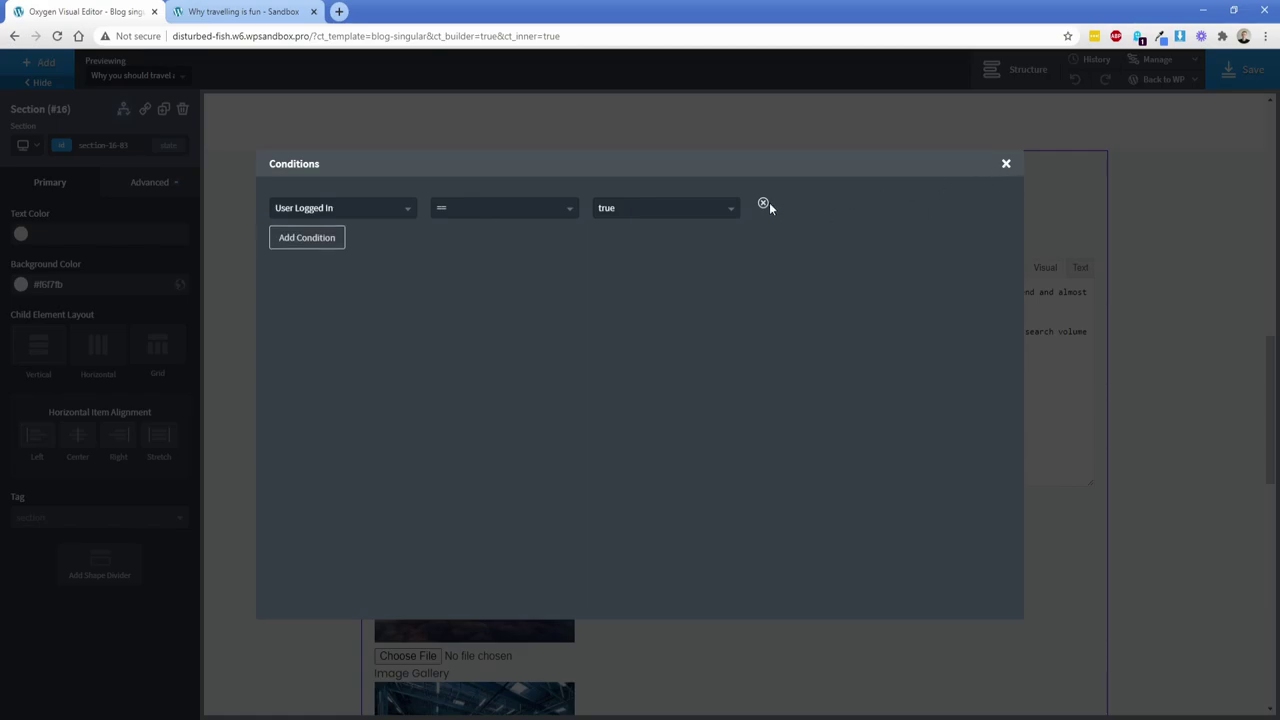
left_click(766, 203)
left_click(1006, 164)
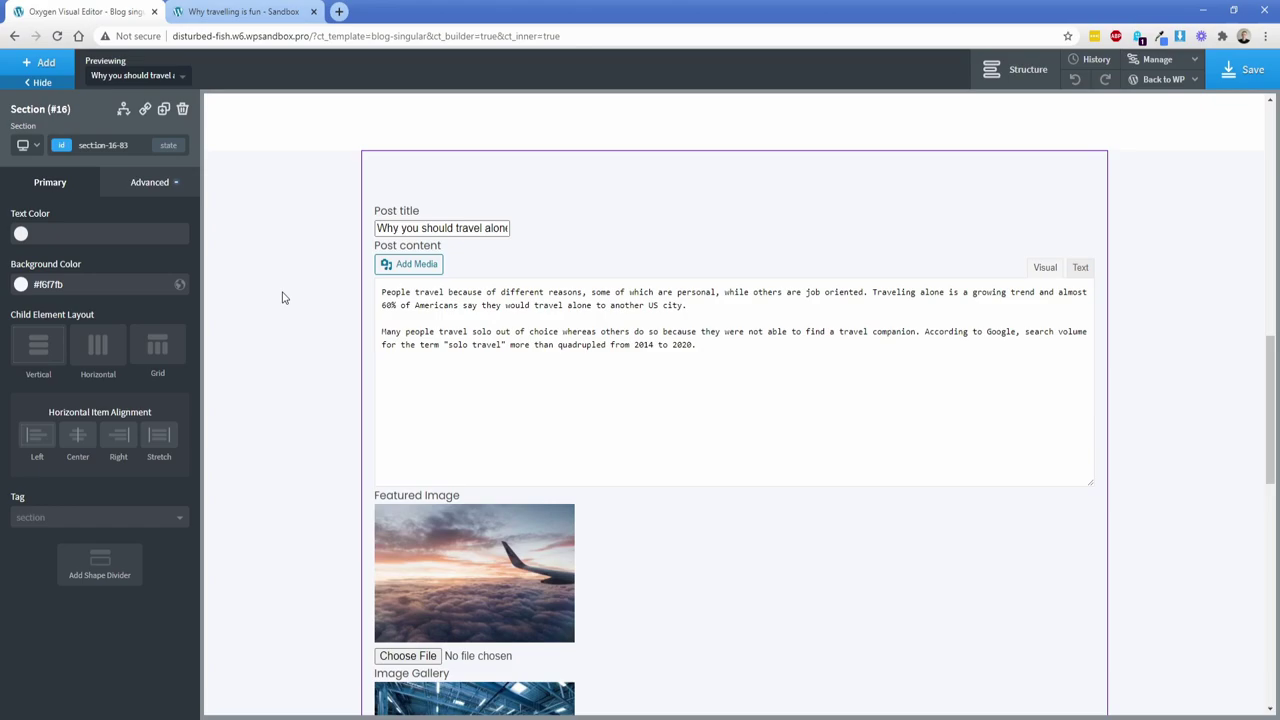
Return to the front-end post page, look it over, and reload it
left_click(241, 12)
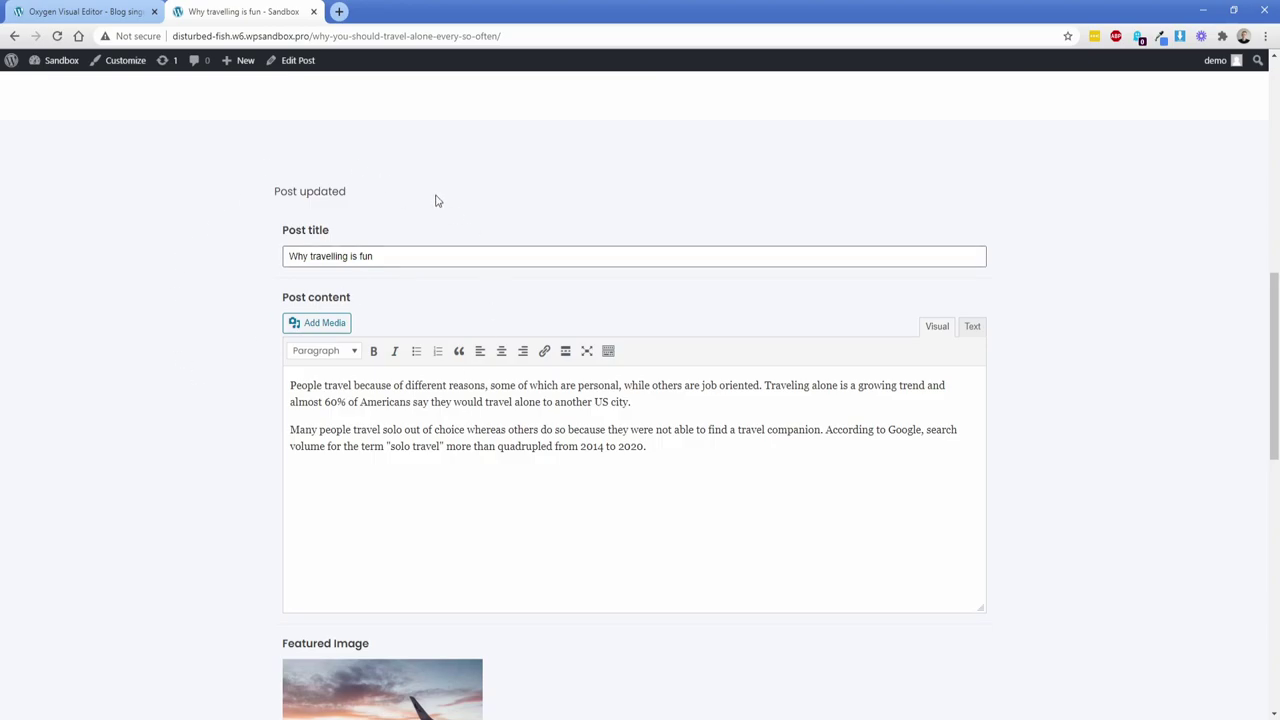
scroll(451, 404, "down", 6)
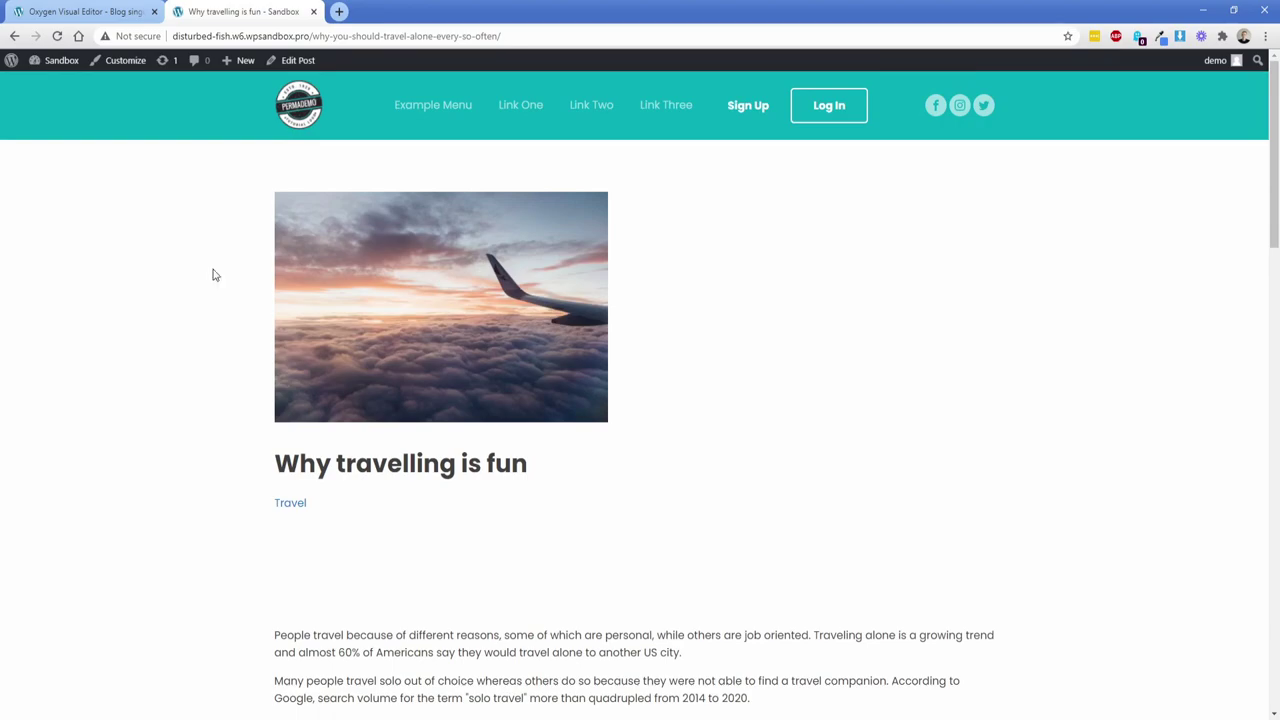
key("F5")
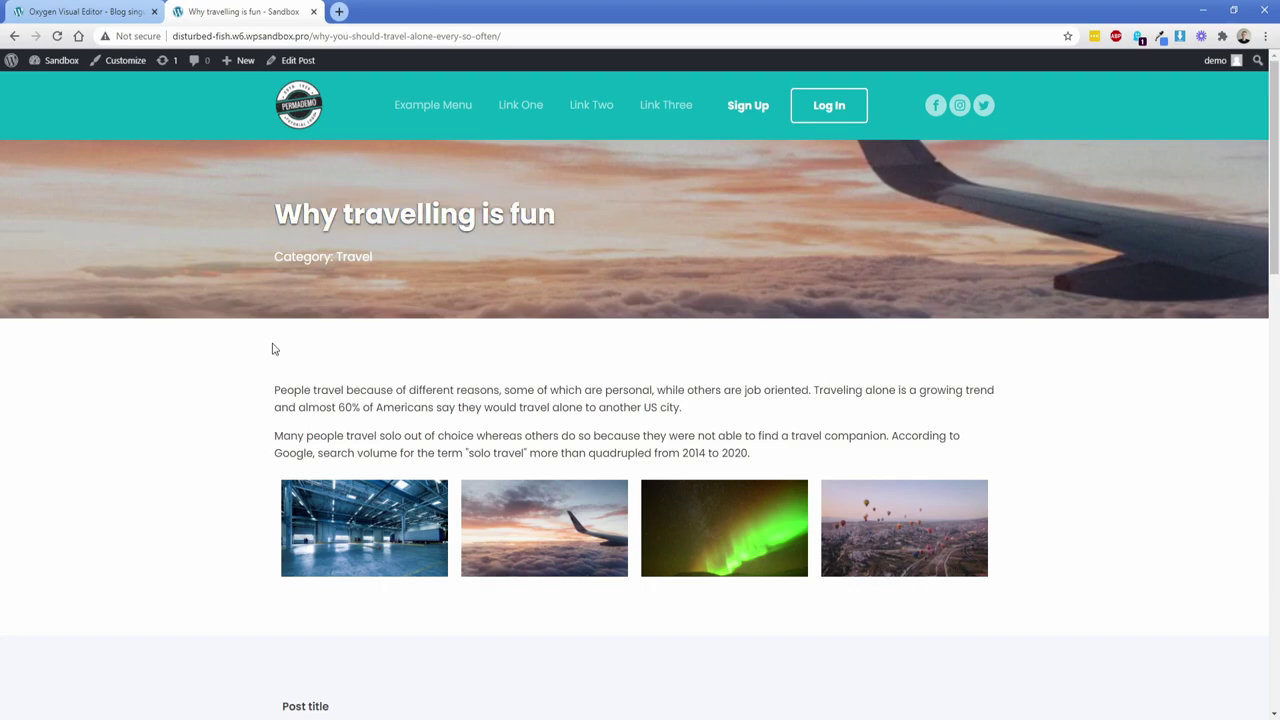
View the first gallery image in the lightbox, browse through the following images, and close the lightbox
left_click(408, 532)
left_click(1251, 386)
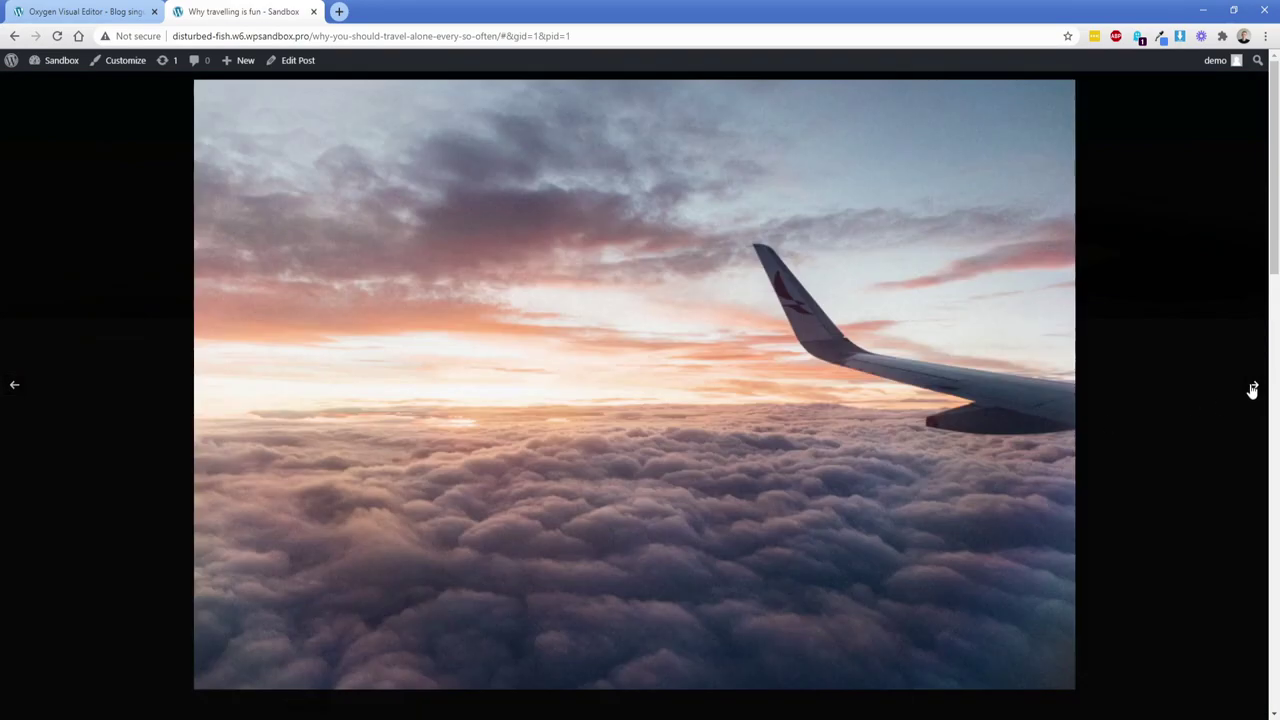
left_click(1251, 386)
left_click(1251, 386)
left_click(1200, 358)
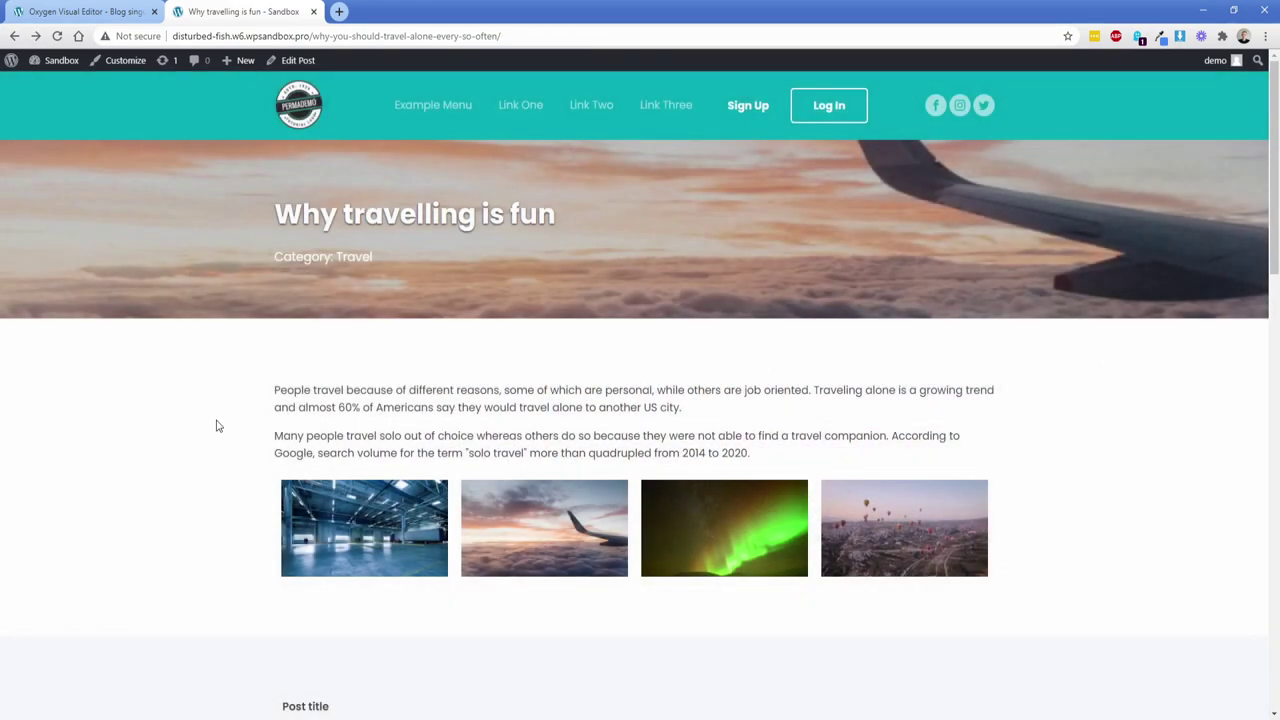